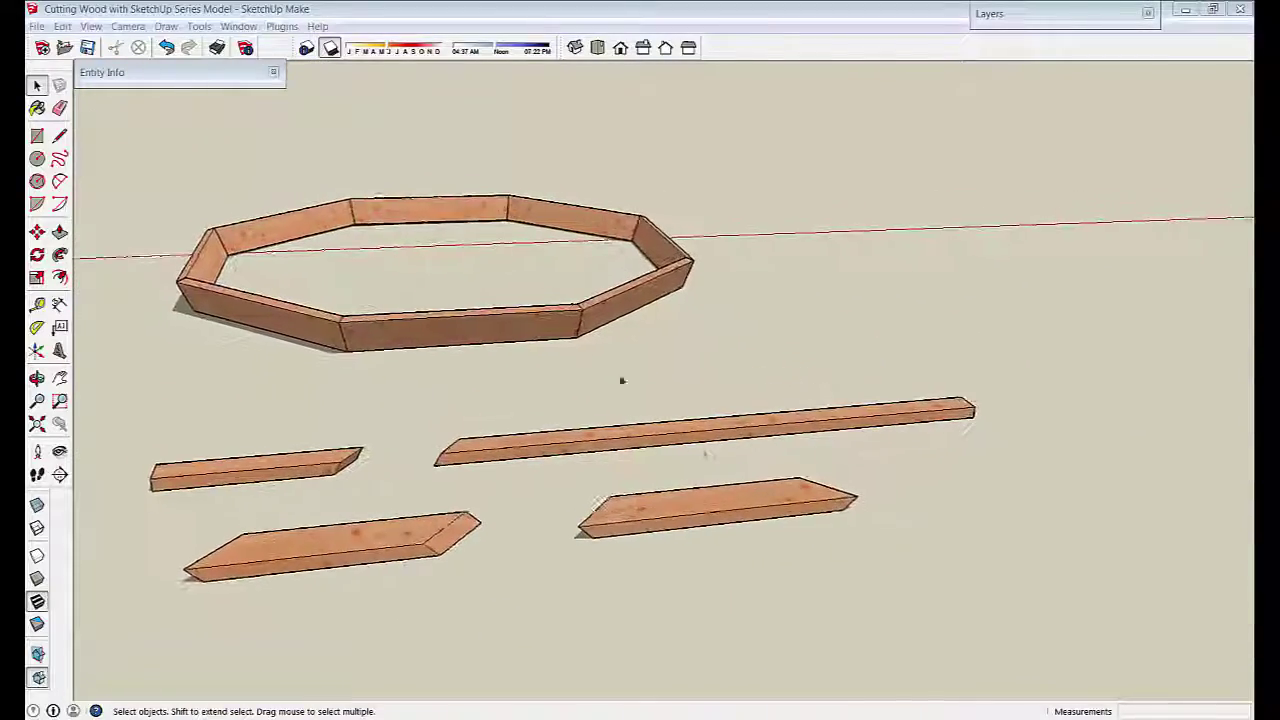
- Copy the long board with one mitred end out of its group and paste it in place outside that group
double_click(662, 431)
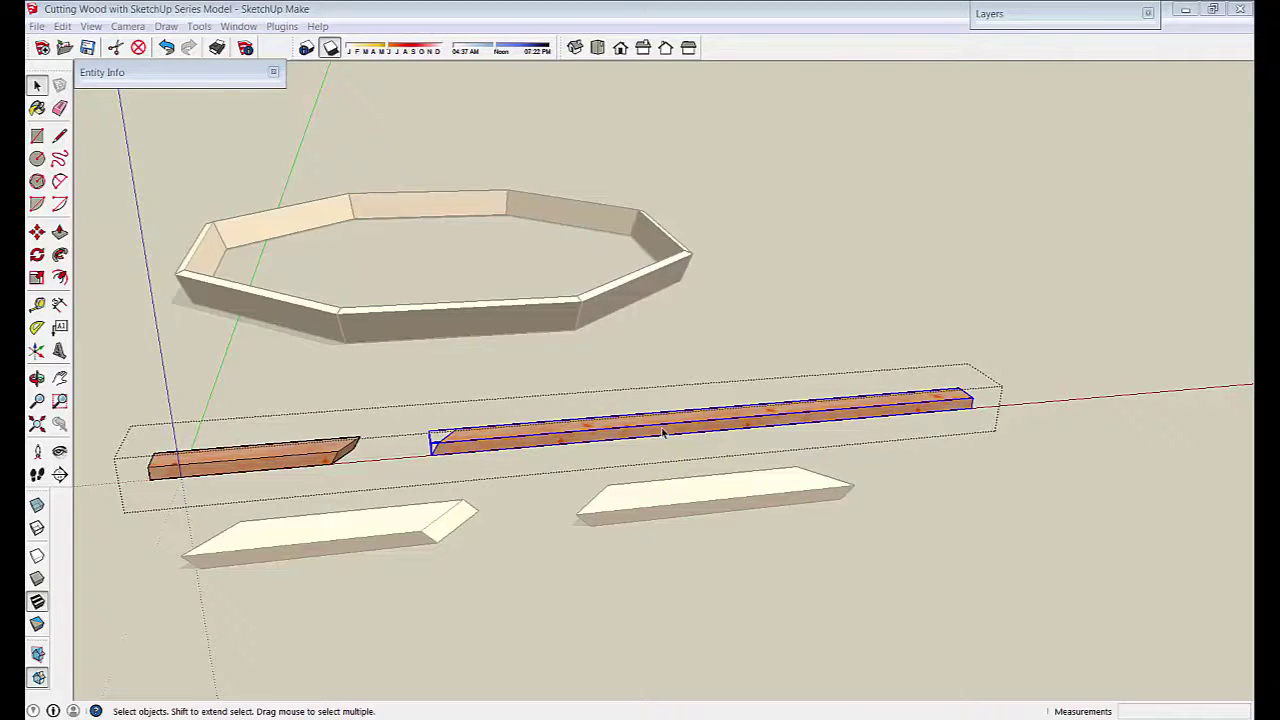
click(760, 604)
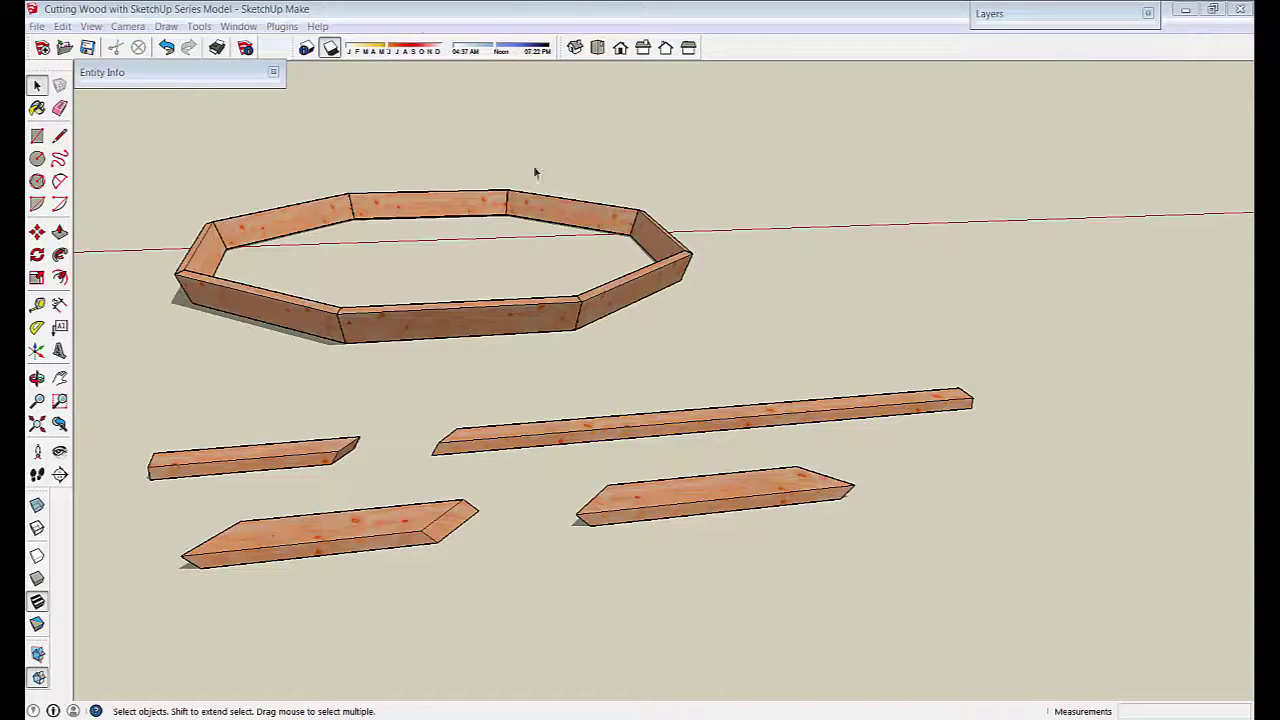
click(60, 28)
click(67, 133)
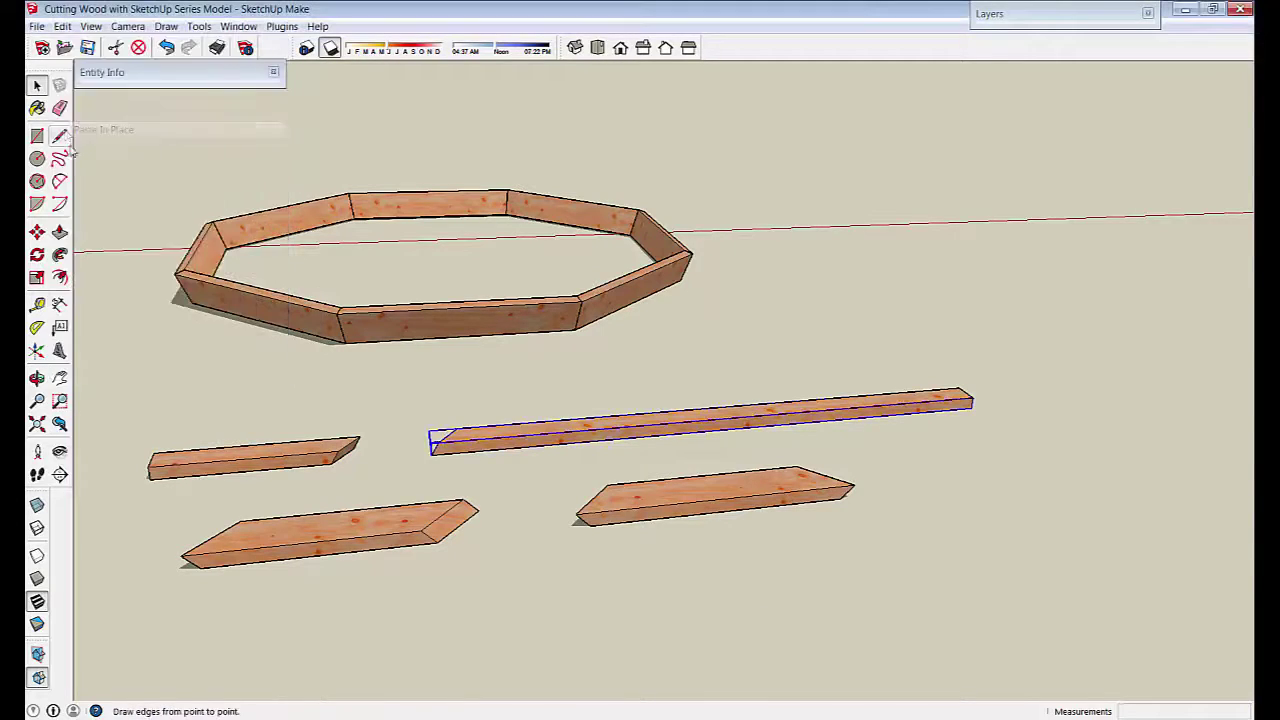
- Move the pasted board about 4' 1/8" away from the original boards into open space
middle_drag(400, 410, 867, 503)
key(m)
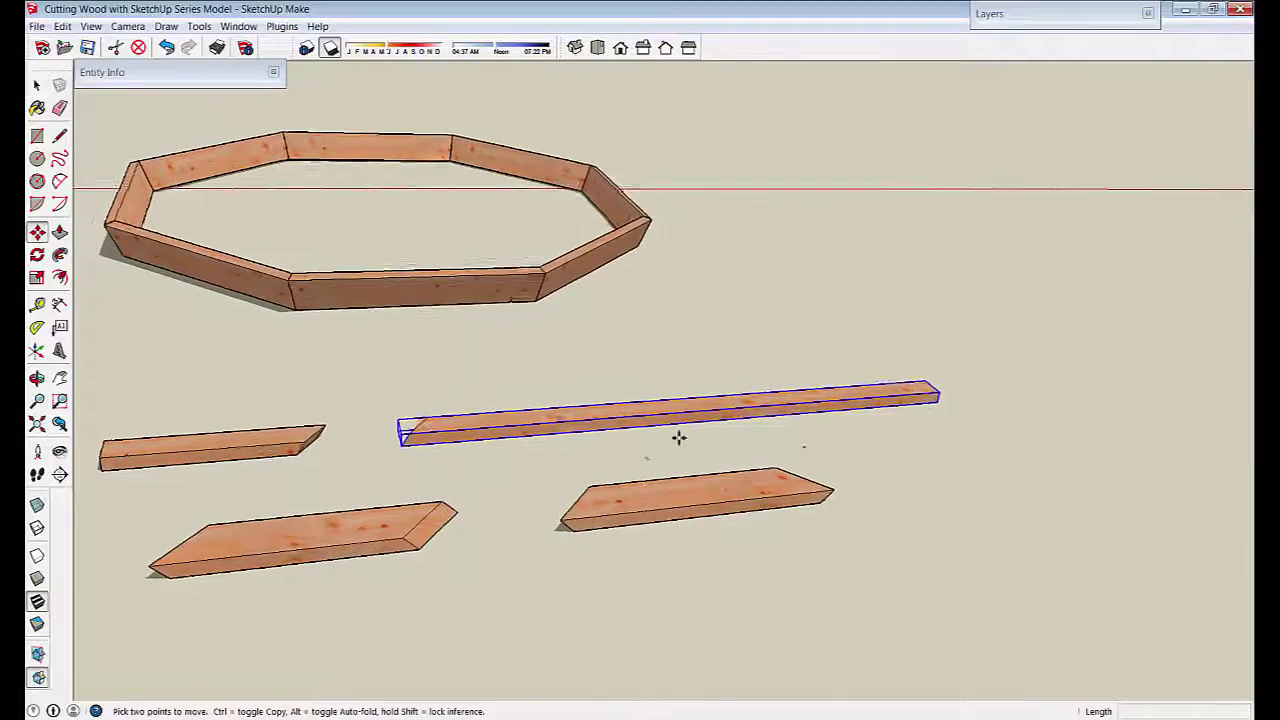
middle_drag(677, 437, 466, 343)
click(459, 300)
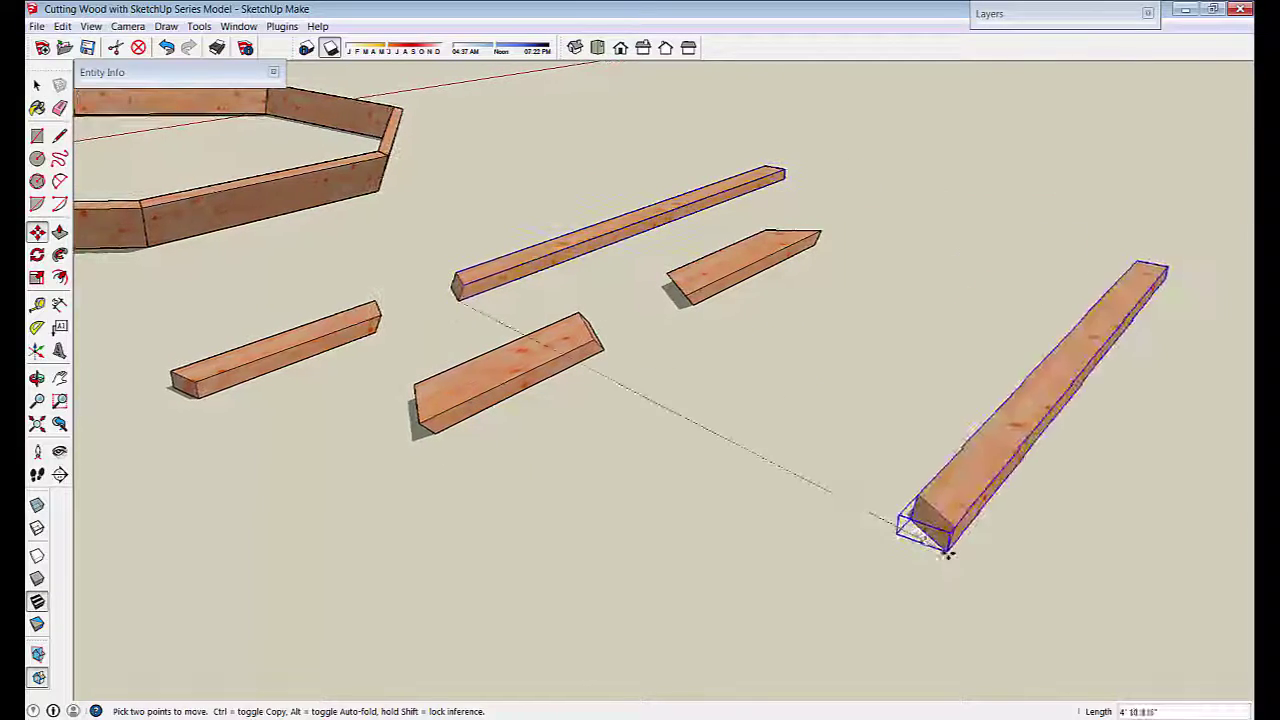
scroll(896, 440, down, 1)
click(890, 422)
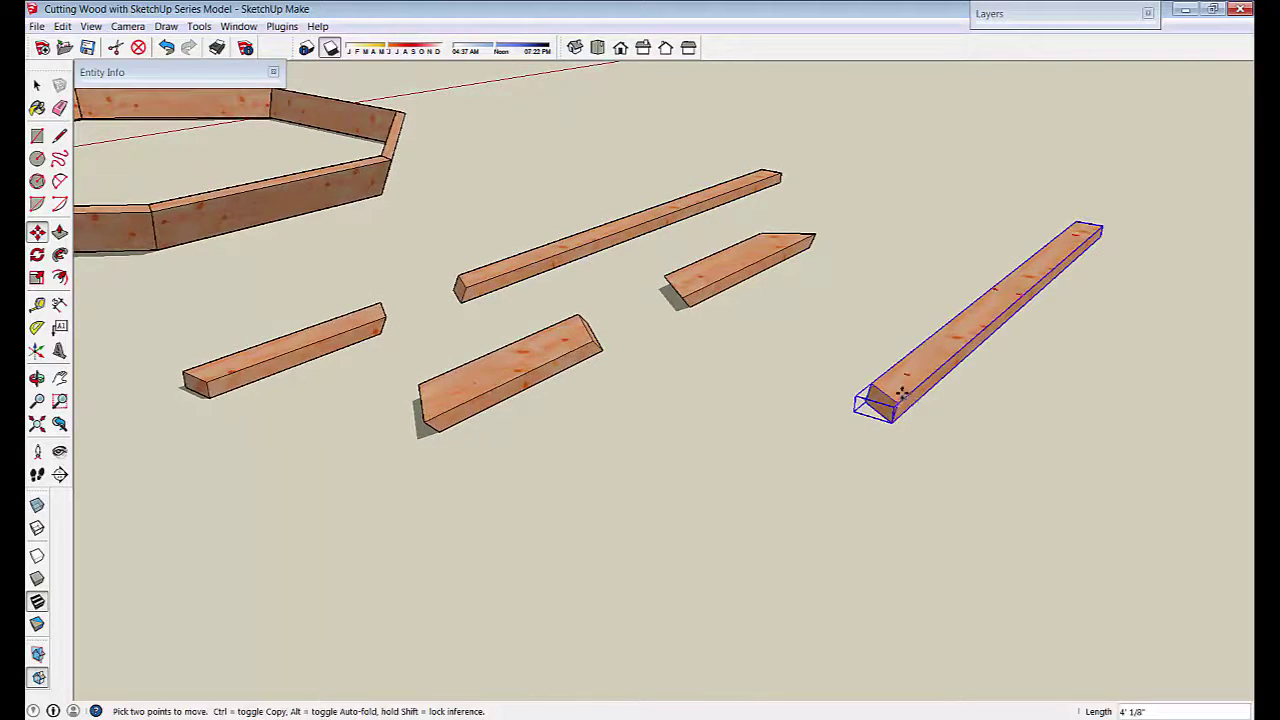
- Open the moved board for editing and copy its square end face about 4' 8 11/16" along the board toward the mitred end
key(space)
double_click(903, 393)
scroll(843, 434, up, 3)
middle_drag(843, 434, 594, 409)
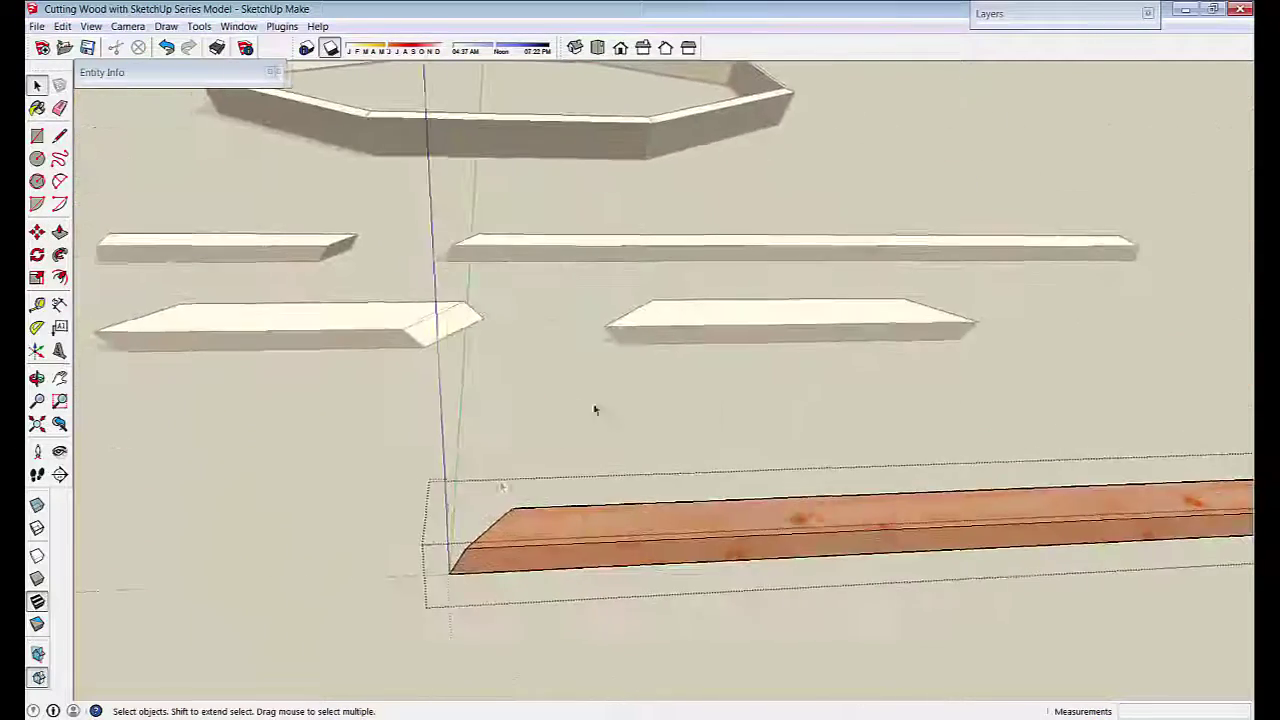
middle_drag(385, 466, 240, 470)
middle_drag(934, 440, 850, 450)
drag(848, 450, 884, 538)
key(m)
middle_drag(882, 537, 864, 529)
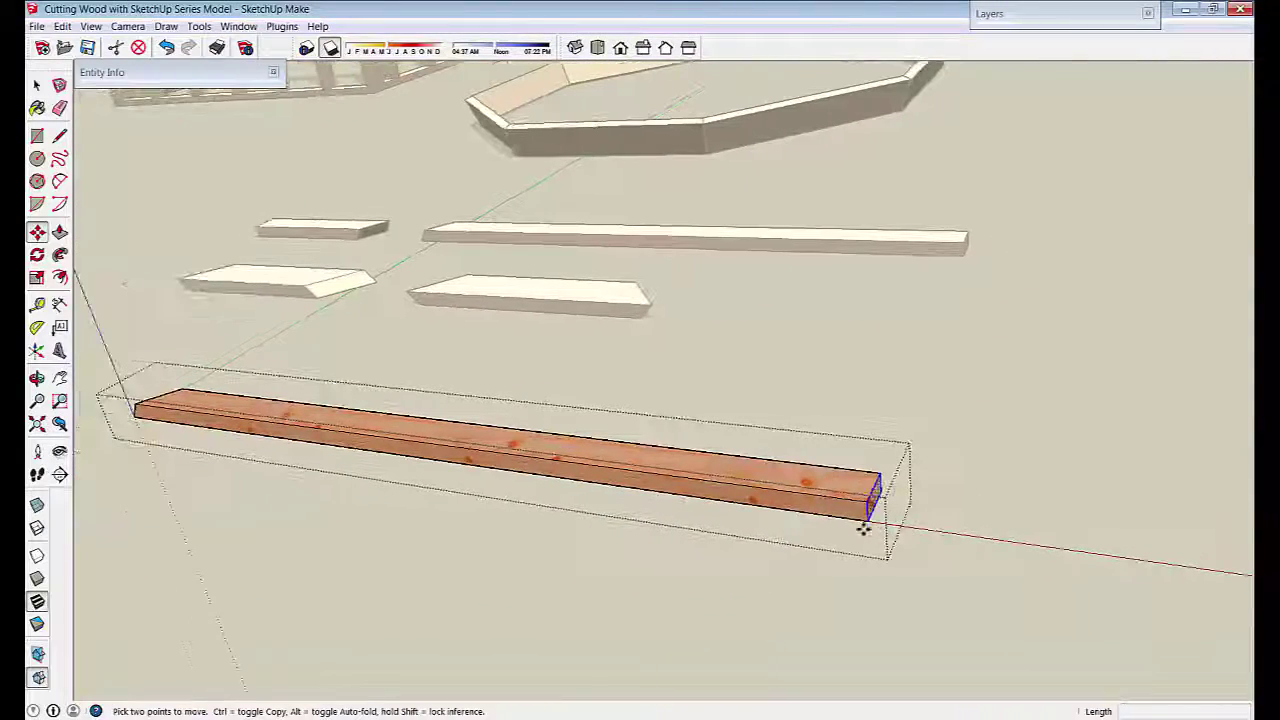
scroll(869, 499, down, 1)
click(868, 489)
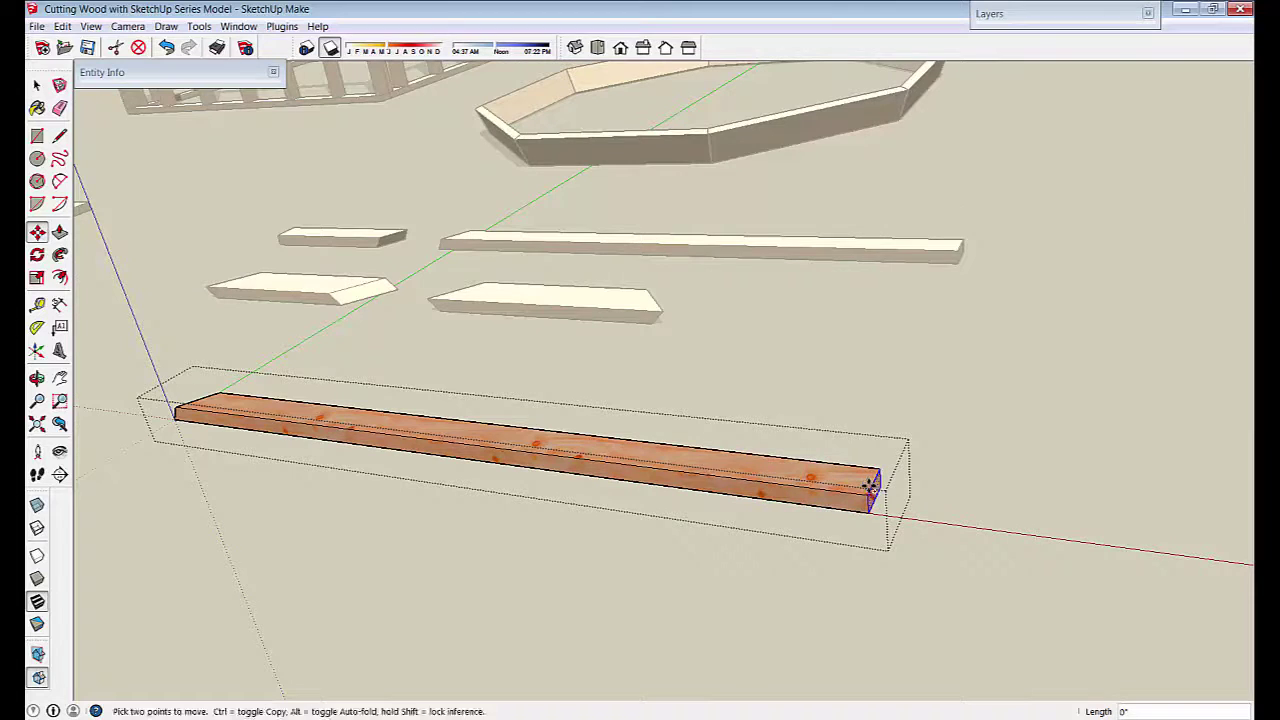
ctrl+drag(872, 492, 648, 496)
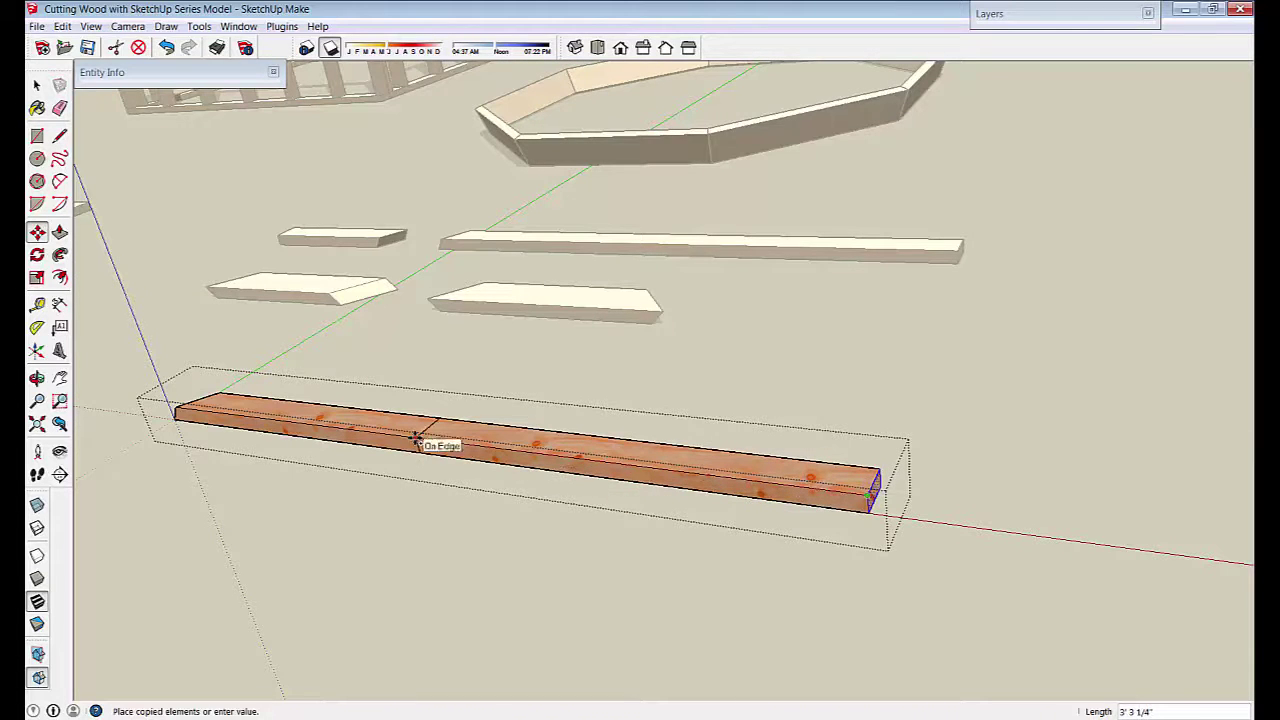
click(268, 420)
- Delete the mitred end portion beyond the copied face so the board ends square
middle_drag(270, 420, 409, 471)
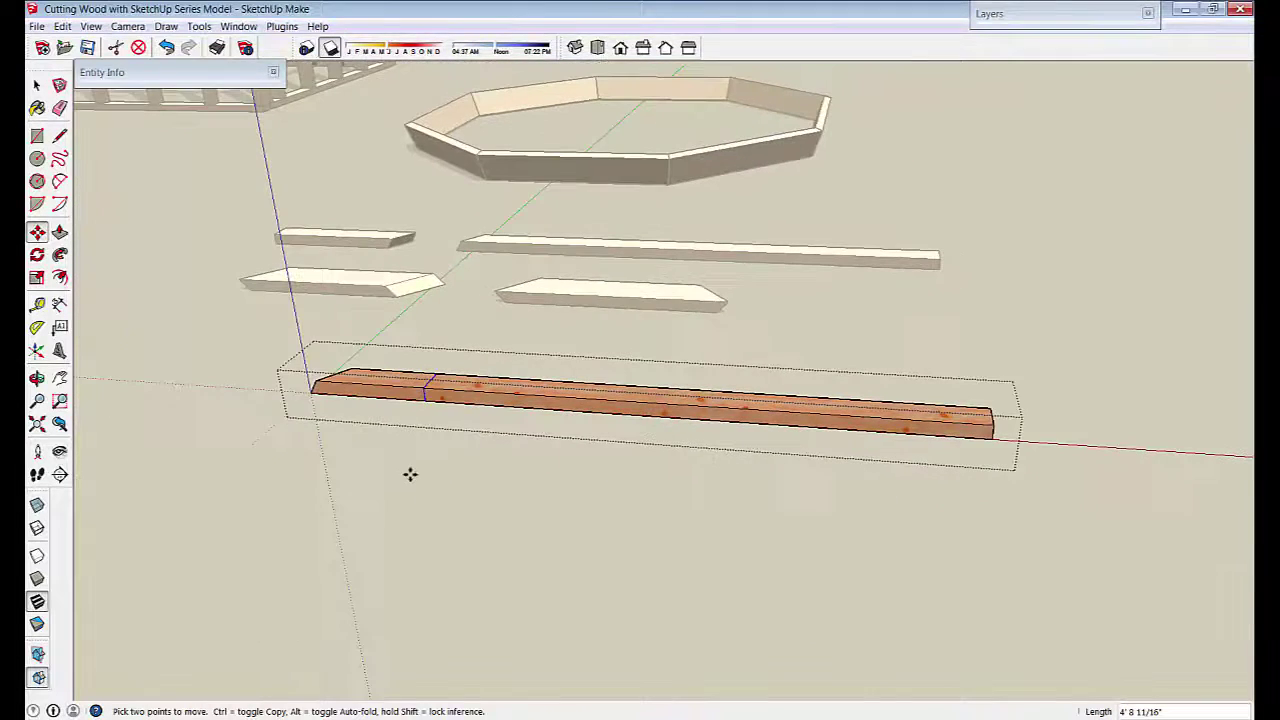
key(space)
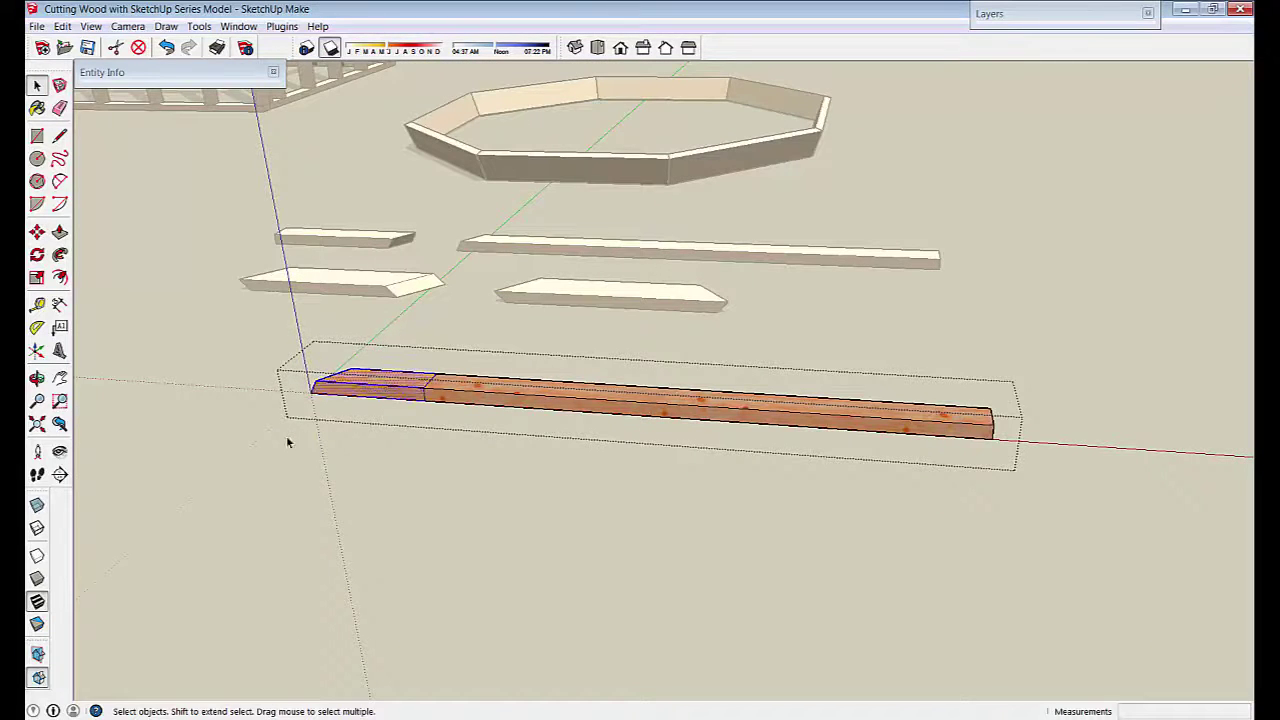
key(Delete)
- Paint the board's new square end face with the sampled Wood_Plywood_Knots material and close the materials window
mouse_move(517, 448)
middle_down()
mouse_move(616, 424)
mouse_move(163, 189)
middle_up()
click(37, 109)
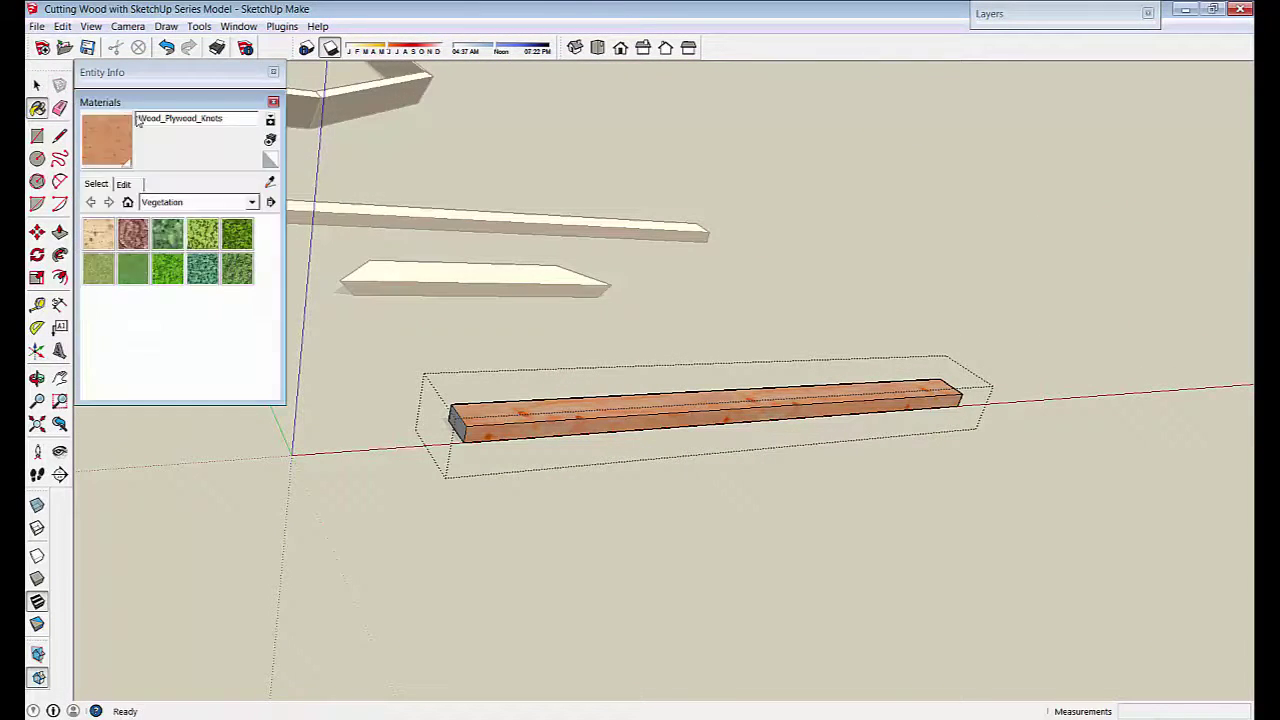
click(270, 183)
mouse_move(540, 440)
middle_down()
mouse_move(569, 451)
mouse_move(563, 432)
mouse_move(589, 500)
middle_up()
key(space)
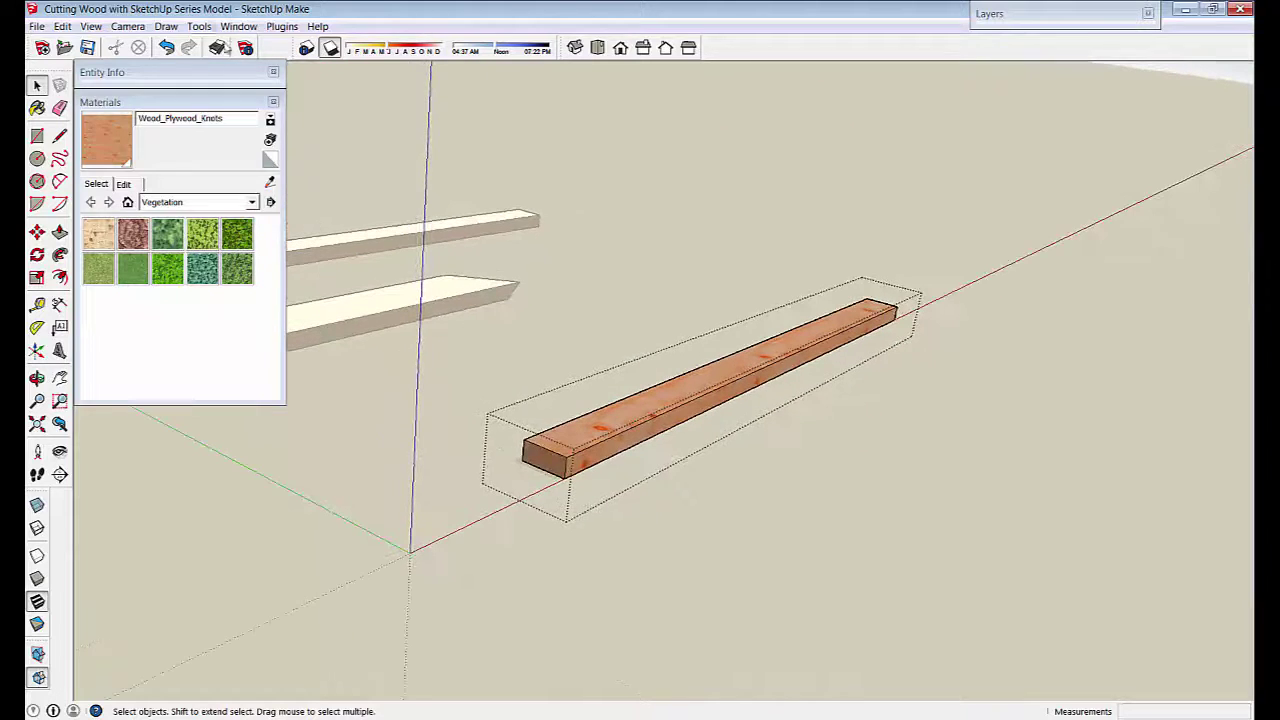
click(273, 103)
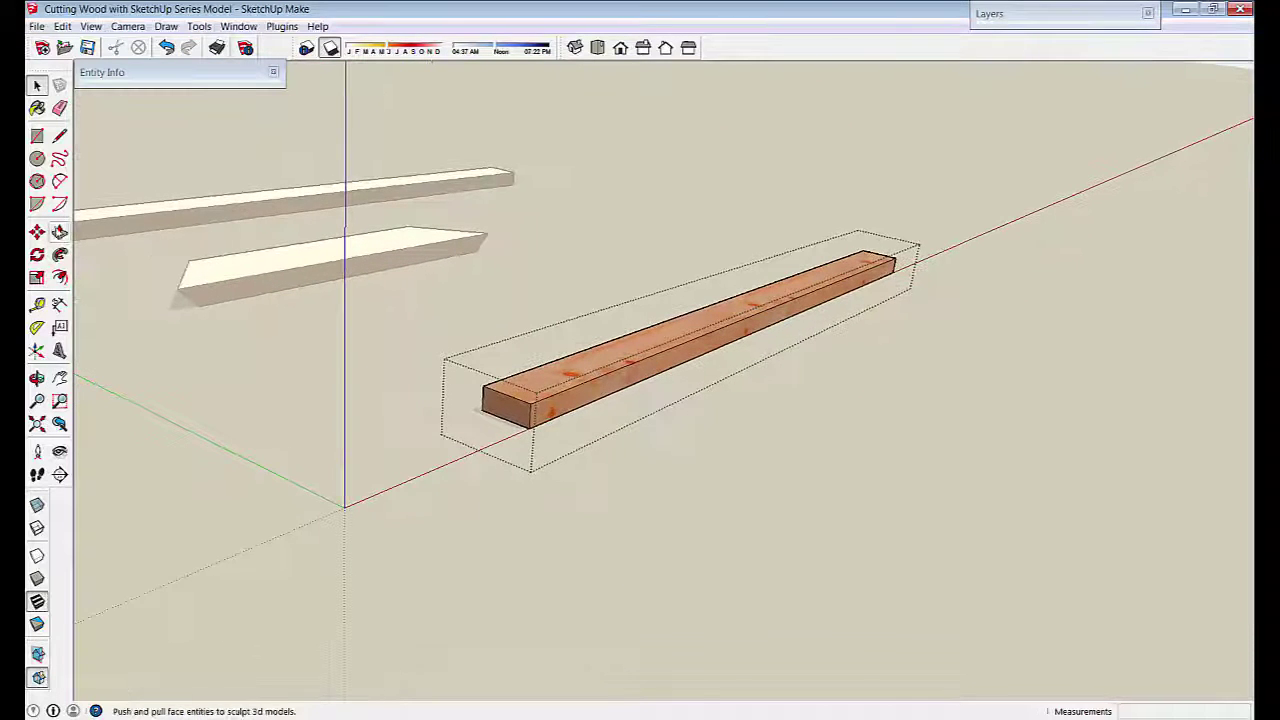
- Widen the board by pushing its long side face out 2 7/8"
middle_drag(497, 390, 572, 411)
drag(563, 401, 610, 420)
text(2 7/8")
key(Return)
middle_drag(611, 421, 671, 517)
key(space)
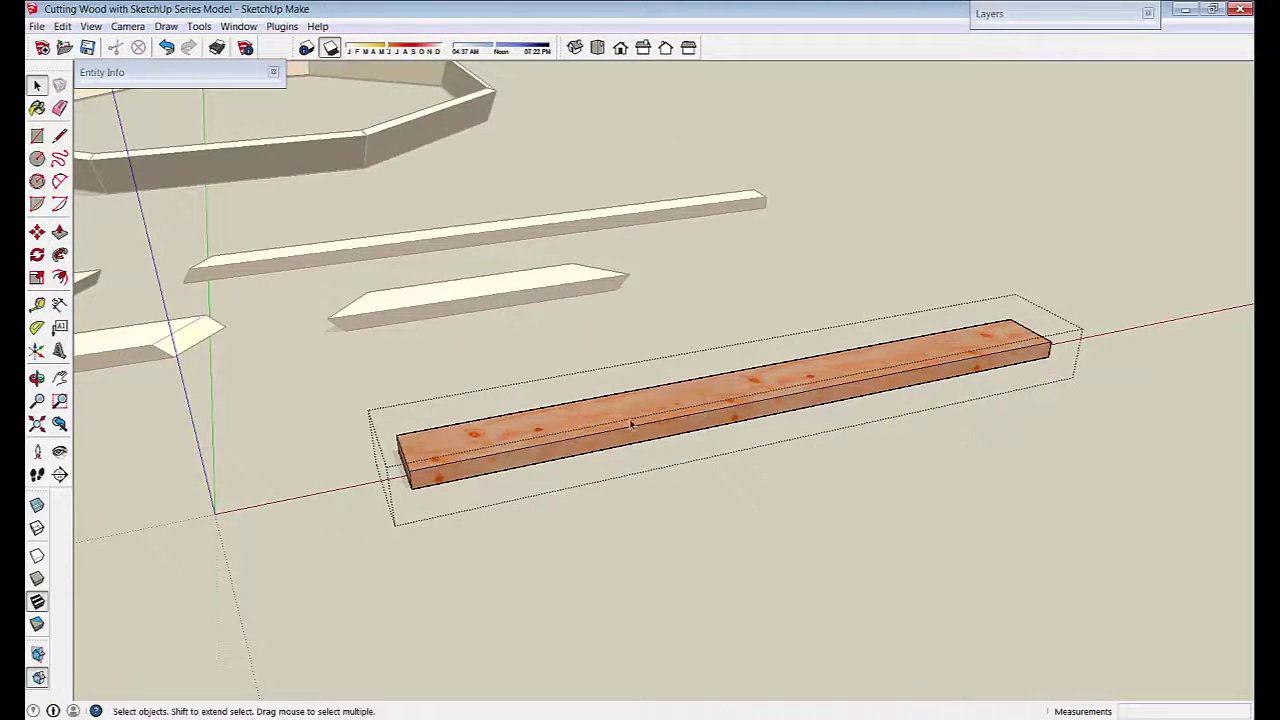
- Leave the board's editing mode and turn off the model's shadows
click(411, 365)
middle_drag(411, 365, 594, 413)
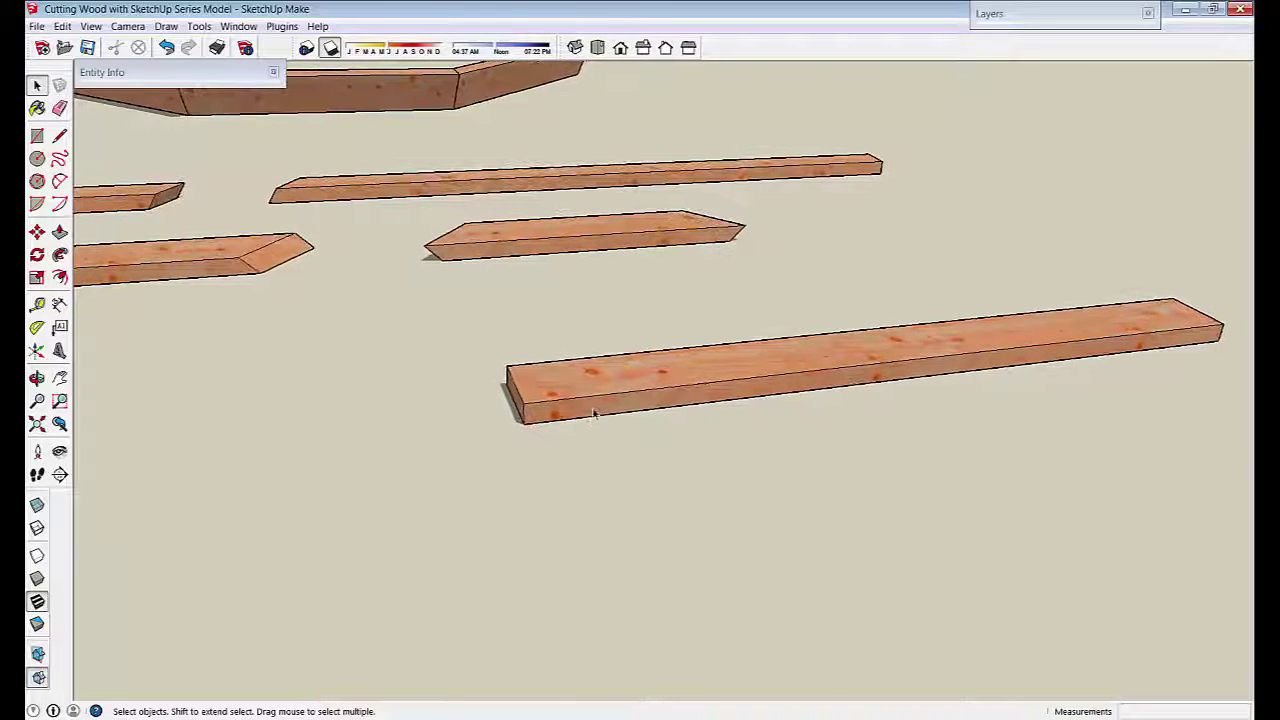
click(330, 47)
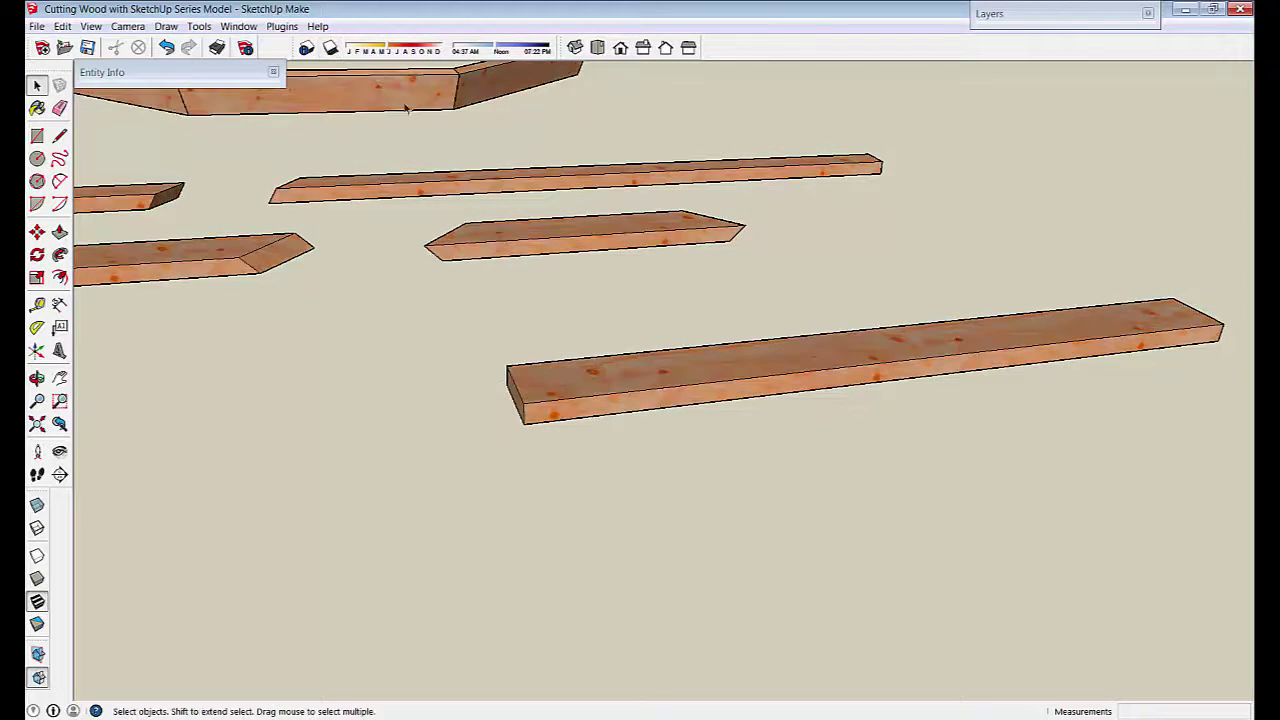
- Reopen the board for editing and draw a rectangle about 1' 5 3/4" by 1' 9 13/16" on the ground beyond its square end
mouse_move(620, 466)
middle_down()
mouse_move(605, 415)
mouse_move(527, 402)
middle_up()
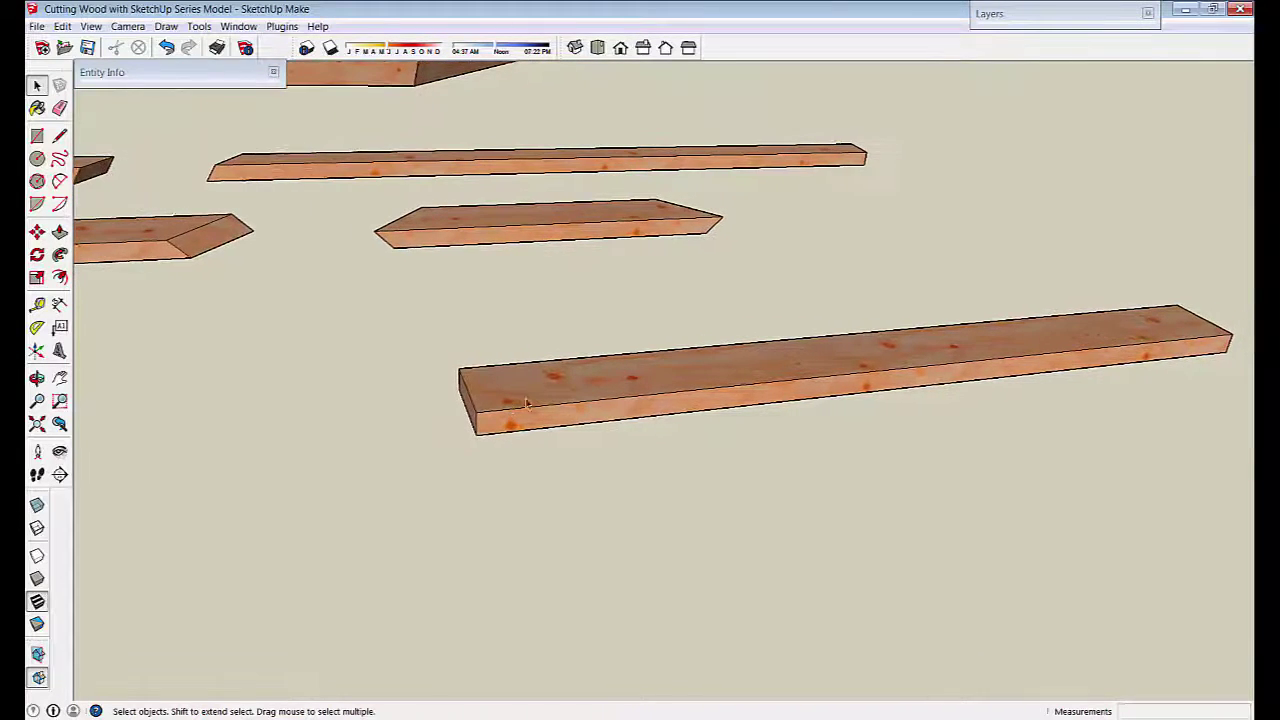
double_click(548, 393)
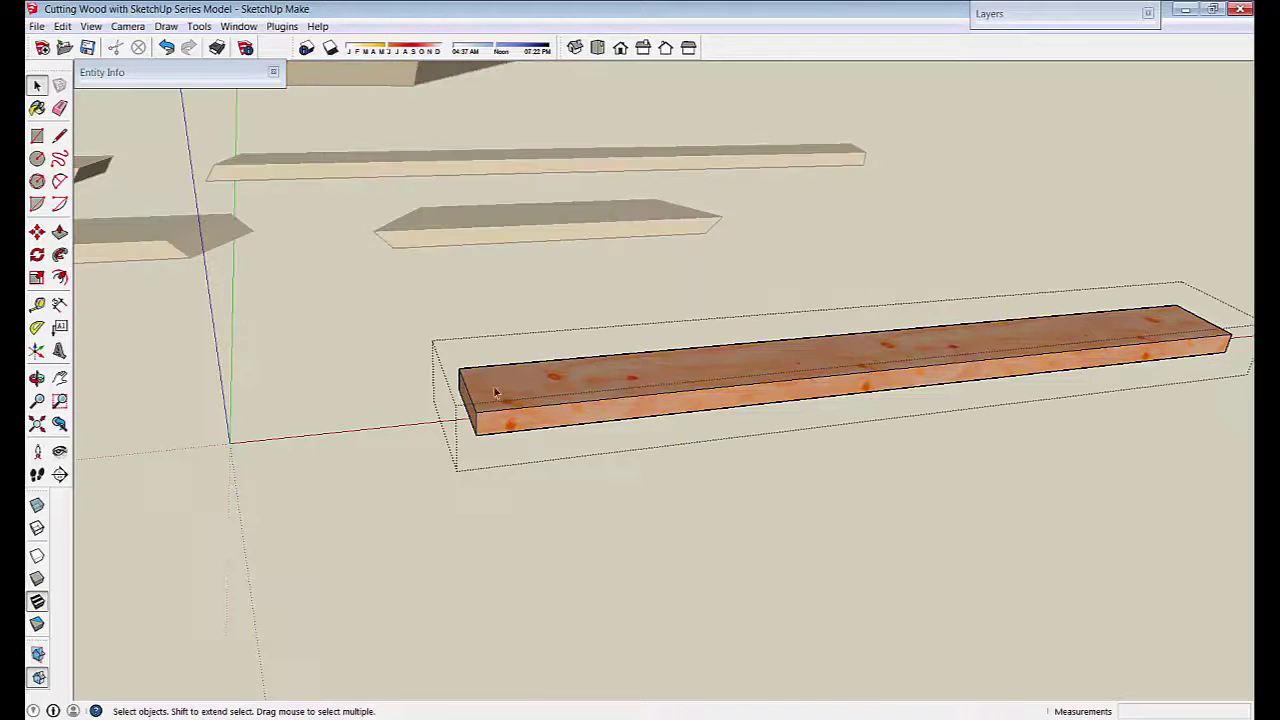
key(r)
middle_drag(372, 410, 684, 428)
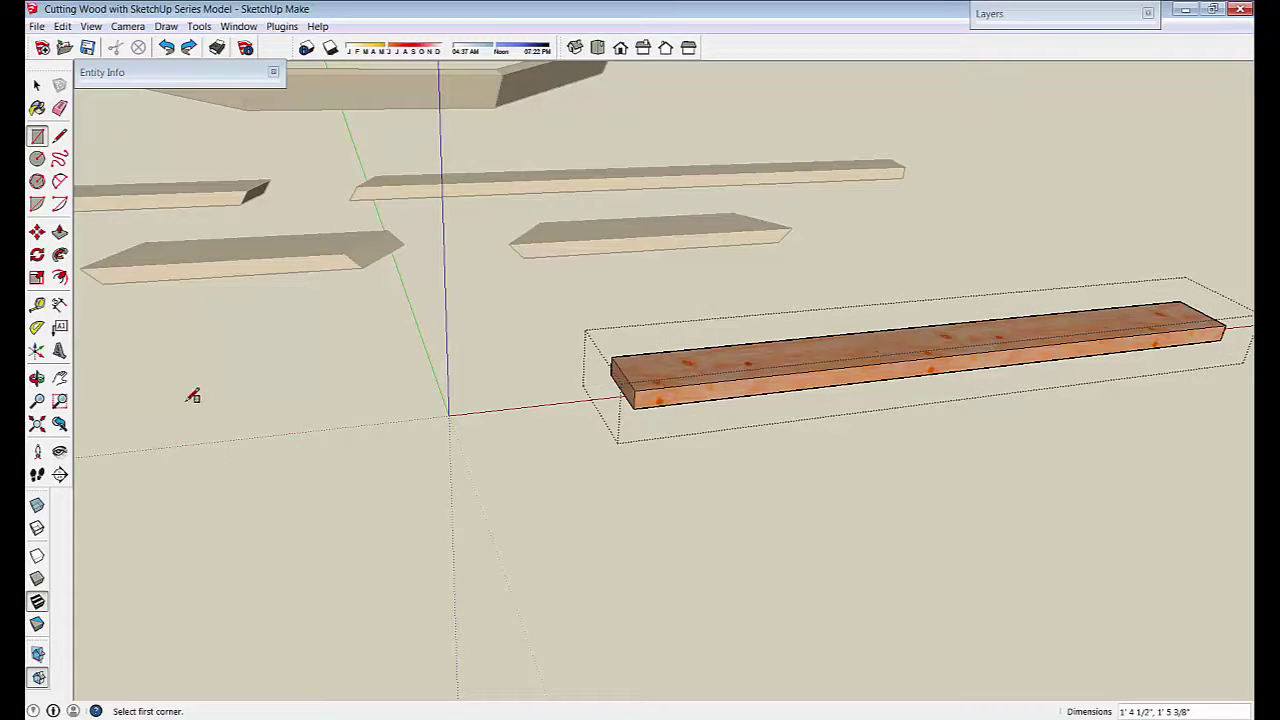
click(149, 350)
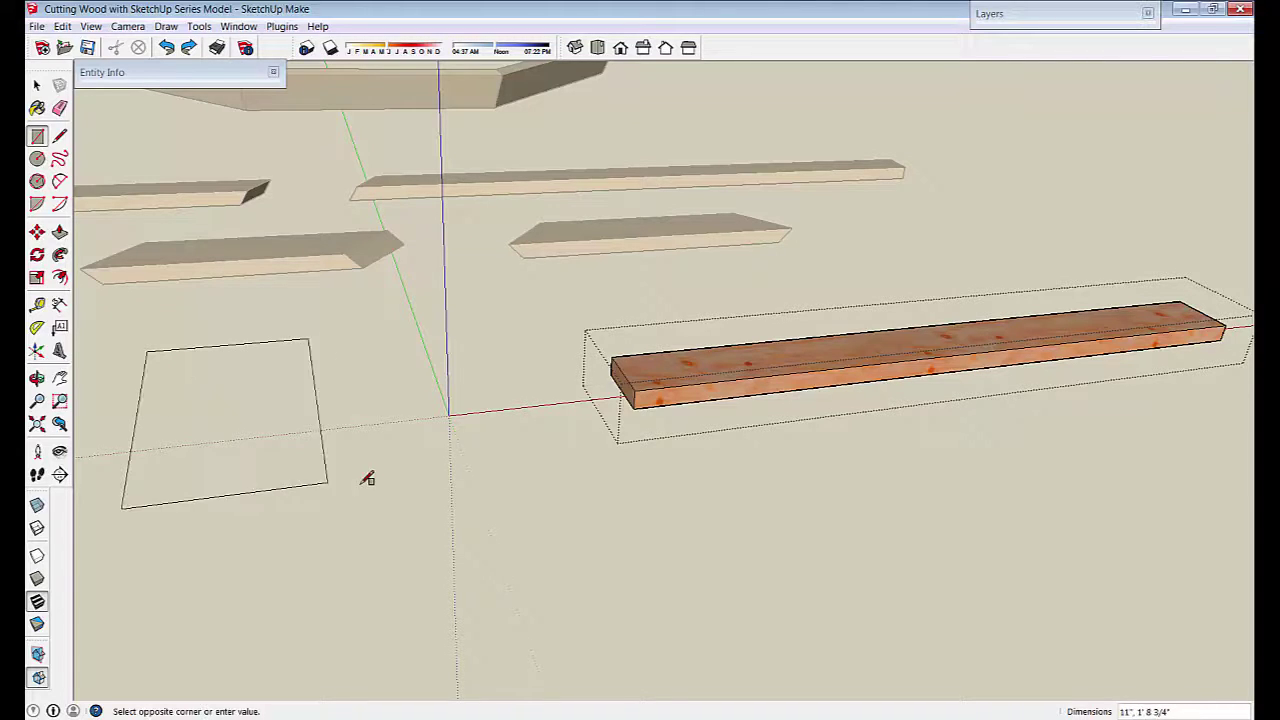
click(434, 477)
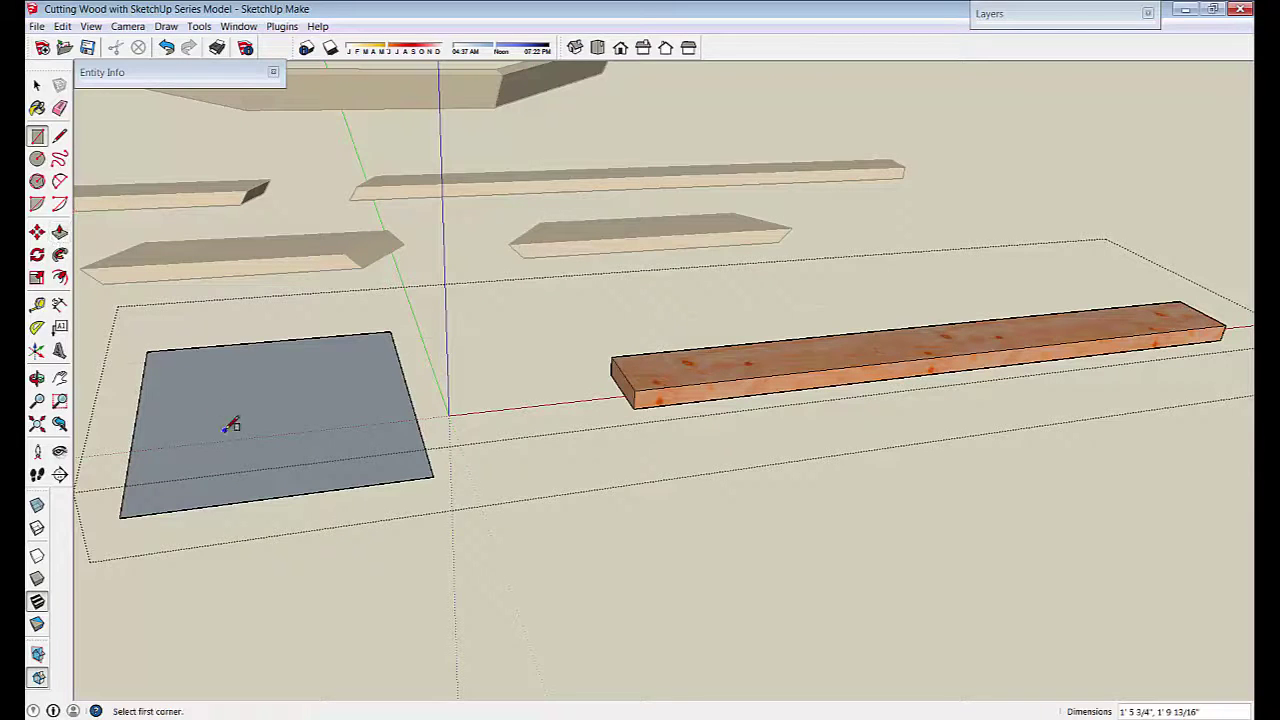
- Extrude the rectangle upward into a tall block using Push/Pull
middle_drag(225, 430, 266, 413)
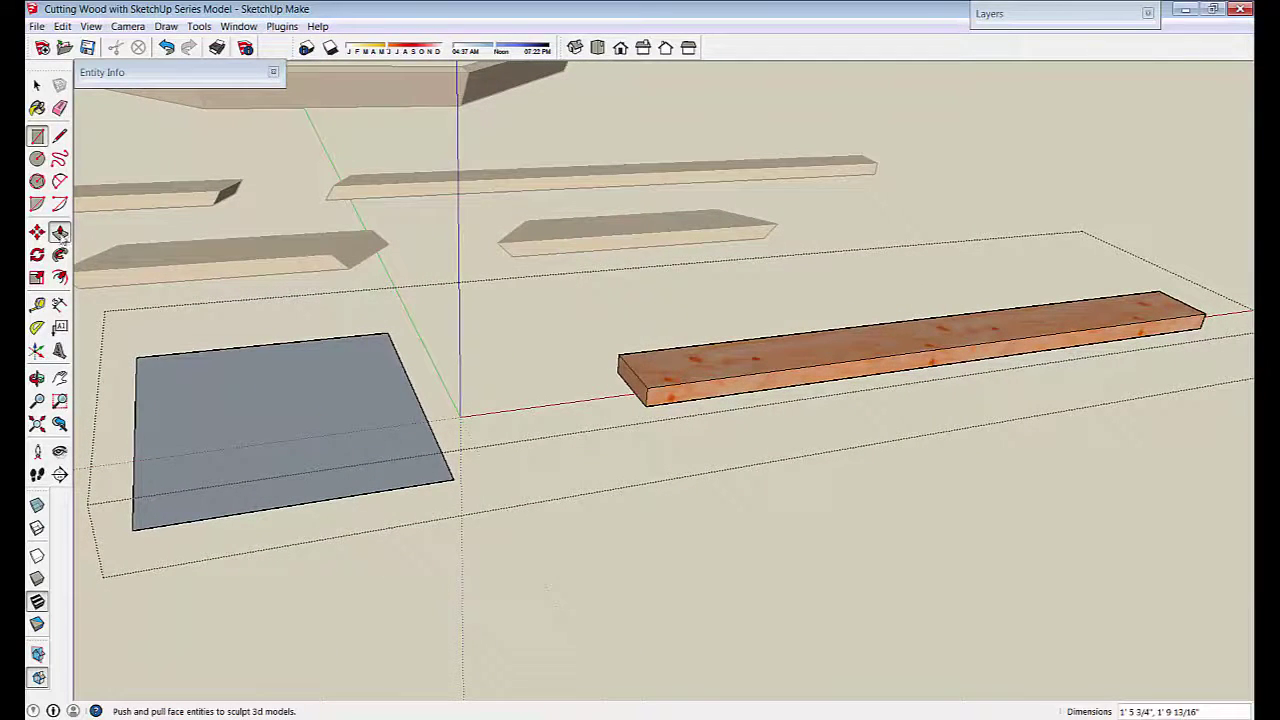
click(59, 232)
click(294, 429)
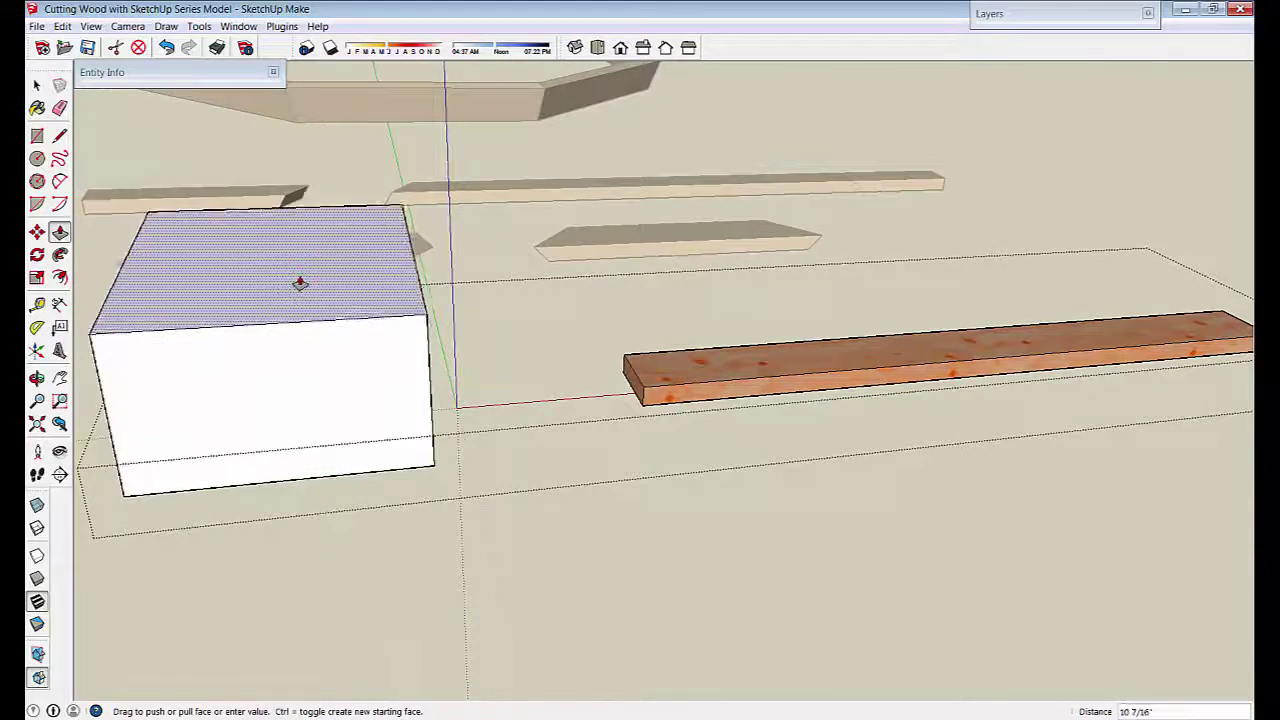
scroll(300, 284, down, 1)
click(298, 261)
key(space)
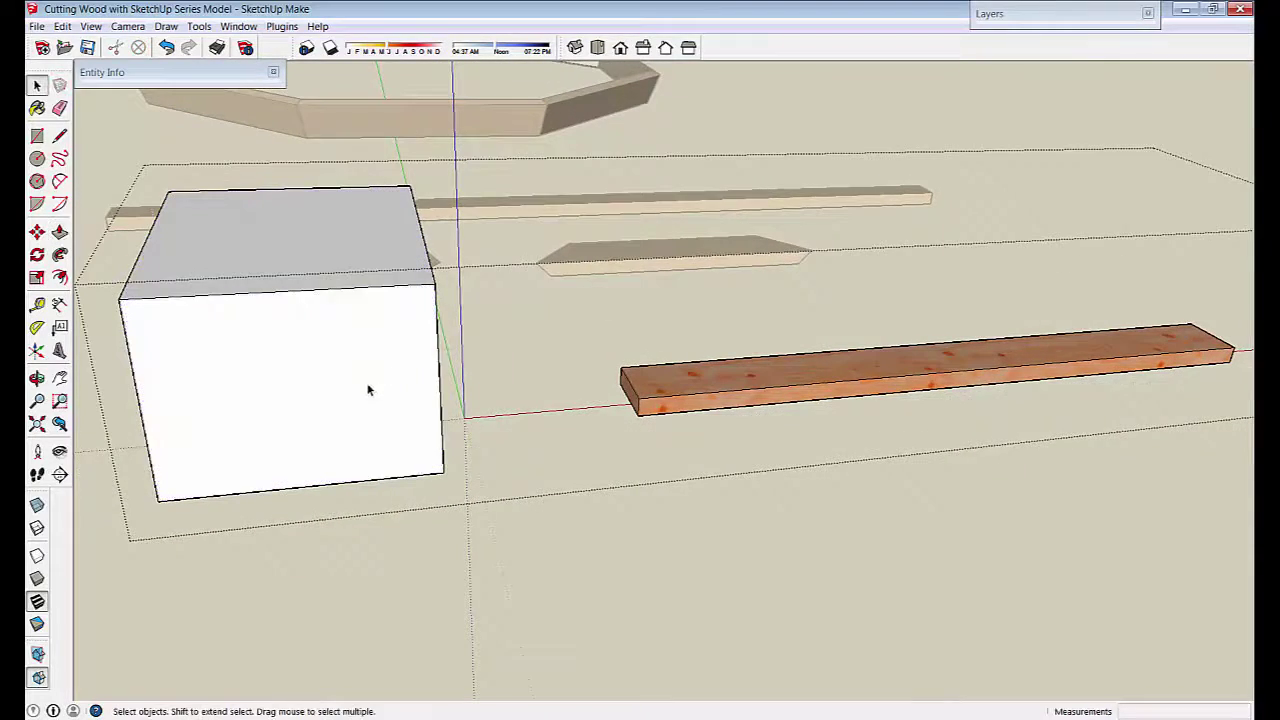
- Select the whole block and rotate it 30 degrees horizontally about a centre on its upper face
middle_drag(280, 380, 467, 400)
scroll(670, 384, up, 1)
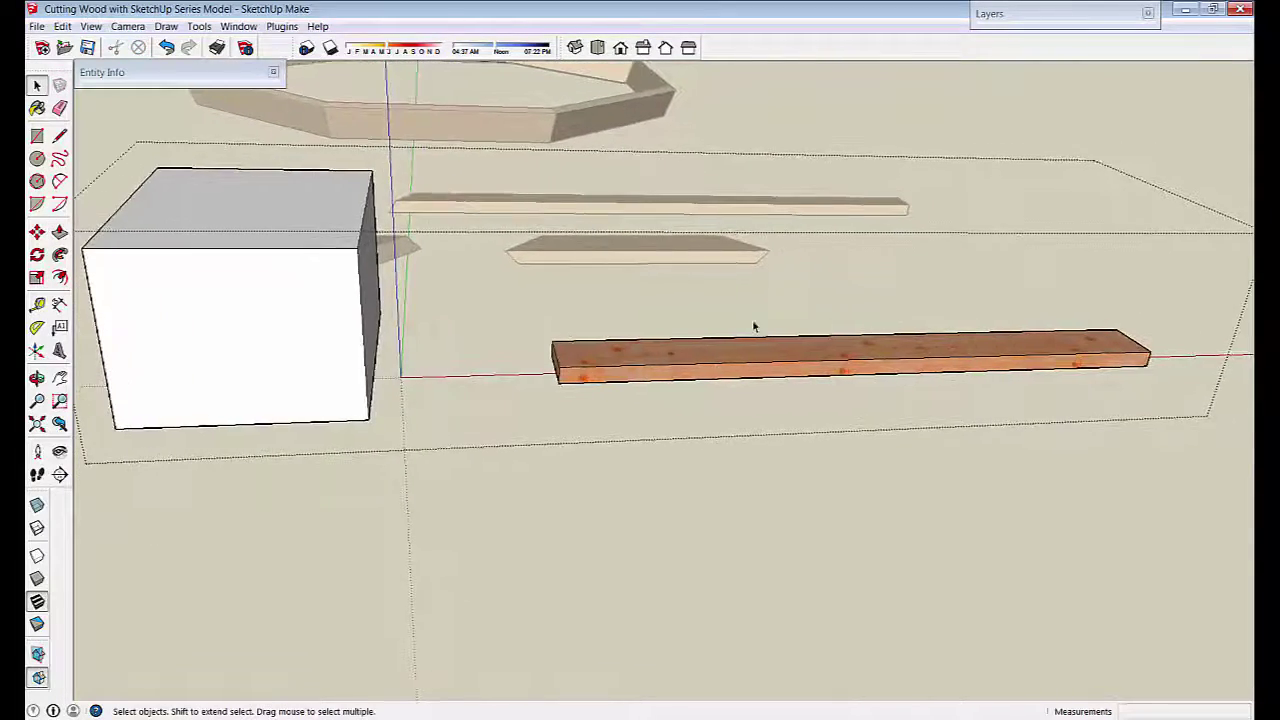
middle_drag(644, 388, 423, 360)
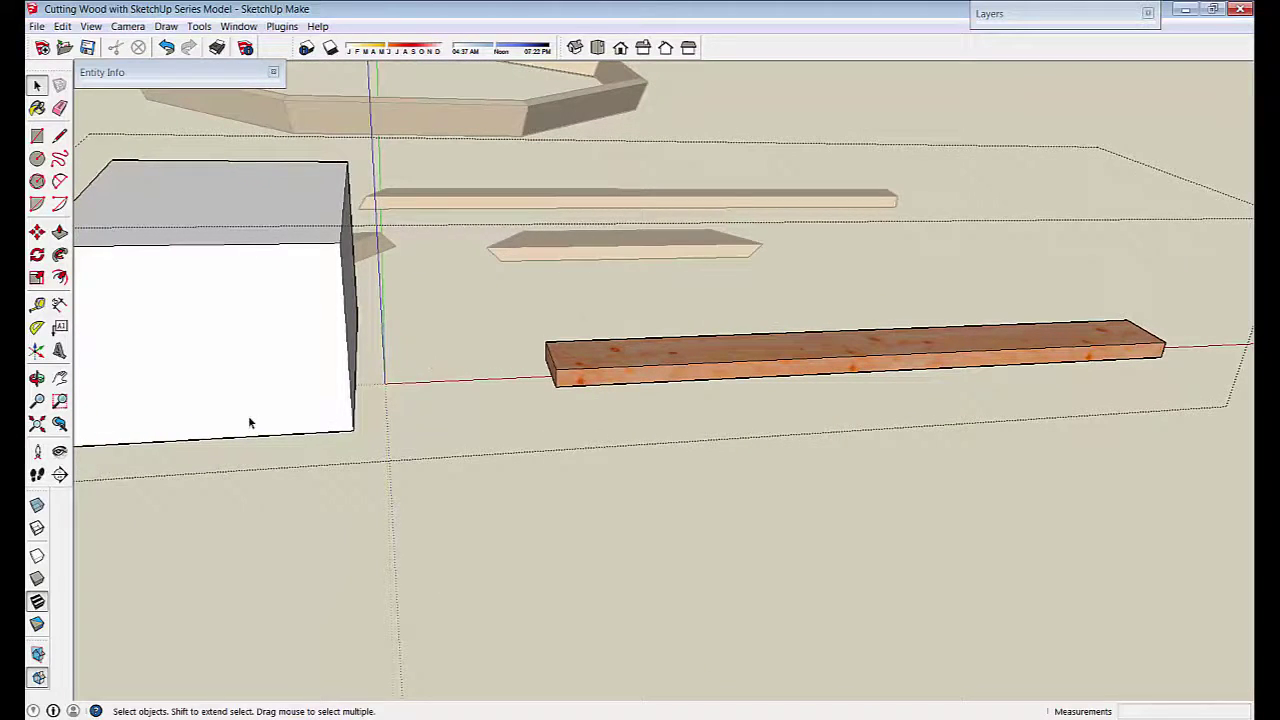
middle_drag(250, 423, 490, 420)
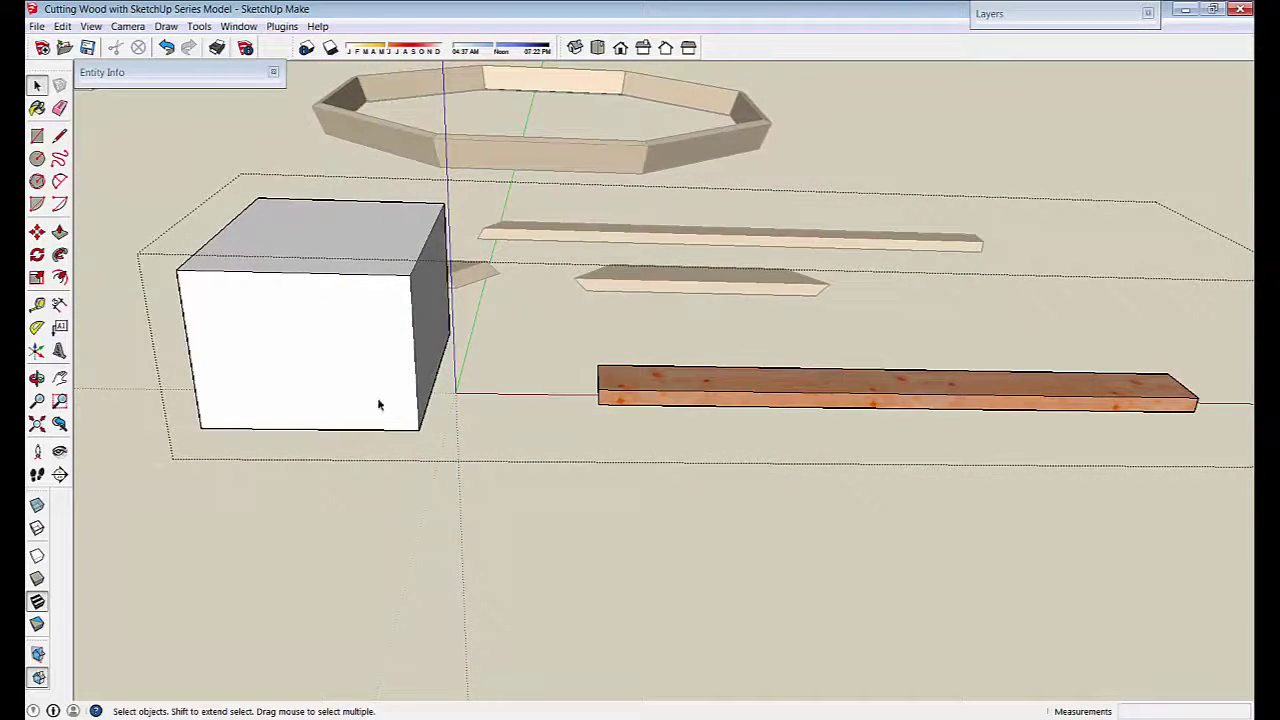
mouse_move(192, 185)
mouse_down()
mouse_move(491, 471)
mouse_move(528, 484)
mouse_up()
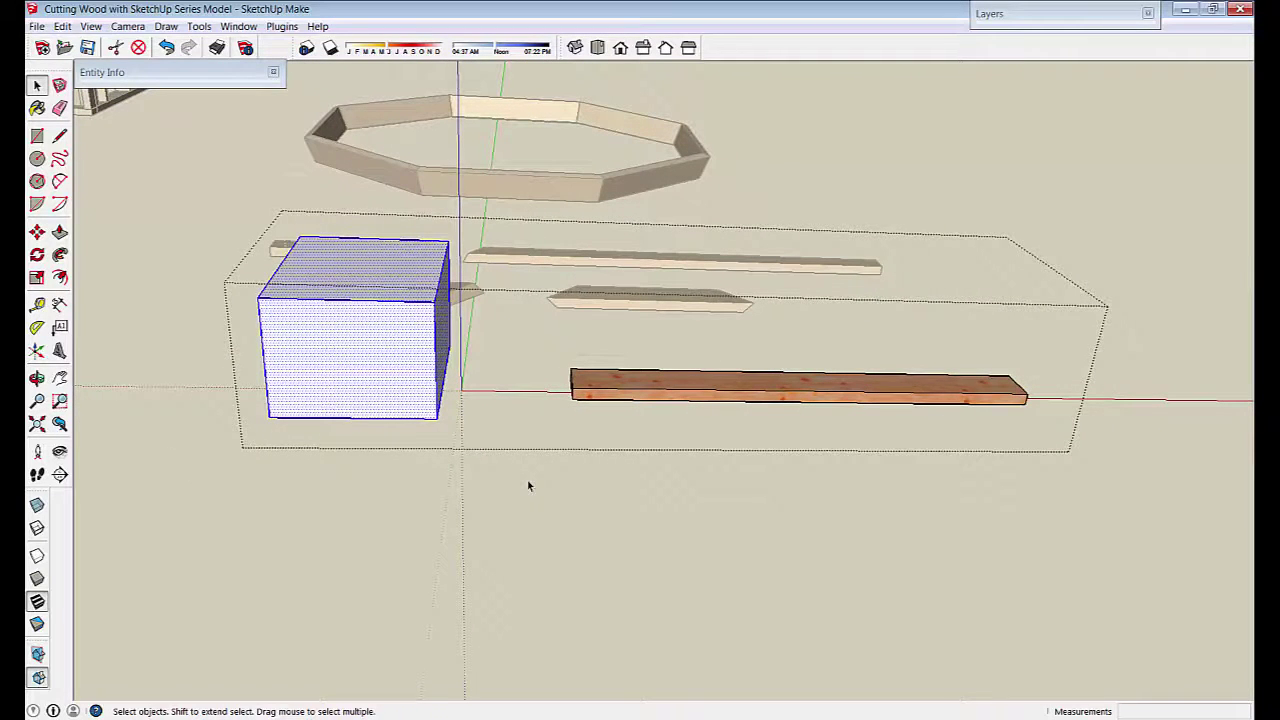
scroll(527, 481, up, 4)
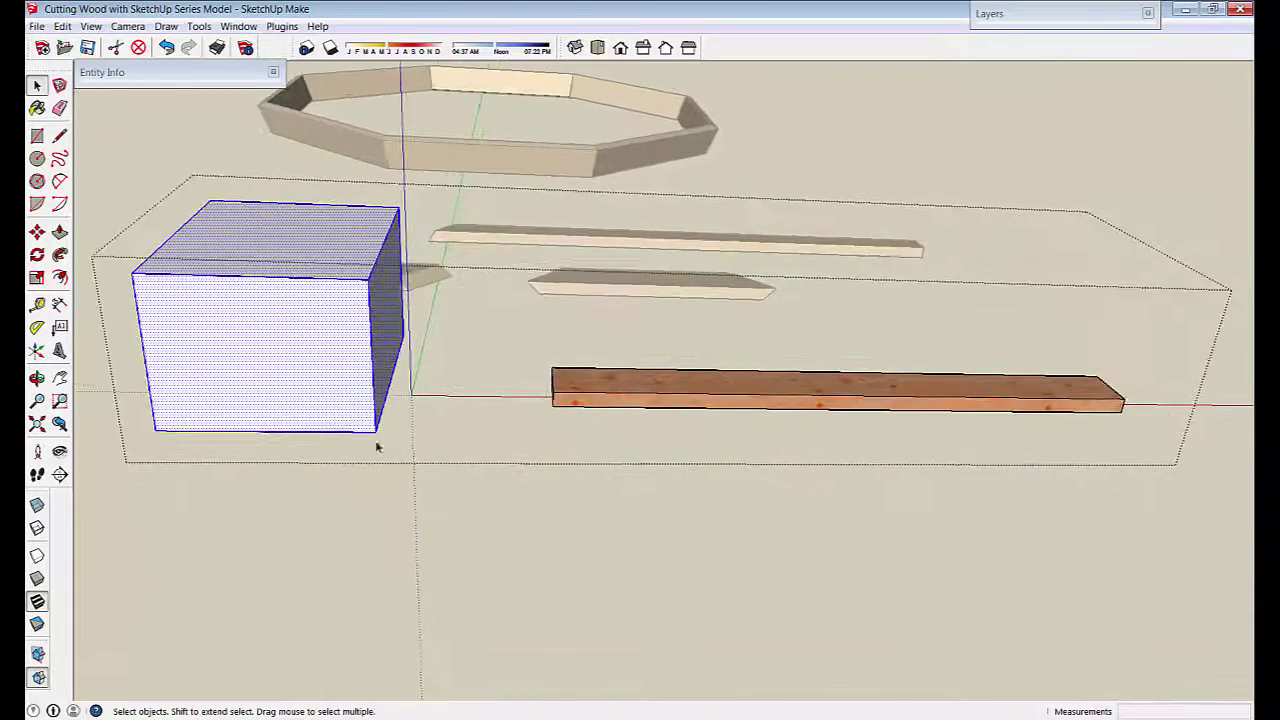
click(37, 254)
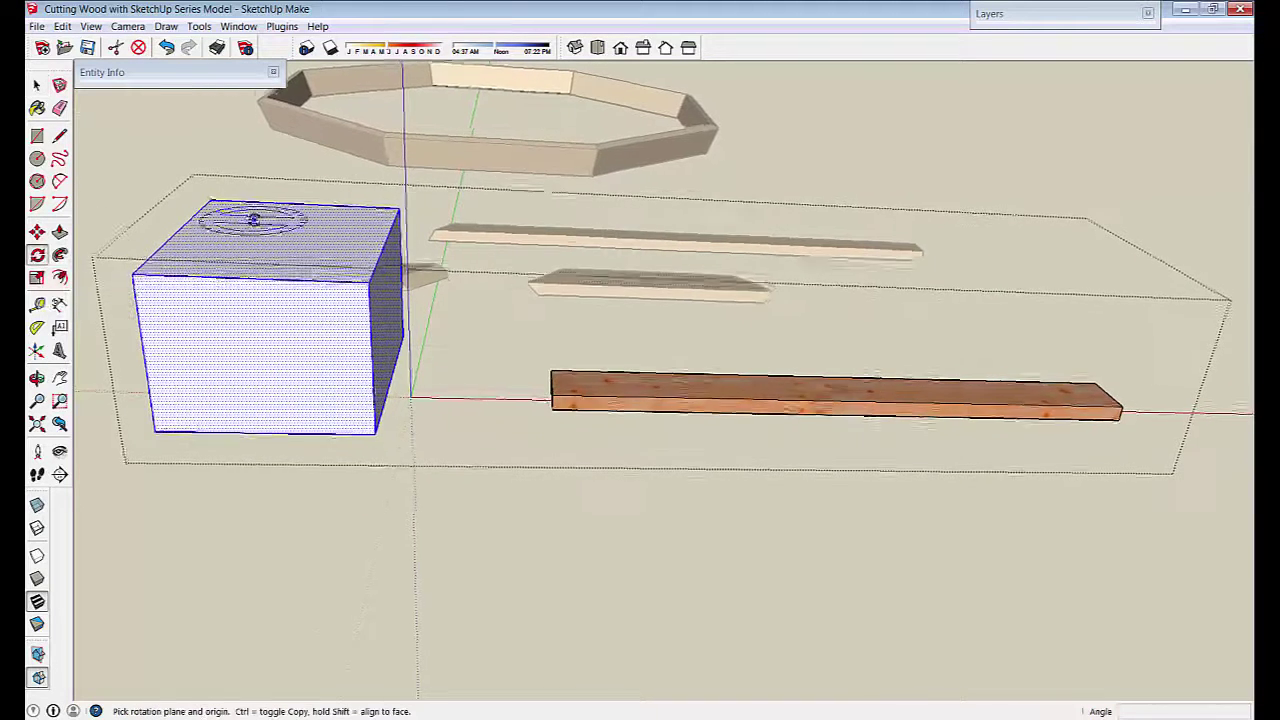
drag(260, 224, 358, 198)
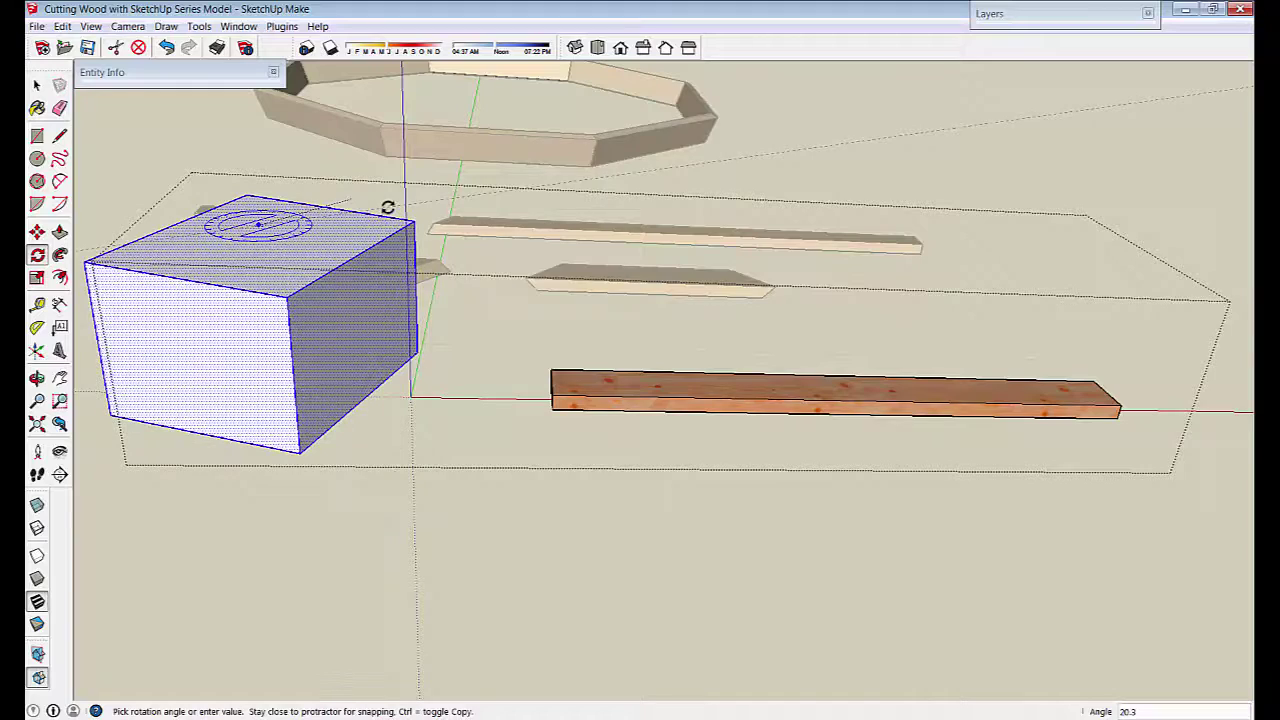
text(30)
key(Return)
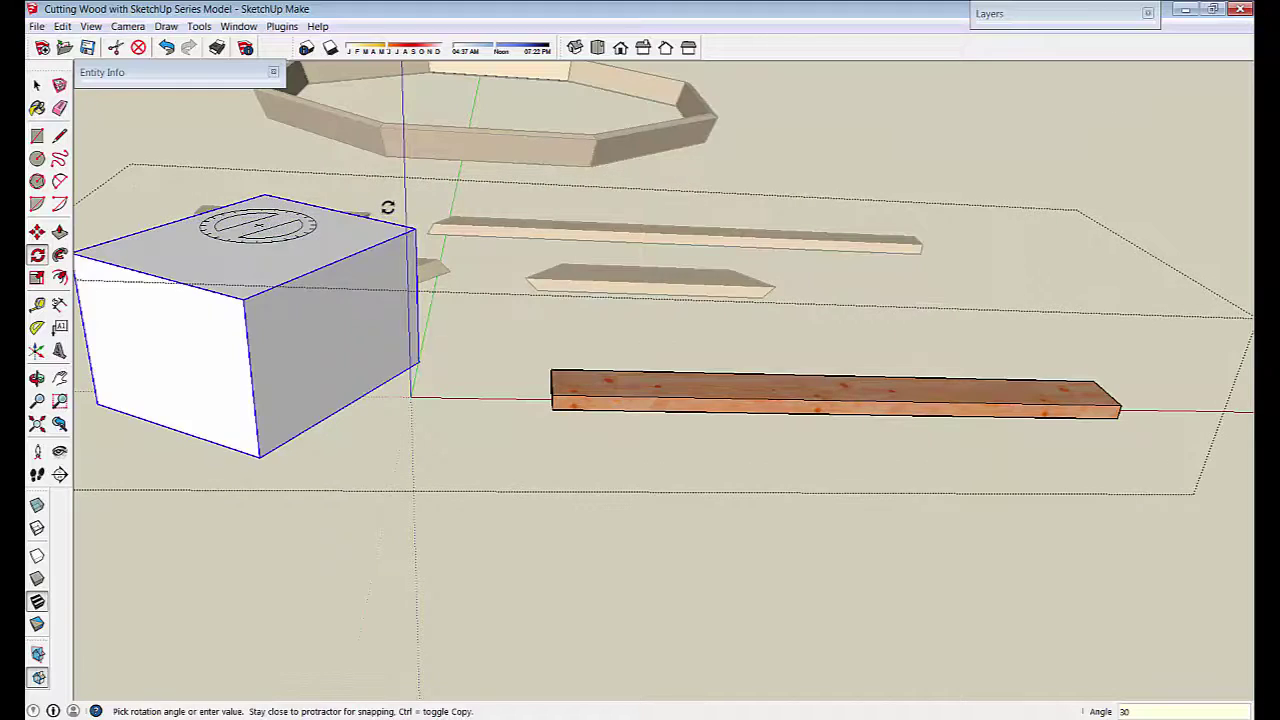
scroll(449, 491, up, 5)
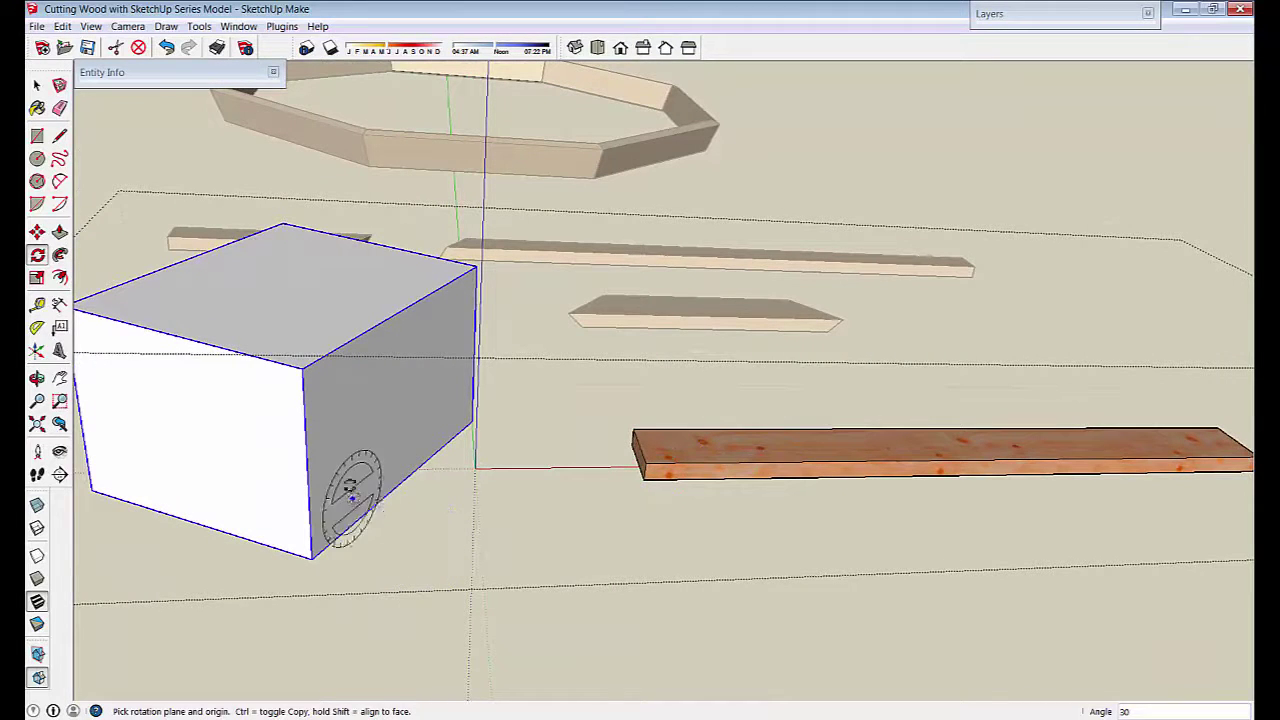
- Rotate a copy of the block's side face 45 degrees about the face's lower front corner
key(space)
click(369, 449)
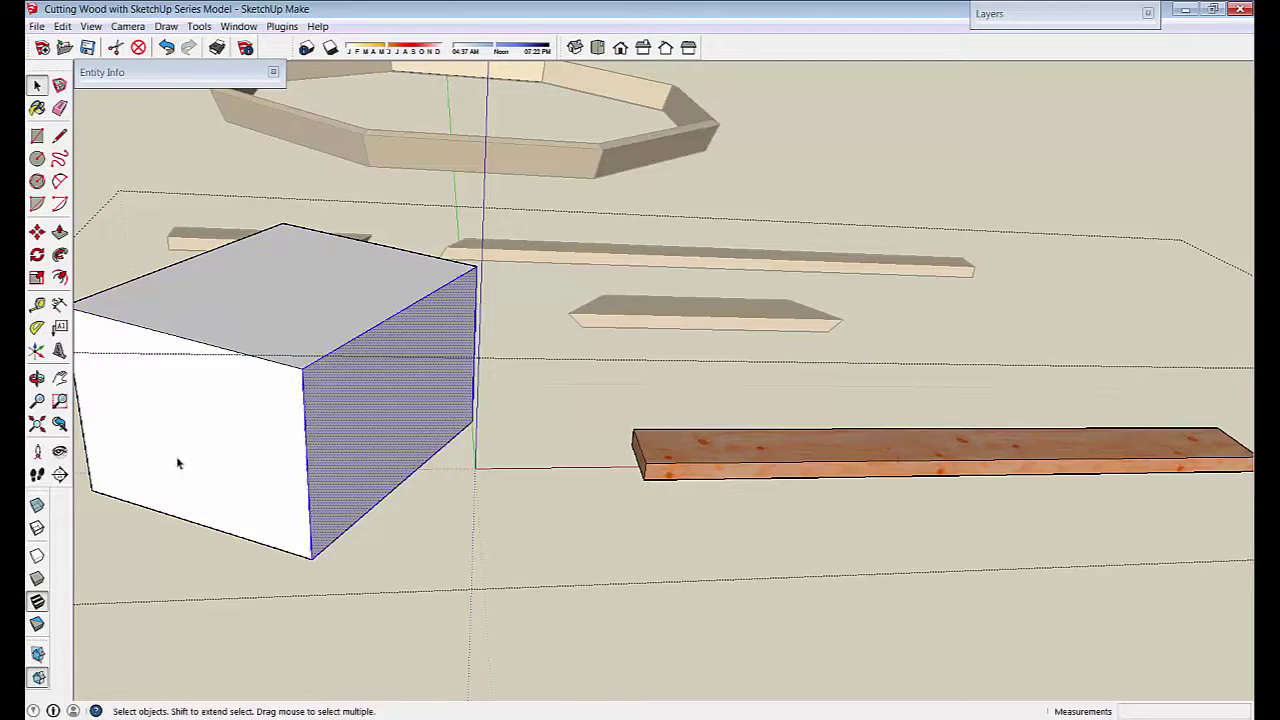
middle_drag(92, 358, 104, 358)
middle_drag(420, 484, 195, 413)
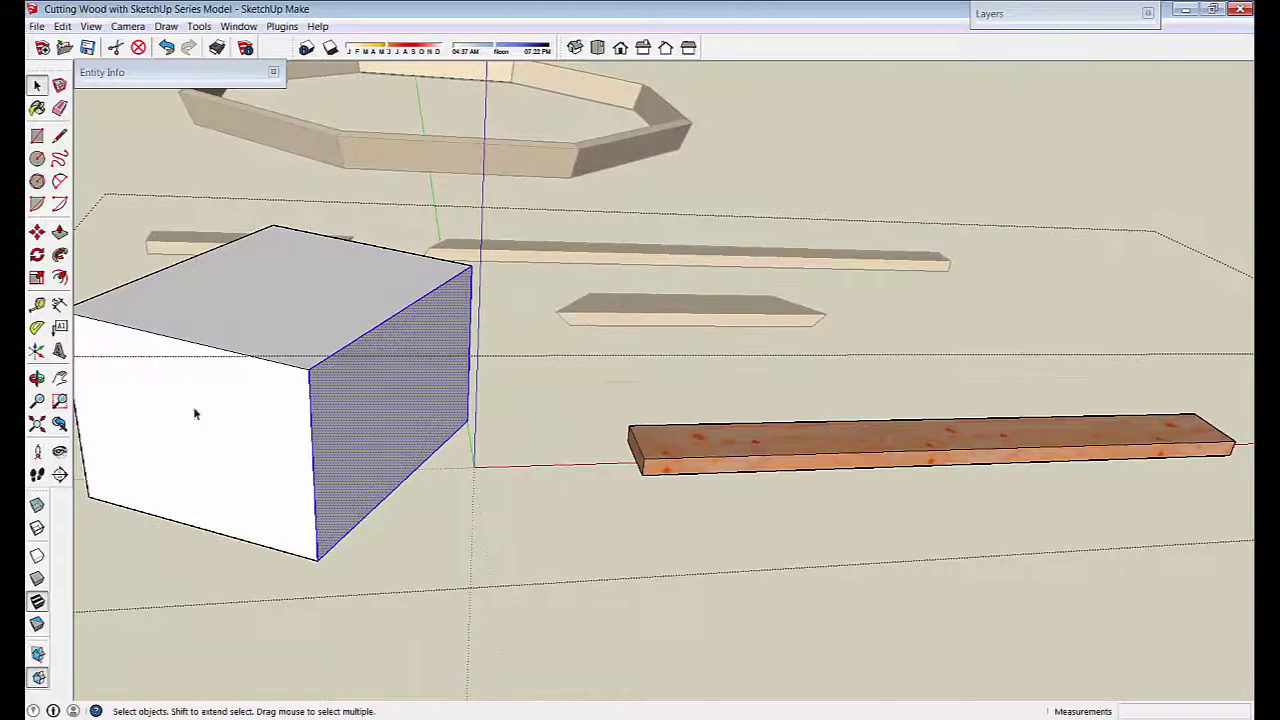
click(38, 258)
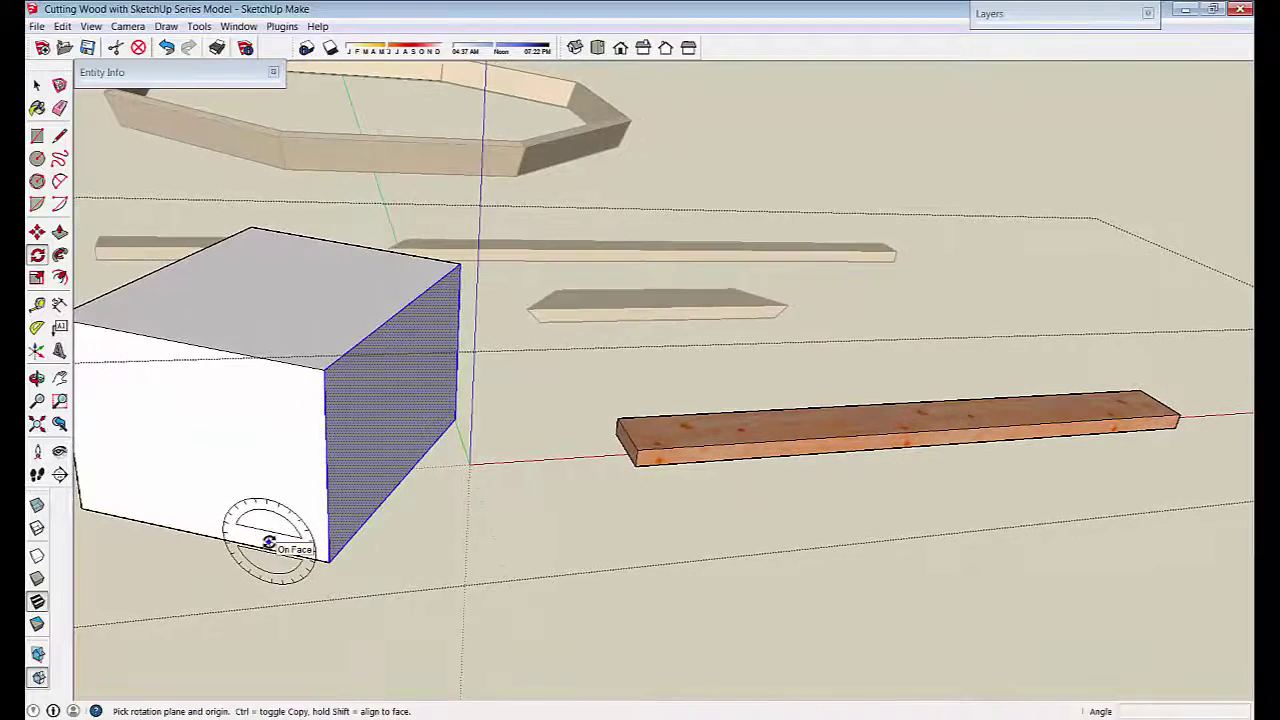
middle_drag(323, 603, 400, 543)
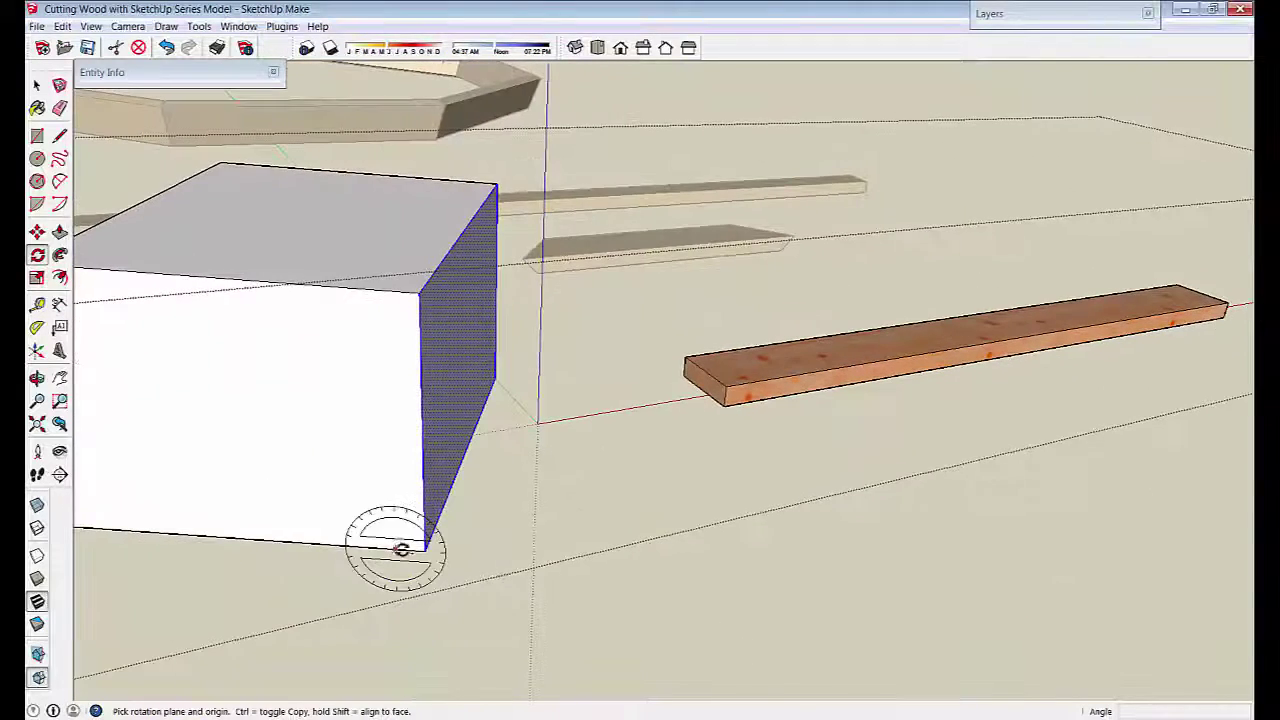
drag(422, 551, 426, 458)
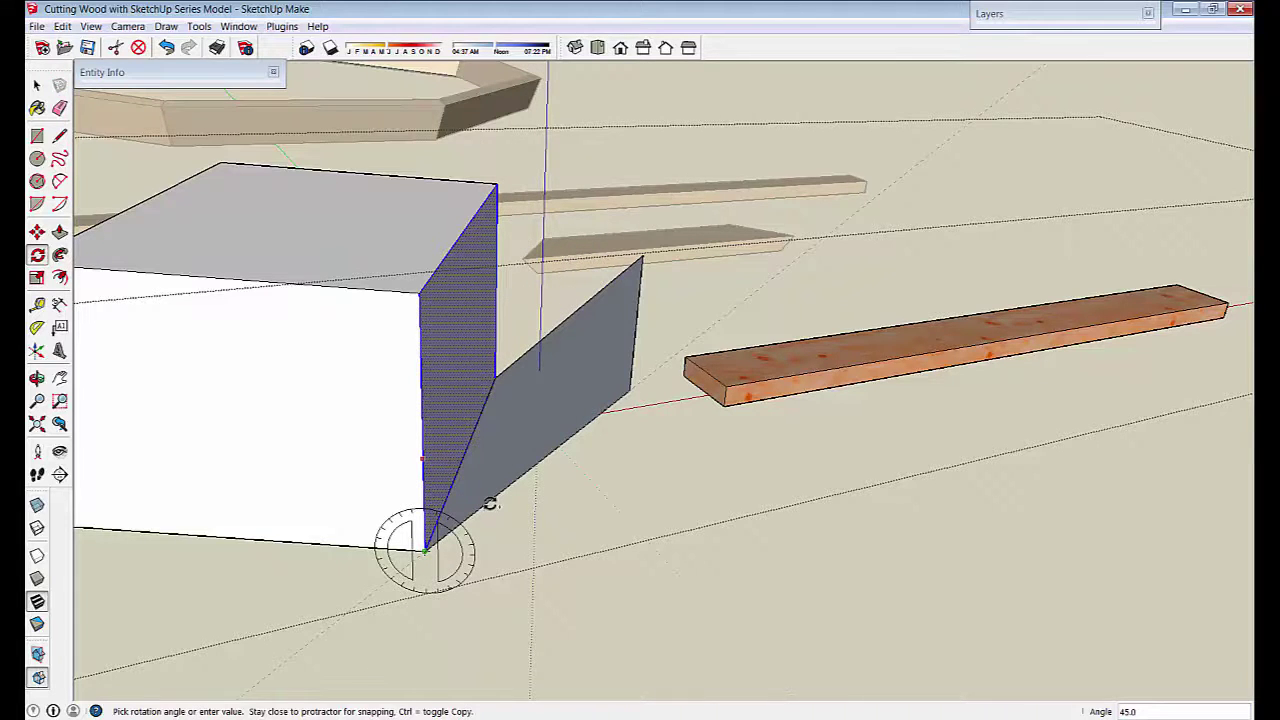
click(490, 503)
key(space)
- Select the whole block with its tilted face and move them straight down about 7 9/16"
middle_drag(586, 523, 700, 465)
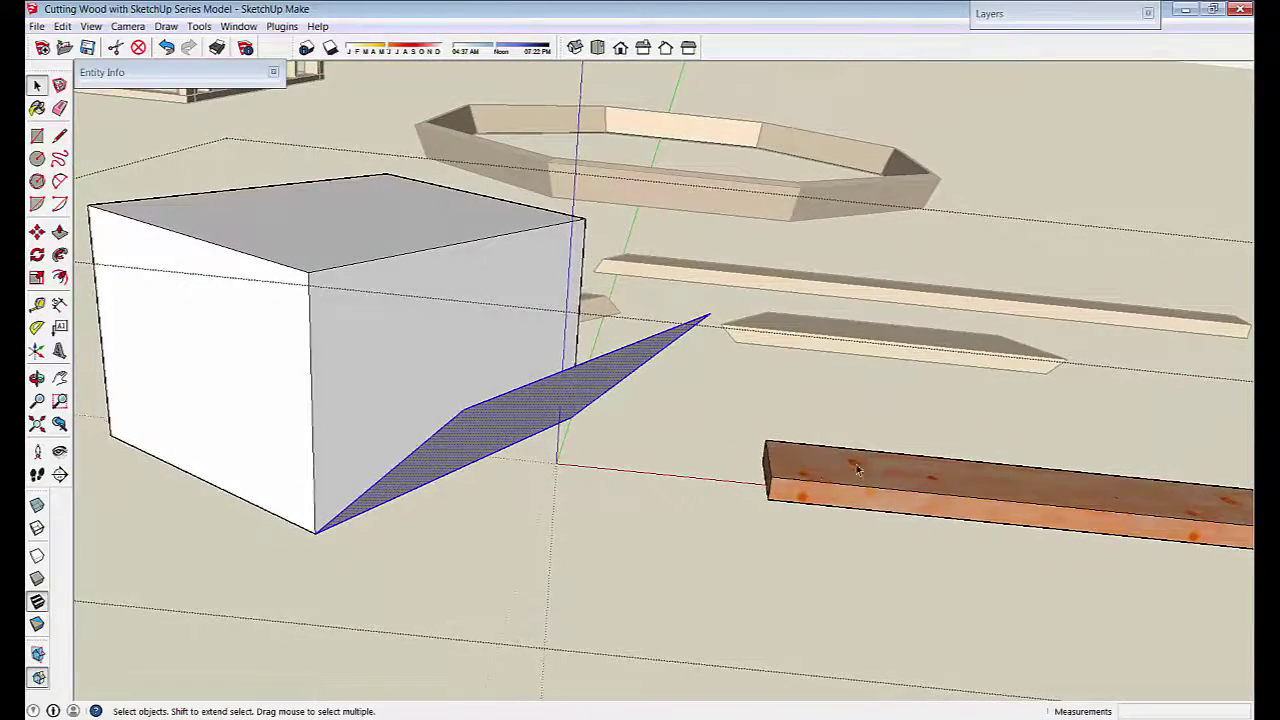
middle_drag(601, 418, 425, 458)
scroll(314, 451, down, 4)
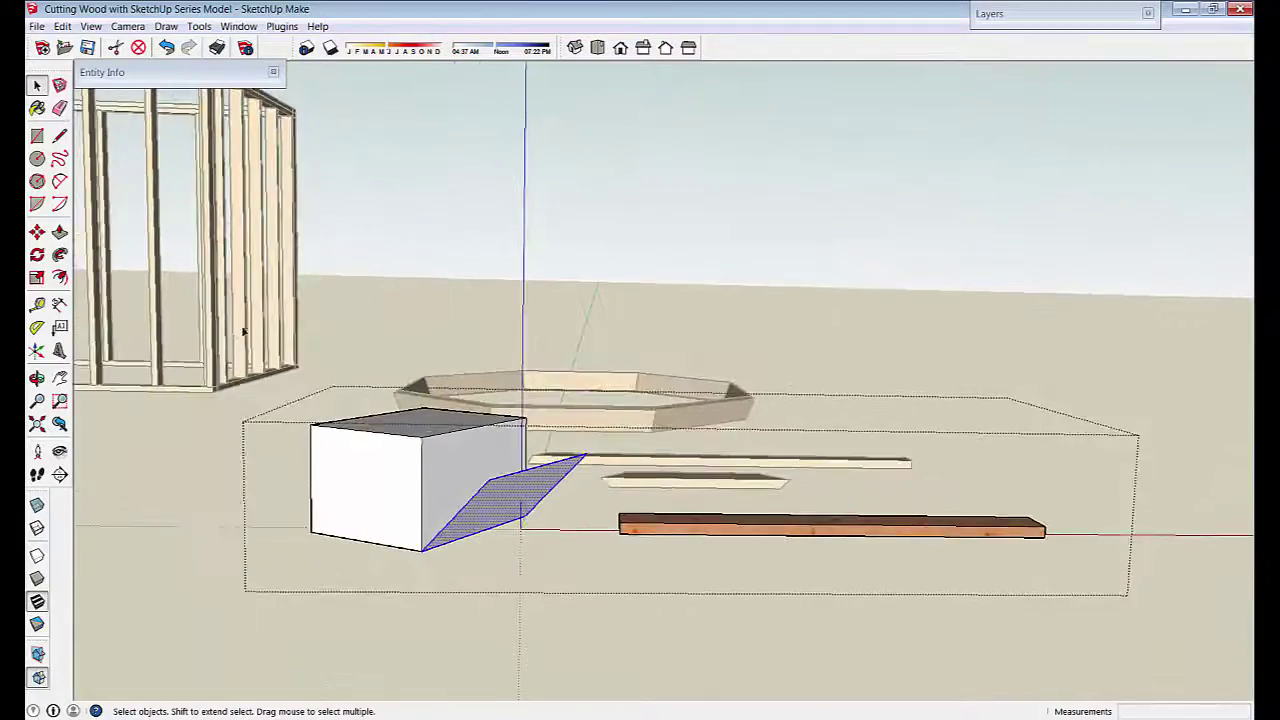
drag(245, 325, 592, 630)
middle_drag(592, 630, 400, 449)
key(m)
click(400, 449)
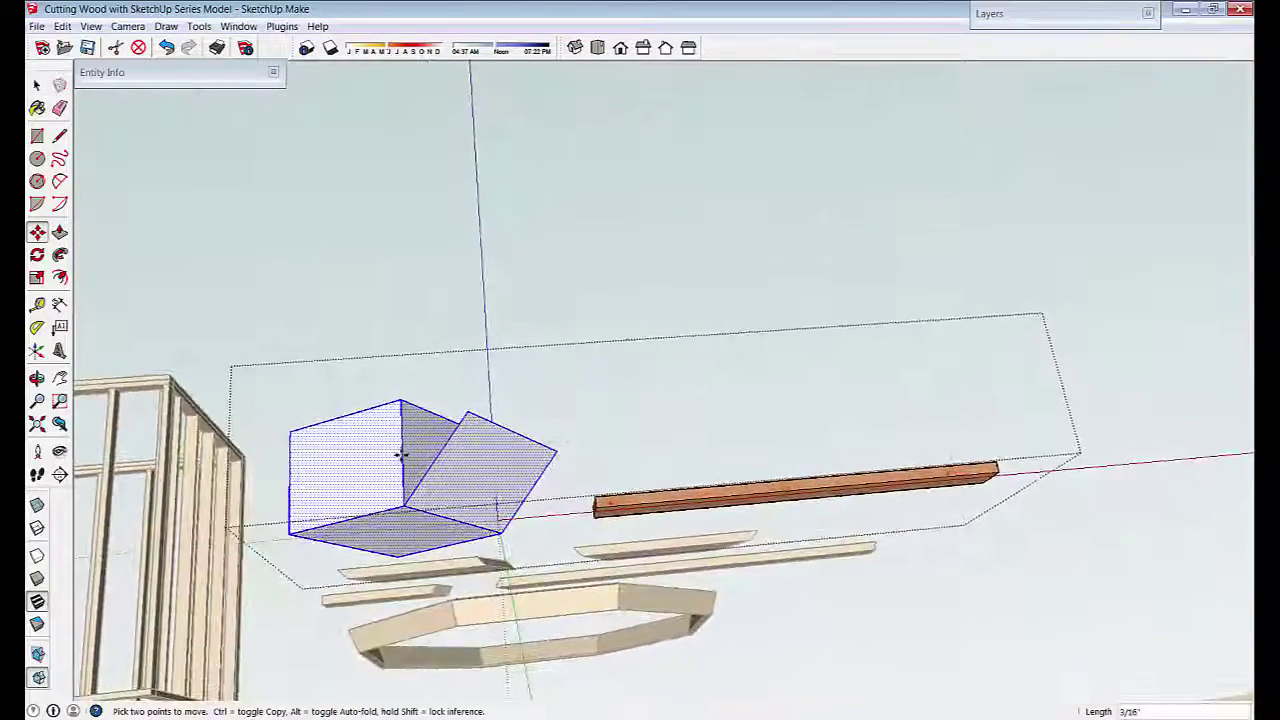
click(397, 509)
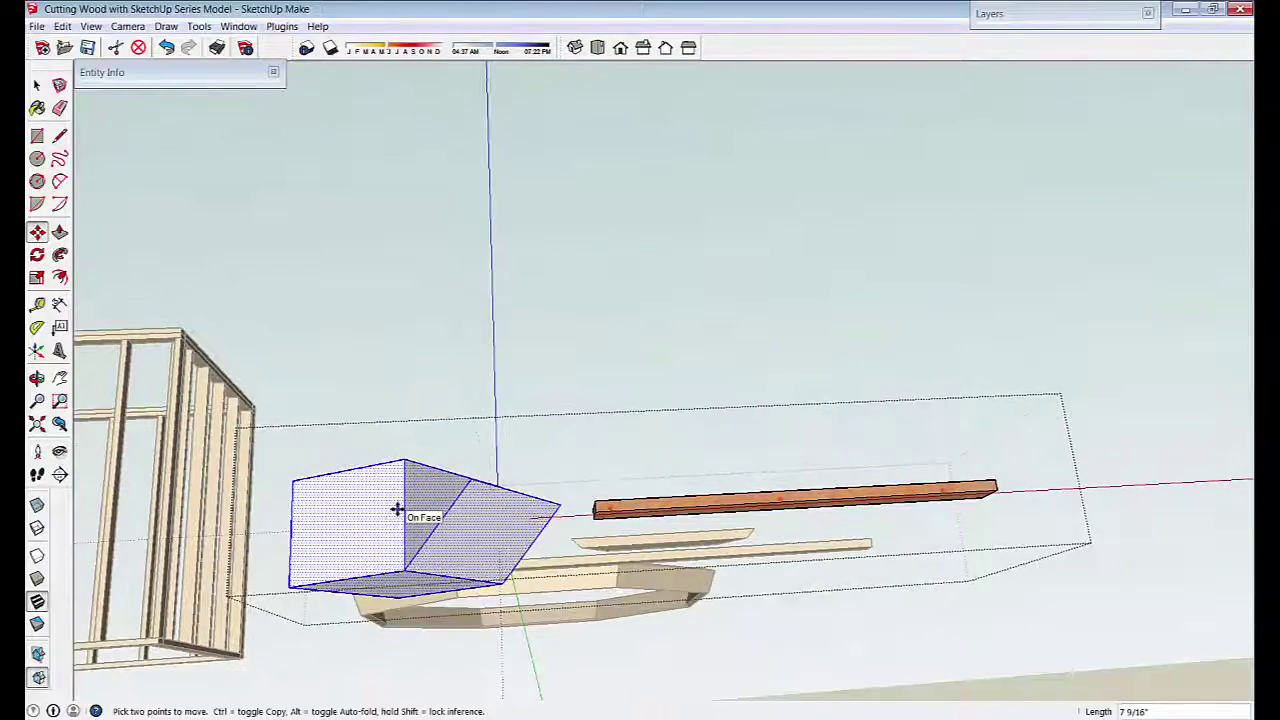
middle_drag(397, 510, 722, 487)
key(space)
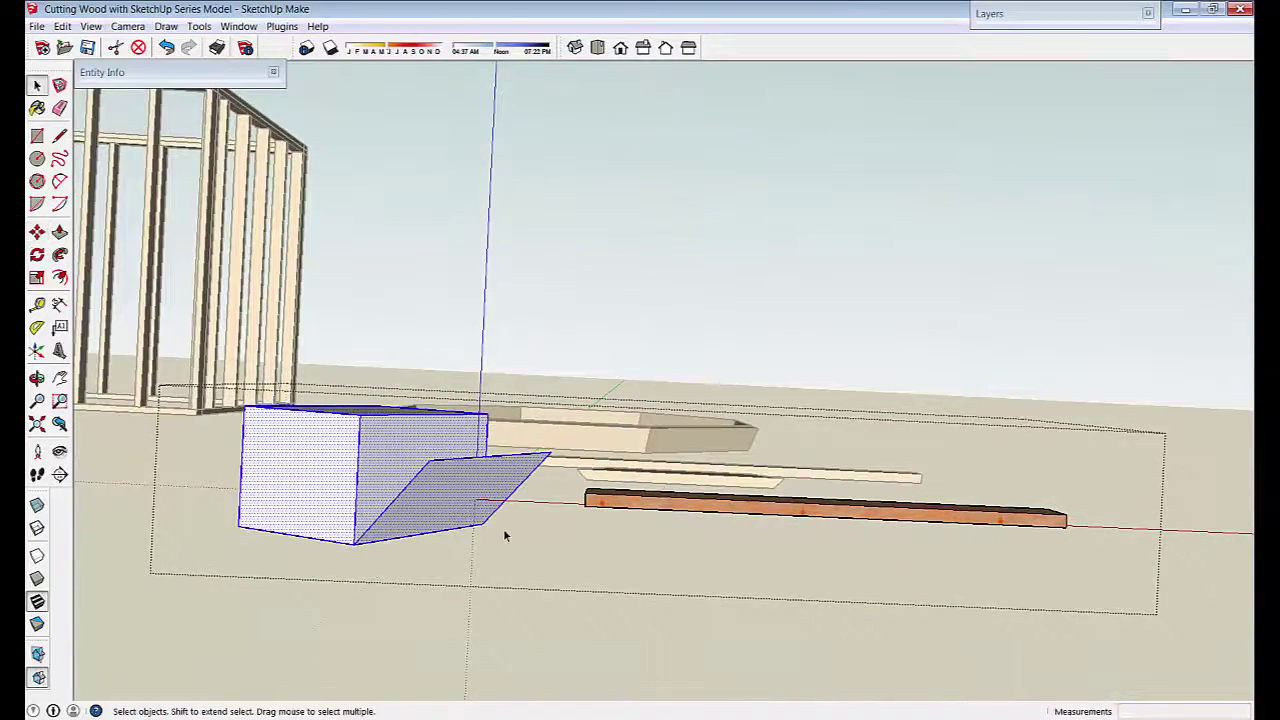
- Copy the tilted face from its lower corner to a spot crossing the wooden board near mid-length
middle_drag(505, 536, 433, 509)
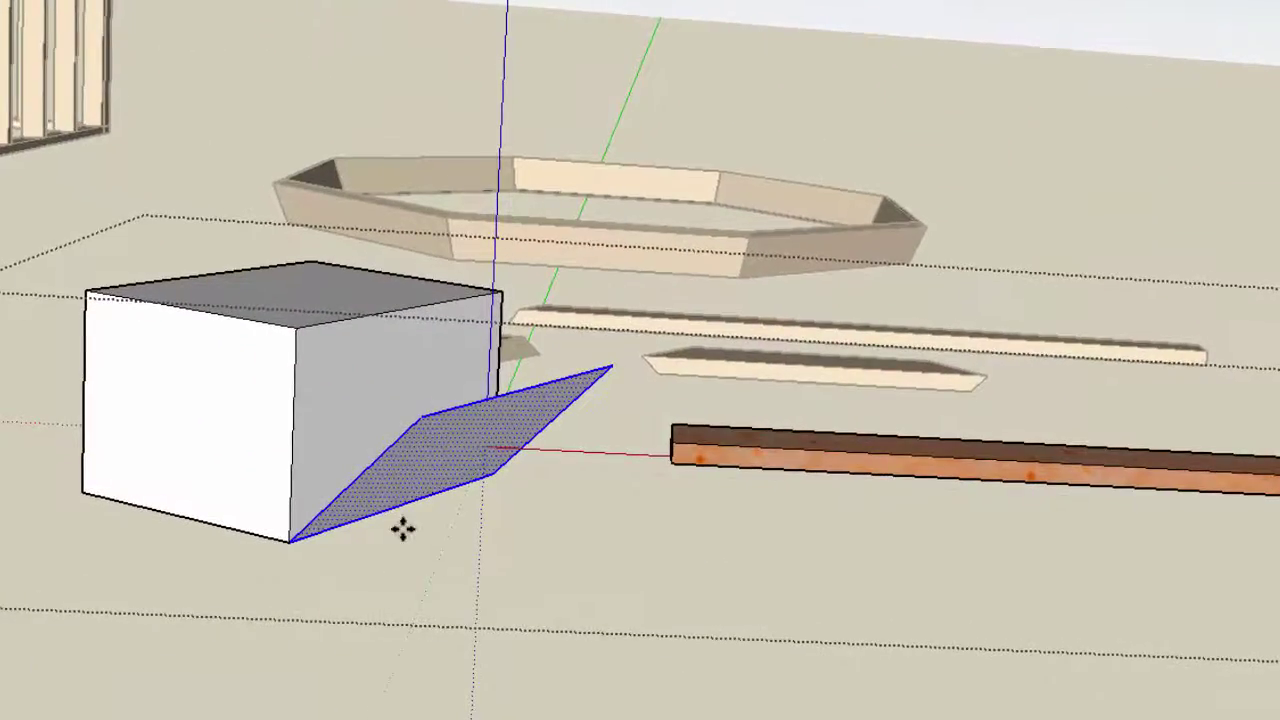
click(290, 538)
mouse_move(430, 505)
middle_down()
mouse_move(592, 572)
mouse_move(617, 629)
mouse_move(849, 609)
mouse_move(914, 543)
mouse_move(942, 600)
mouse_move(943, 611)
mouse_move(780, 660)
mouse_move(644, 686)
middle_up()
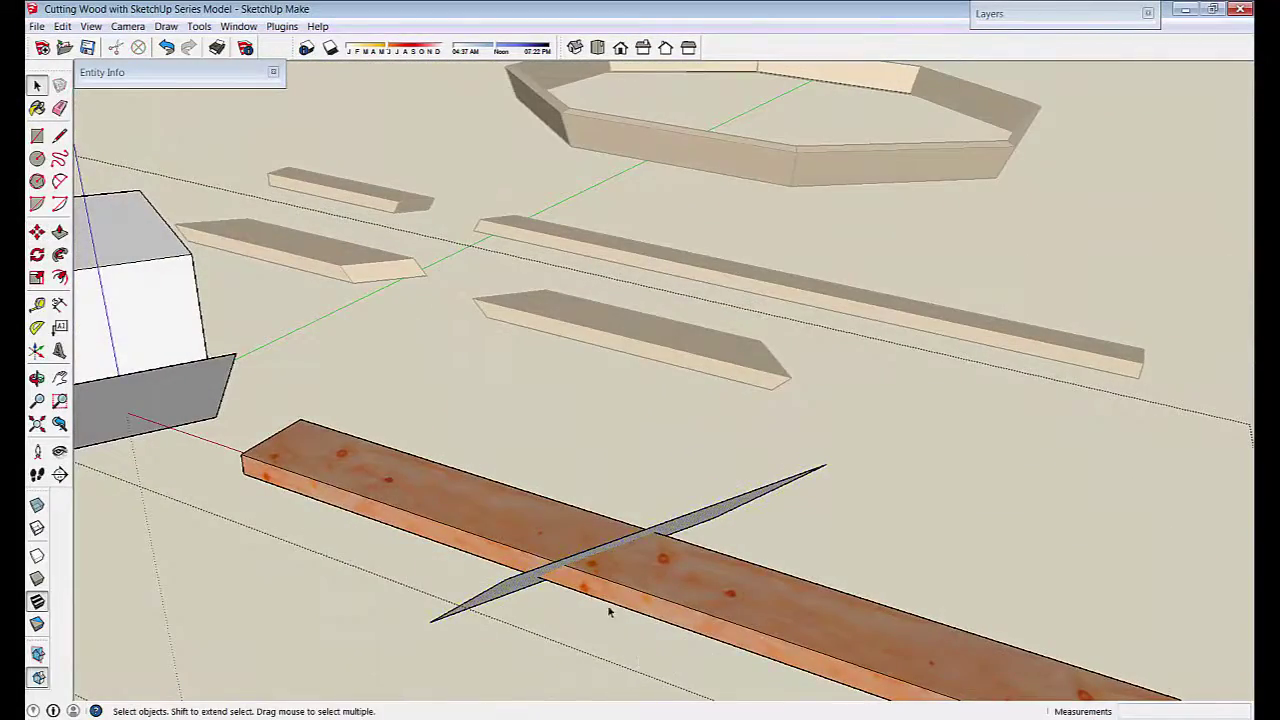
- Select the board together with the tilted face crossing it and intersect their faces with the selection
mouse_move(609, 611)
middle_down()
mouse_move(843, 548)
mouse_move(528, 517)
mouse_move(683, 523)
middle_up()
double_click(678, 440)
scroll(678, 440, down, 4)
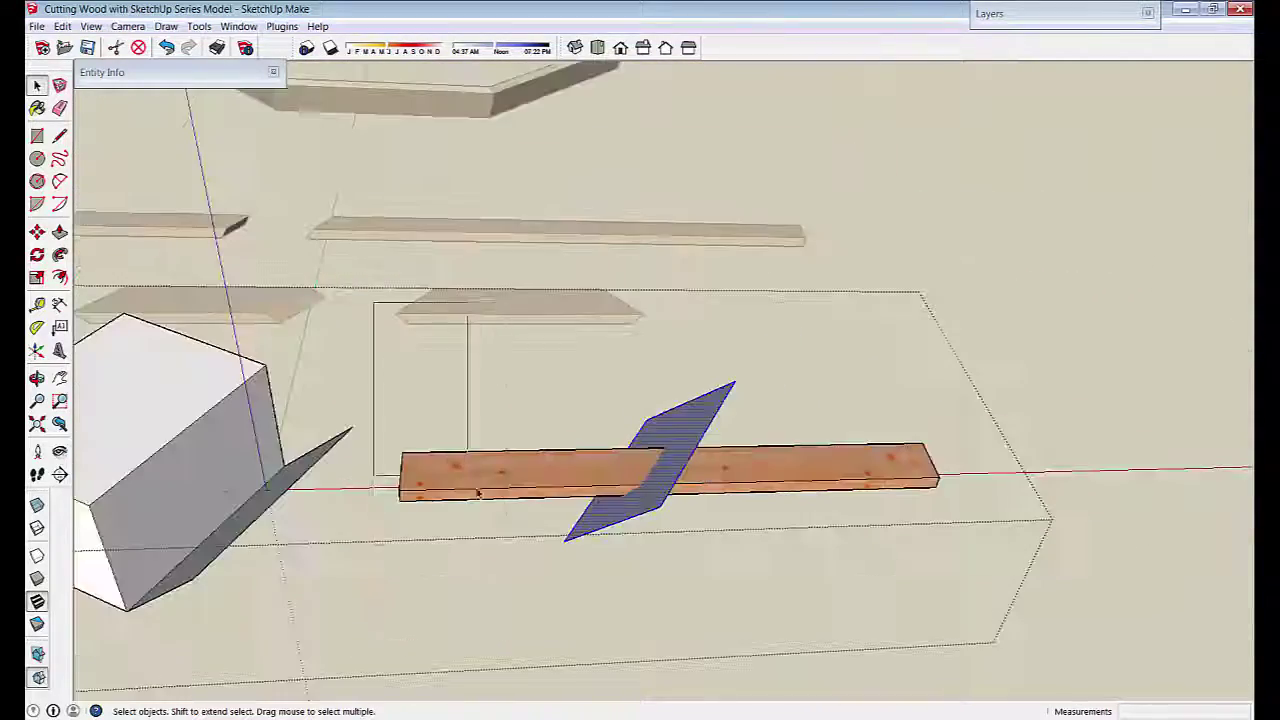
drag(836, 598, 989, 617)
middle_drag(989, 617, 676, 497)
right_click(676, 497)
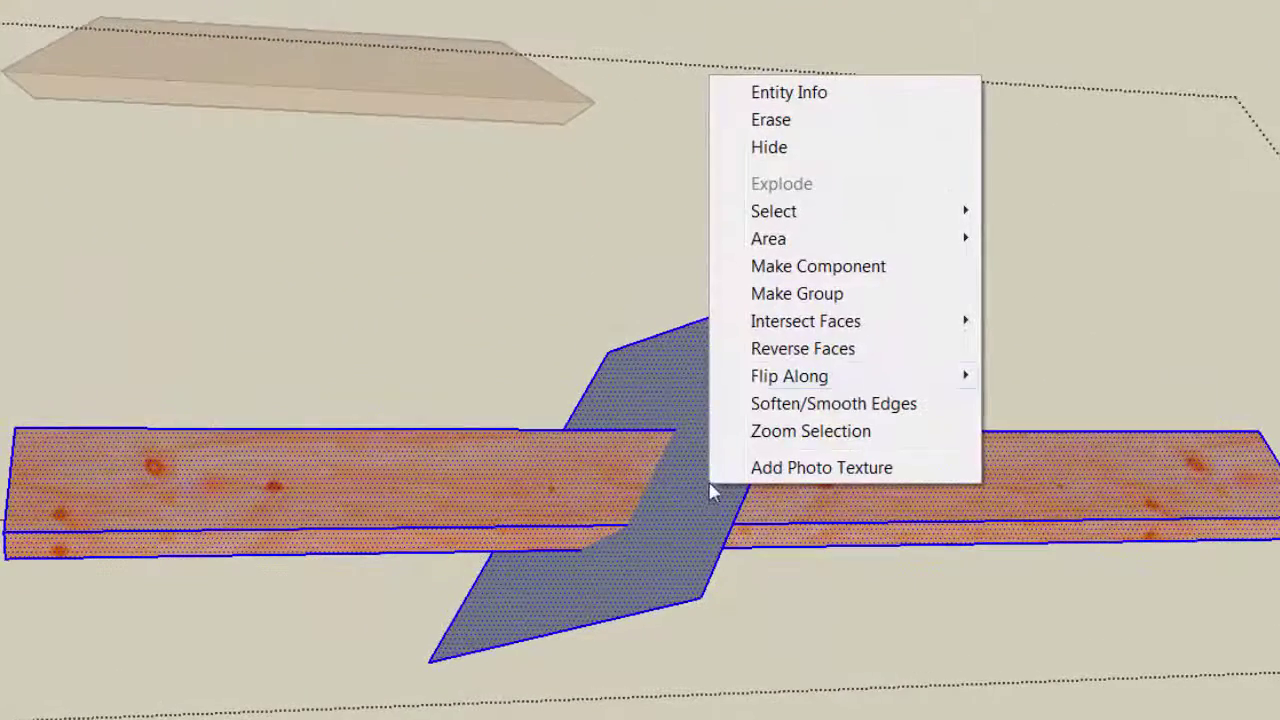
mouse_move(771, 323)
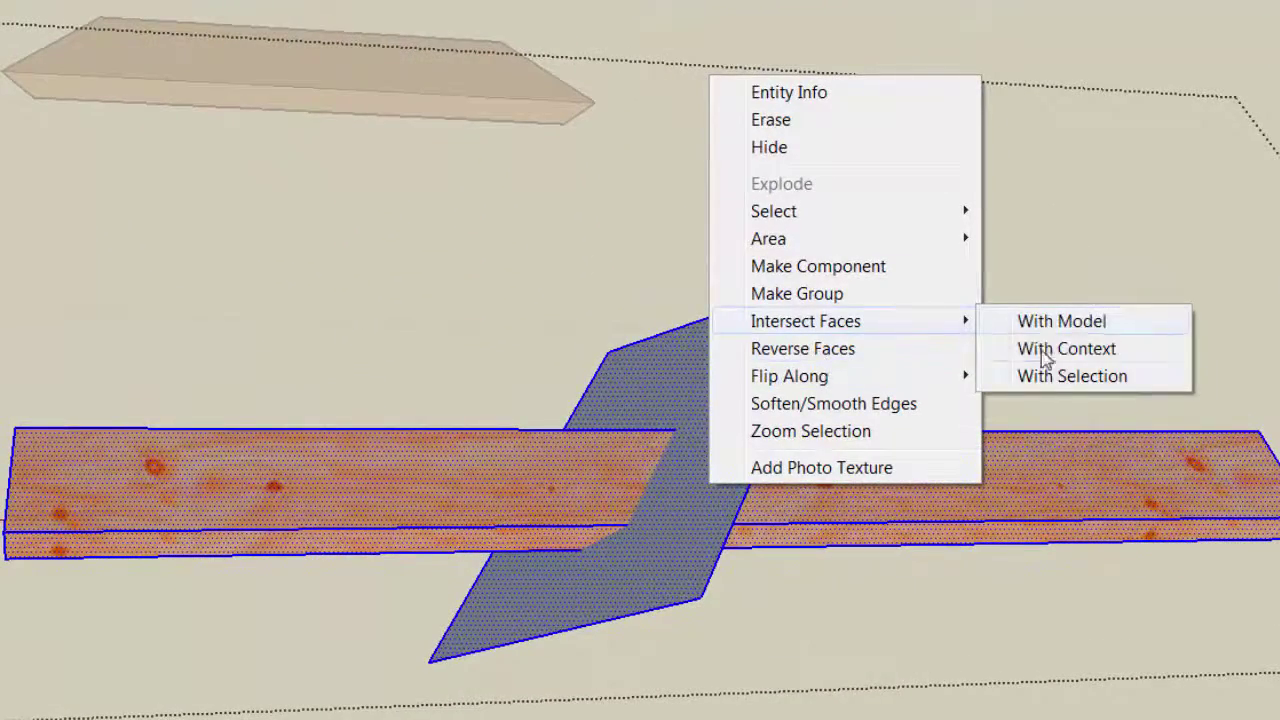
click(1043, 385)
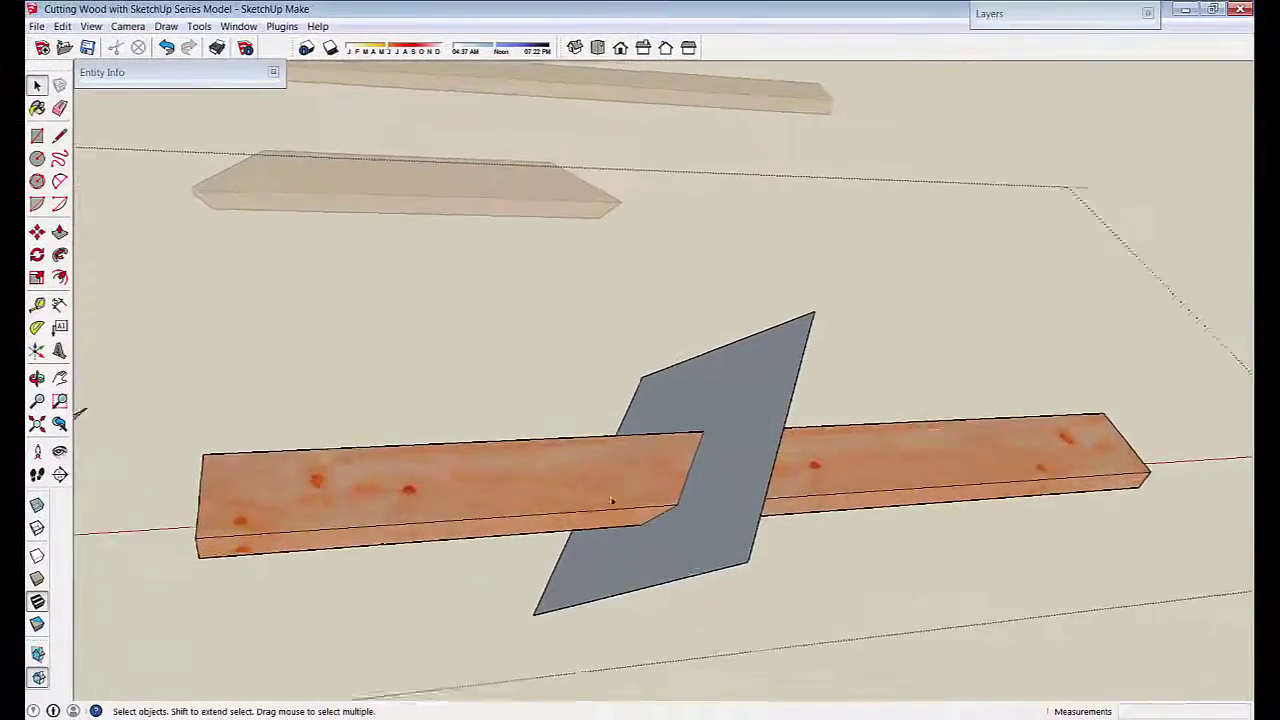
- Delete the parts of the tilted face outside the board along with its leftover outline edges
middle_drag(790, 485, 683, 467)
key(Delete)
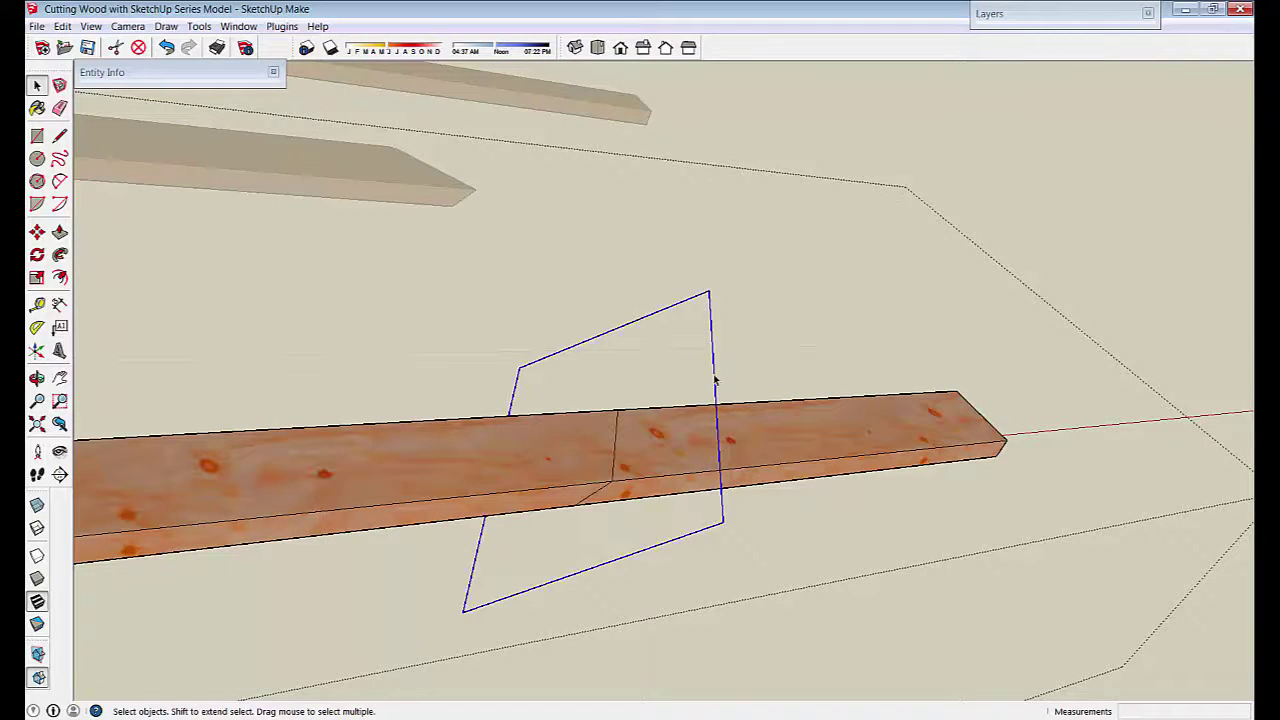
middle_drag(708, 385, 430, 416)
middle_drag(350, 431, 328, 442)
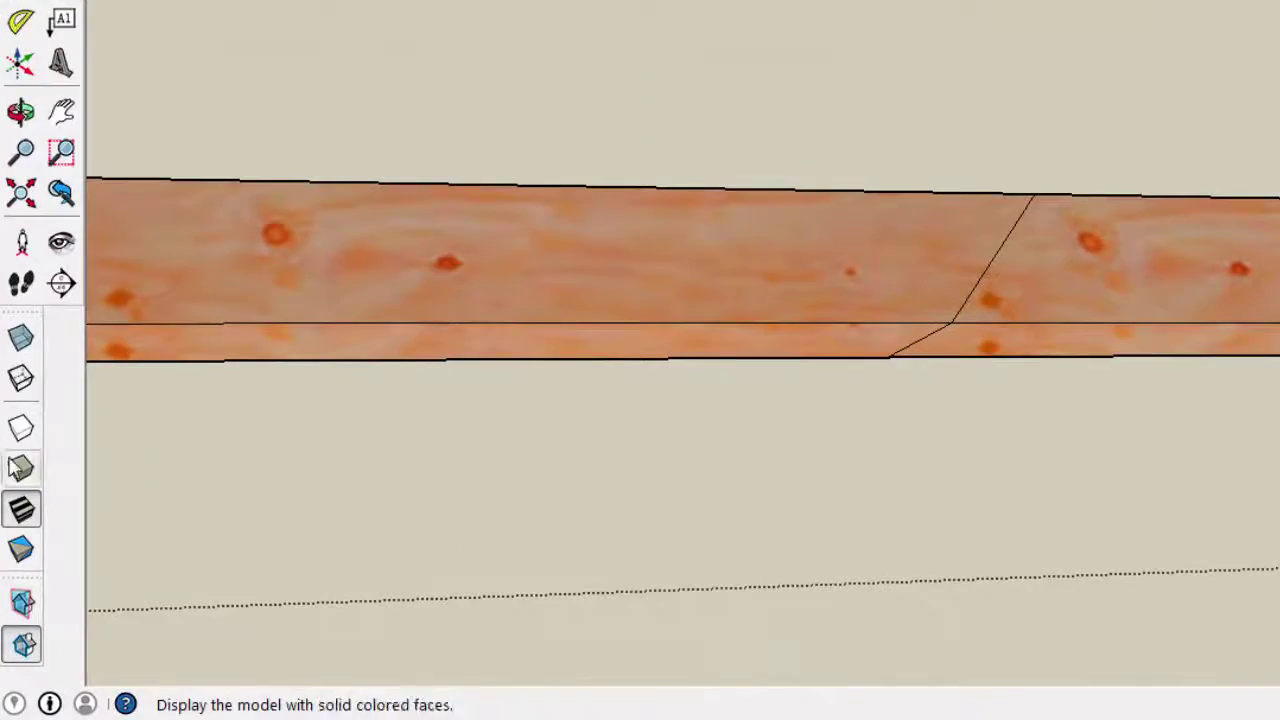
- Turn on X-ray display and copy the angled cut face with its edges along the board towards the block
click(22, 341)
middle_drag(754, 199, 1092, 241)
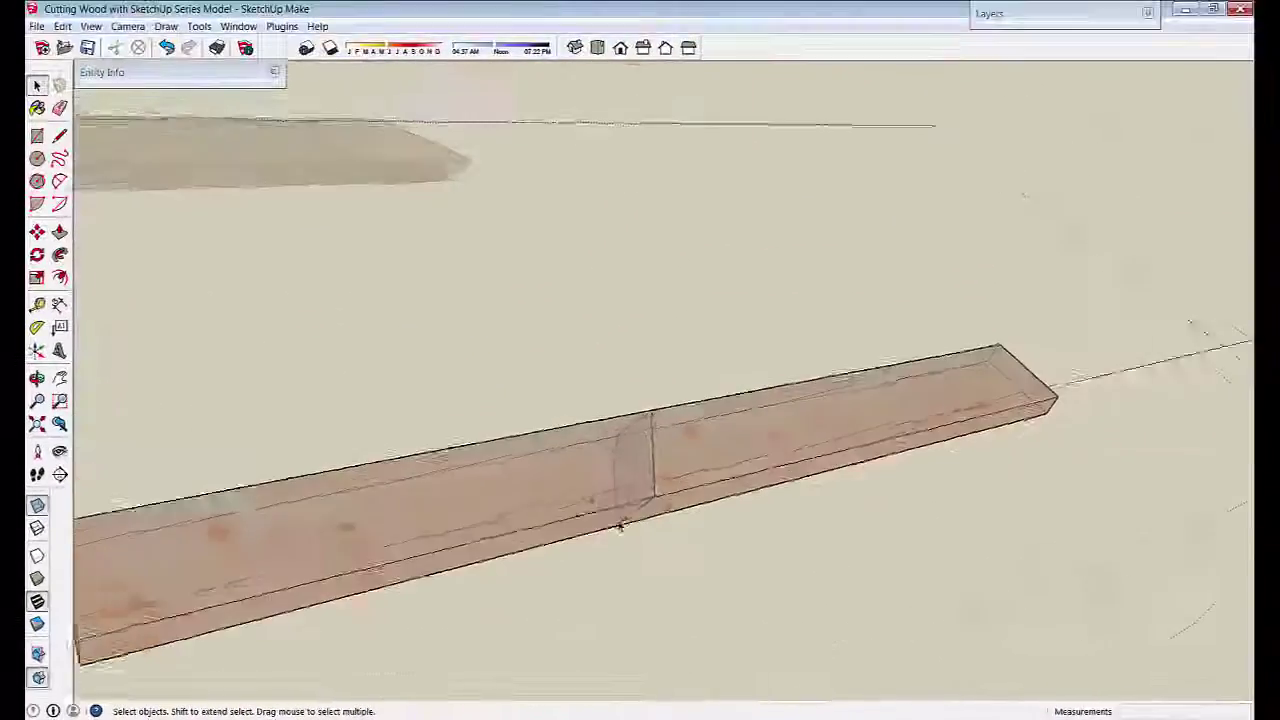
middle_drag(640, 446, 655, 431)
mouse_move(666, 478)
middle_down()
mouse_move(640, 406)
mouse_move(510, 352)
middle_up()
mouse_move(499, 349)
mouse_down()
mouse_move(668, 592)
mouse_move(713, 576)
mouse_up()
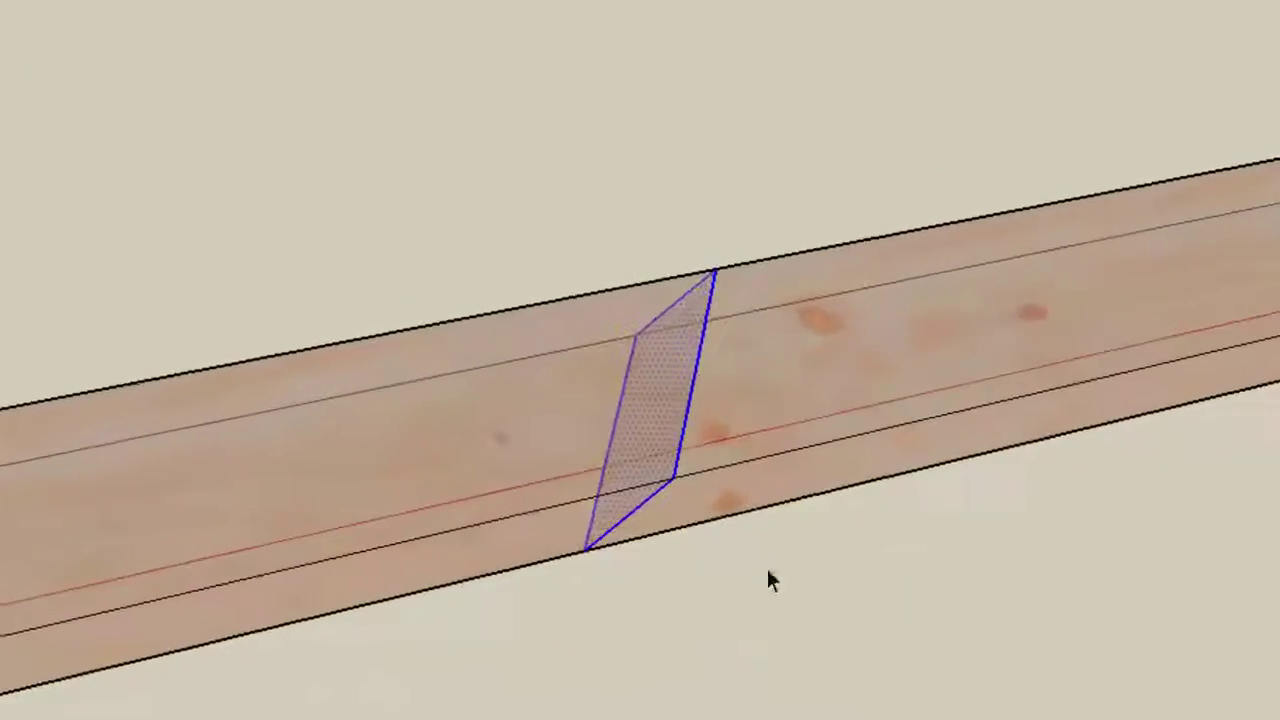
middle_drag(768, 575, 482, 495)
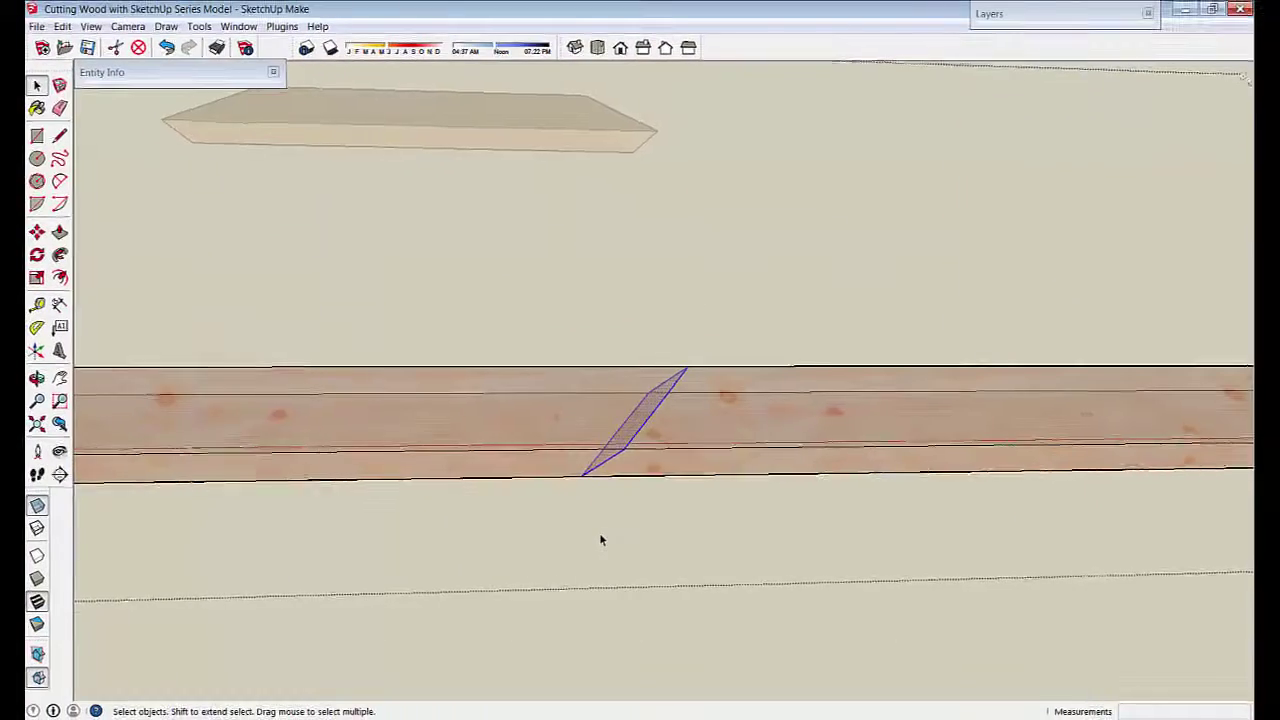
scroll(600, 540, down, 5)
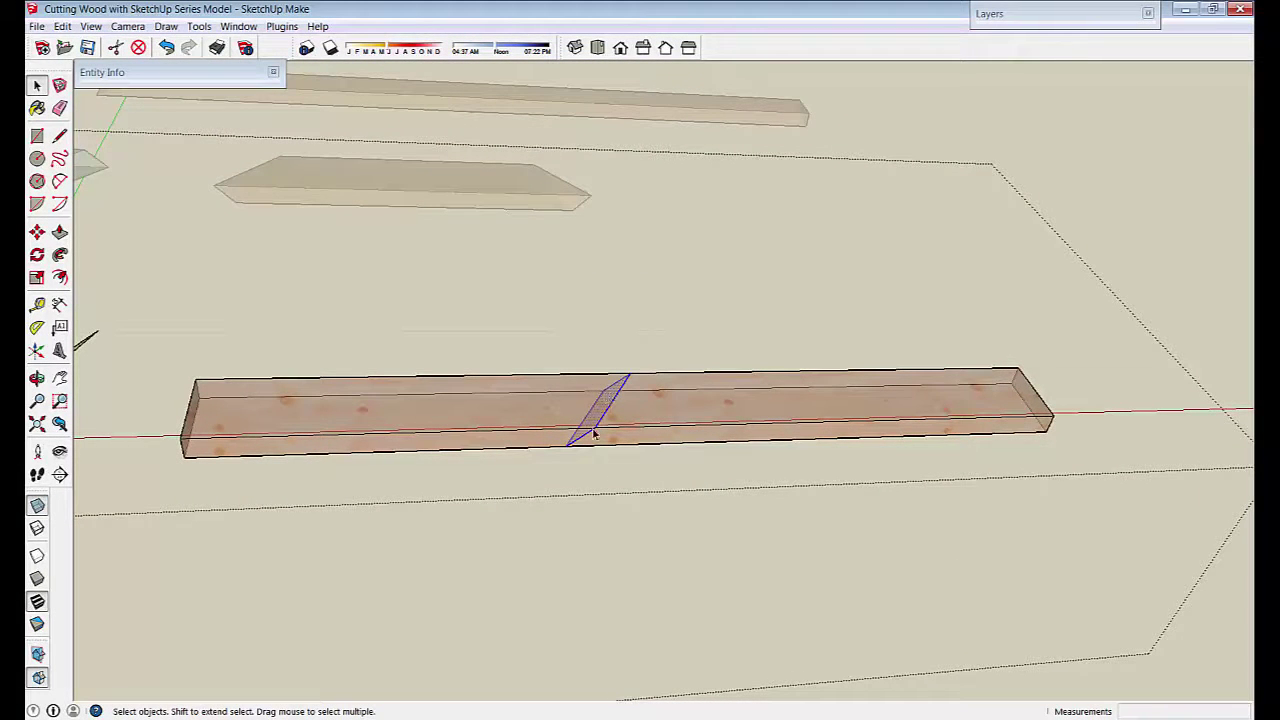
key(m)
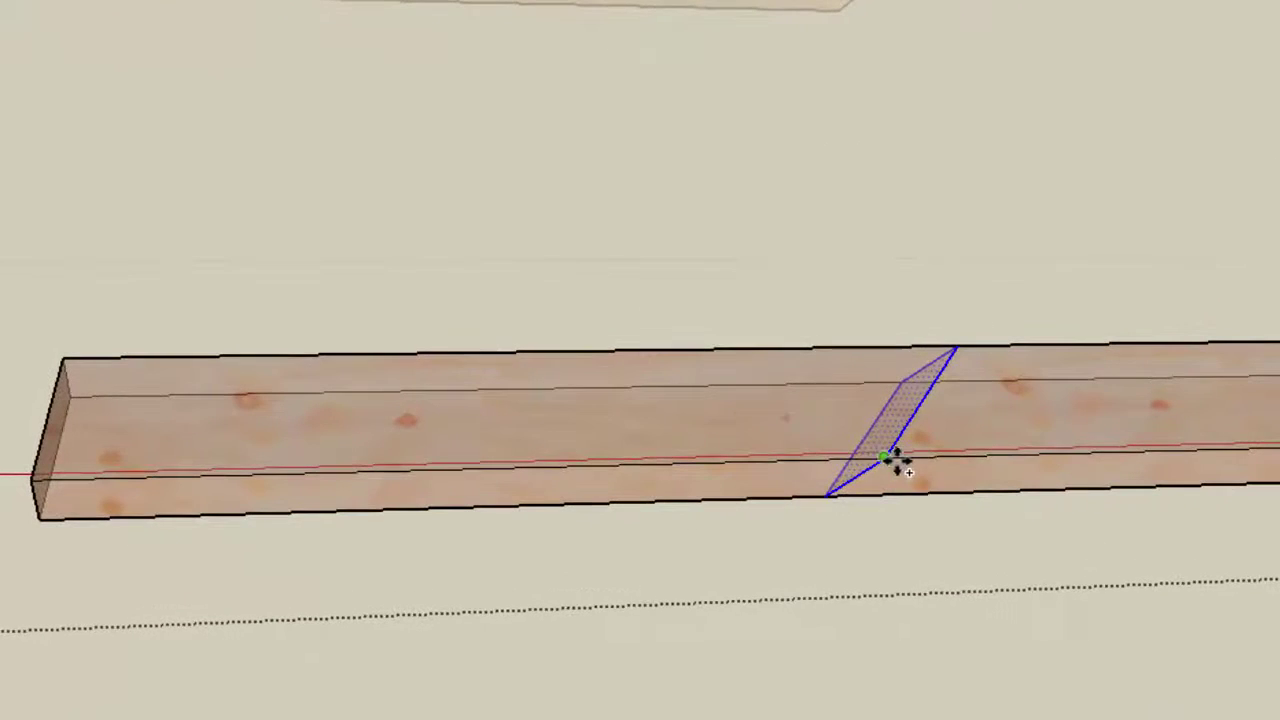
click(884, 458)
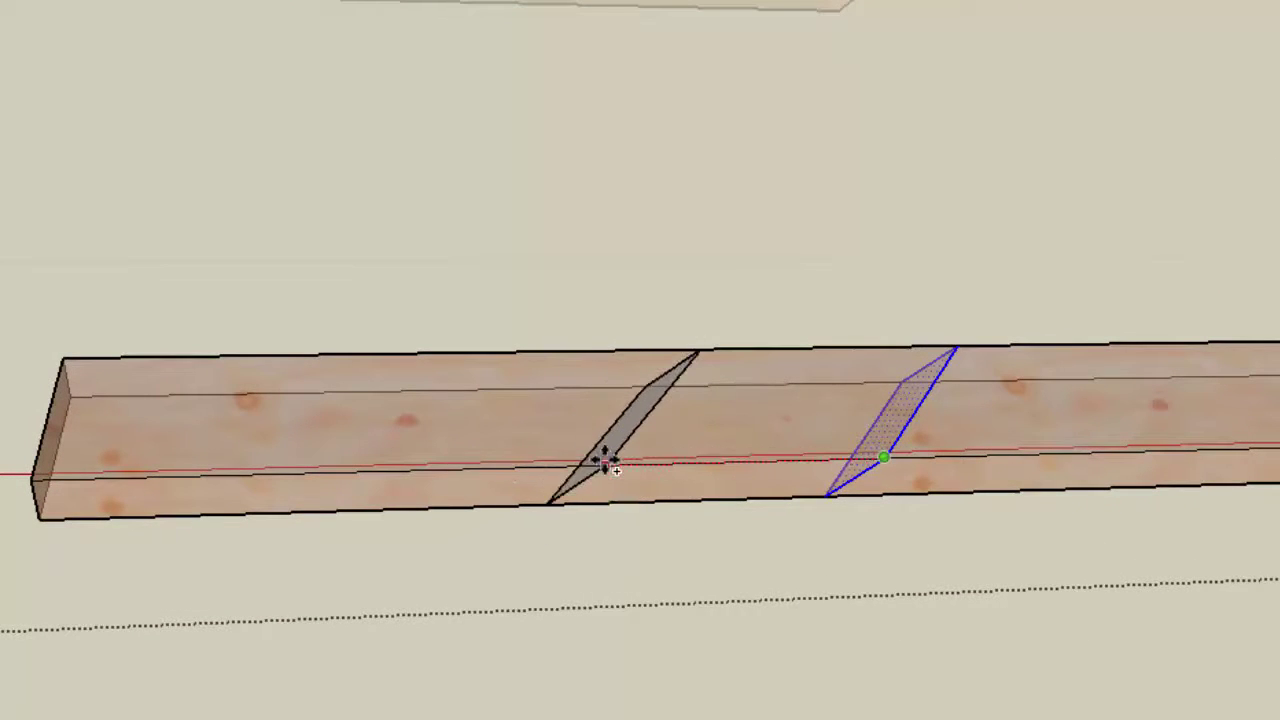
click(606, 460)
key(space)
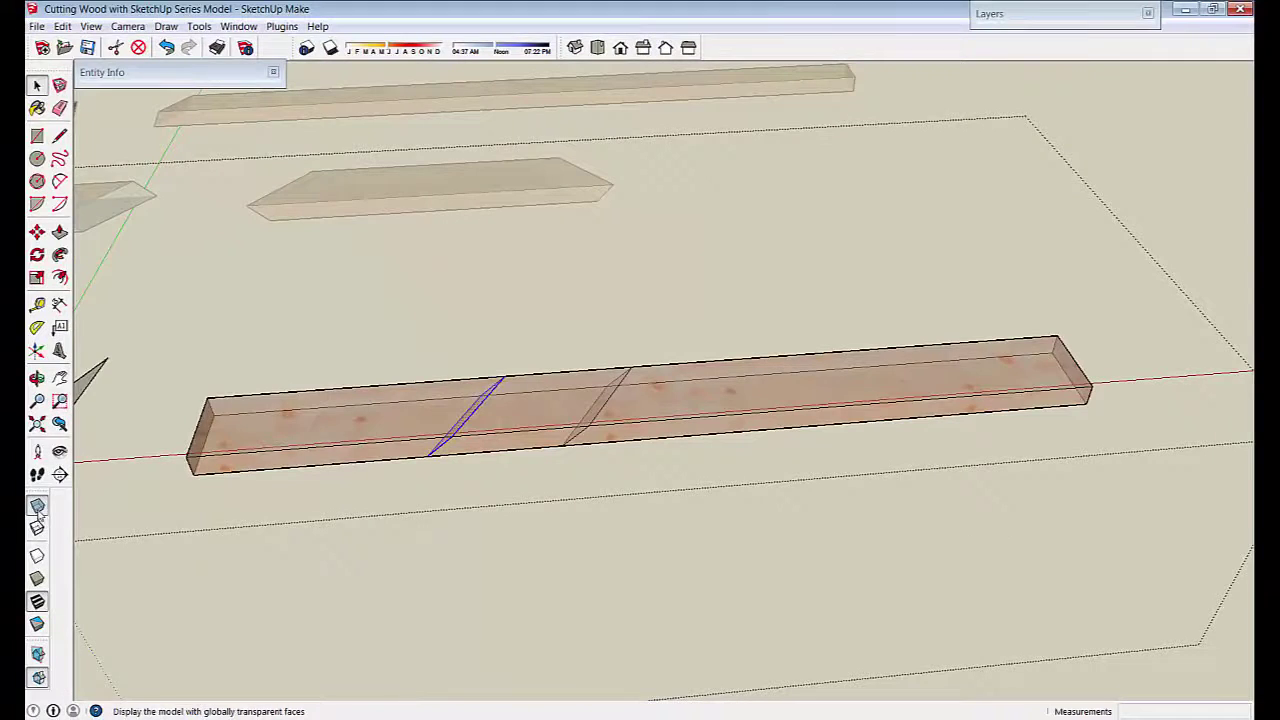
- Turn off X-ray display and delete the board section between the two angled cuts
click(37, 507)
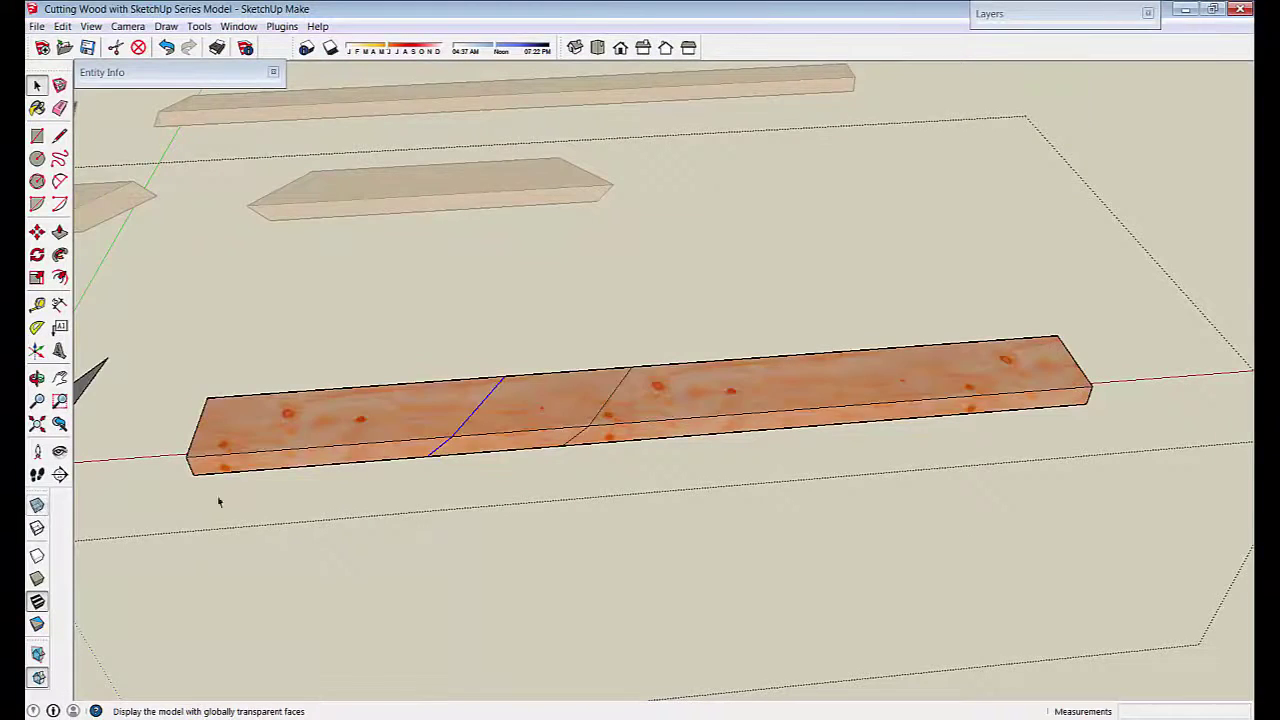
scroll(350, 505, up, 2)
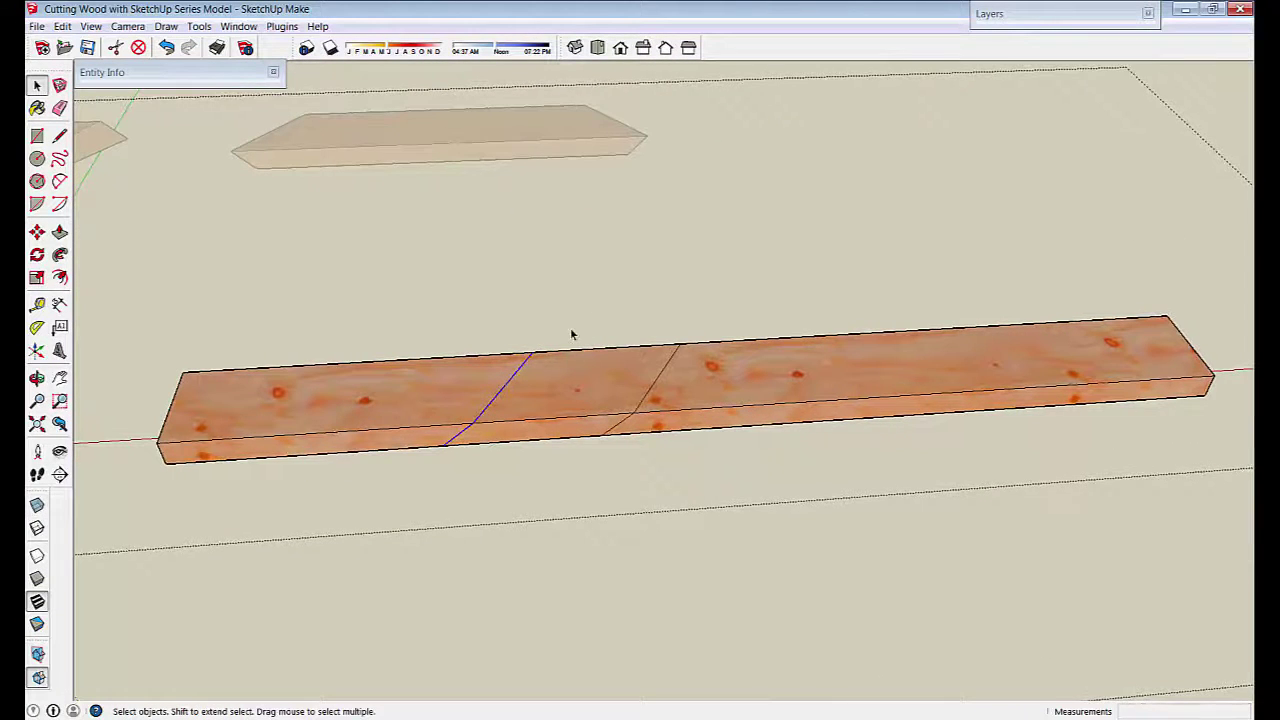
middle_drag(572, 334, 559, 330)
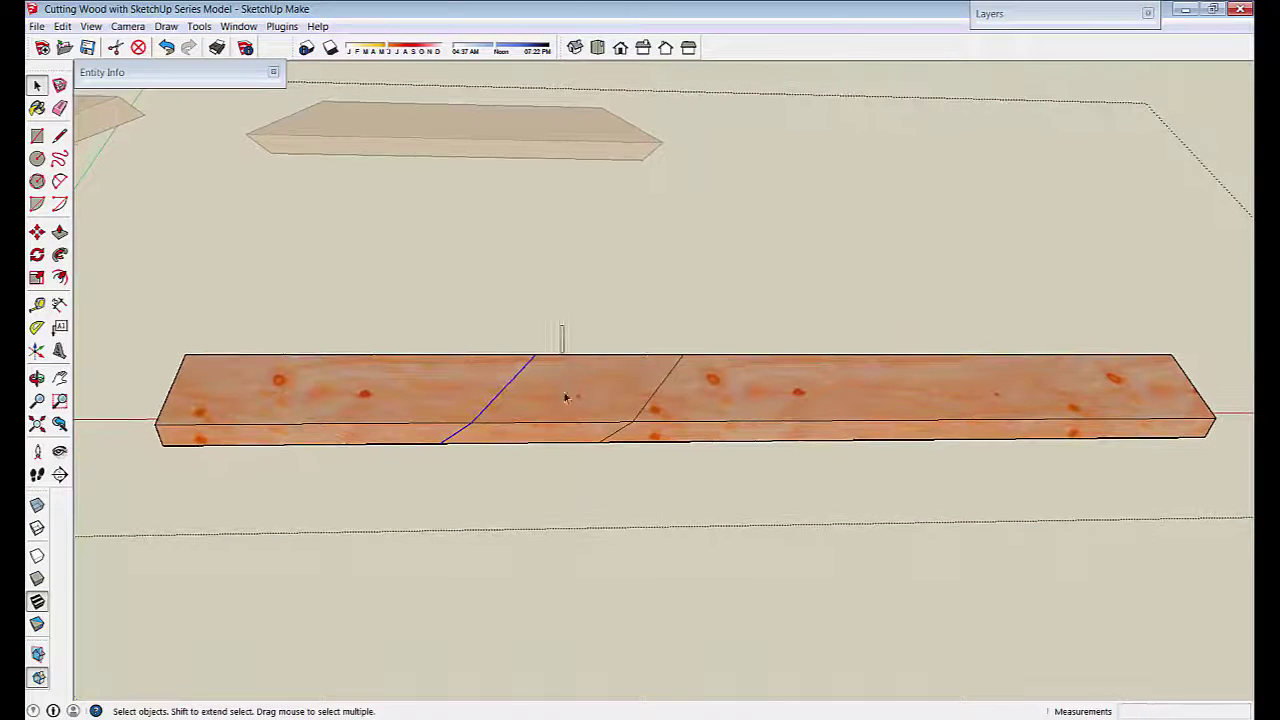
drag(560, 325, 543, 465)
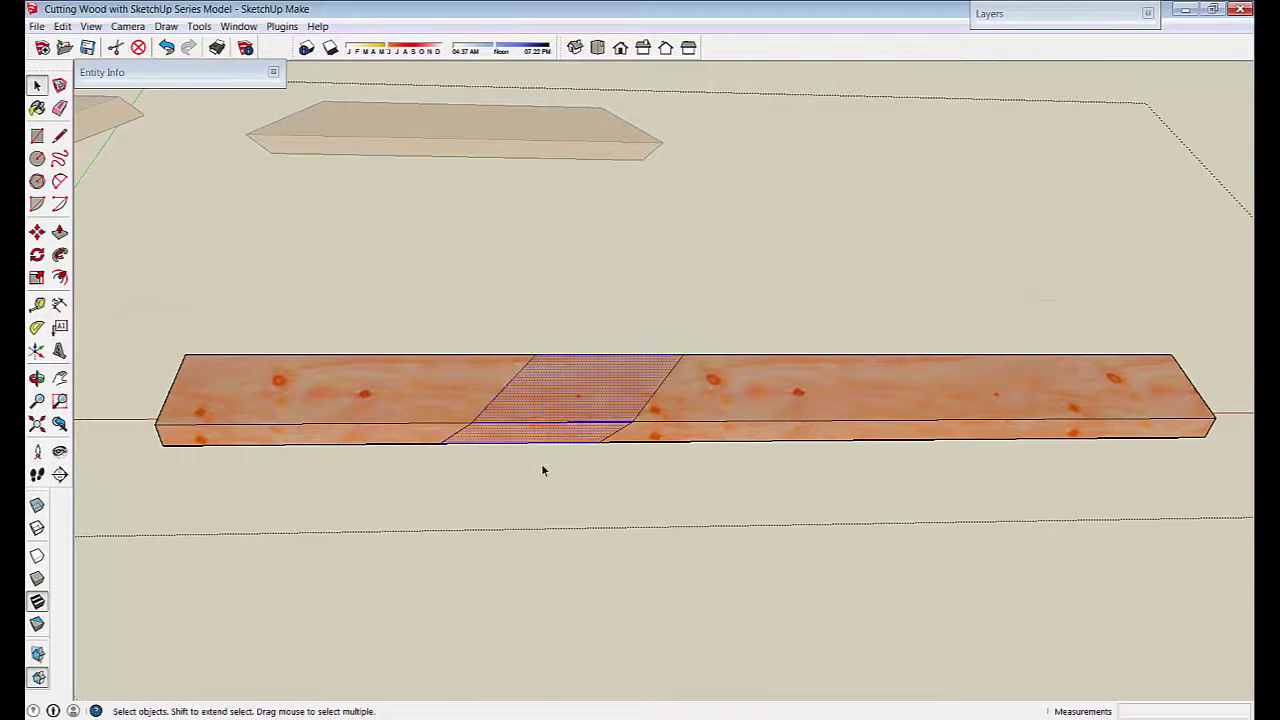
key(Delete)
- Measure the mitre angle on the upper face of the short board piece with the Protractor
middle_drag(617, 450, 196, 204)
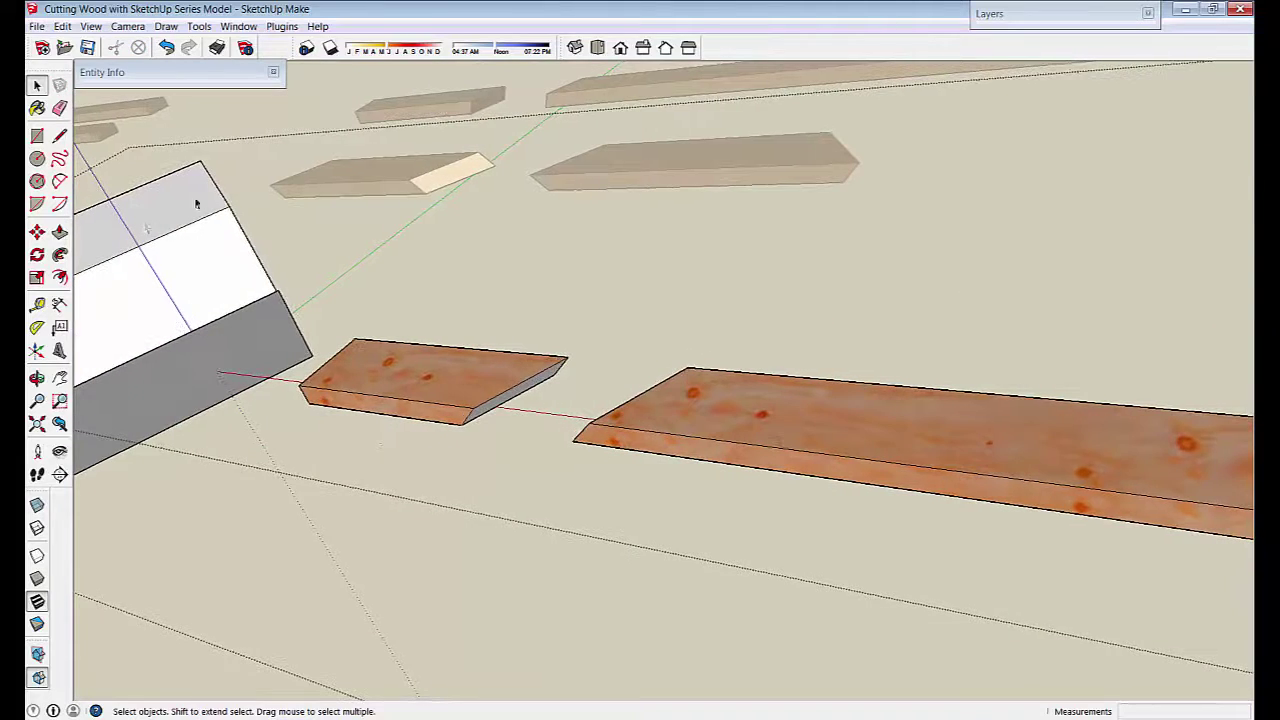
scroll(500, 380, up, 3)
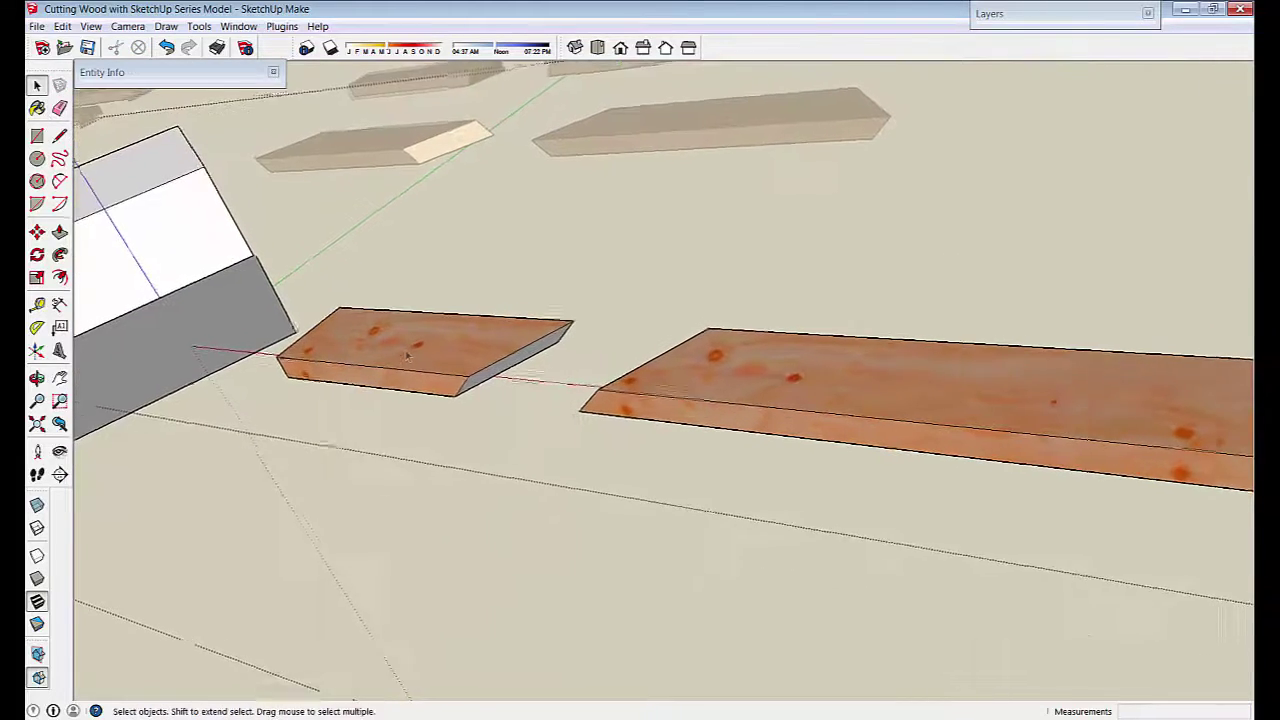
middle_drag(608, 398, 573, 326)
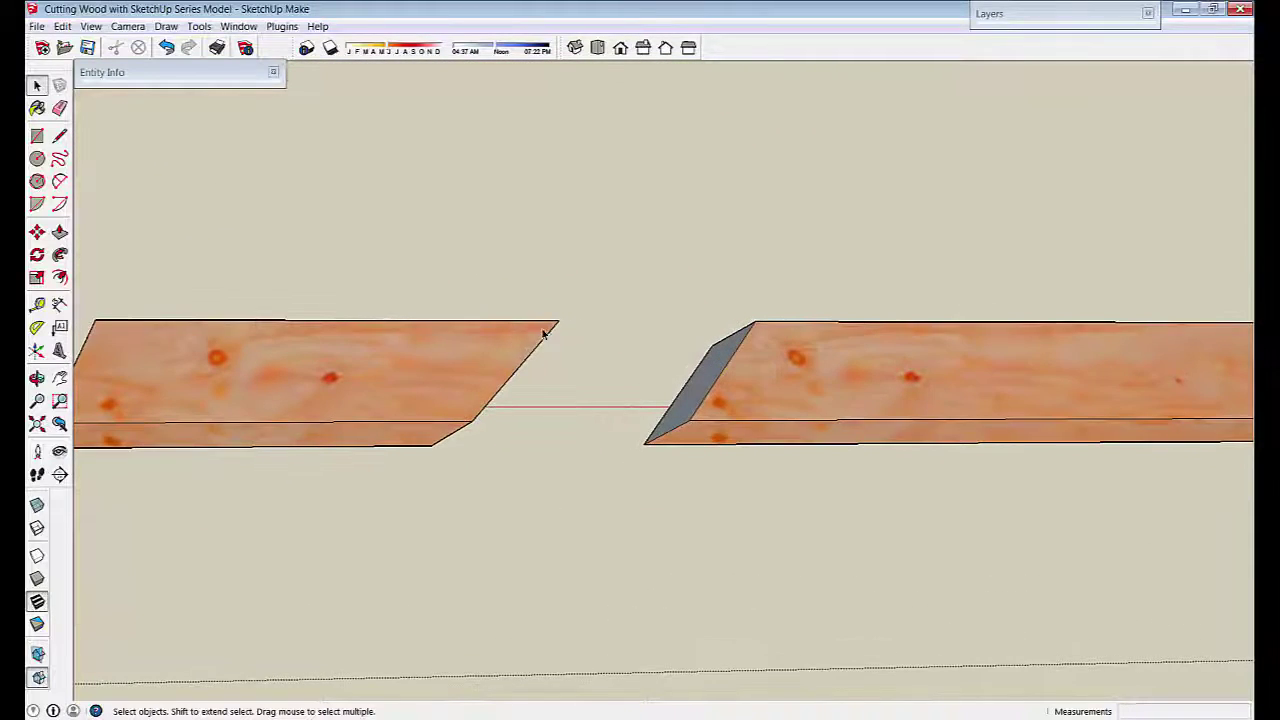
middle_drag(483, 398, 496, 389)
click(37, 327)
scroll(275, 440, up, 2)
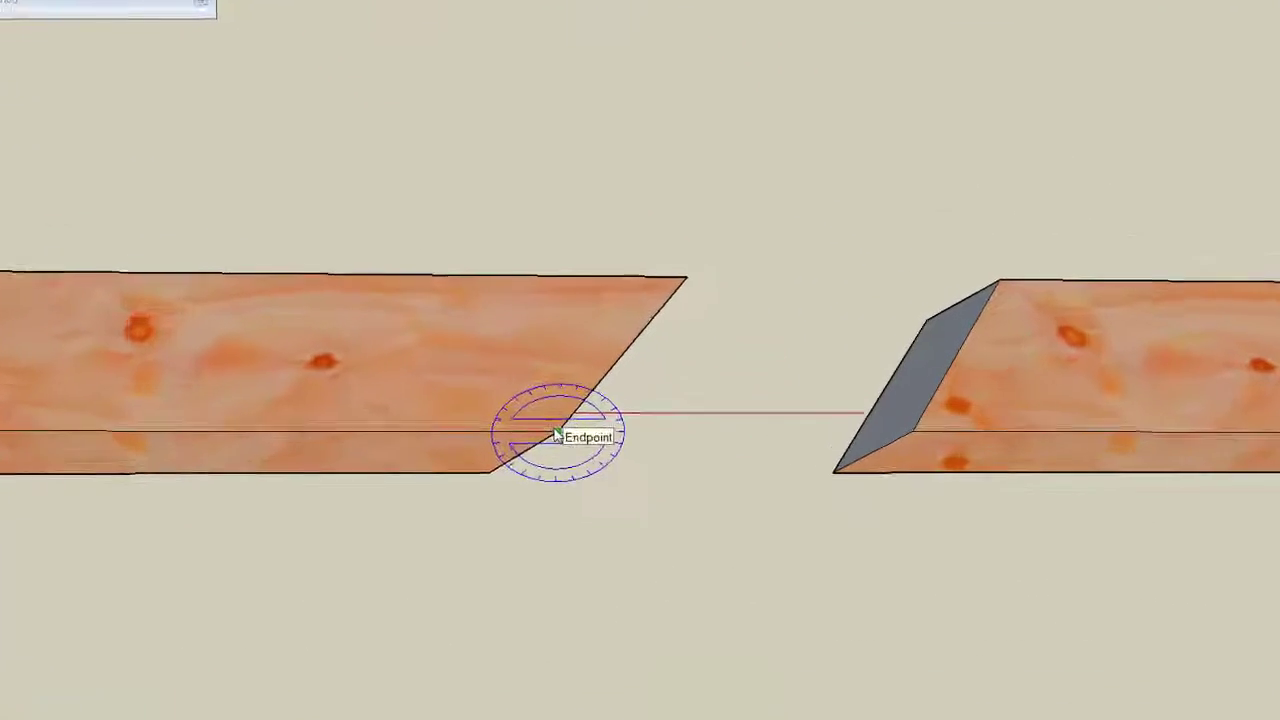
click(545, 402)
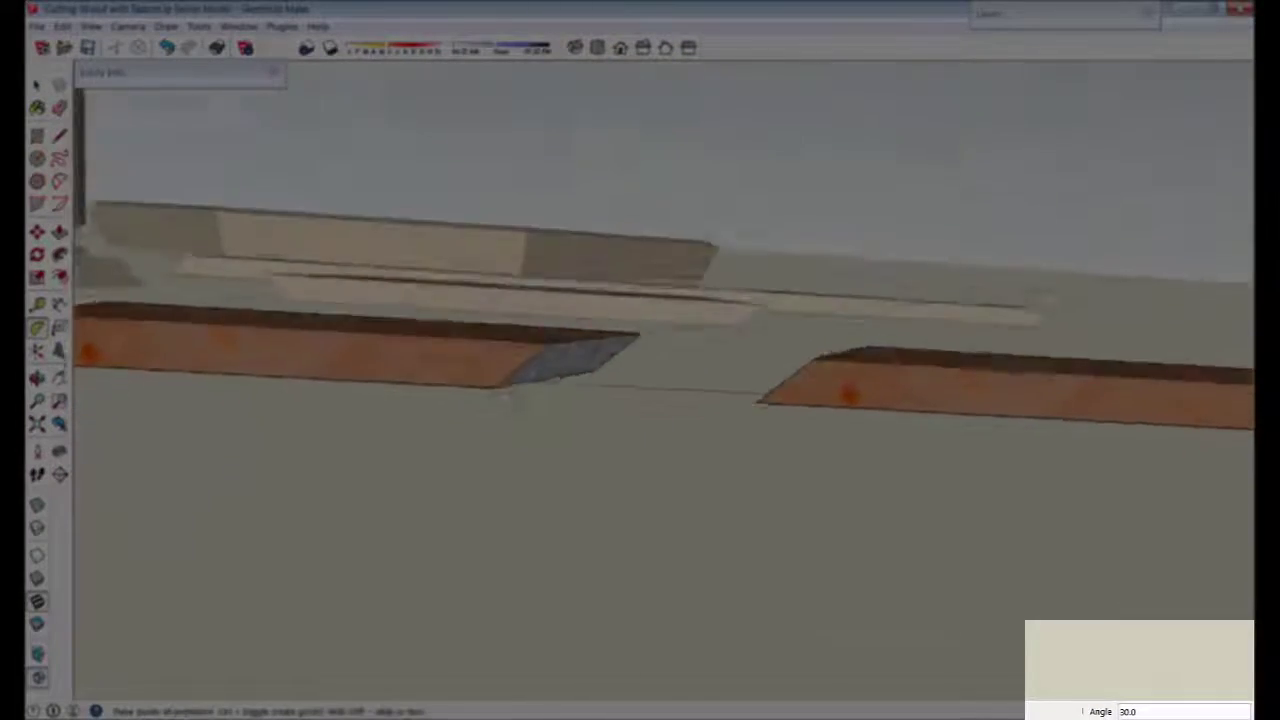
middle_drag(560, 395, 520, 425)
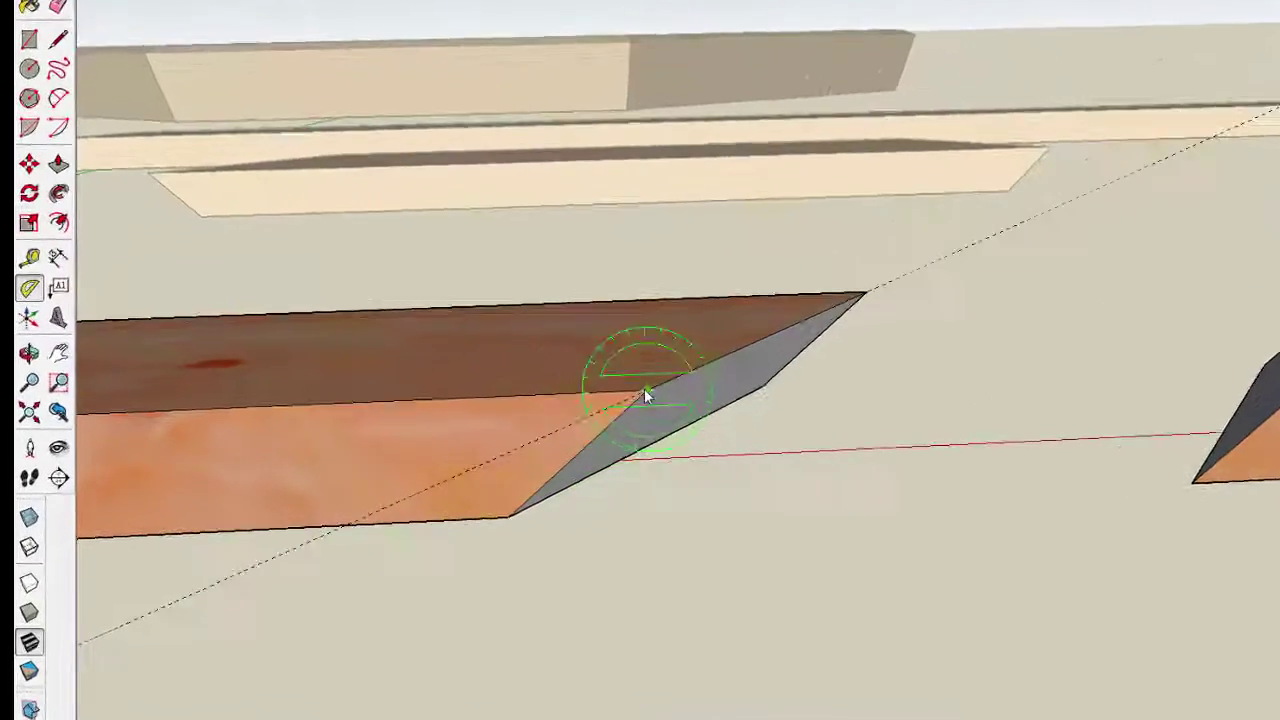
- Measure the cut's slant on the front edge face of the short board piece with the Protractor
click(516, 409)
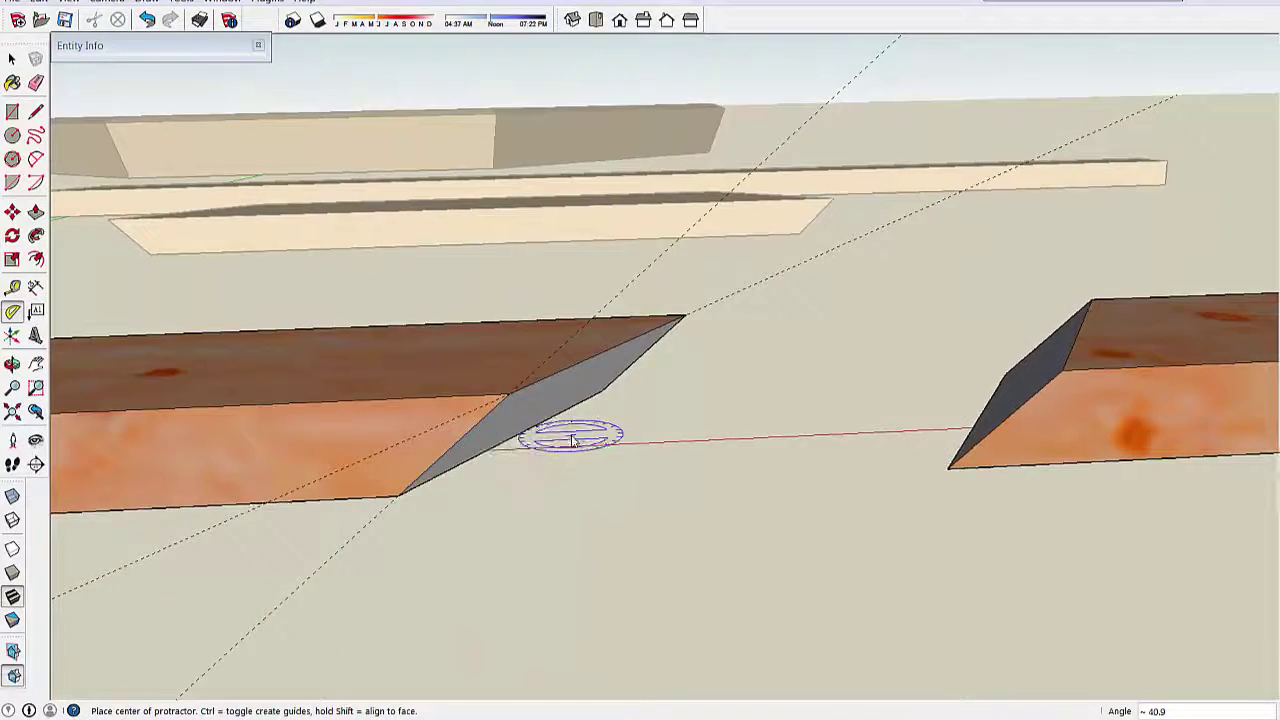
mouse_move(567, 434)
middle_down()
mouse_move(462, 460)
mouse_move(480, 443)
mouse_move(503, 493)
middle_up()
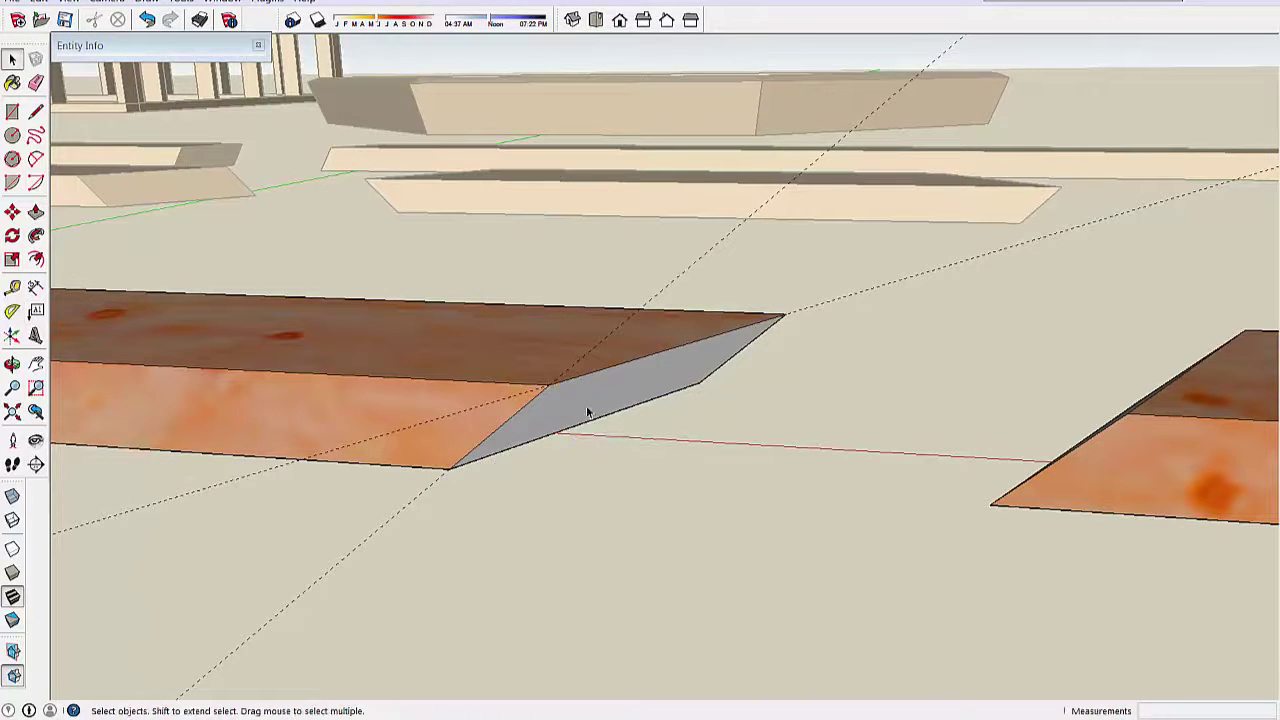
scroll(588, 412, down, 1)
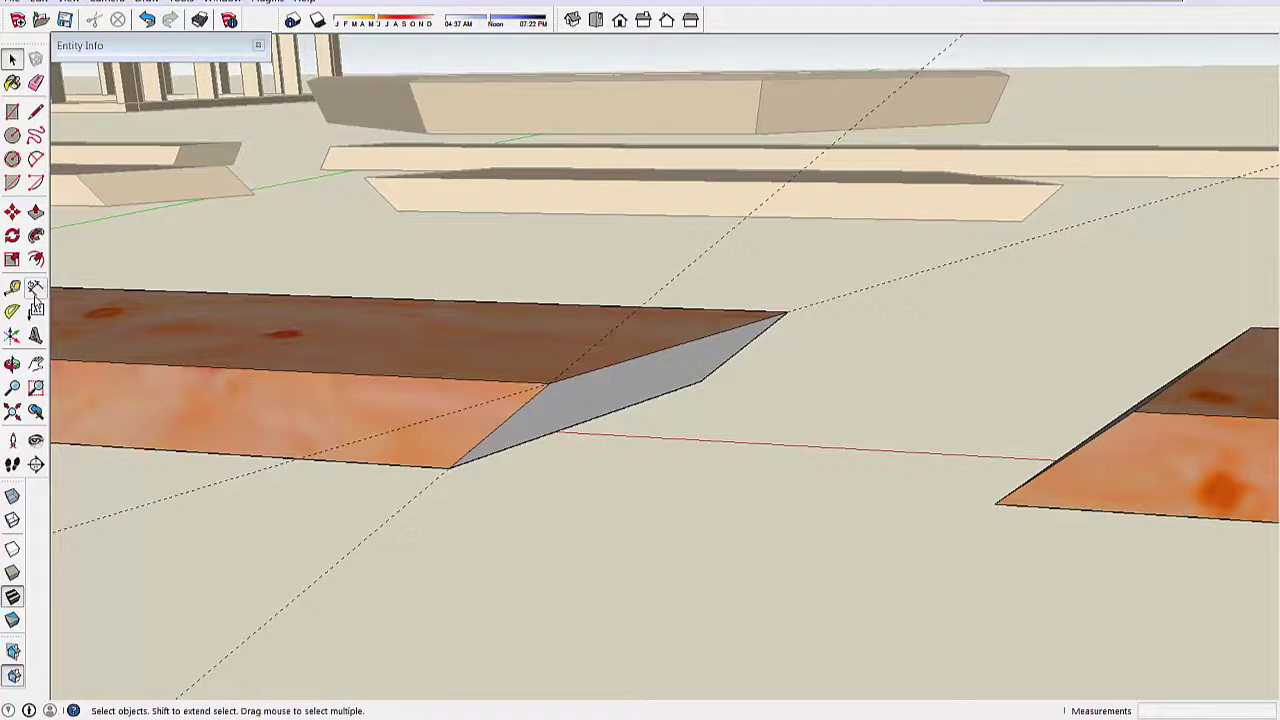
middle_drag(650, 345, 609, 386)
middle_drag(585, 436, 569, 450)
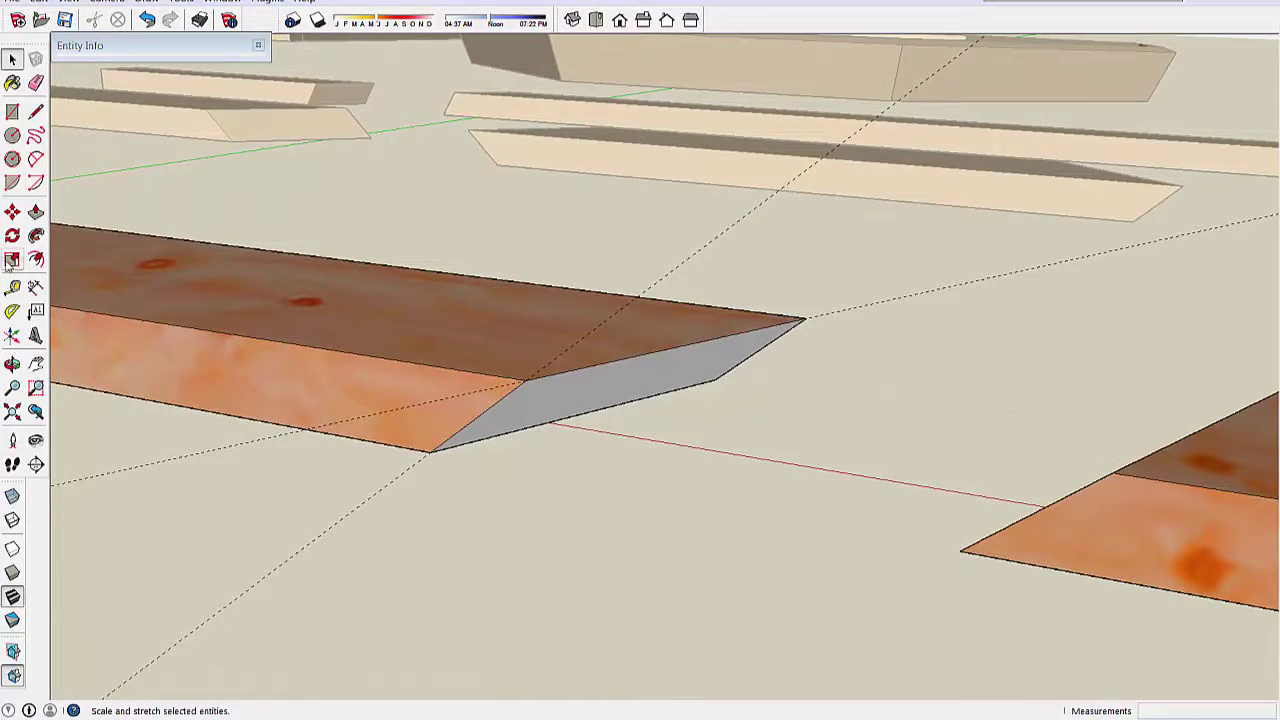
- Leave the board group and draw a rectangle about 2" by 2 1/16" on the short piece's upper face, aligned with the cut edge
scroll(503, 486, down, 8)
middle_drag(503, 486, 663, 463)
click(1032, 228)
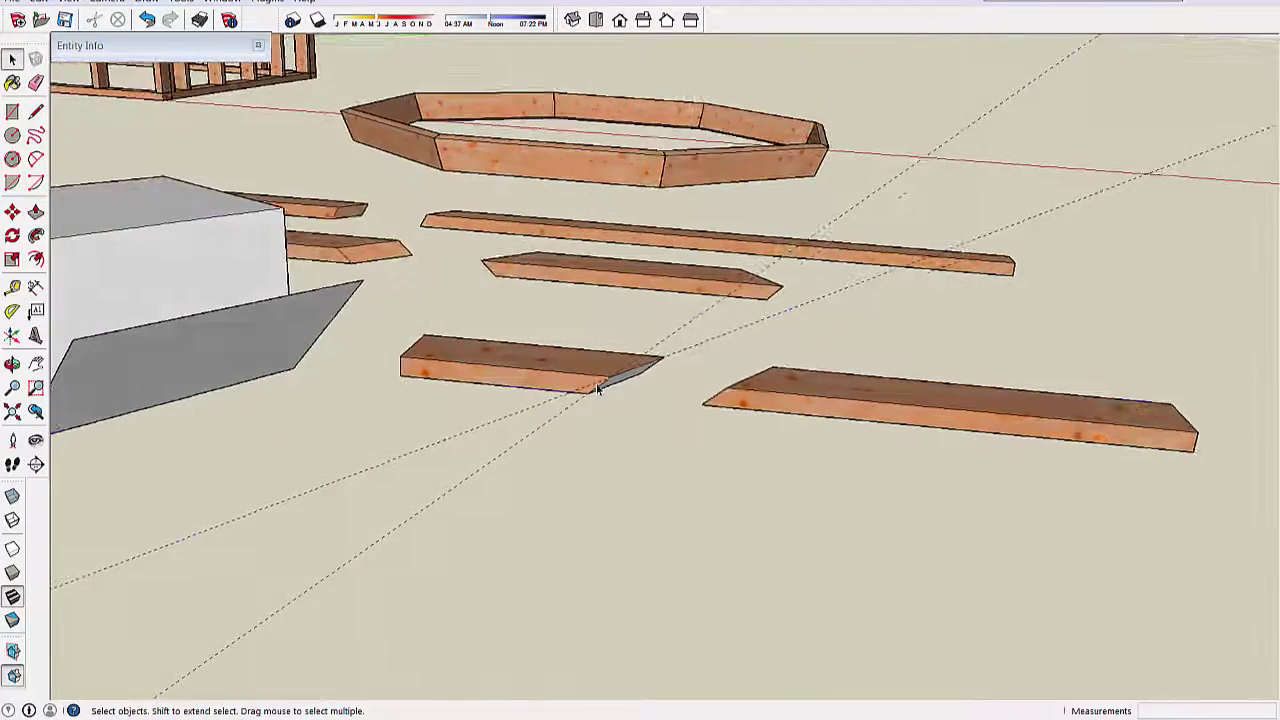
click(597, 390)
scroll(566, 577, down, 2)
click(374, 423)
scroll(374, 423, up, 2)
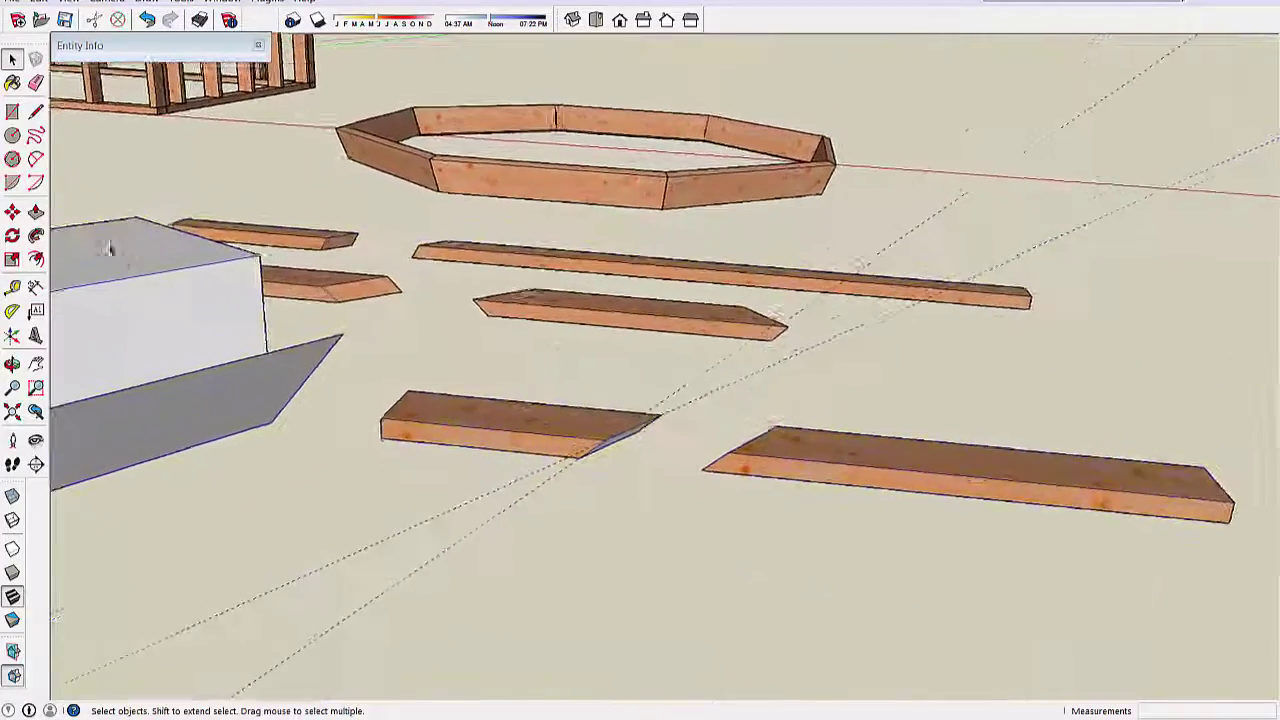
middle_drag(580, 450, 560, 458)
click(12, 112)
scroll(569, 537, up, 10)
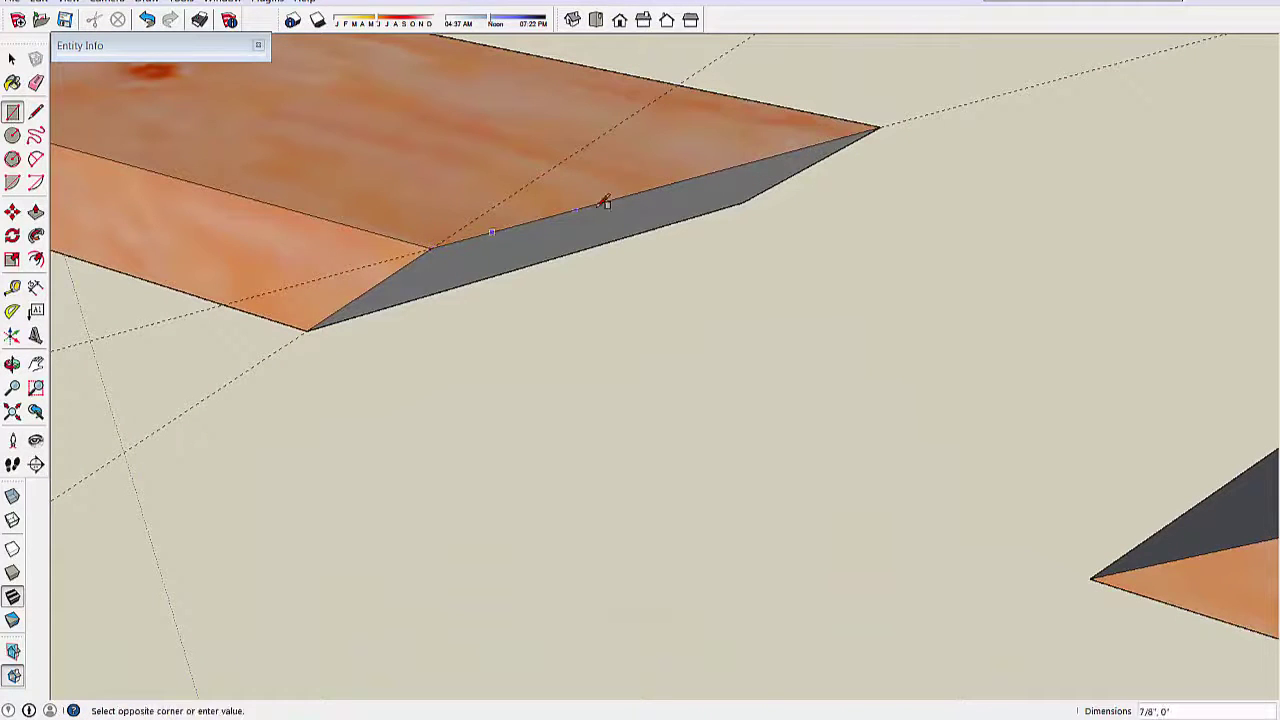
click(554, 124)
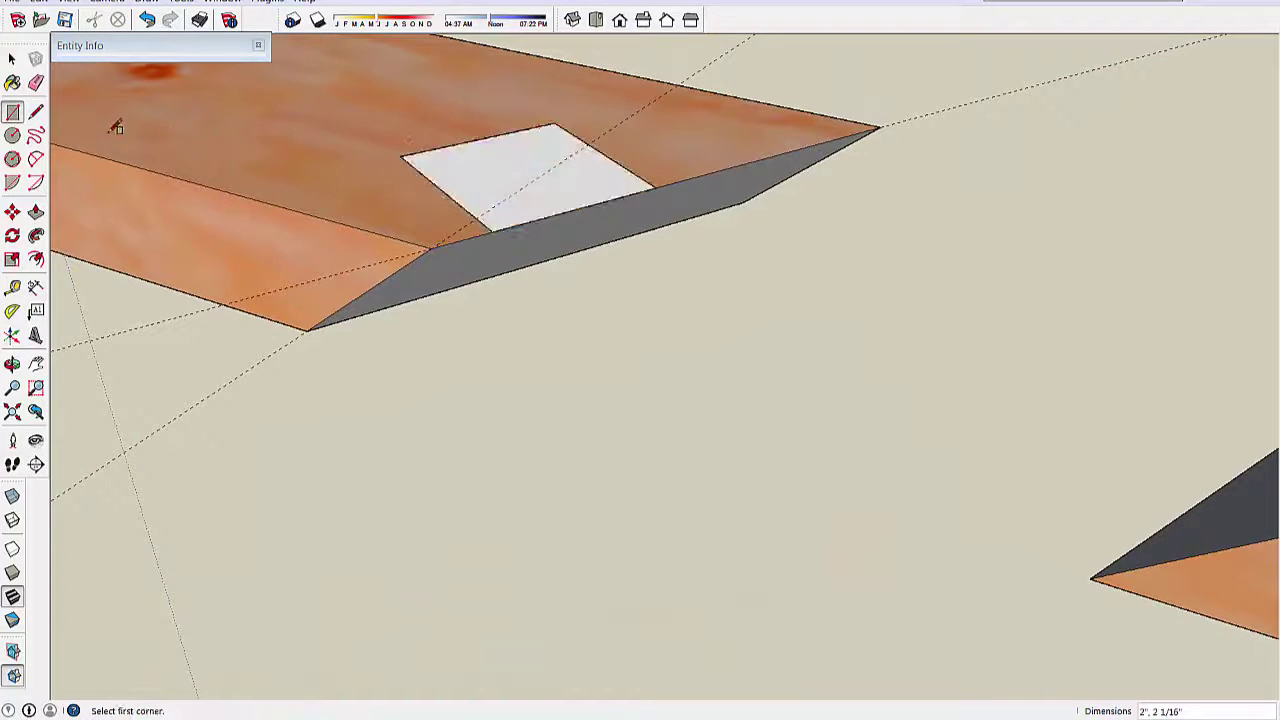
- Pull the rectangle upward about 2 1/16" into a reference cube standing on the cut edge
click(36, 214)
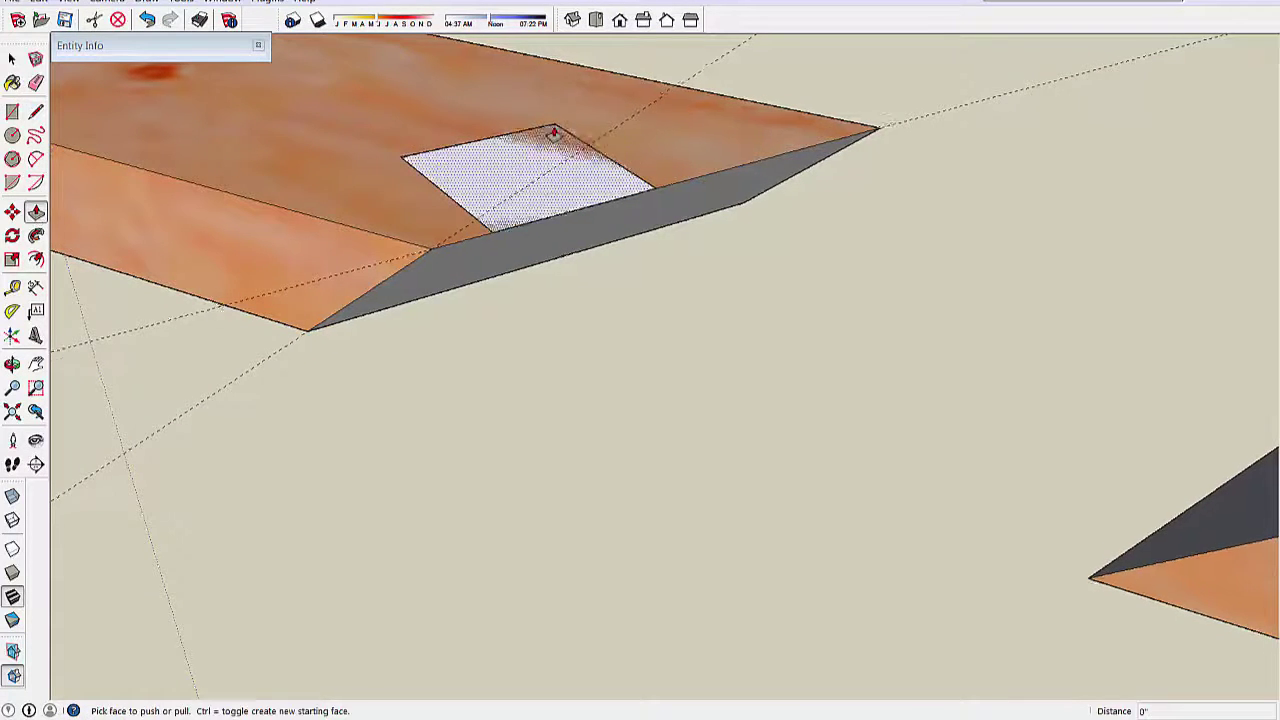
scroll(554, 178, down, 3)
drag(554, 180, 549, 89)
scroll(549, 92, down, 3)
middle_drag(530, 365, 570, 335)
scroll(569, 334, up, 1)
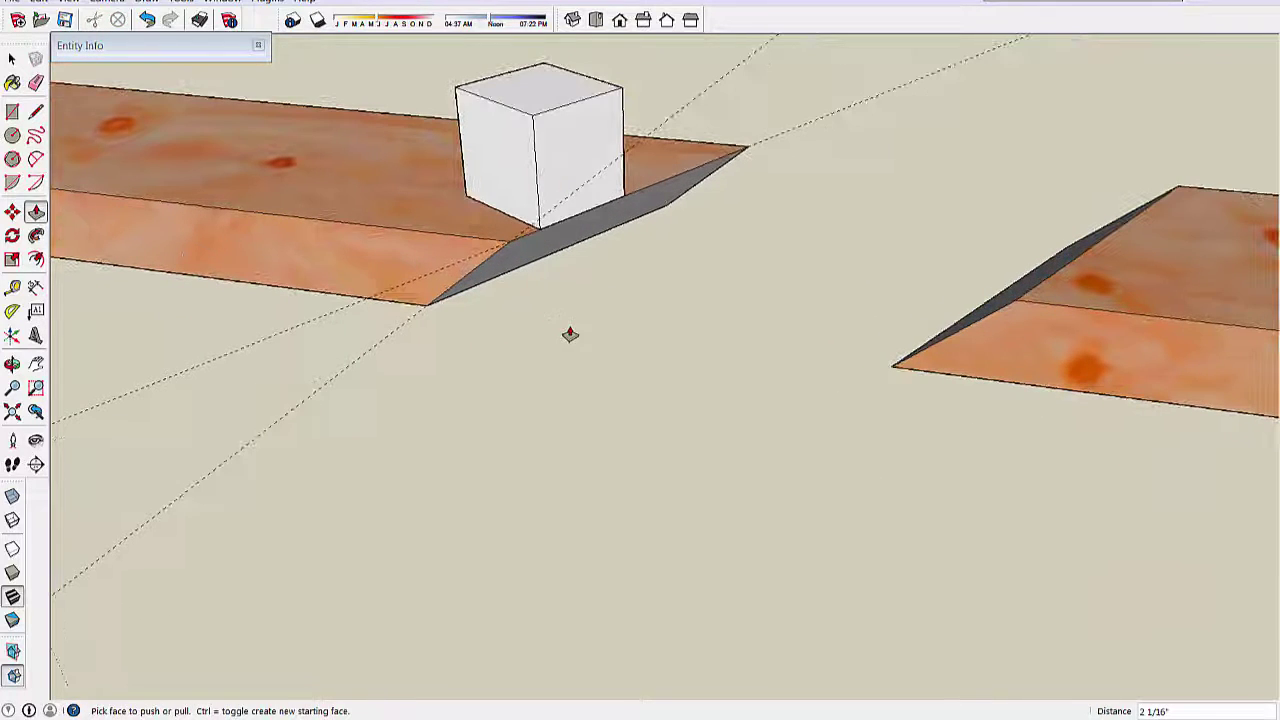
- Measure the bevel angle between the reference cube's vertical edge and the cut face with the Protractor
click(12, 311)
scroll(390, 250, up, 5)
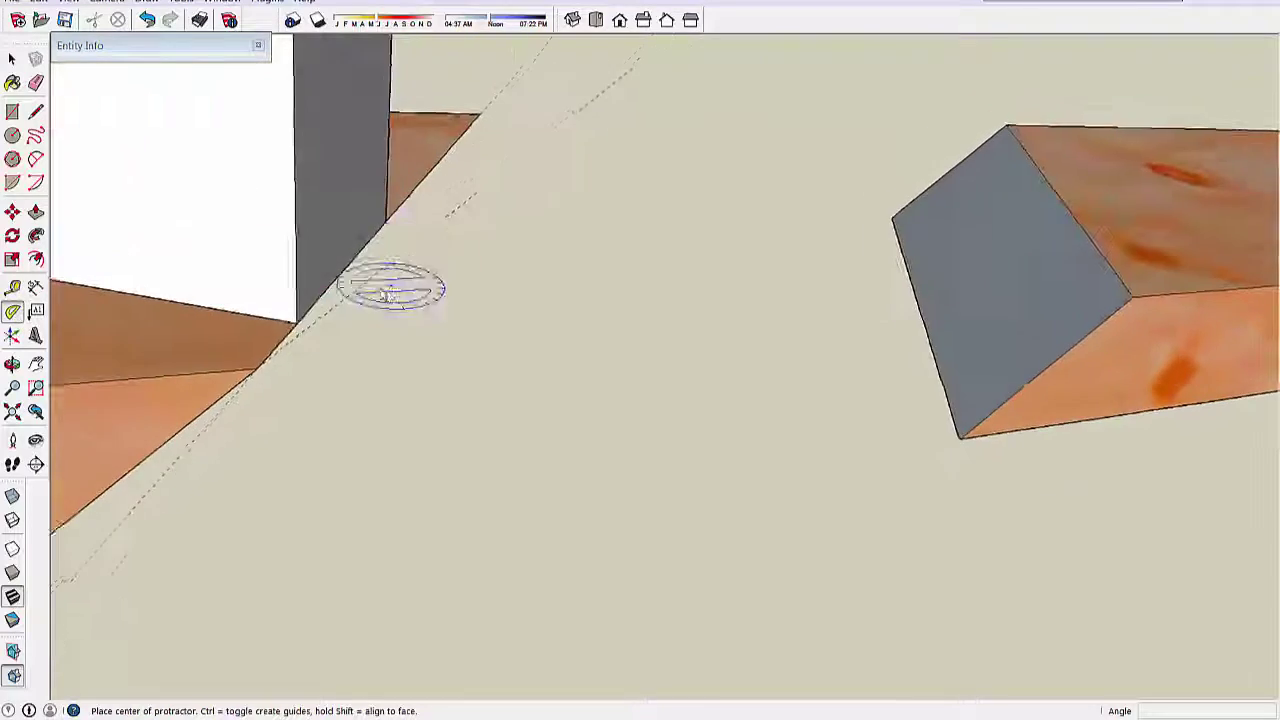
scroll(405, 265, down, 3)
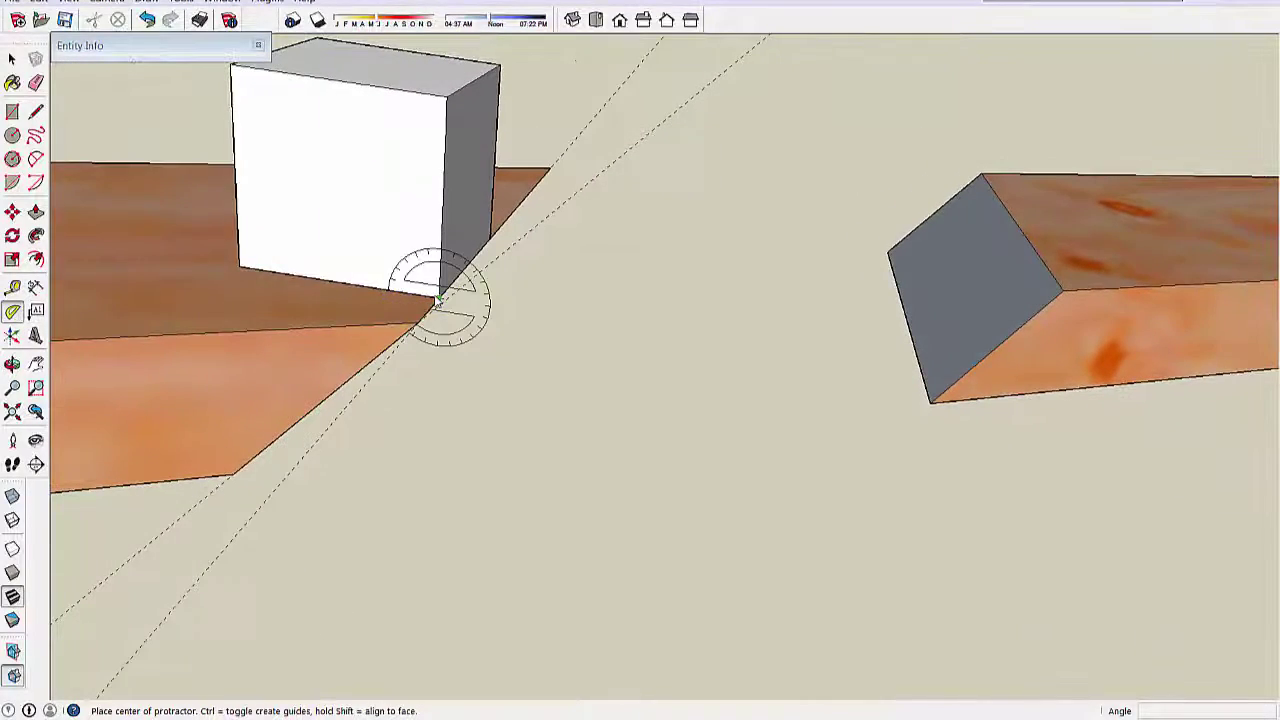
click(432, 488)
middle_drag(432, 488, 346, 384)
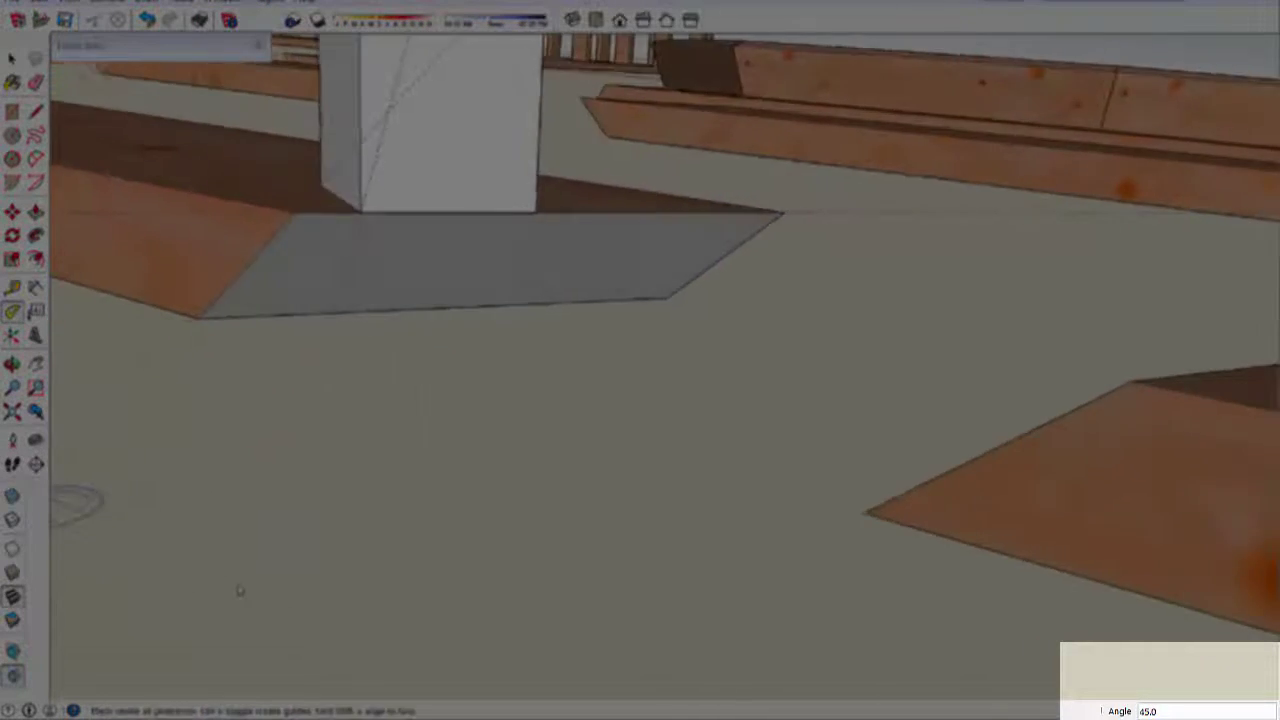
middle_drag(409, 394, 363, 277)
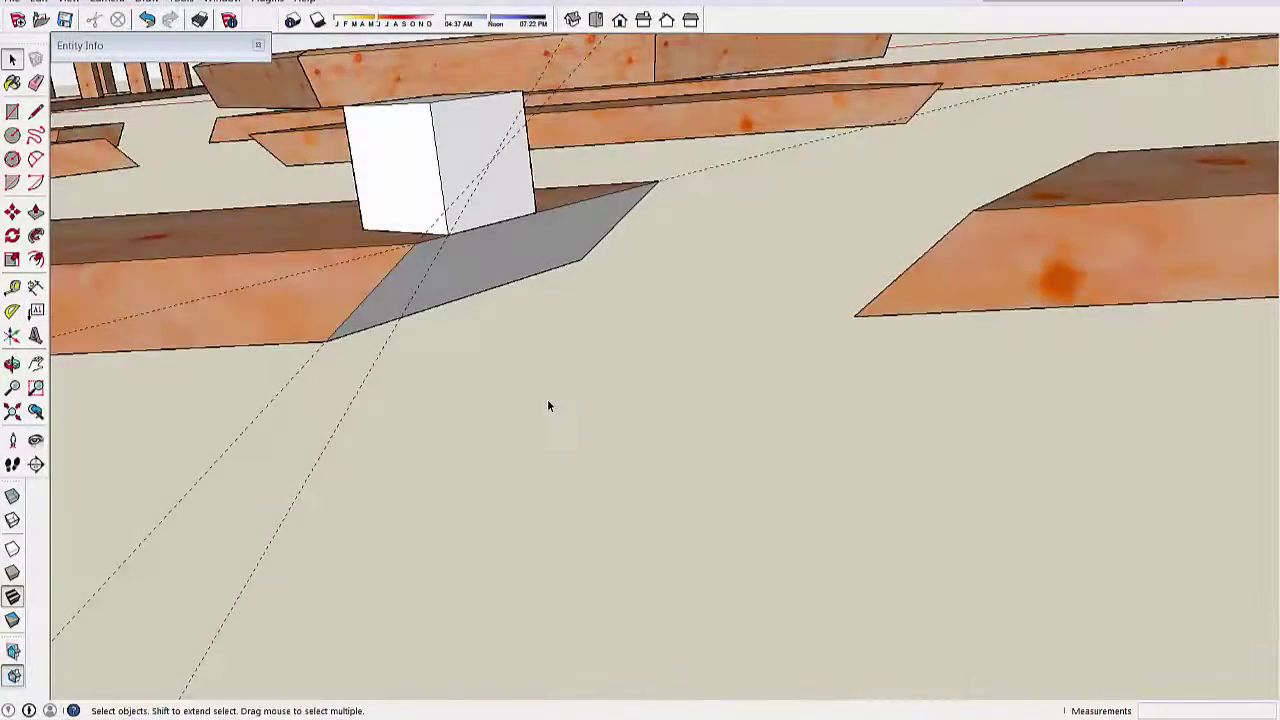
middle_drag(547, 399, 496, 484)
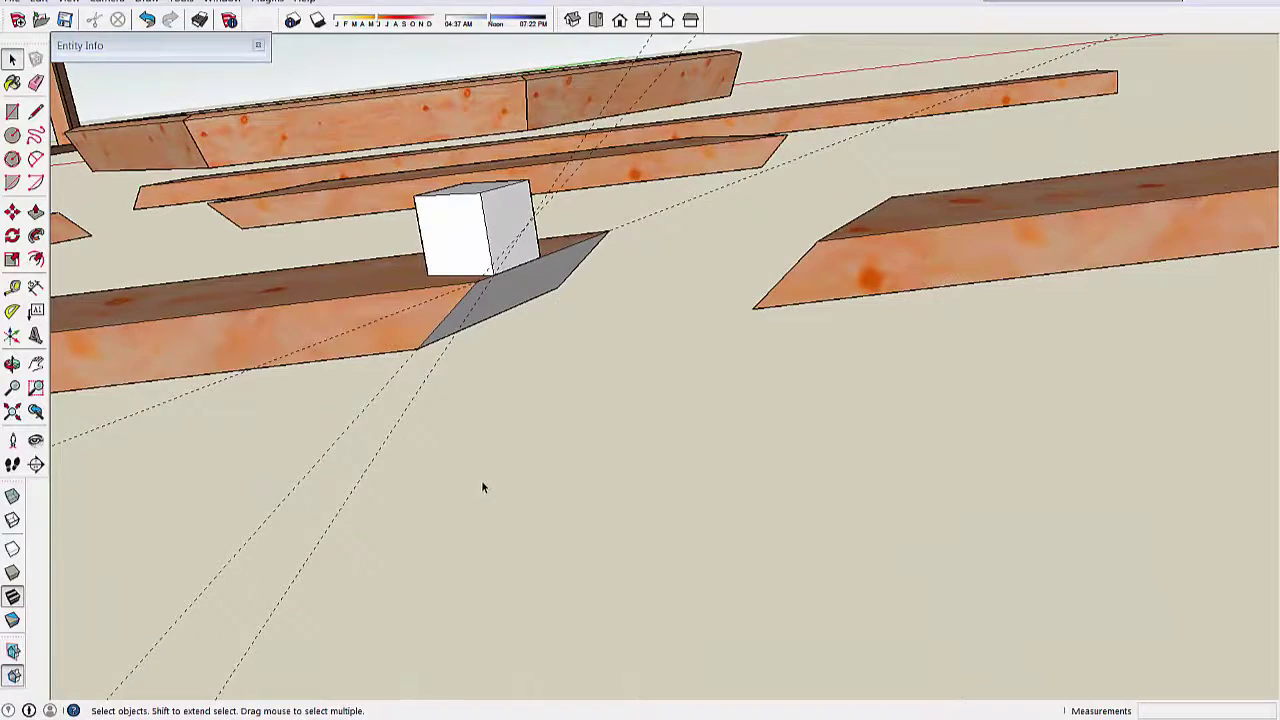
- Undo the reference cube and its bevel measurement guide
key(ctrl+z)
key(ctrl+z)
scroll(513, 462, down, 5)
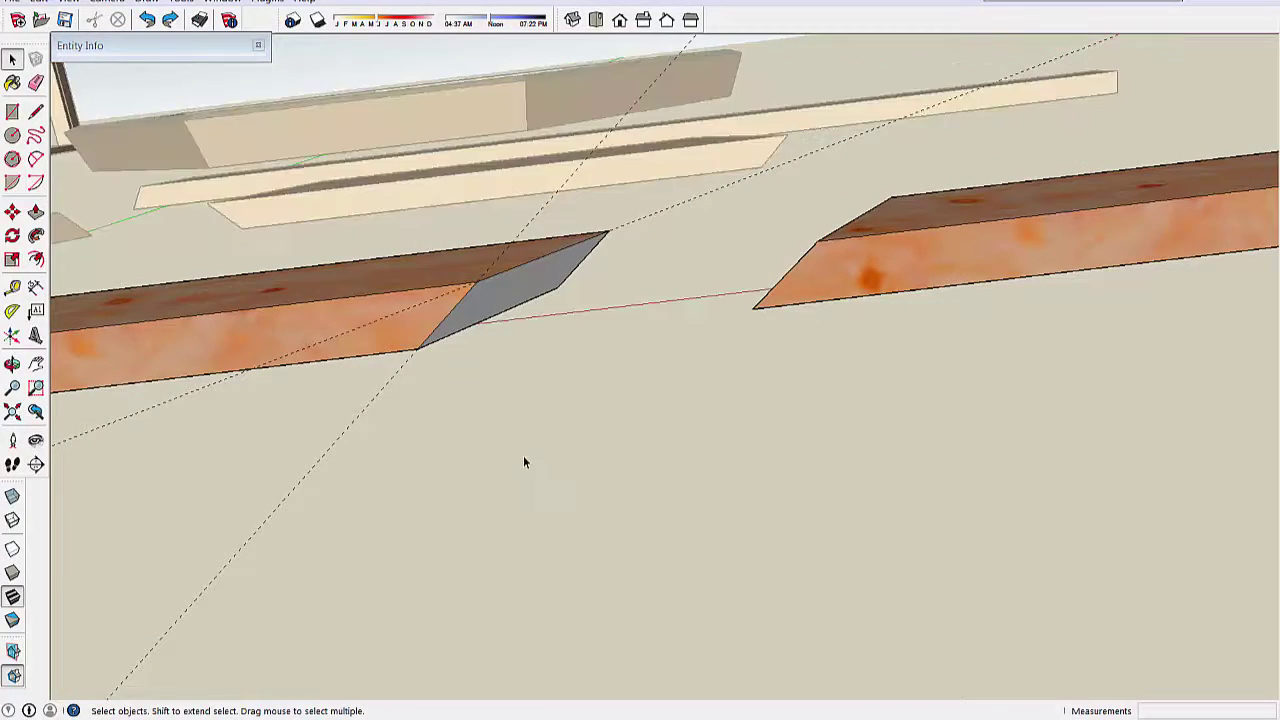
- Delete the remaining Protractor guide lines that cross the cut end of the short board piece
scroll(436, 485, up, 1)
middle_drag(437, 480, 455, 488)
drag(471, 432, 336, 452)
key(Delete)
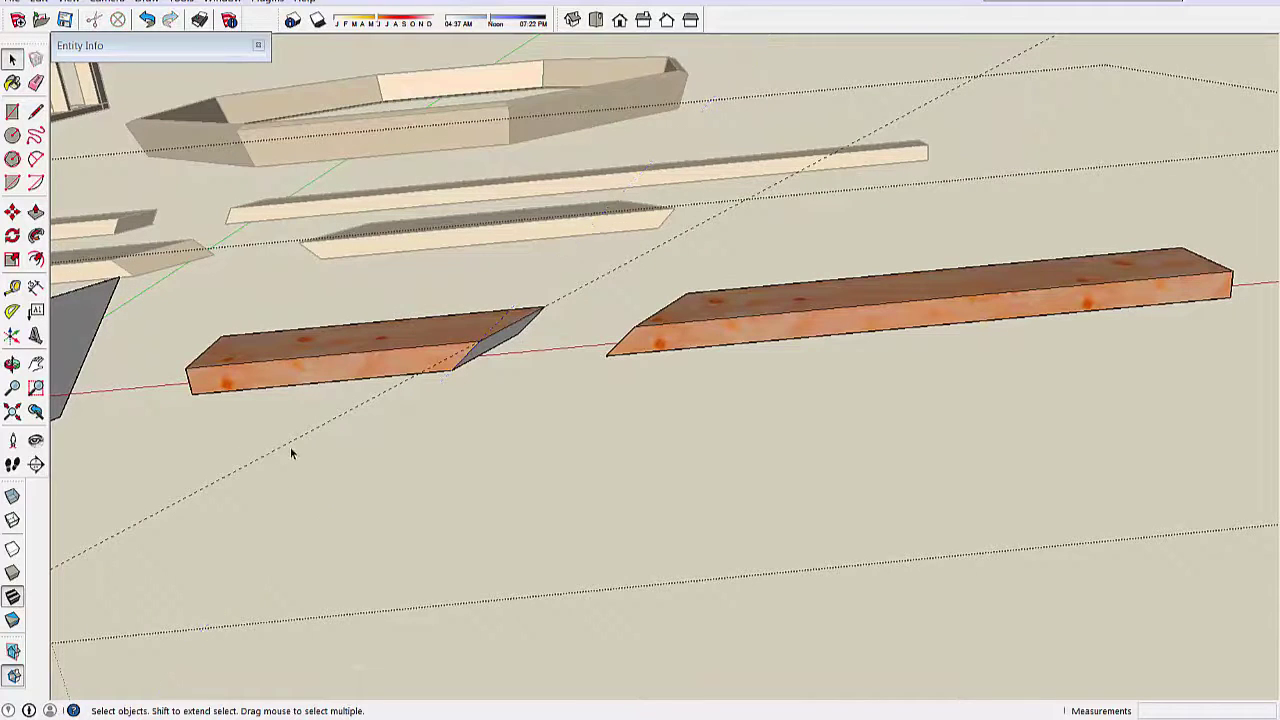
- Sample the Wood_Plywood_Knots material from the board, paint both grey cut faces with it, and collapse the Materials window
mouse_move(190, 260)
middle_down()
mouse_move(159, 257)
mouse_move(84, 180)
mouse_move(72, 186)
middle_up()
click(12, 83)
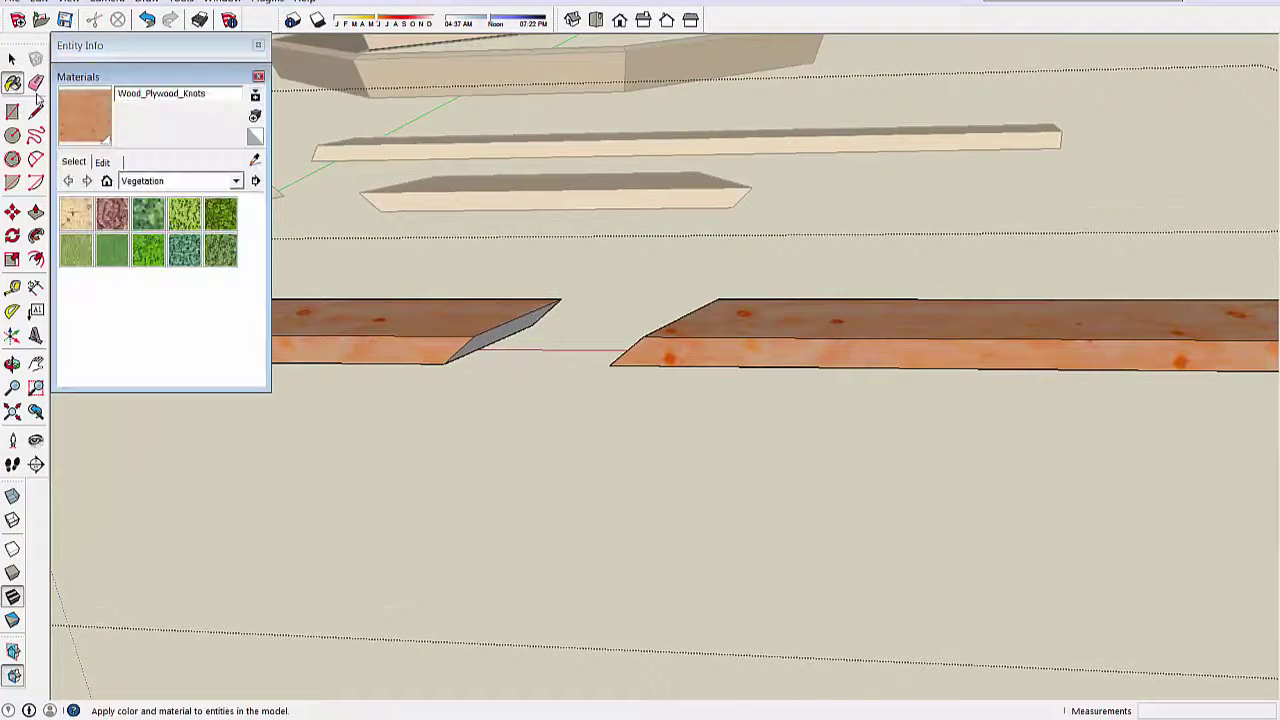
click(256, 164)
scroll(470, 345, up, 3)
click(443, 320)
middle_drag(545, 440, 531, 403)
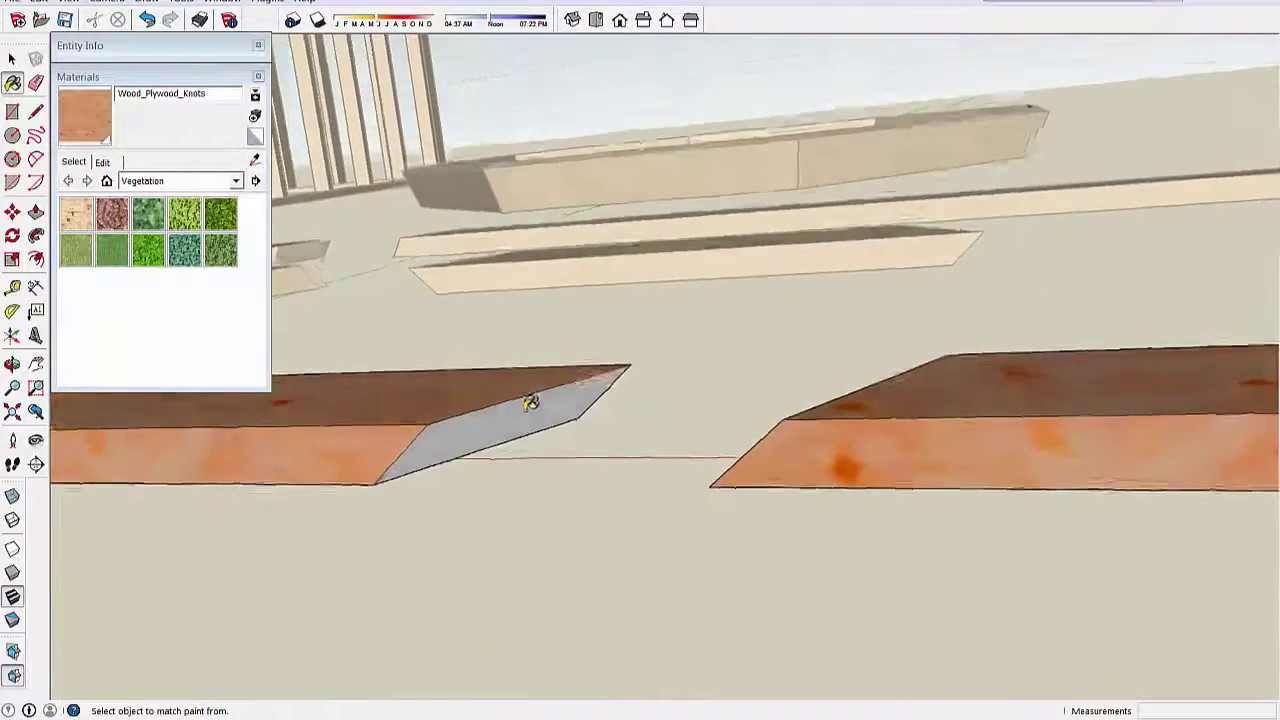
click(531, 403)
middle_drag(665, 442, 869, 511)
click(869, 511)
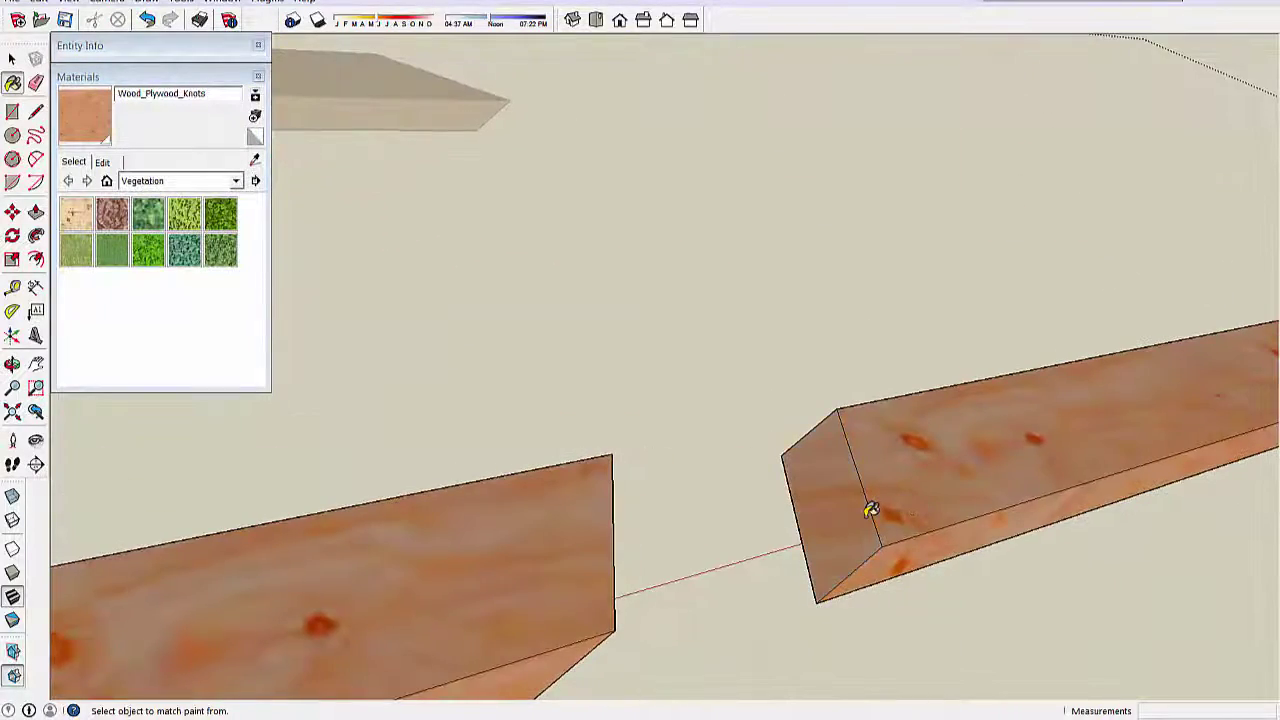
middle_drag(889, 640, 186, 423)
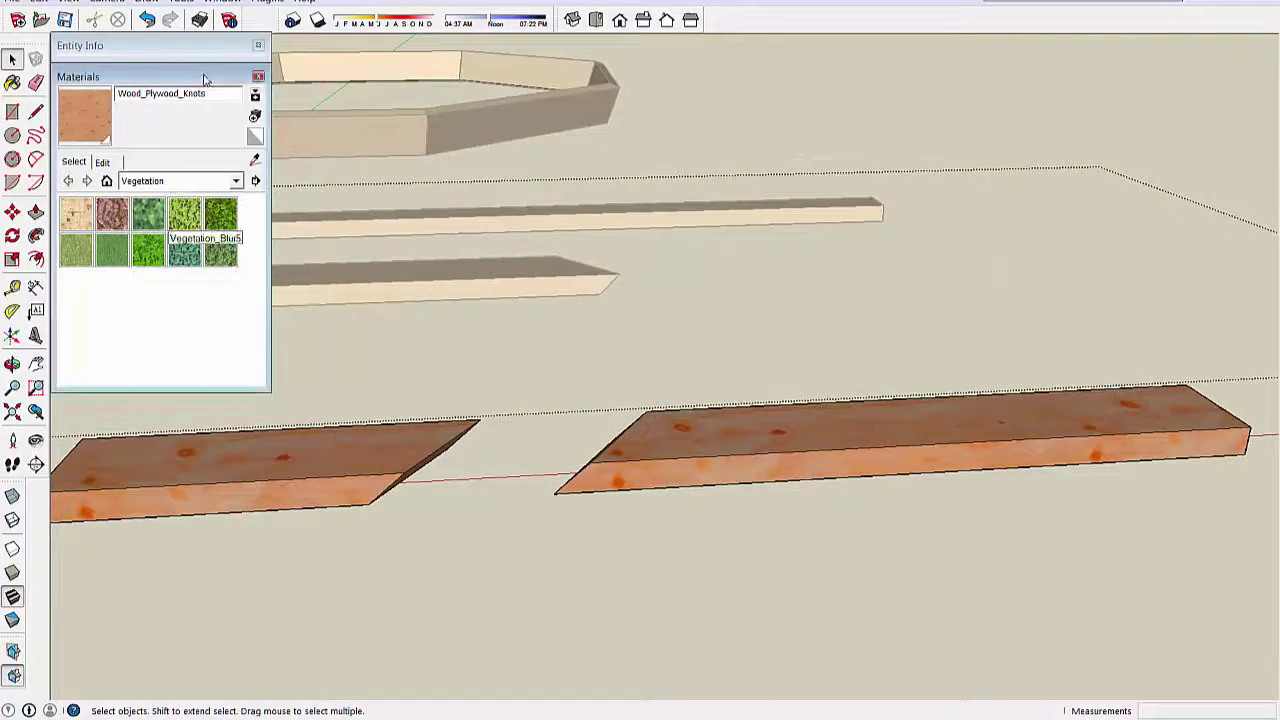
click(205, 78)
- Copy the angled cut face with its edges from the long board's end to partway along that board
scroll(457, 423, up, 1)
middle_drag(457, 423, 360, 345)
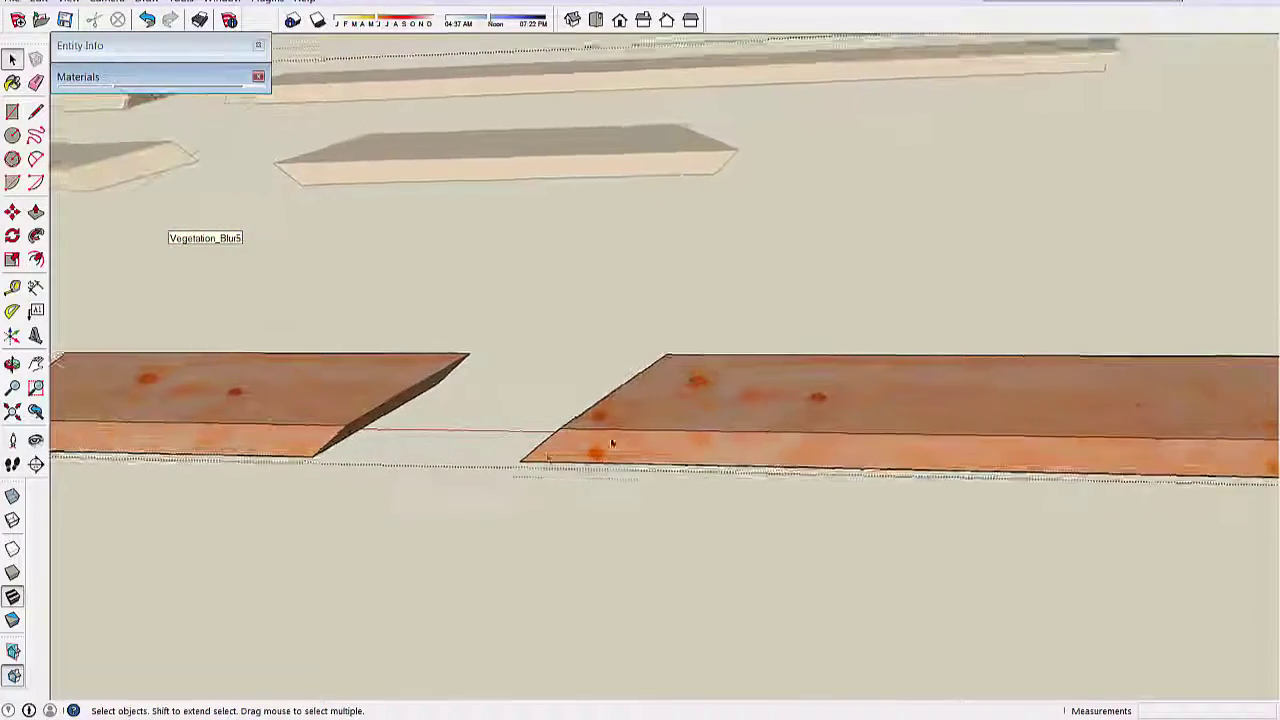
scroll(613, 441, down, 6)
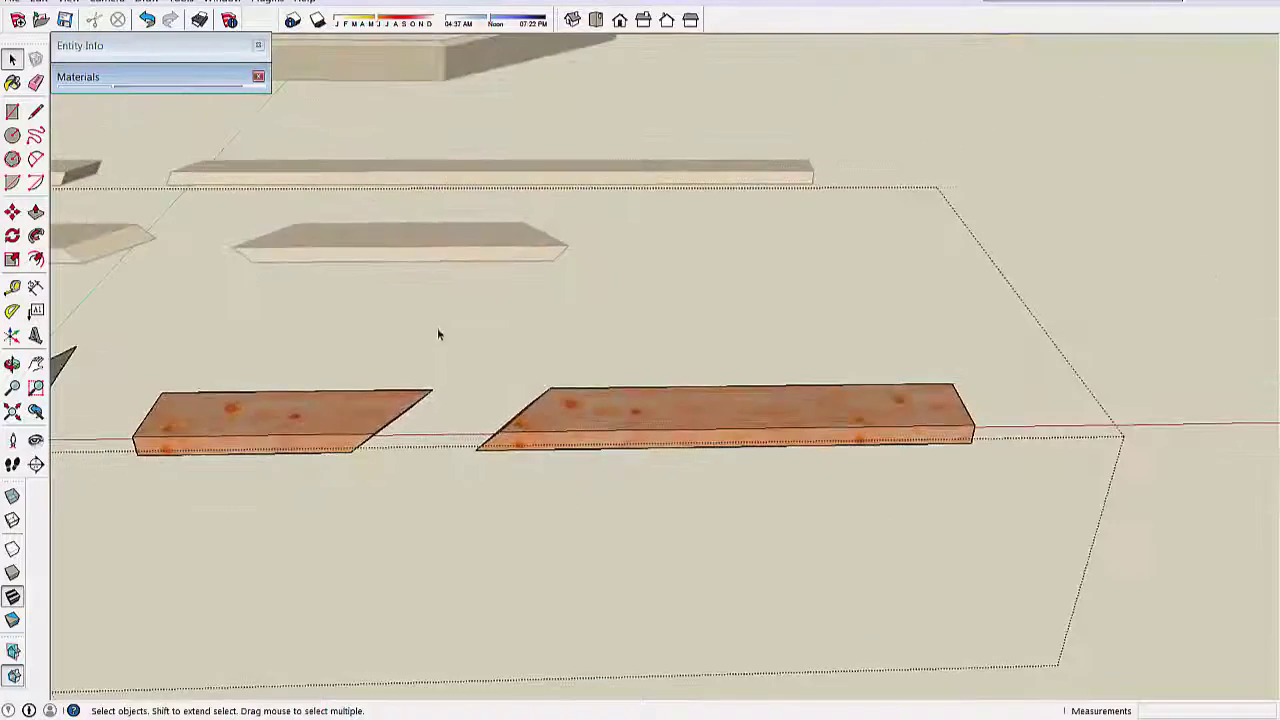
drag(449, 343, 589, 514)
scroll(685, 484, up, 2)
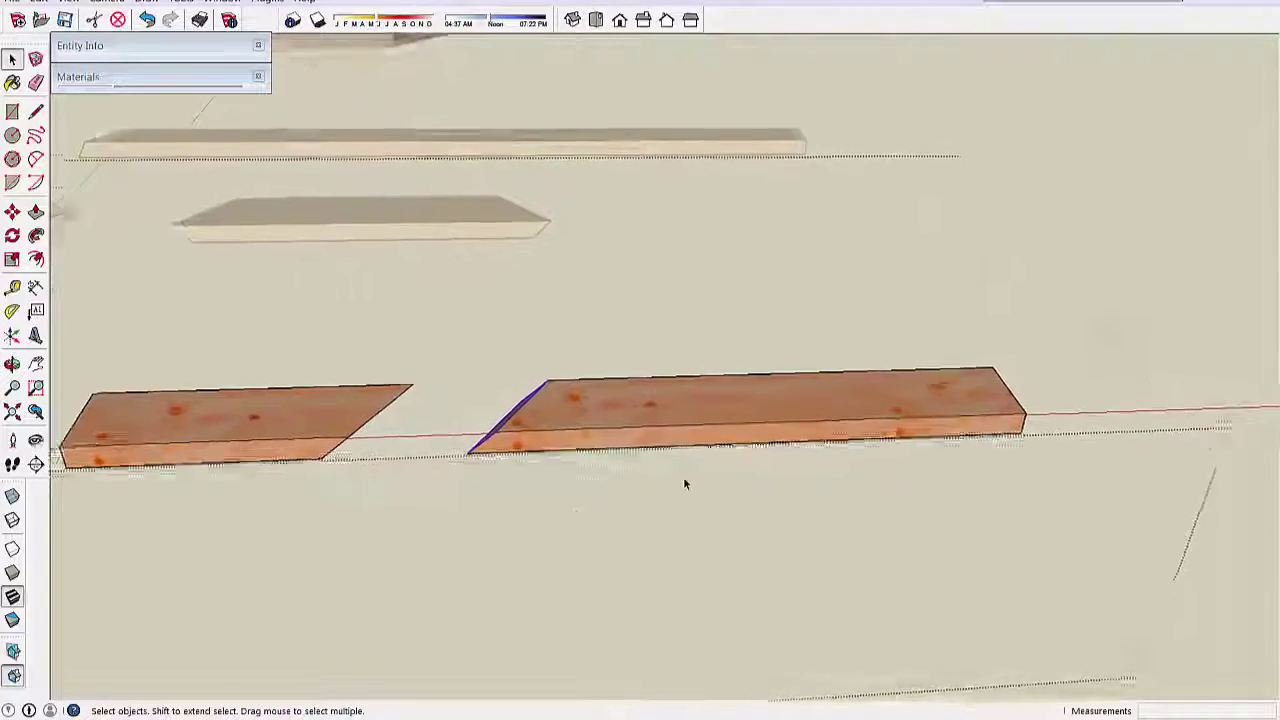
middle_drag(685, 484, 842, 433)
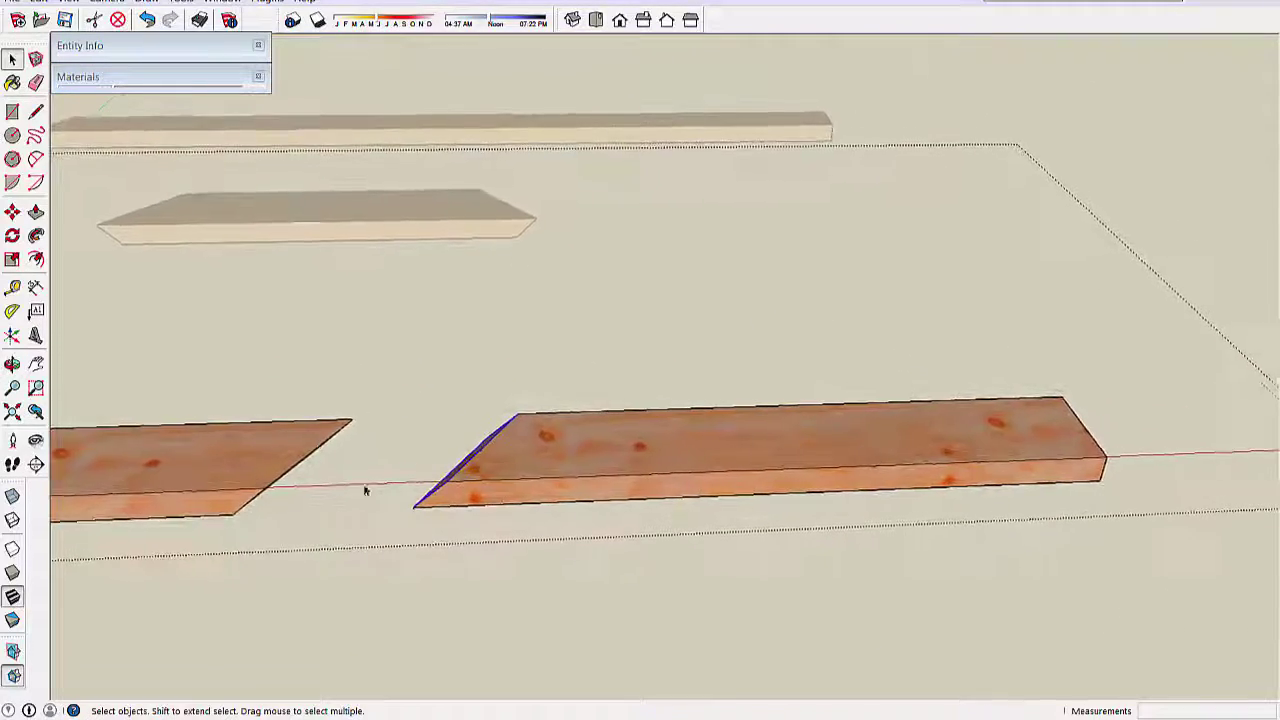
middle_drag(365, 490, 300, 455)
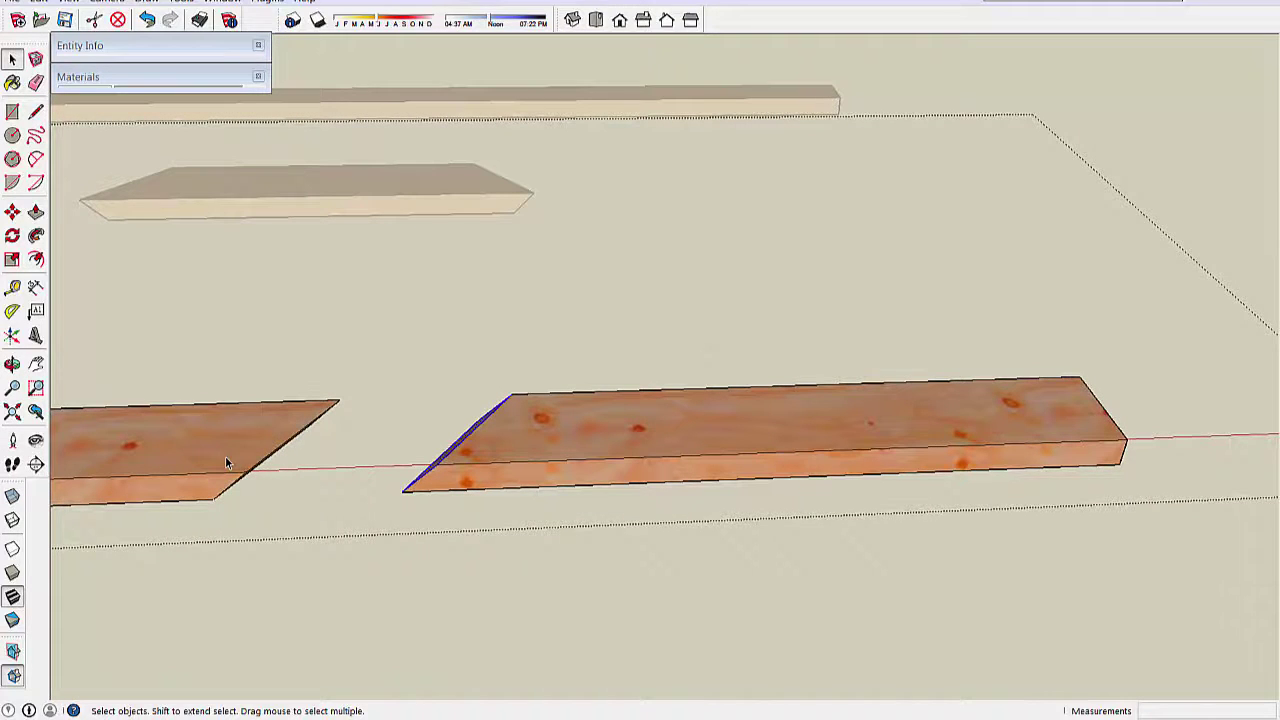
key(ctrl)
click(435, 462)
click(756, 445)
- Mirror the copied cut face along the red axis with a scale of -1.00
middle_drag(635, 442, 343, 417)
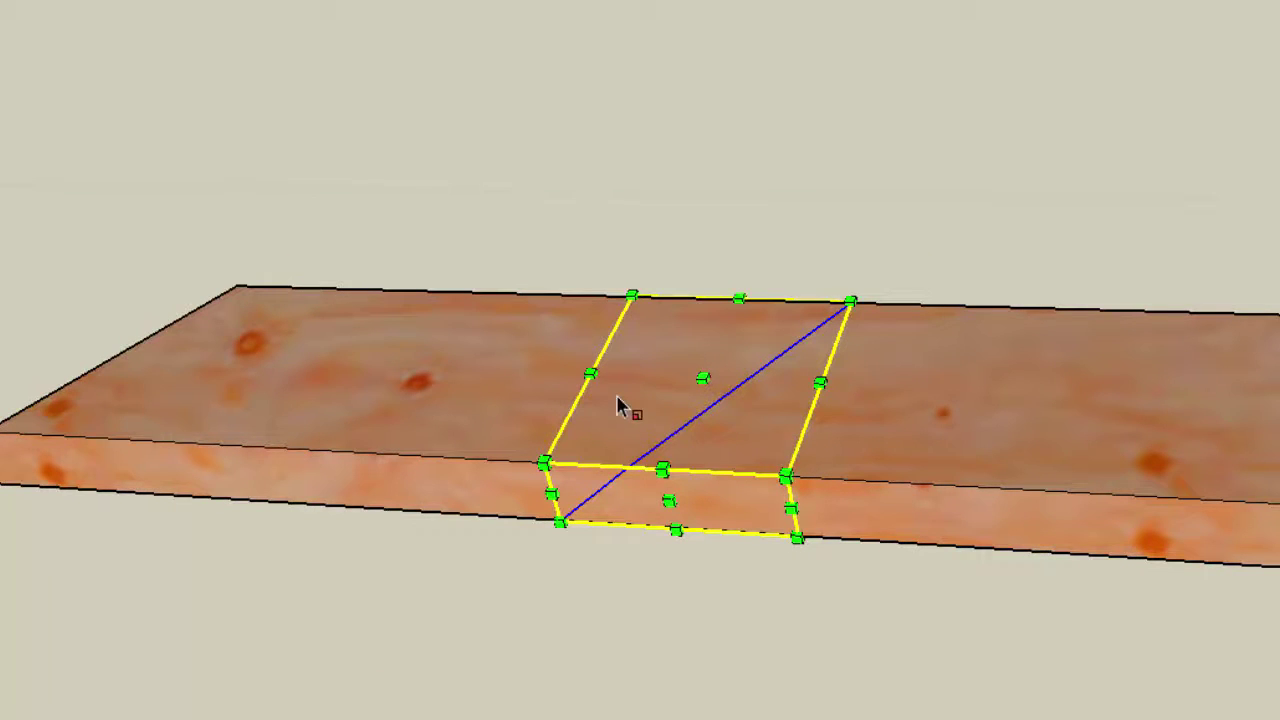
drag(599, 403, 1042, 478)
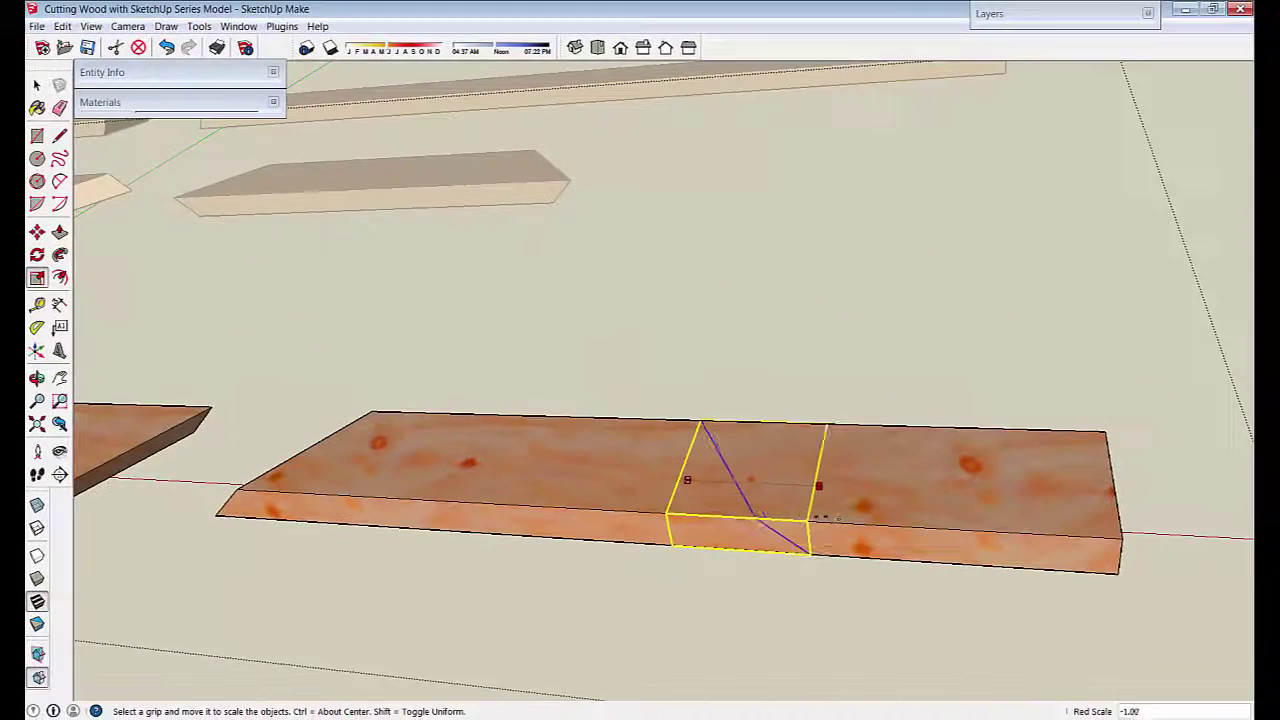
click(820, 522)
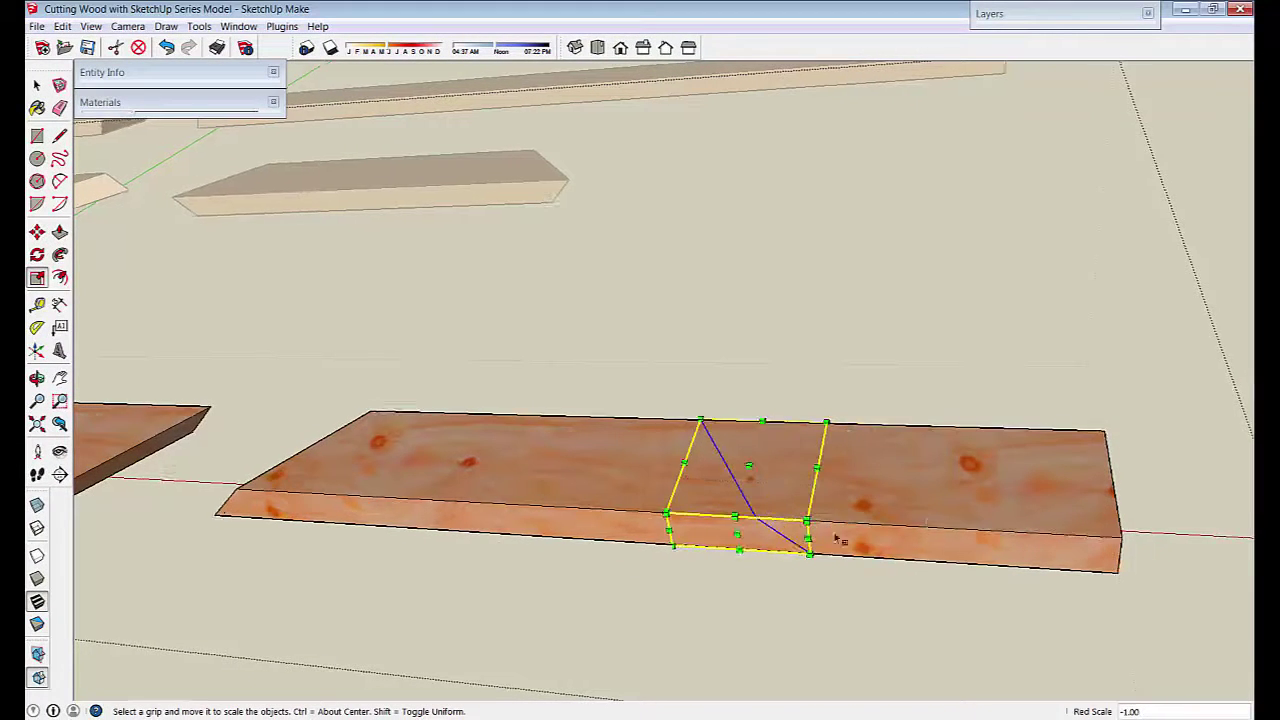
key(space)
- Delete the board portion beyond the mirrored cut and make the remaining double-cut piece a group
drag(1073, 652, 1069, 647)
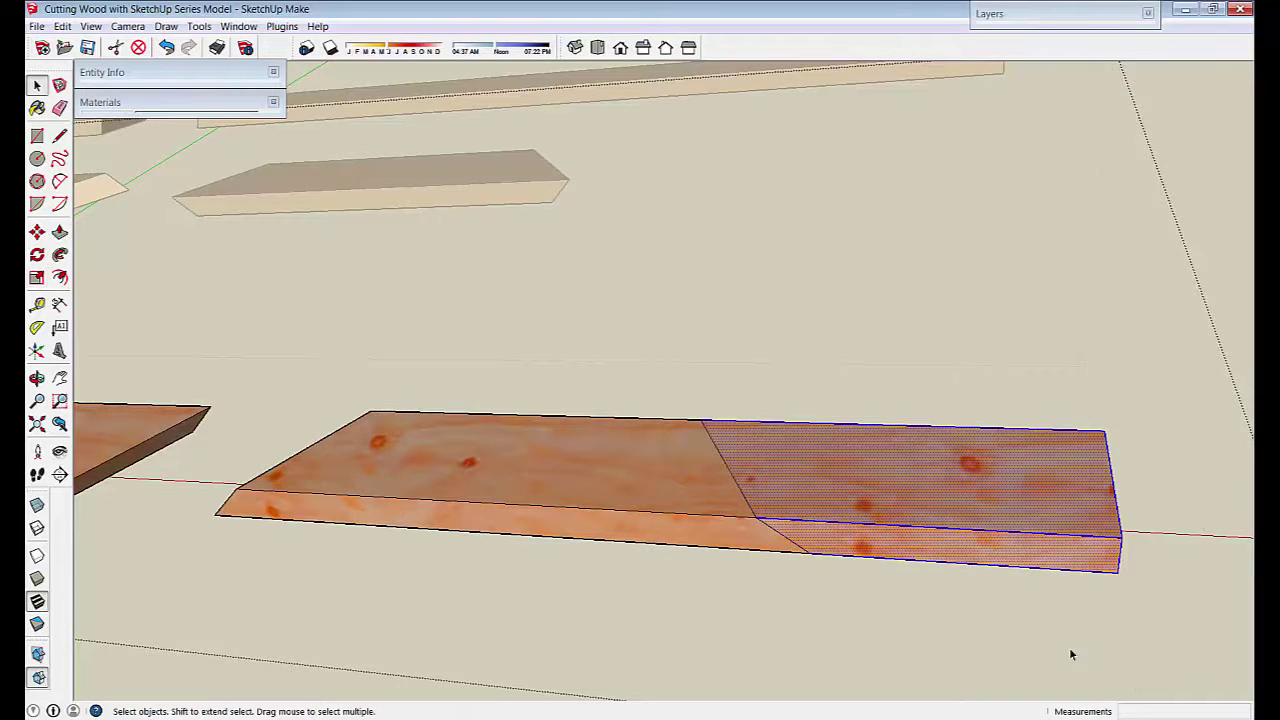
key(Delete)
middle_drag(795, 654, 477, 500)
triple_click(480, 497)
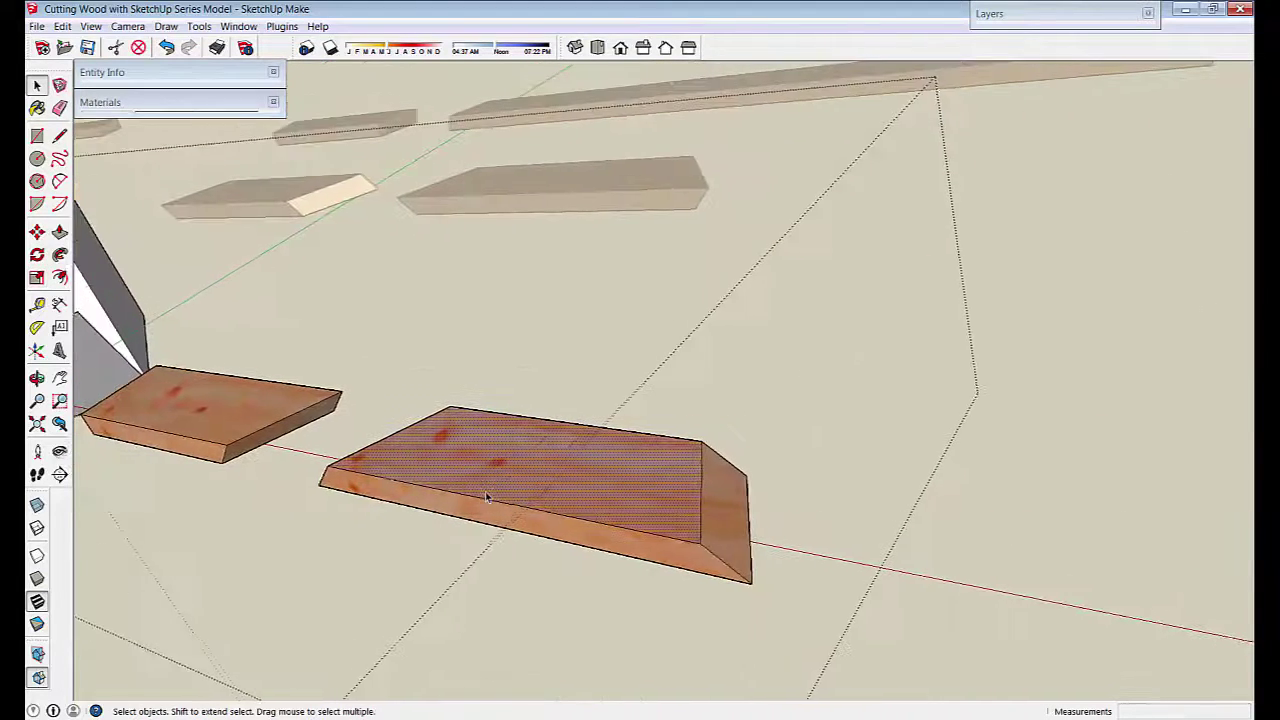
right_click(537, 497)
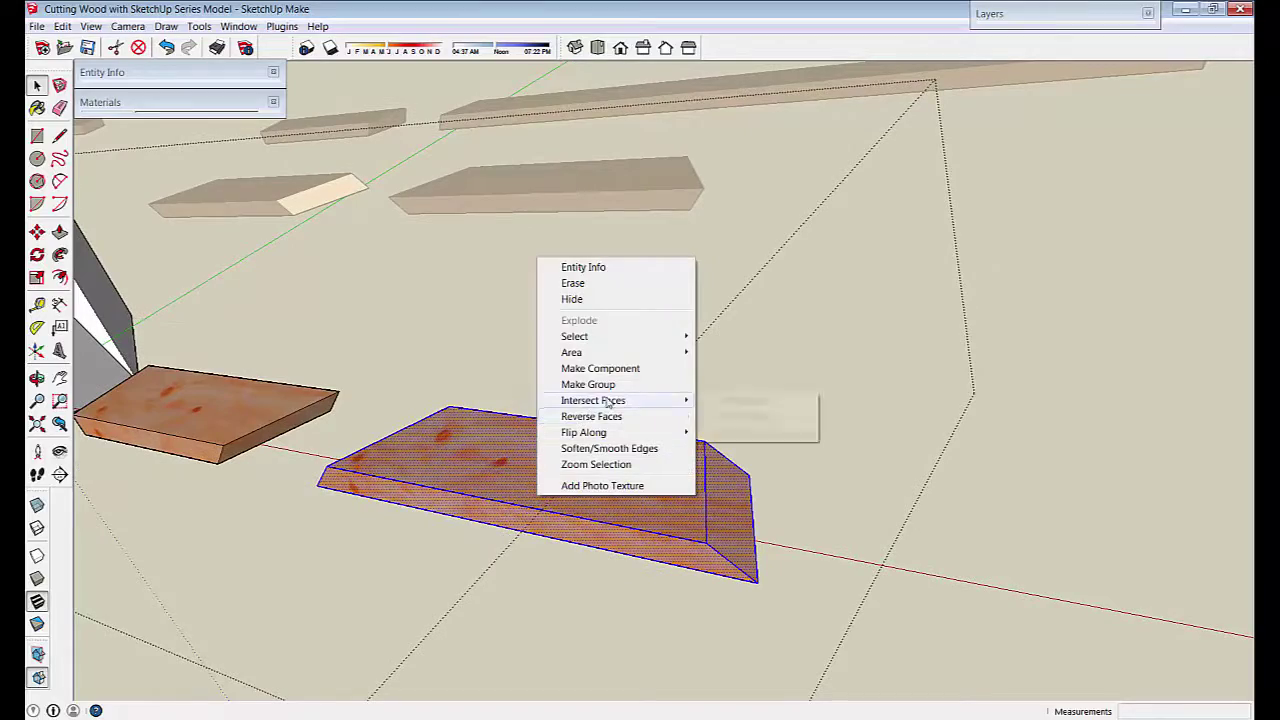
click(598, 386)
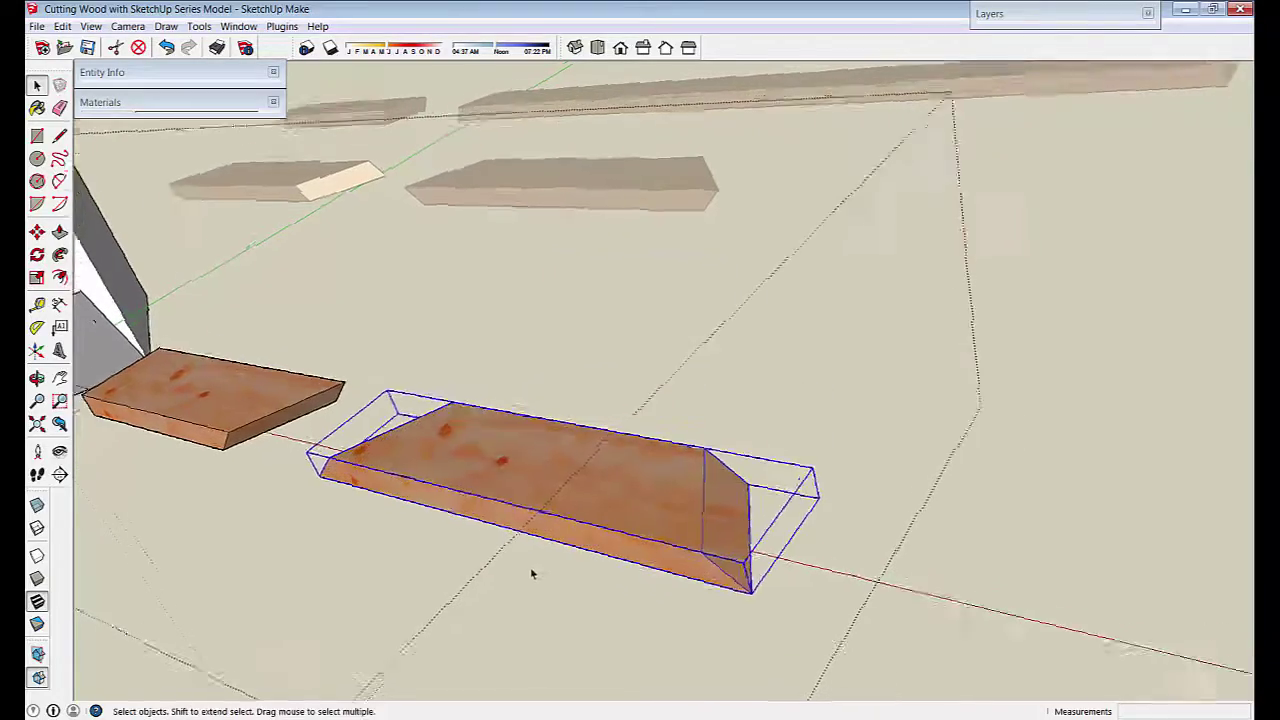
- Open the double-cut board's group and move one angled end about 2' outward along the red axis to lengthen the board
middle_drag(531, 571, 537, 538)
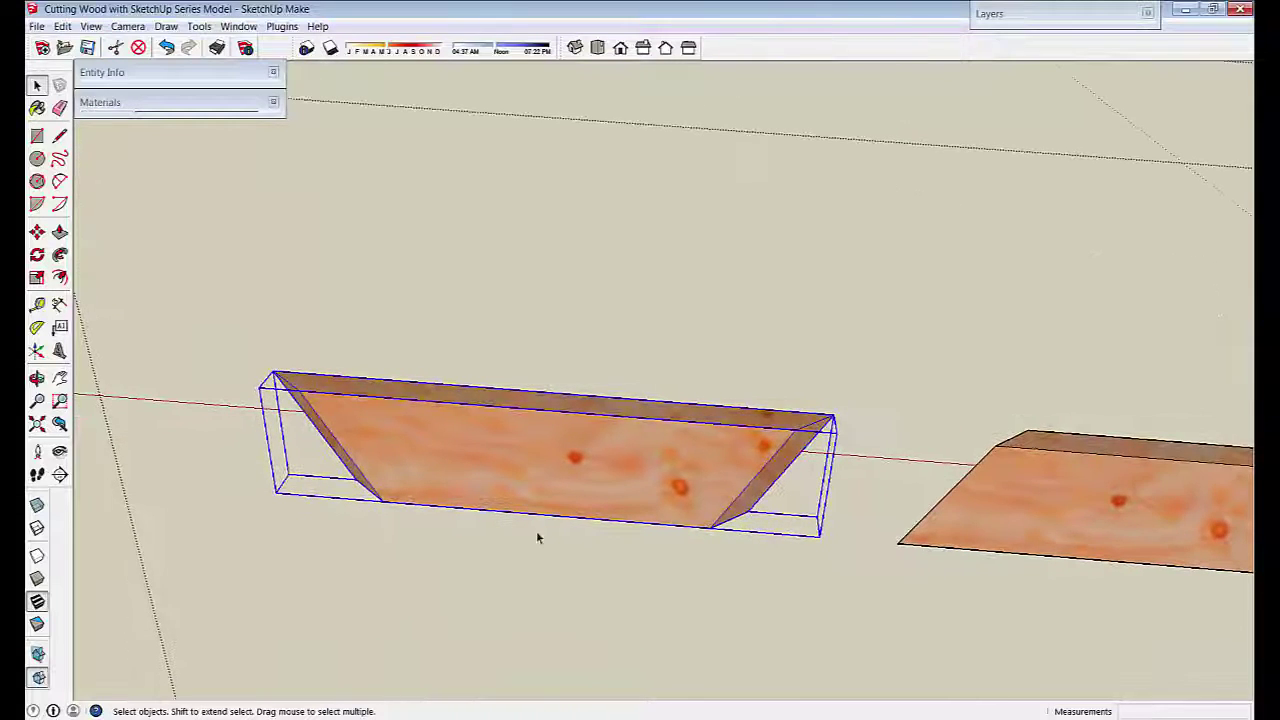
double_click(514, 452)
scroll(510, 452, down, 3)
drag(302, 233, 526, 500)
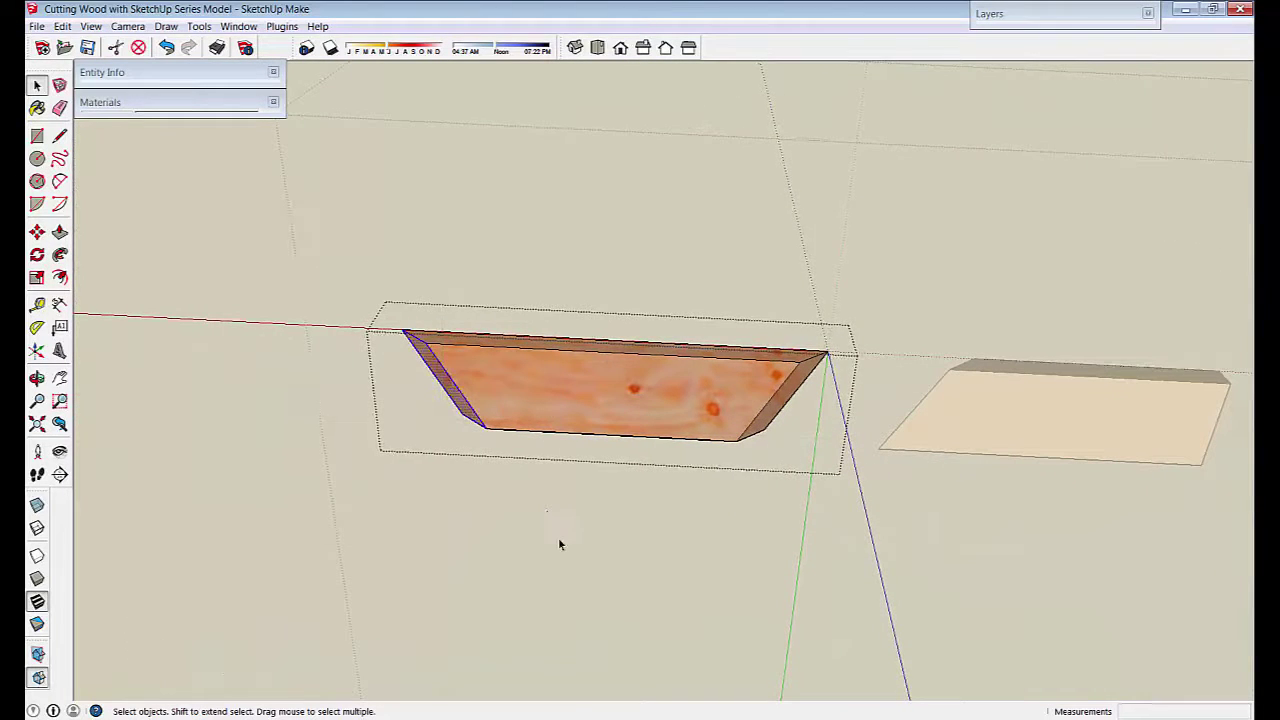
key(m)
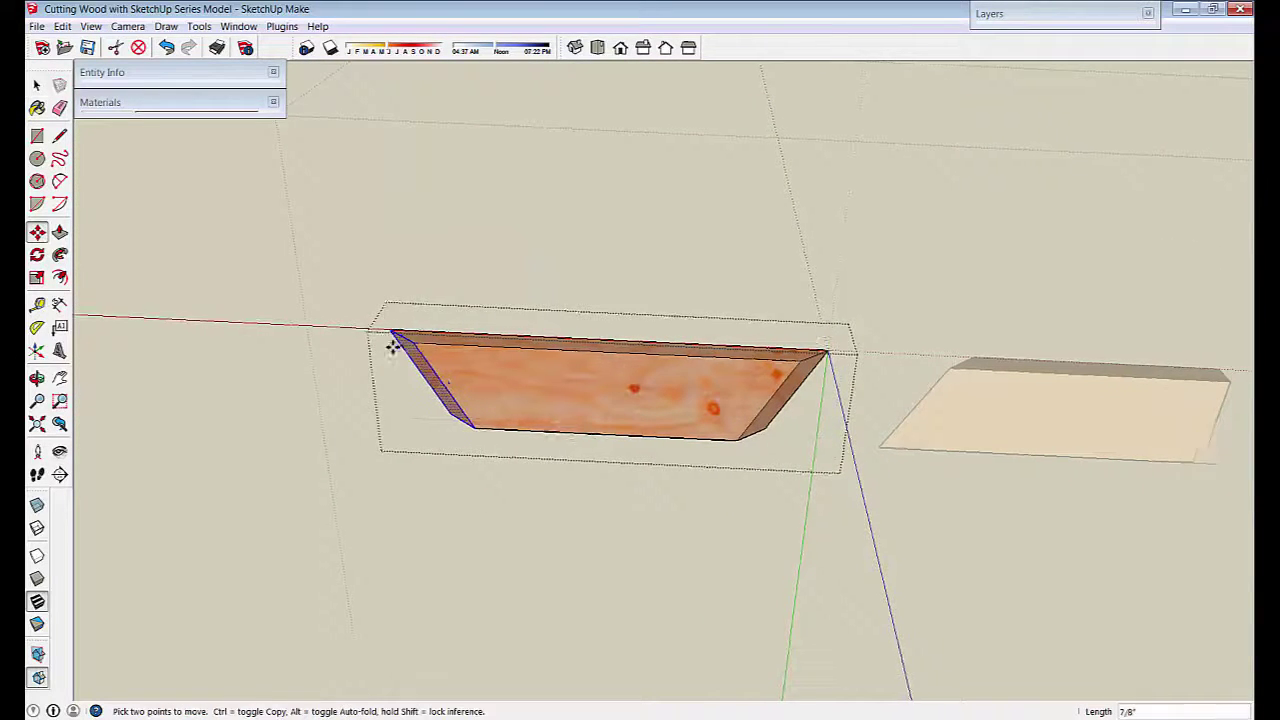
middle_drag(394, 343, 392, 357)
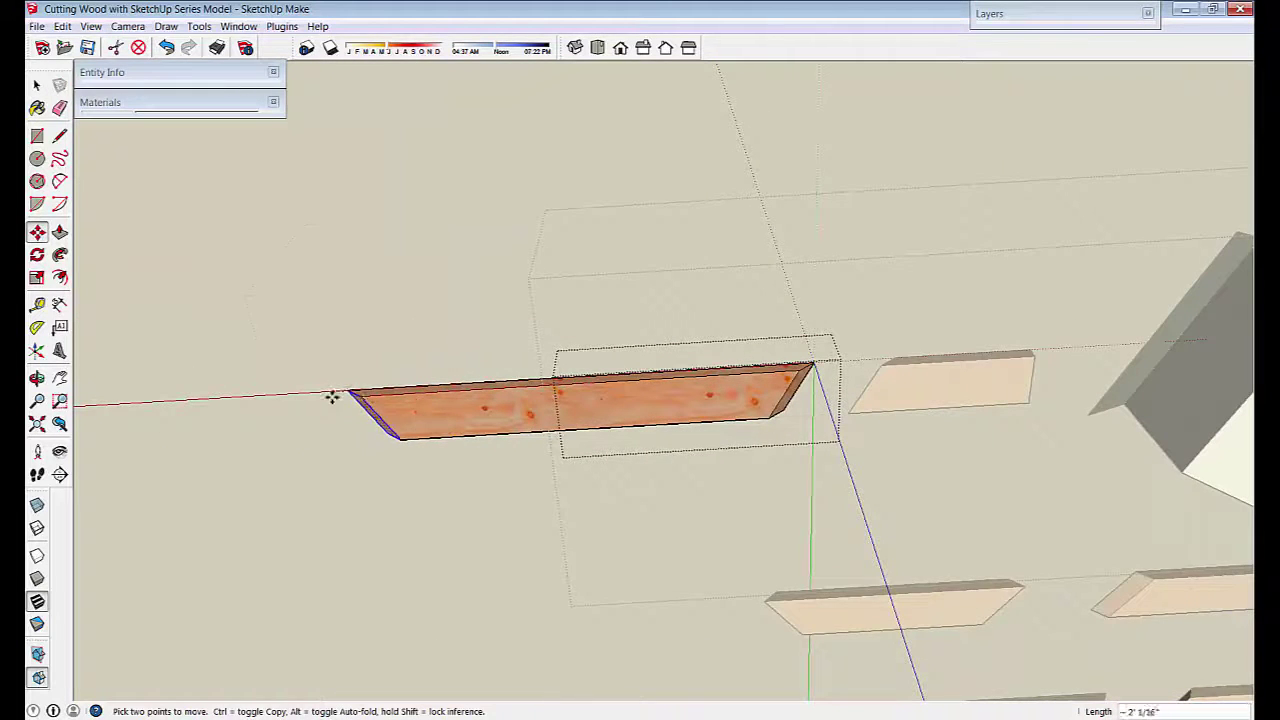
click(332, 397)
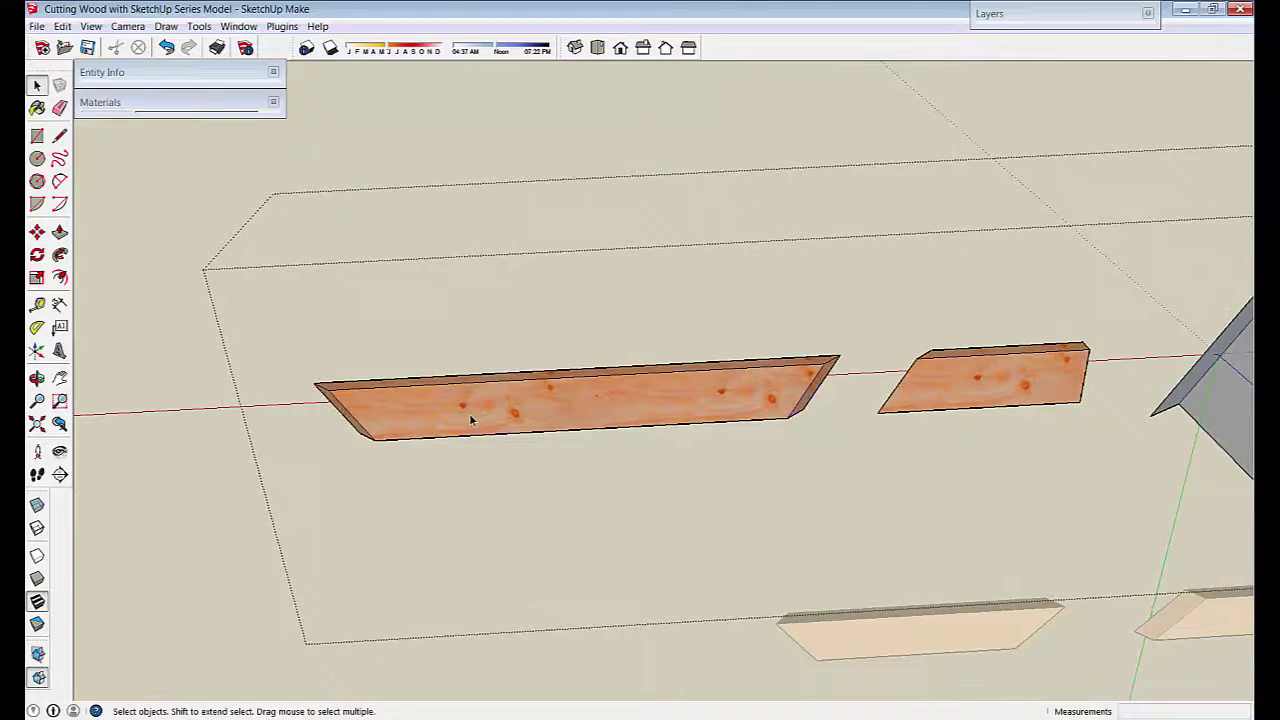
- Try scaling the lengthened board along the red and green axes, and undo the scaling
click(37, 279)
scroll(423, 526, up, 3)
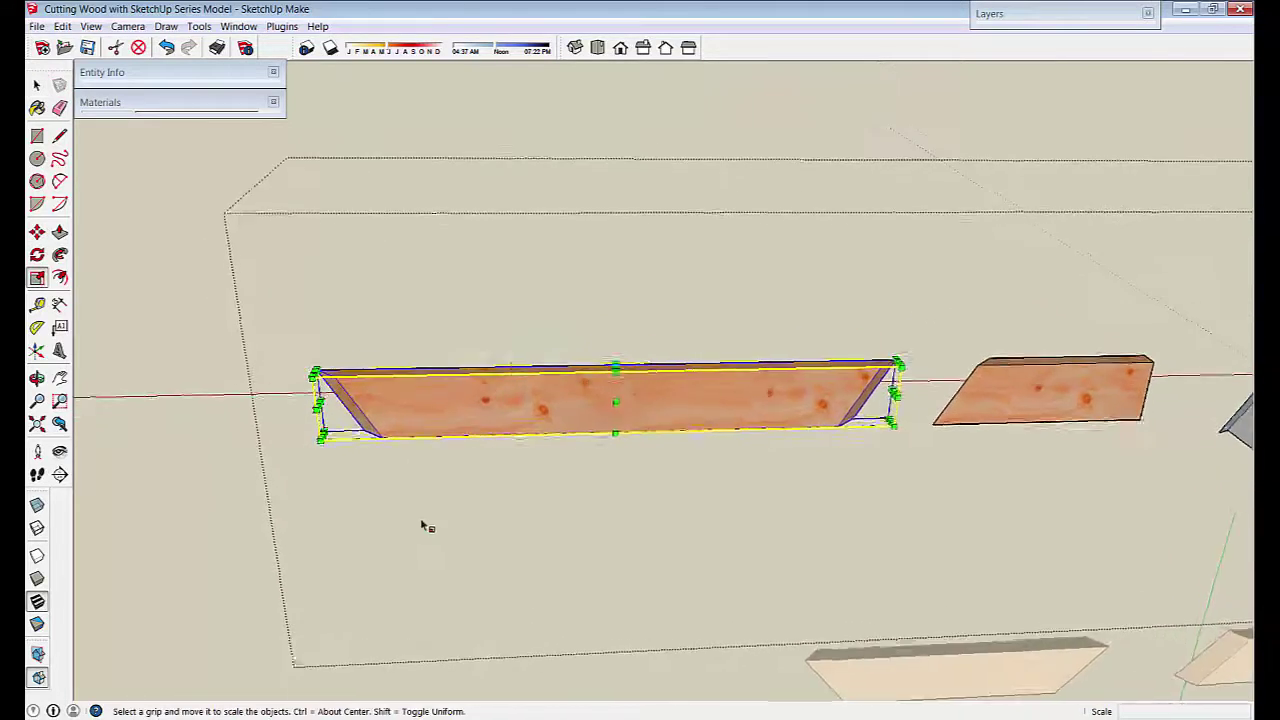
scroll(348, 393, up, 2)
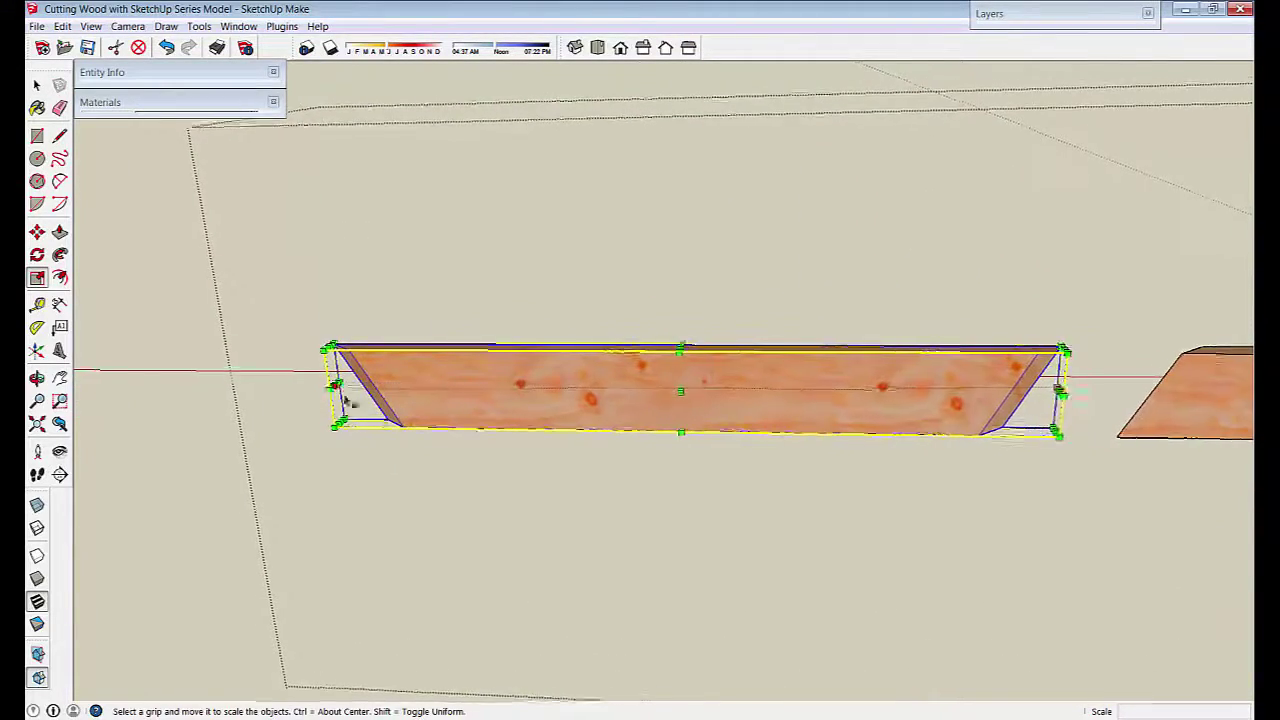
drag(316, 401, 762, 422)
drag(800, 474, 185, 520)
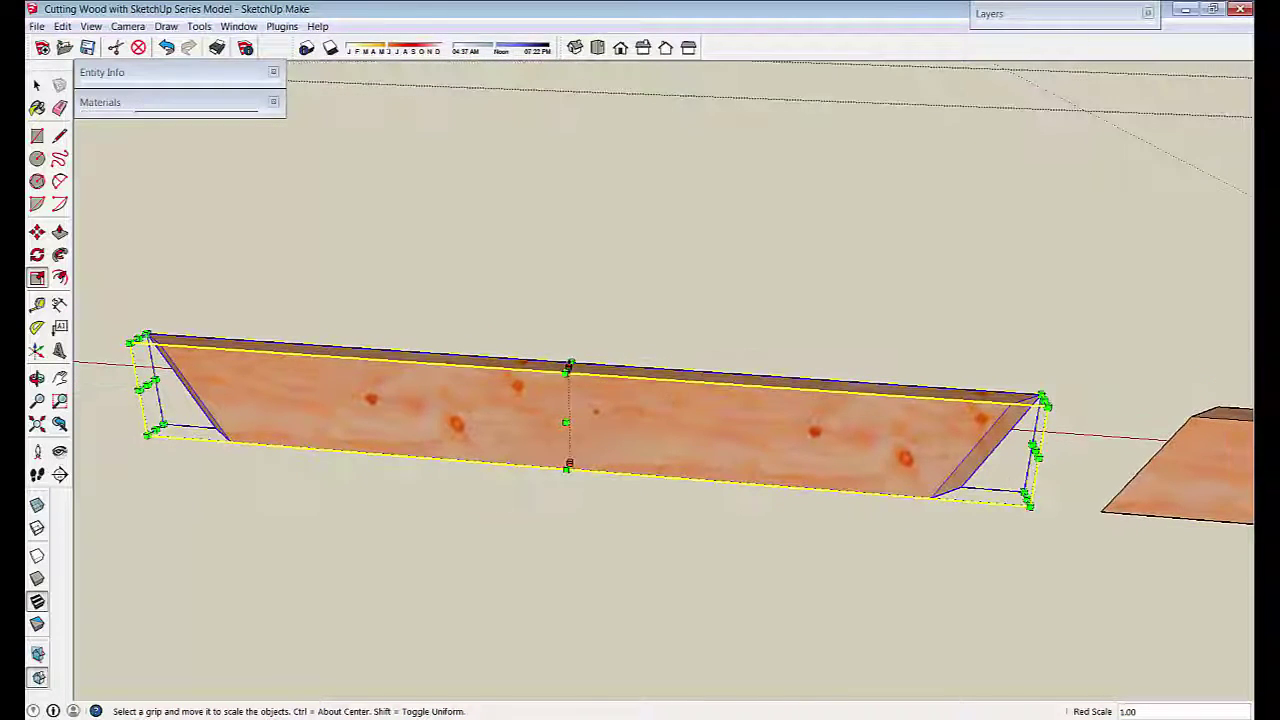
drag(567, 368, 565, 328)
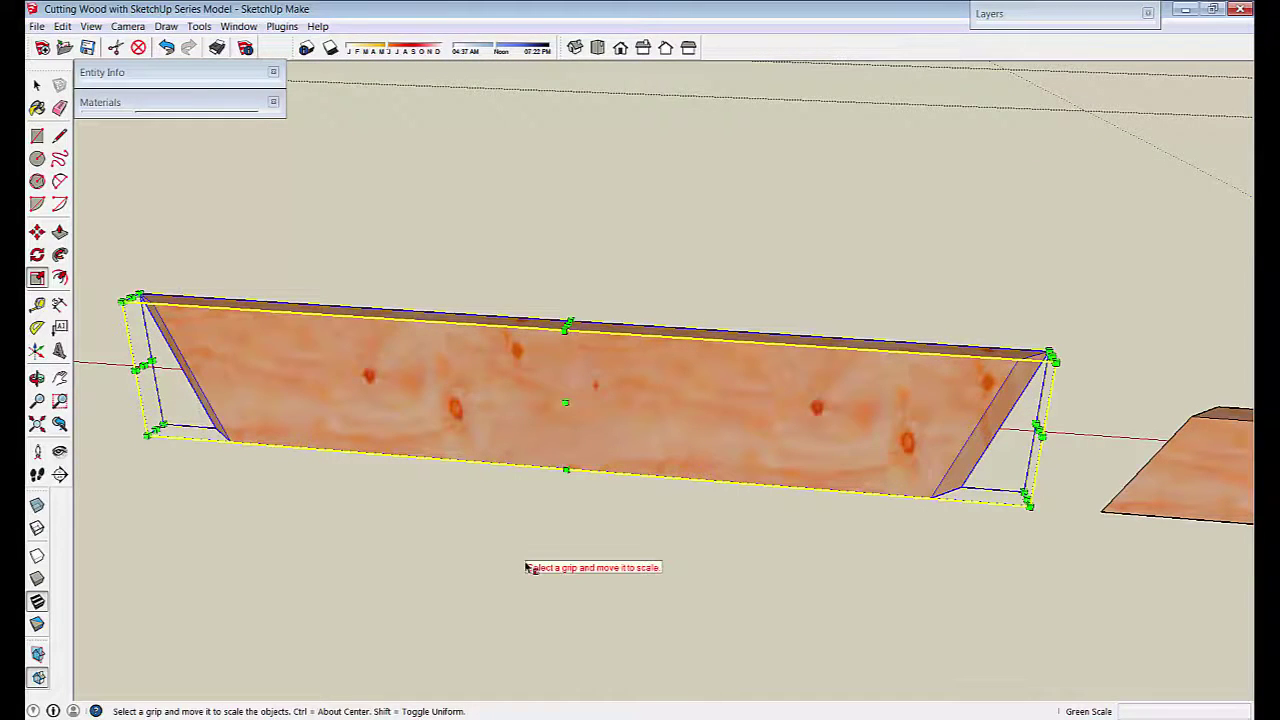
key(ctrl+z)
key(space)
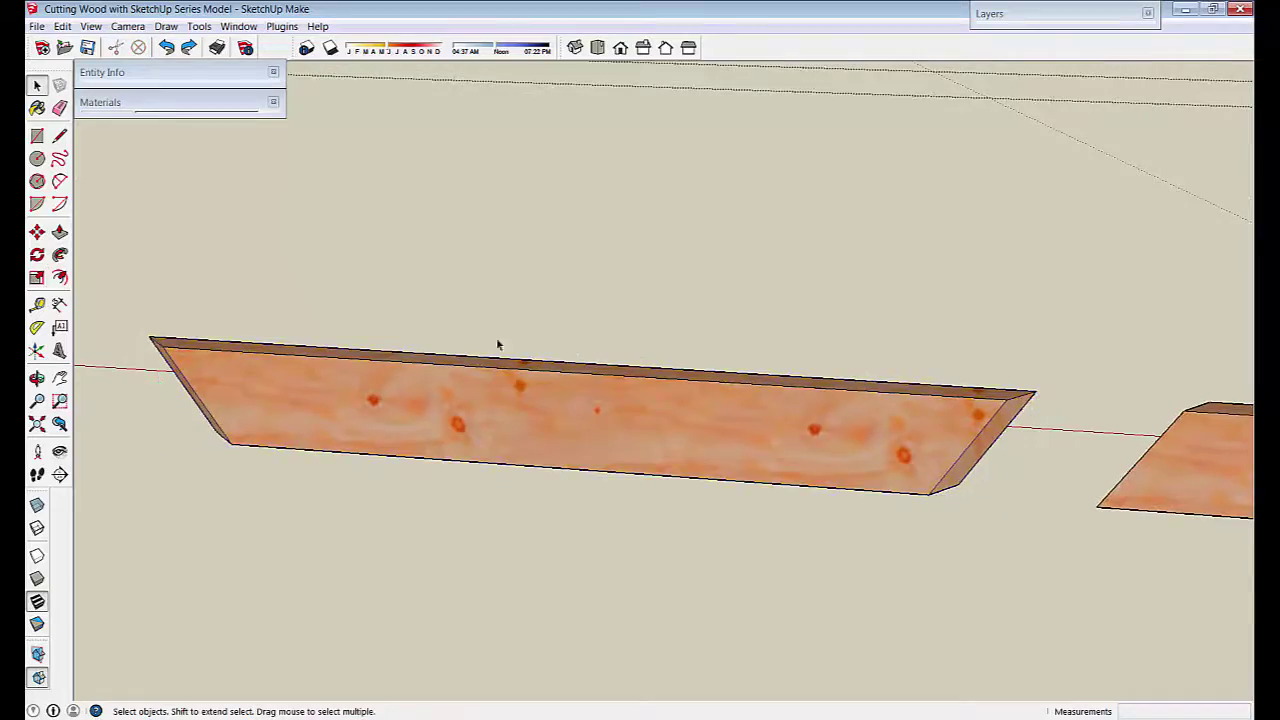
- Examine the angled ends of both cut boards and leave the group being edited
middle_drag(497, 344, 521, 546)
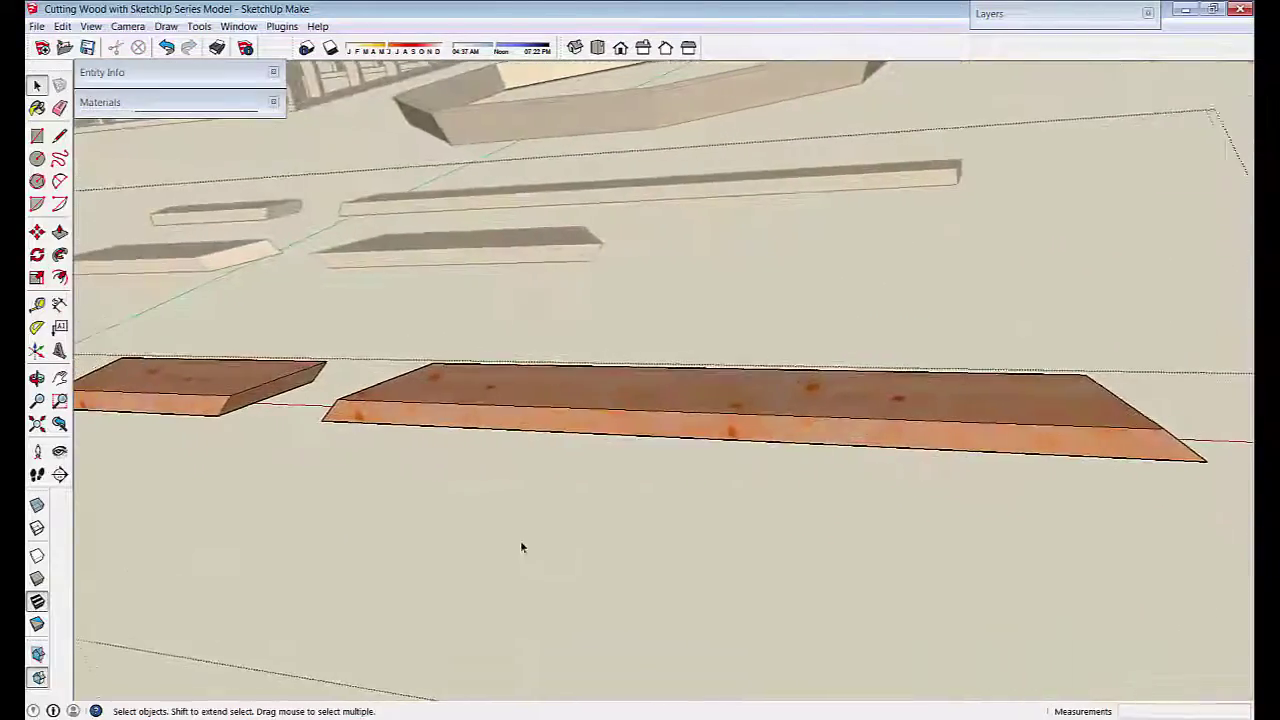
scroll(520, 546, up, 5)
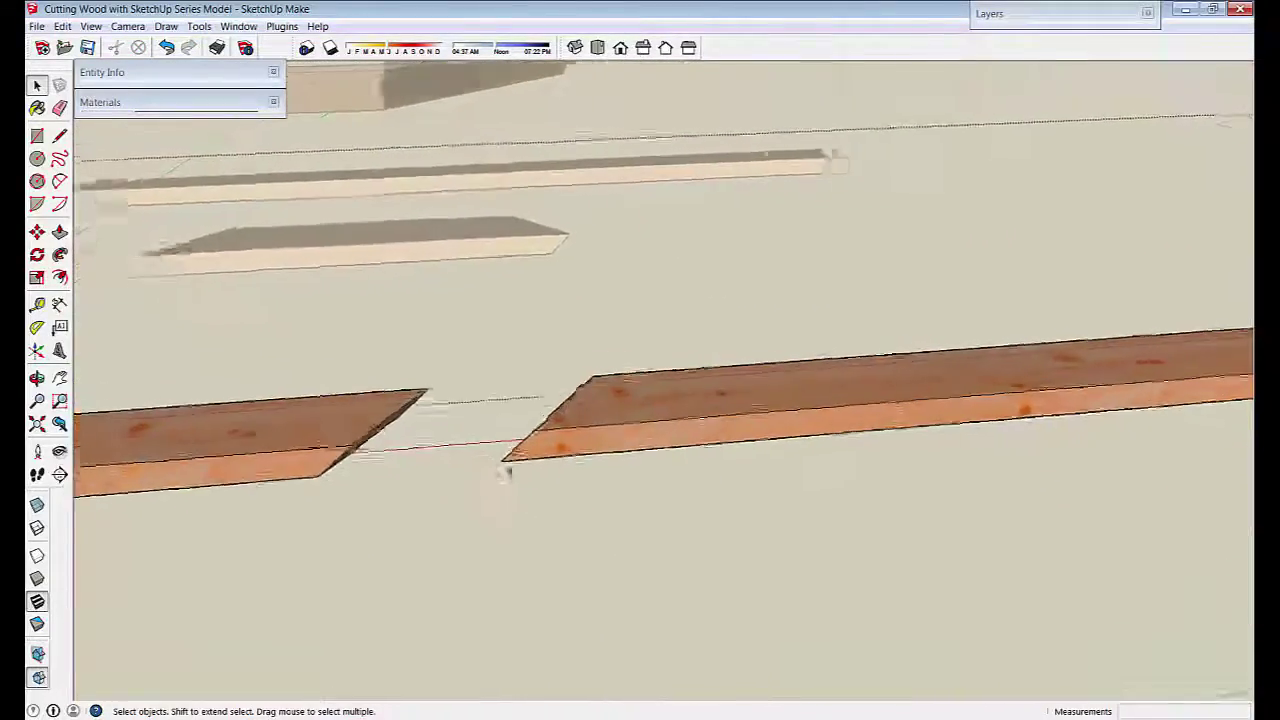
middle_drag(504, 473, 645, 614)
click(873, 620)
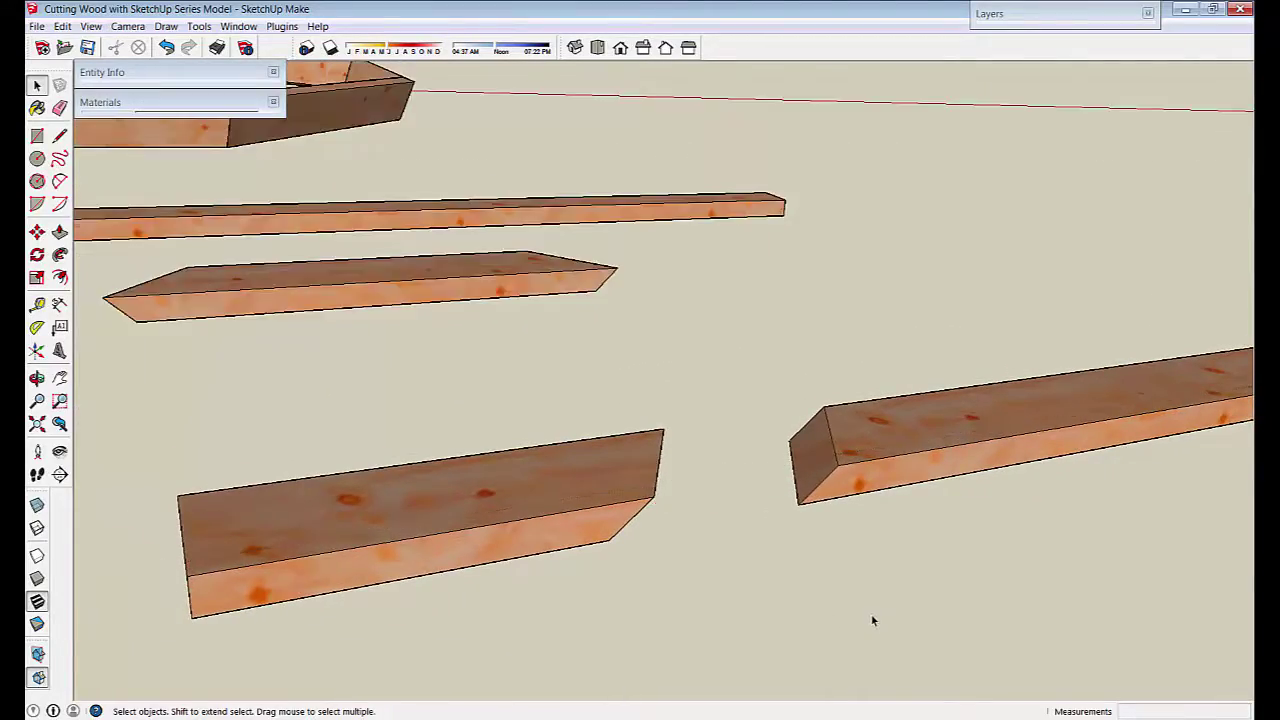
- Select the front board of the octagonal frame and inspect how its angled end meets the neighbouring board
shift+middle_drag(650, 203, 723, 369)
shift+middle_drag(325, 373, 477, 431)
shift+middle_drag(255, 432, 487, 441)
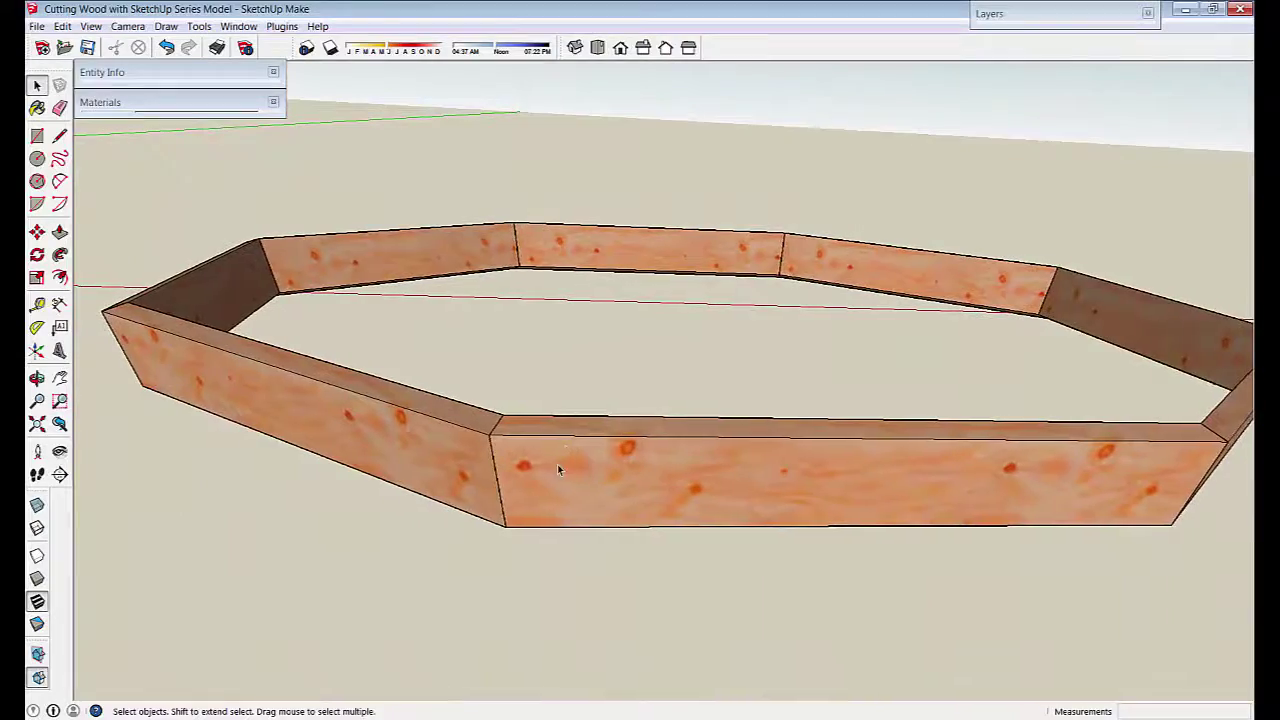
click(557, 464)
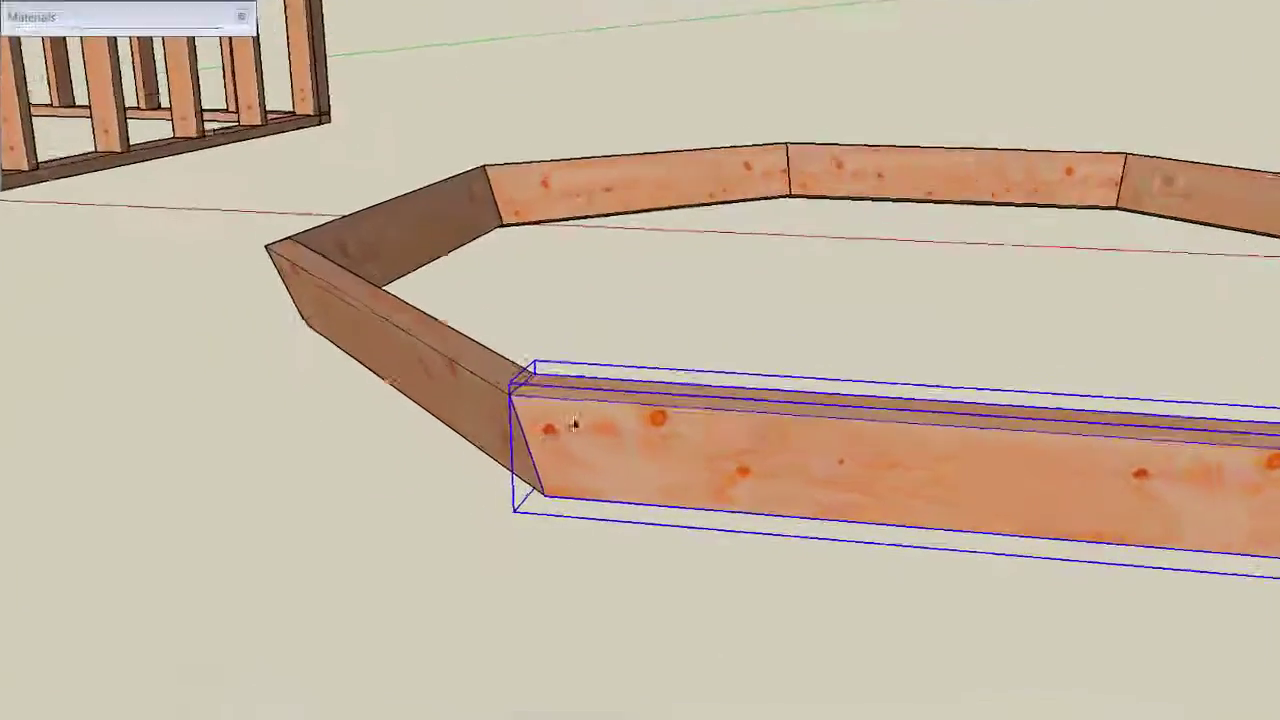
scroll(573, 425, up, 5)
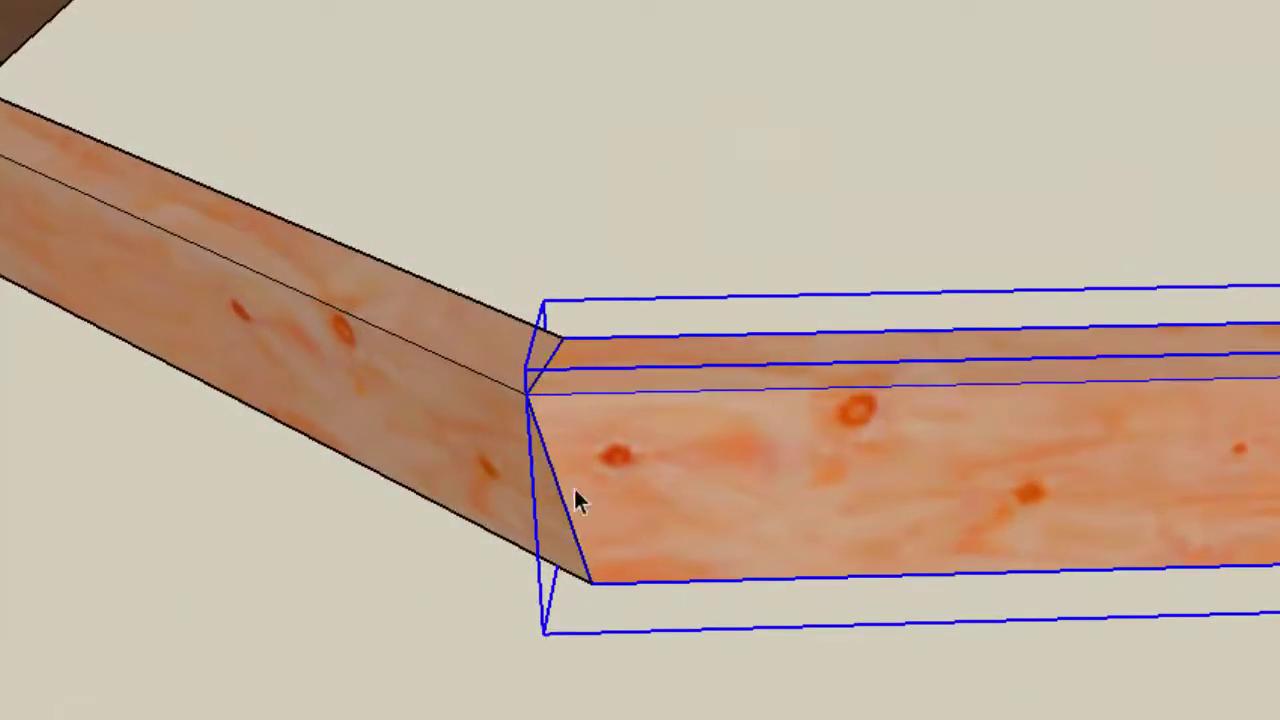
scroll(578, 500, up, 2)
scroll(525, 510, down, 5)
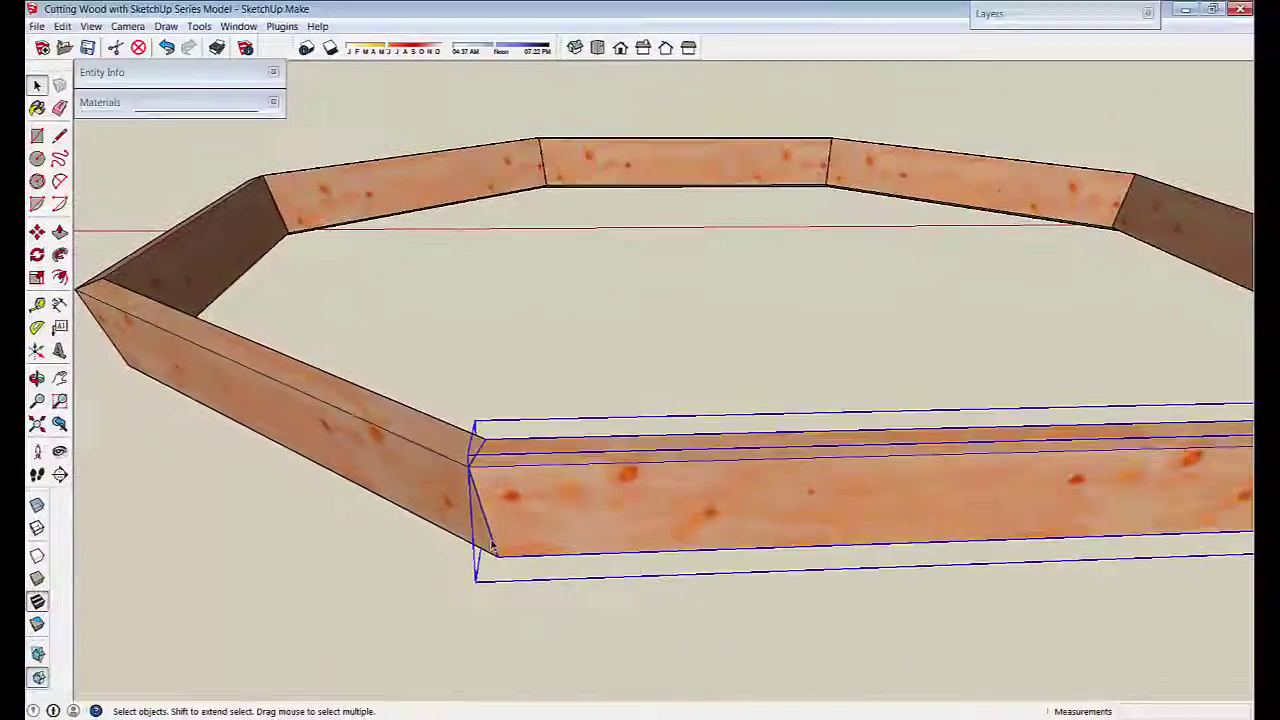
scroll(661, 578, down, 5)
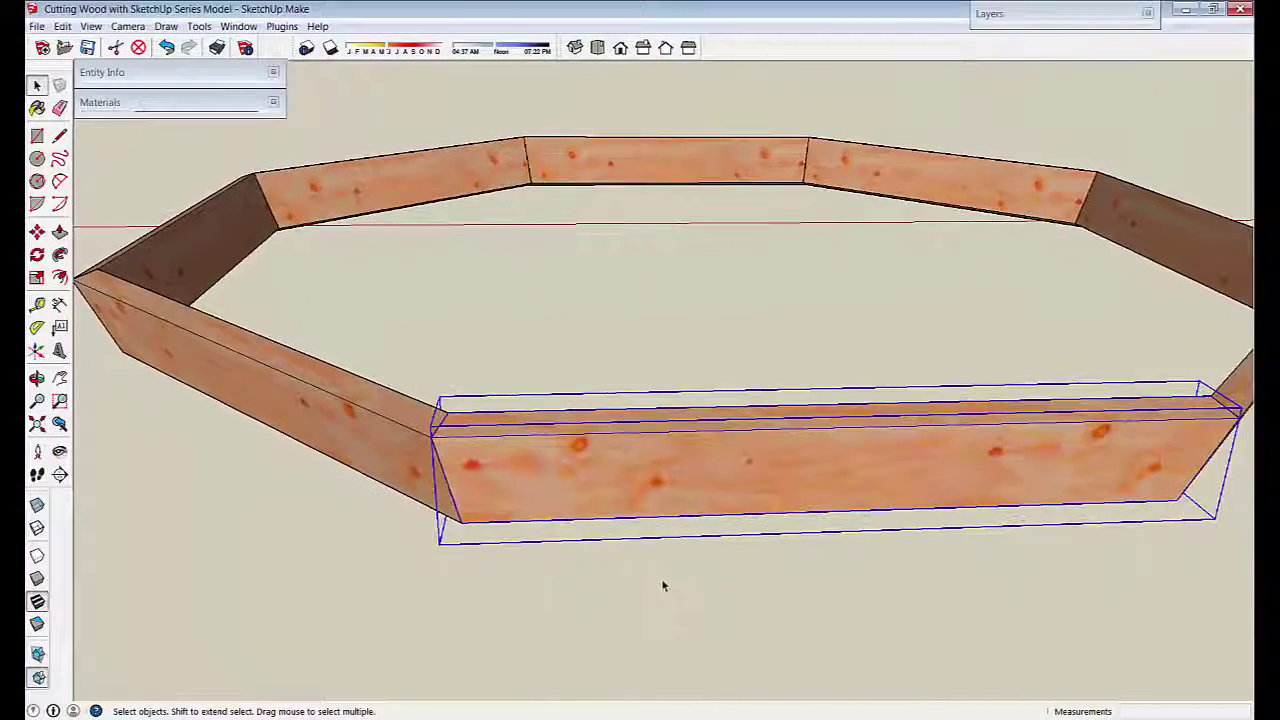
scroll(648, 609, down, 2)
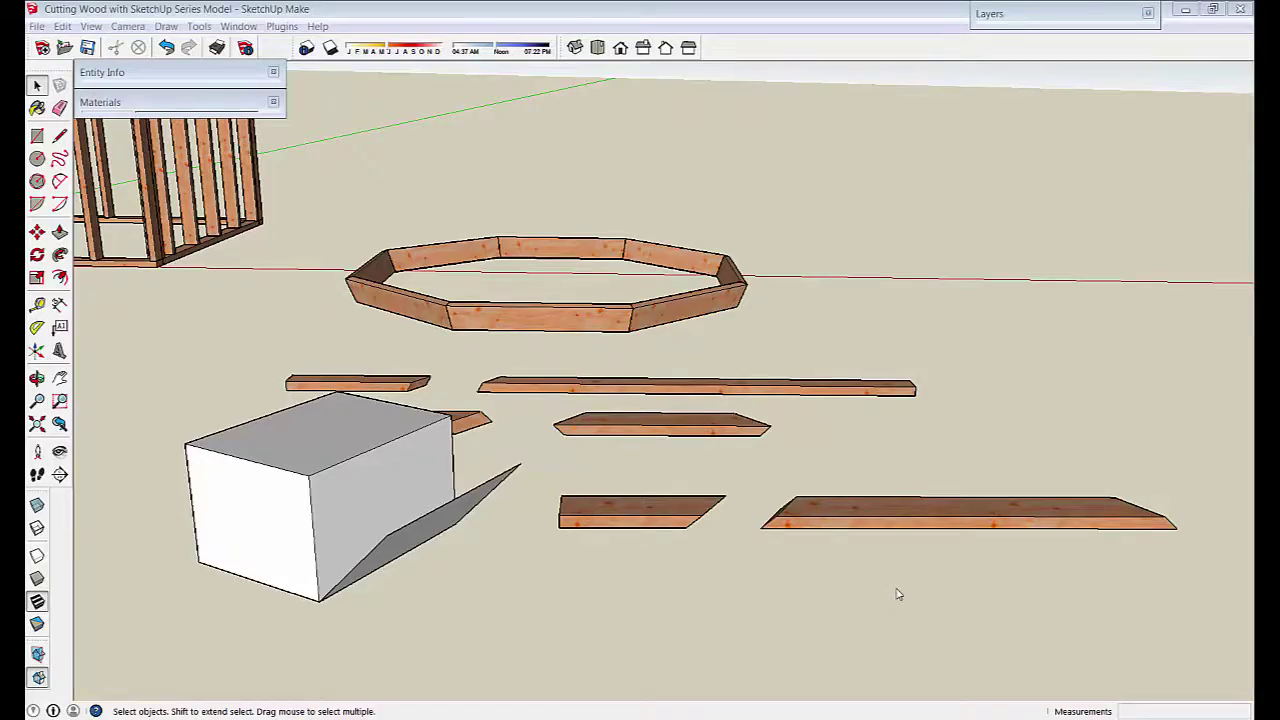
- Compare the loose compound-cut boards with the boards and corner joints of the octagonal frame
scroll(843, 600, up, 3)
scroll(426, 523, up, 2)
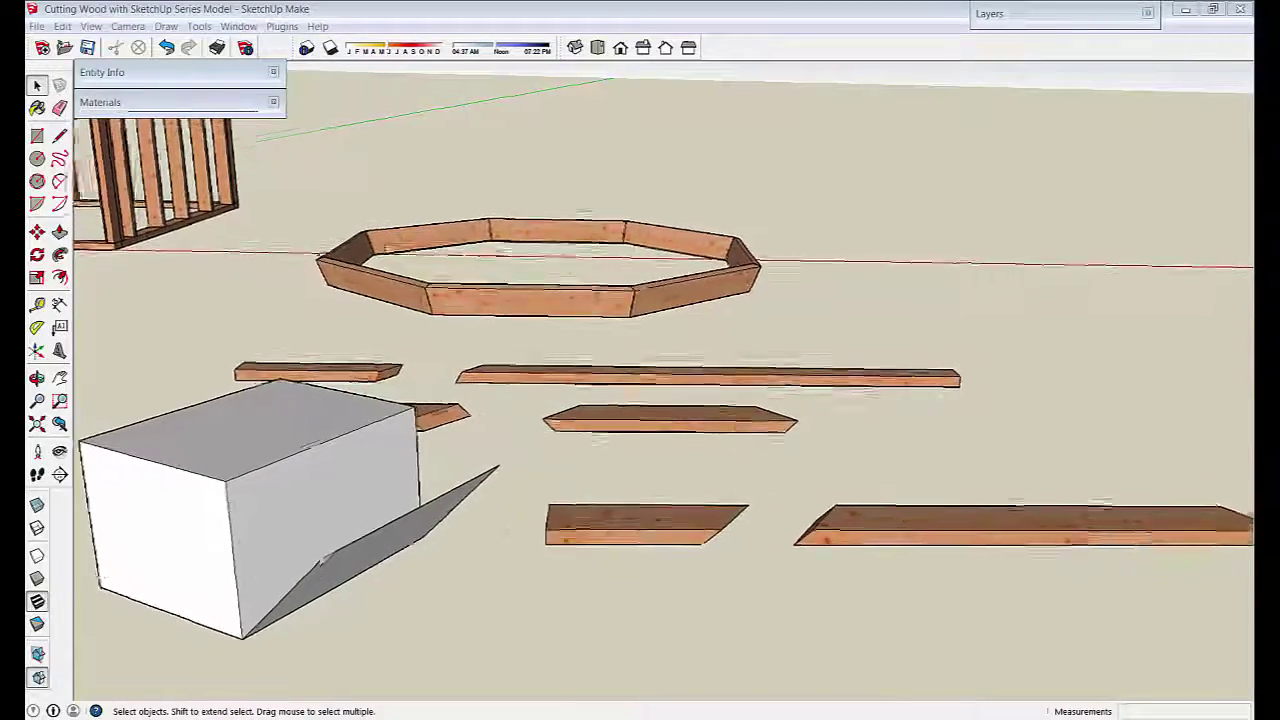
scroll(749, 563, up, 5)
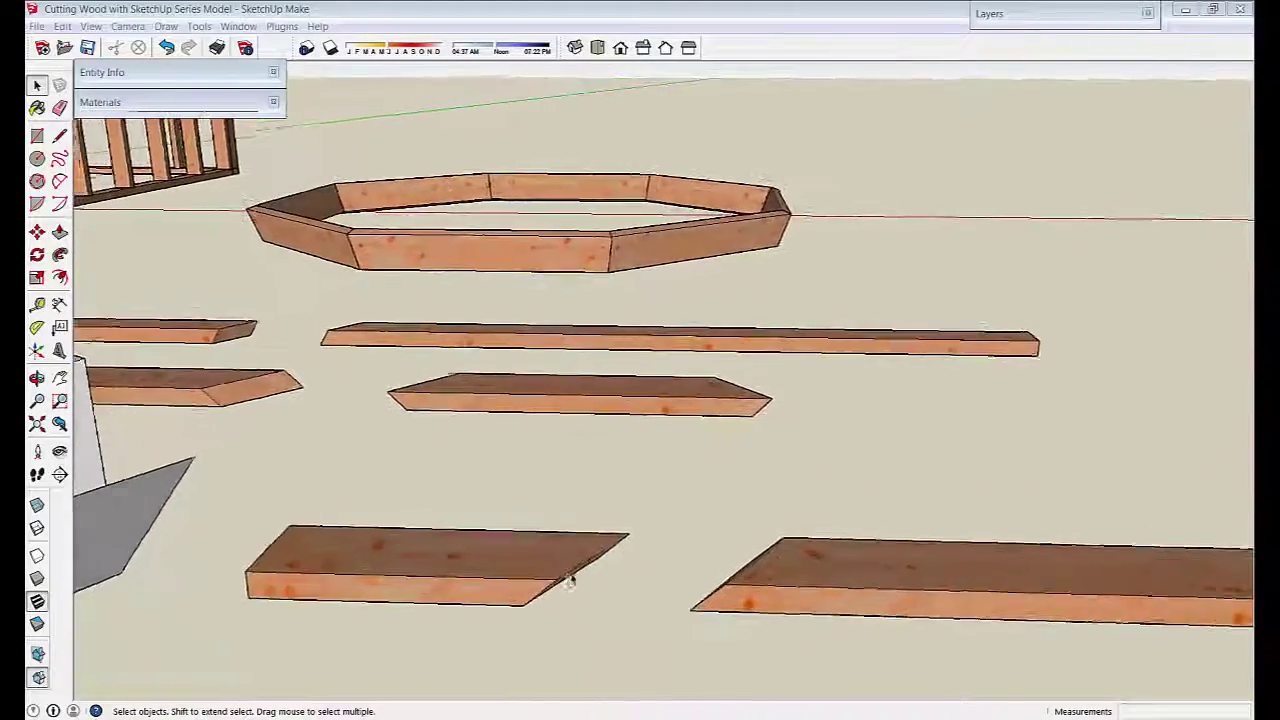
middle_drag(570, 582, 536, 592)
middle_drag(751, 636, 573, 603)
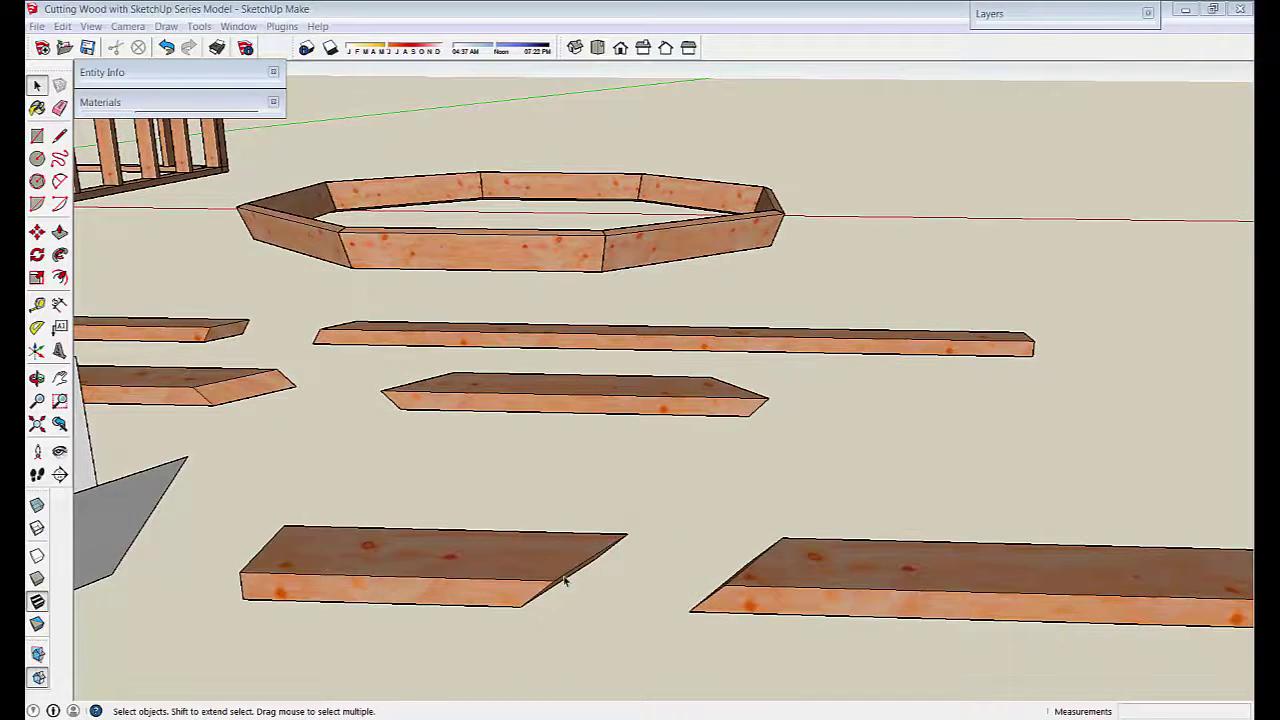
scroll(731, 563, up, 5)
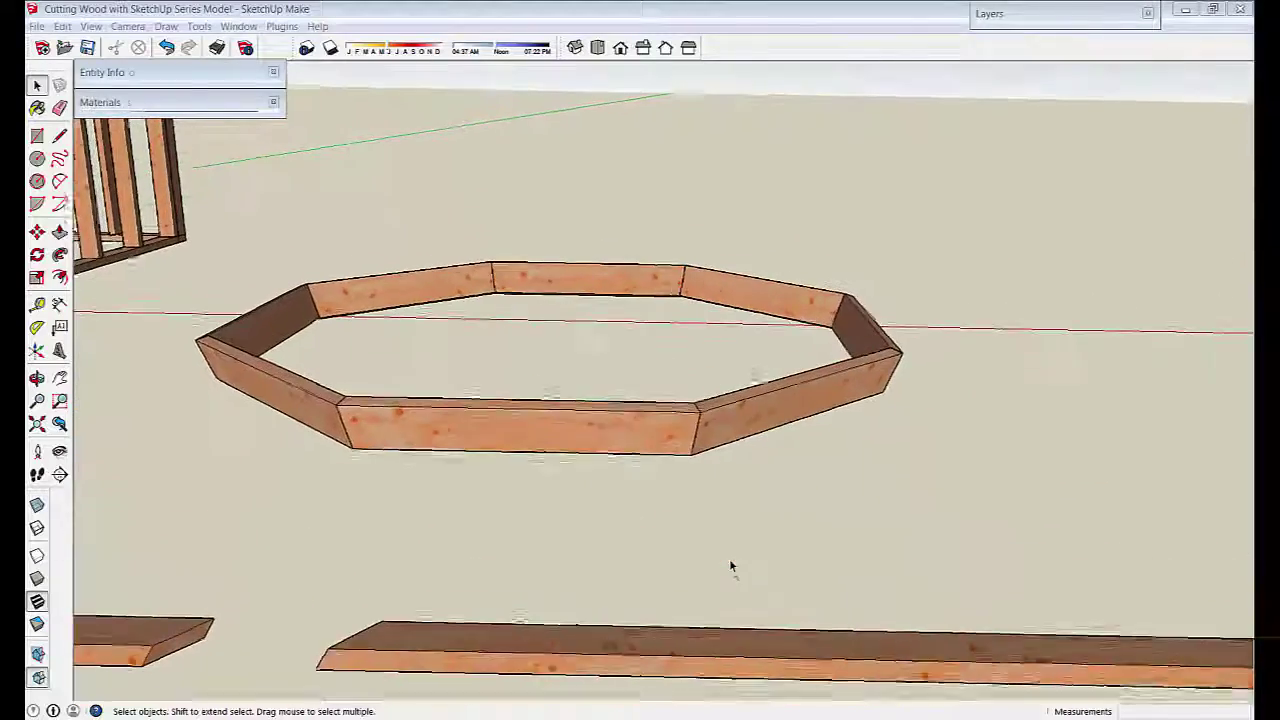
scroll(730, 567, up, 4)
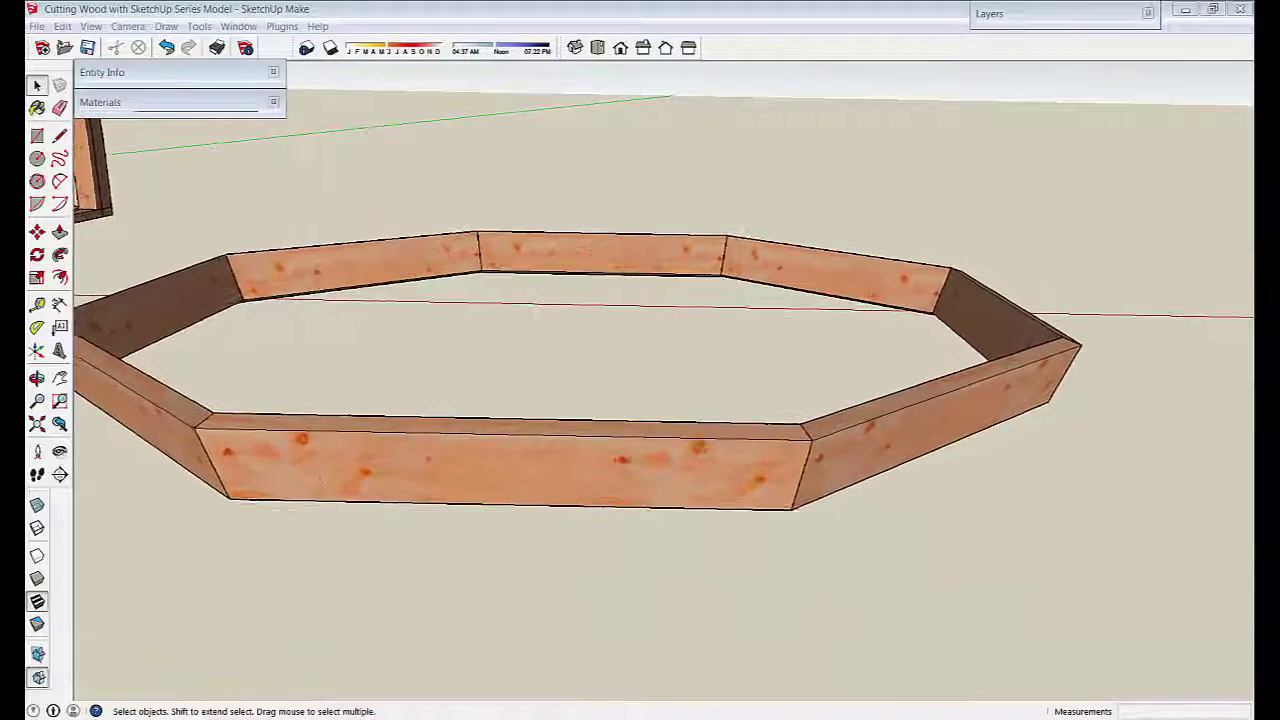
middle_drag(224, 478, 430, 509)
scroll(333, 450, up, 2)
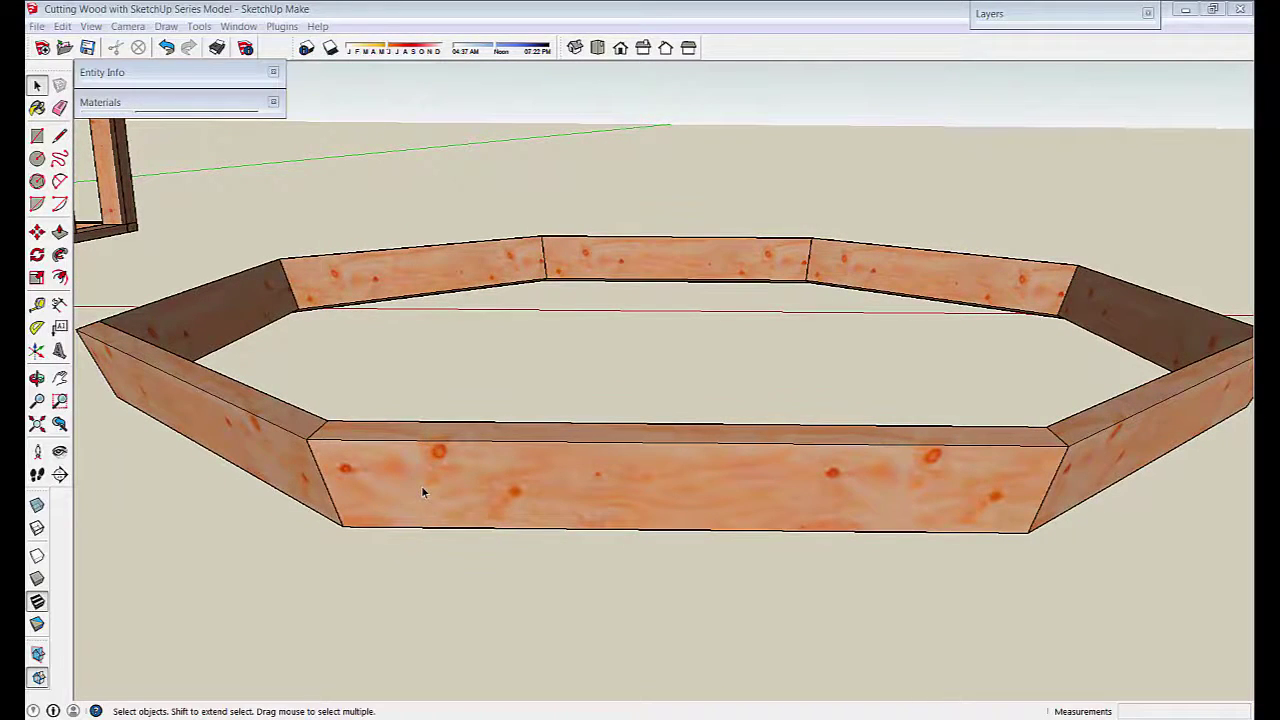
scroll(422, 492, down, 2)
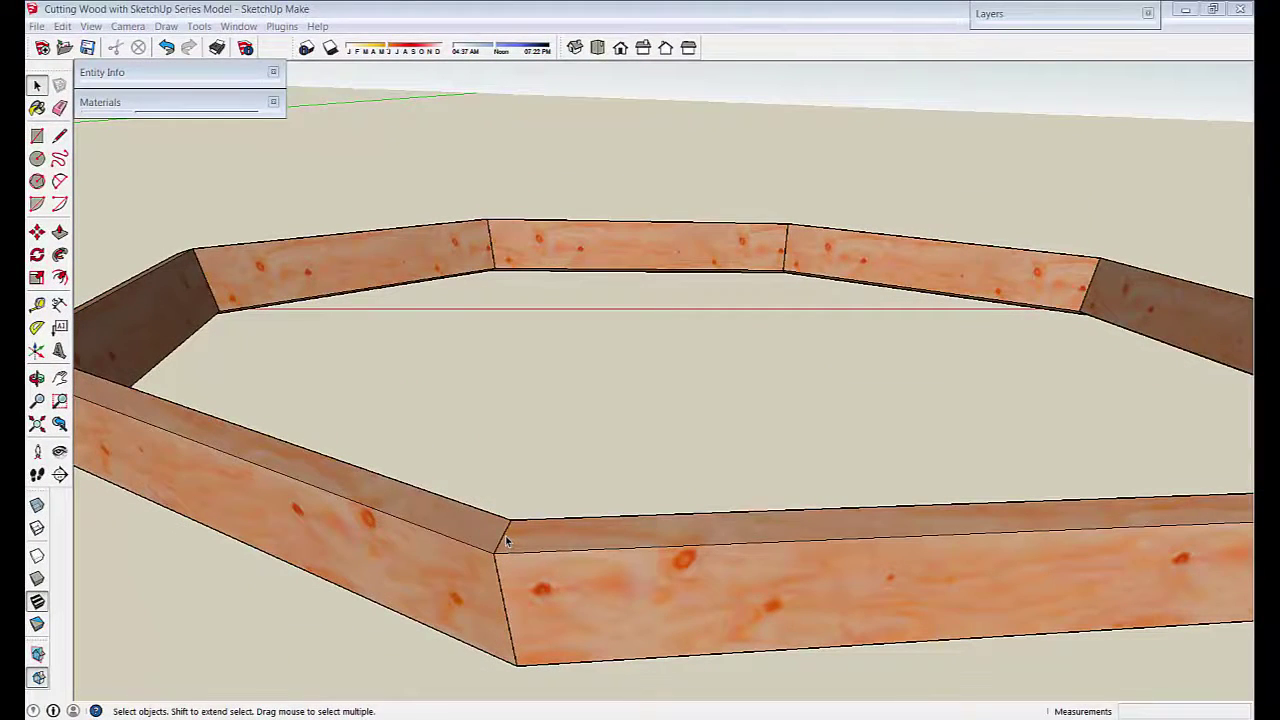
- Open the frame board beside the front one and measure the miter angle across its narrow top face with the Protractor
middle_drag(503, 542, 575, 563)
double_click(498, 564)
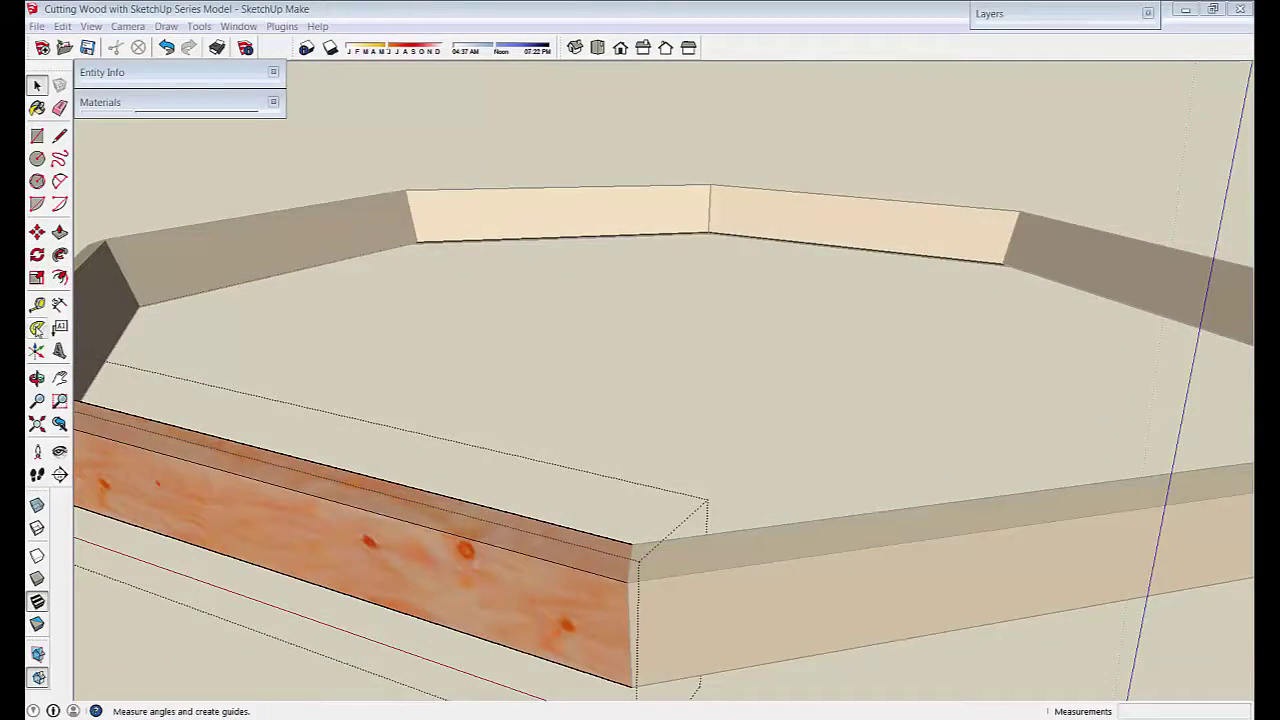
click(37, 328)
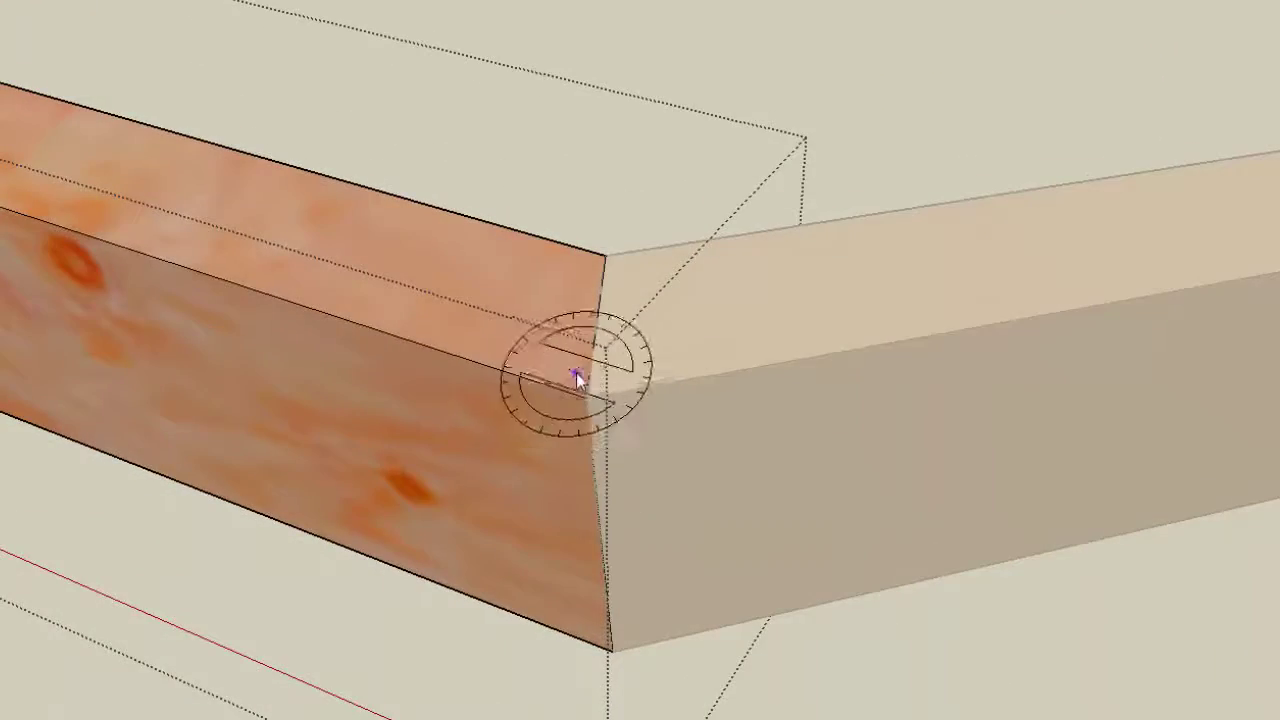
click(560, 360)
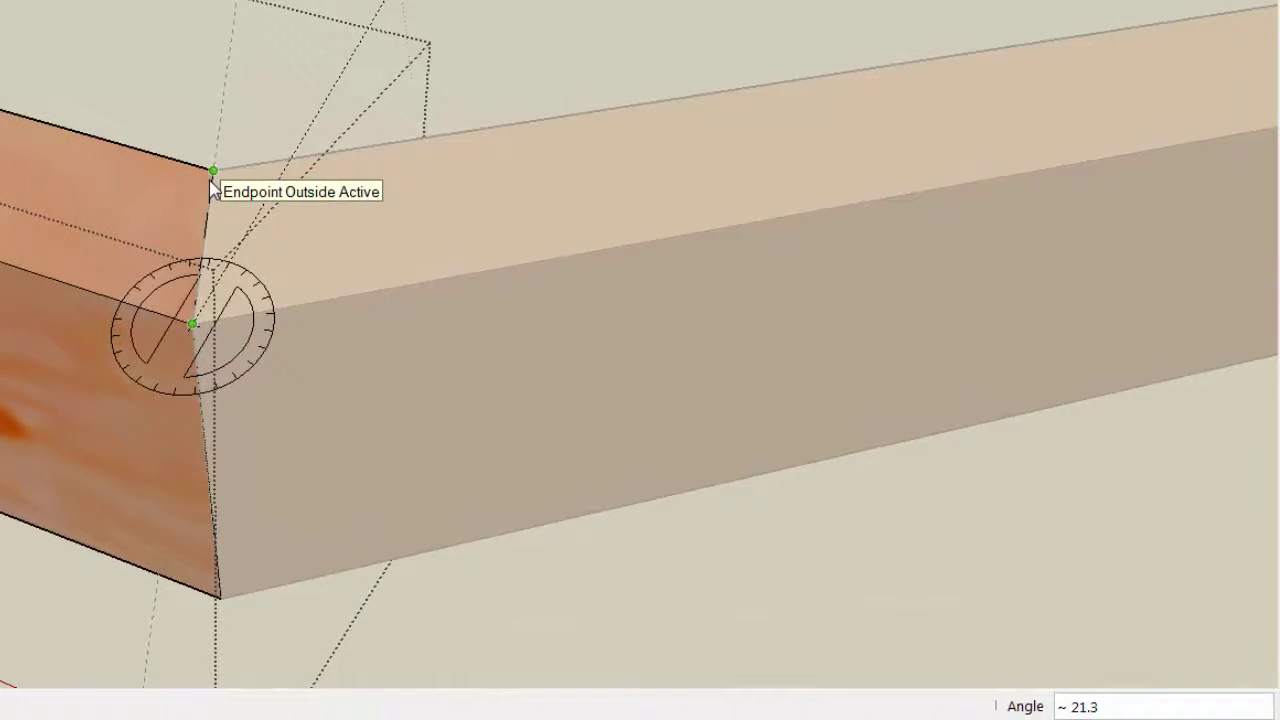
click(210, 181)
- Measure the angle of the cut edge on the same board's wide face with the Protractor
scroll(210, 181, down, 4)
mouse_move(560, 430)
middle_down()
mouse_move(591, 445)
mouse_move(587, 363)
middle_up()
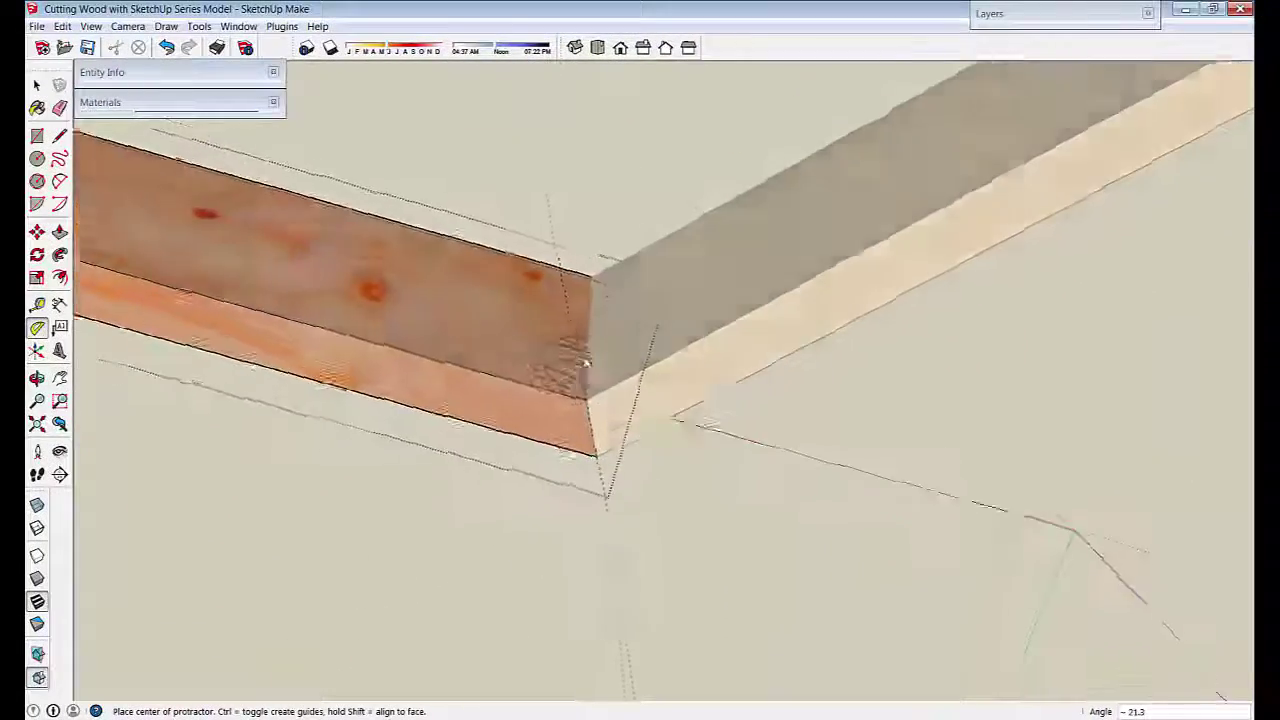
scroll(586, 362, up, 5)
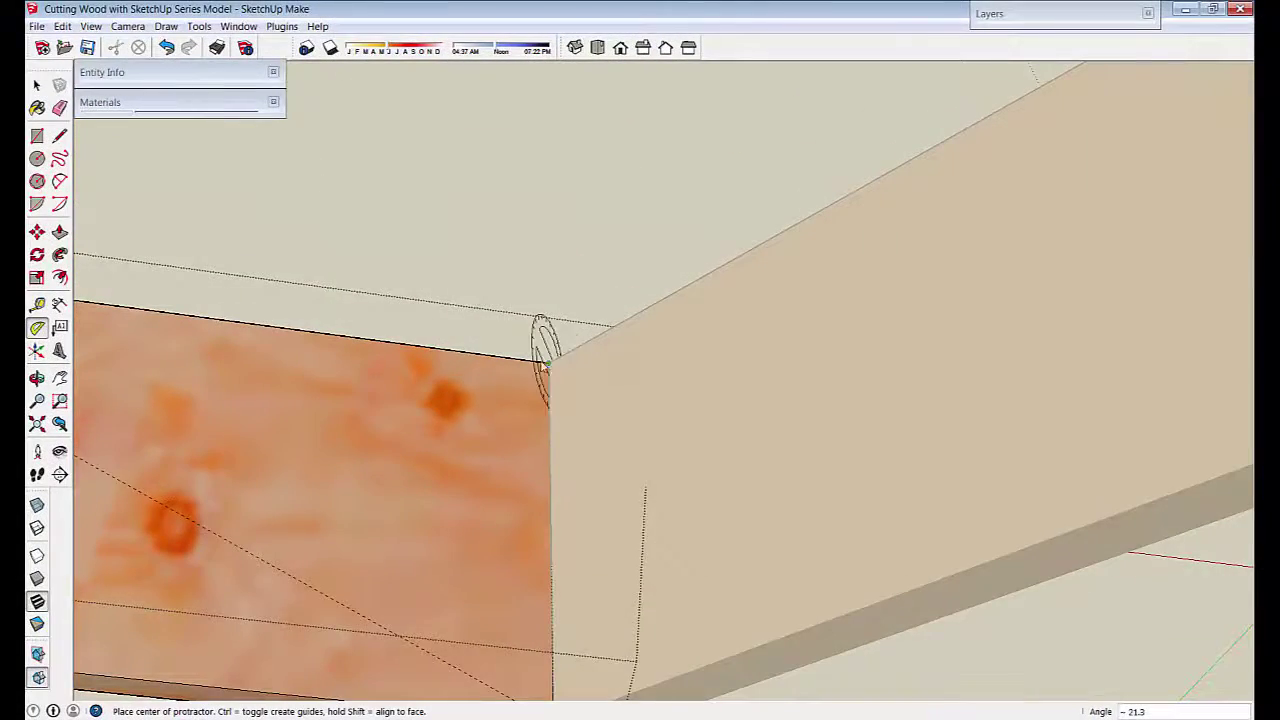
middle_drag(549, 372, 490, 597)
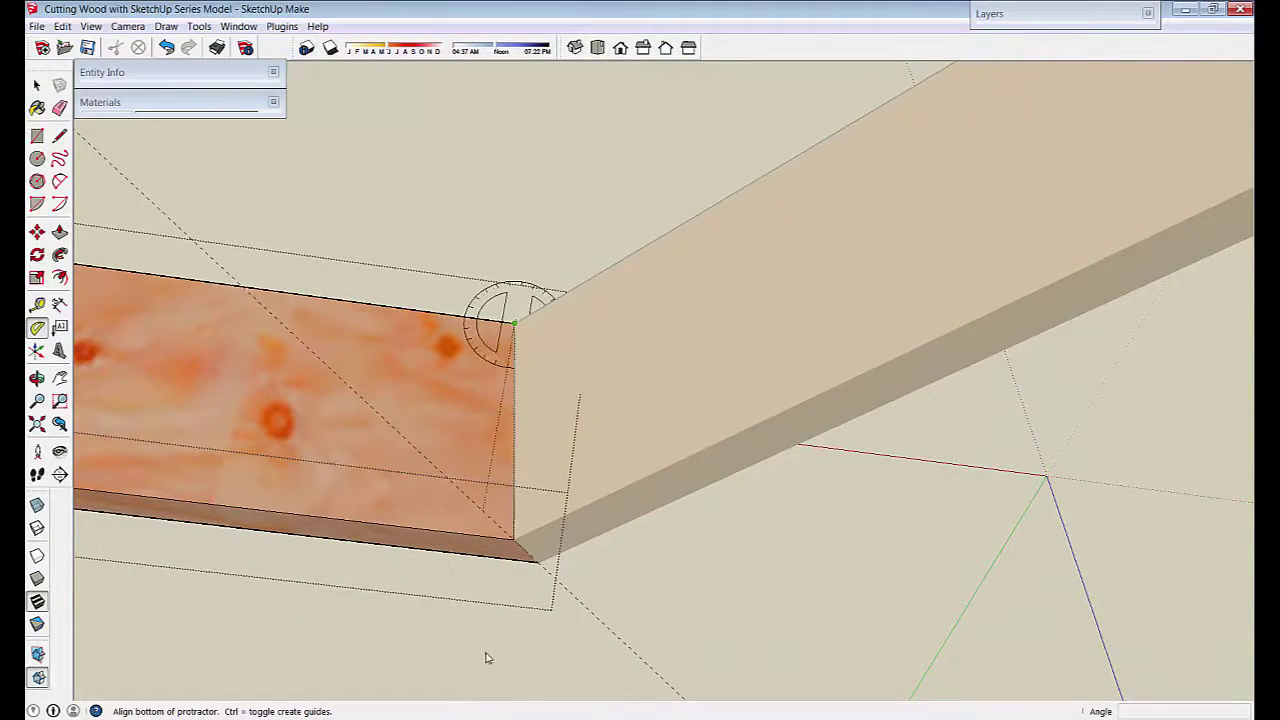
click(494, 613)
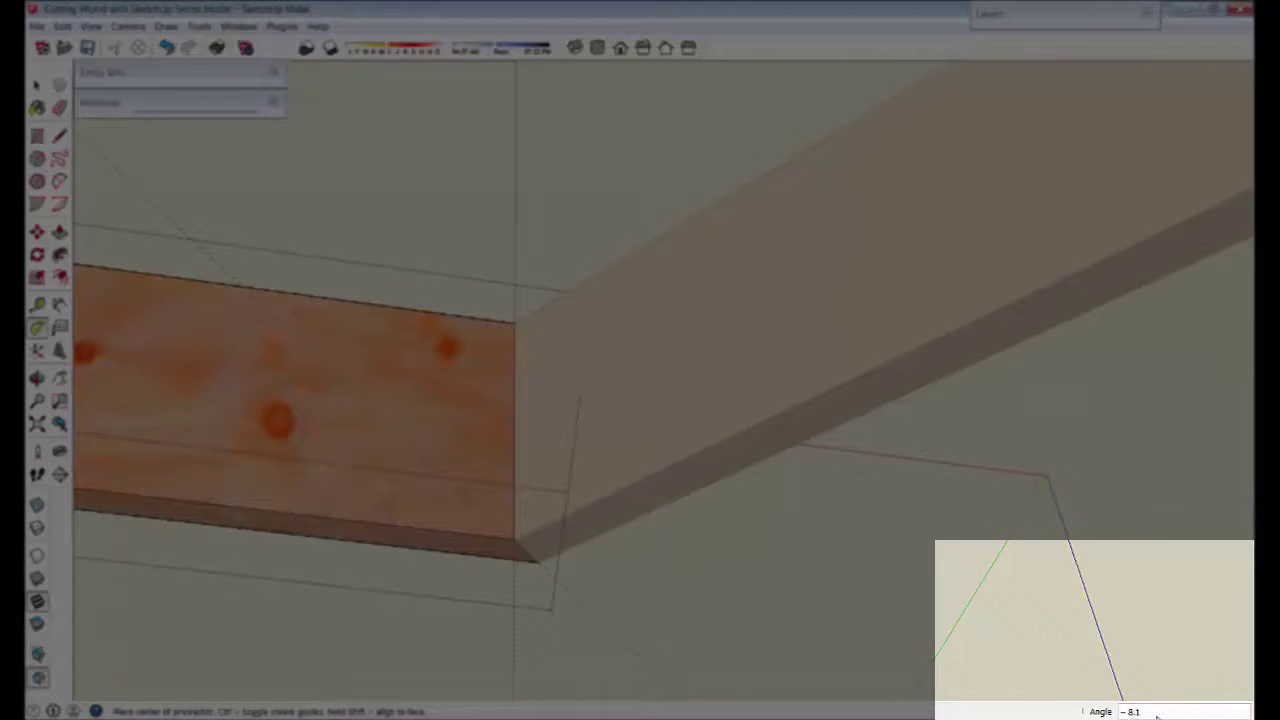
middle_drag(723, 615, 631, 657)
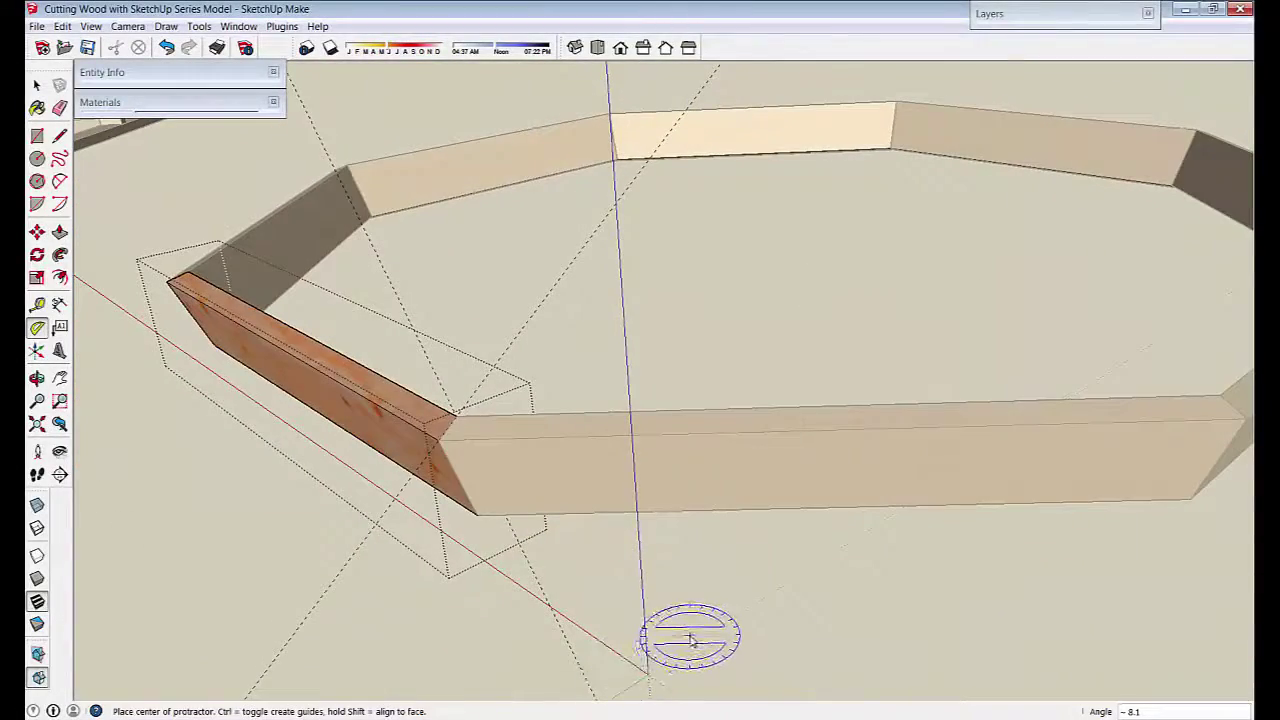
middle_drag(690, 636, 560, 560)
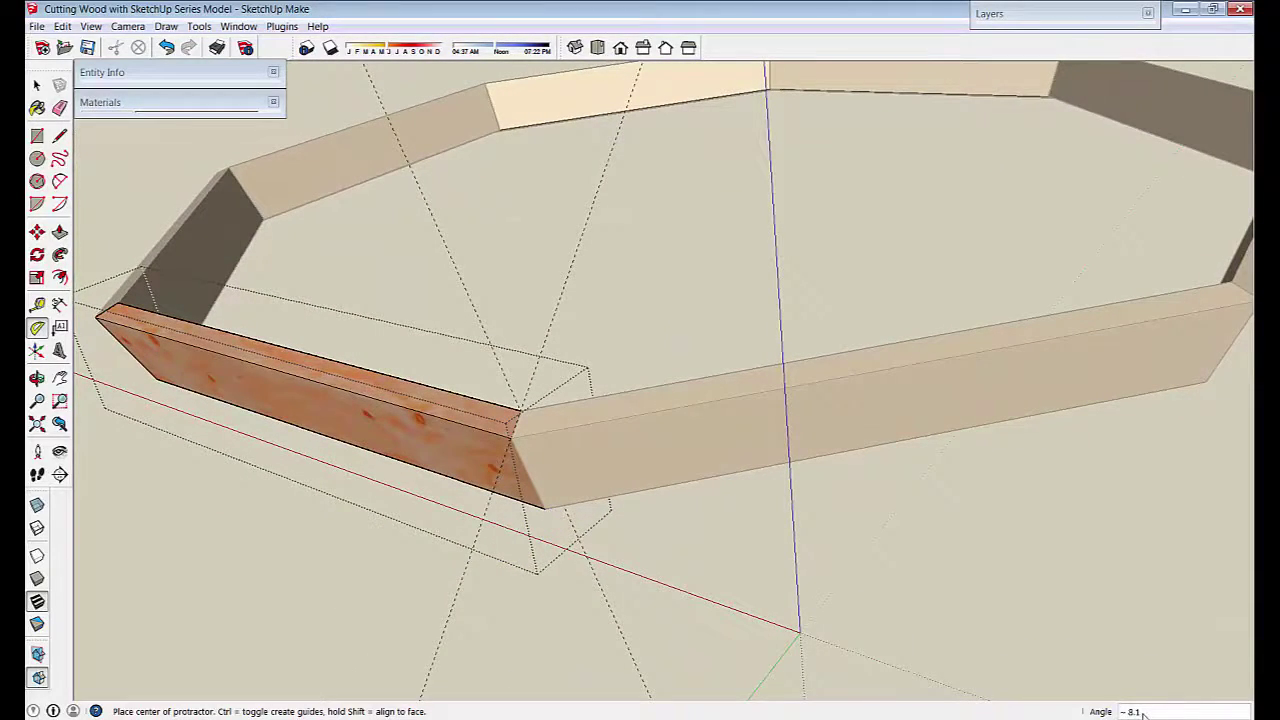
- Delete the Protractor guide lines from the open frame board and finish editing it
scroll(570, 470, up, 6)
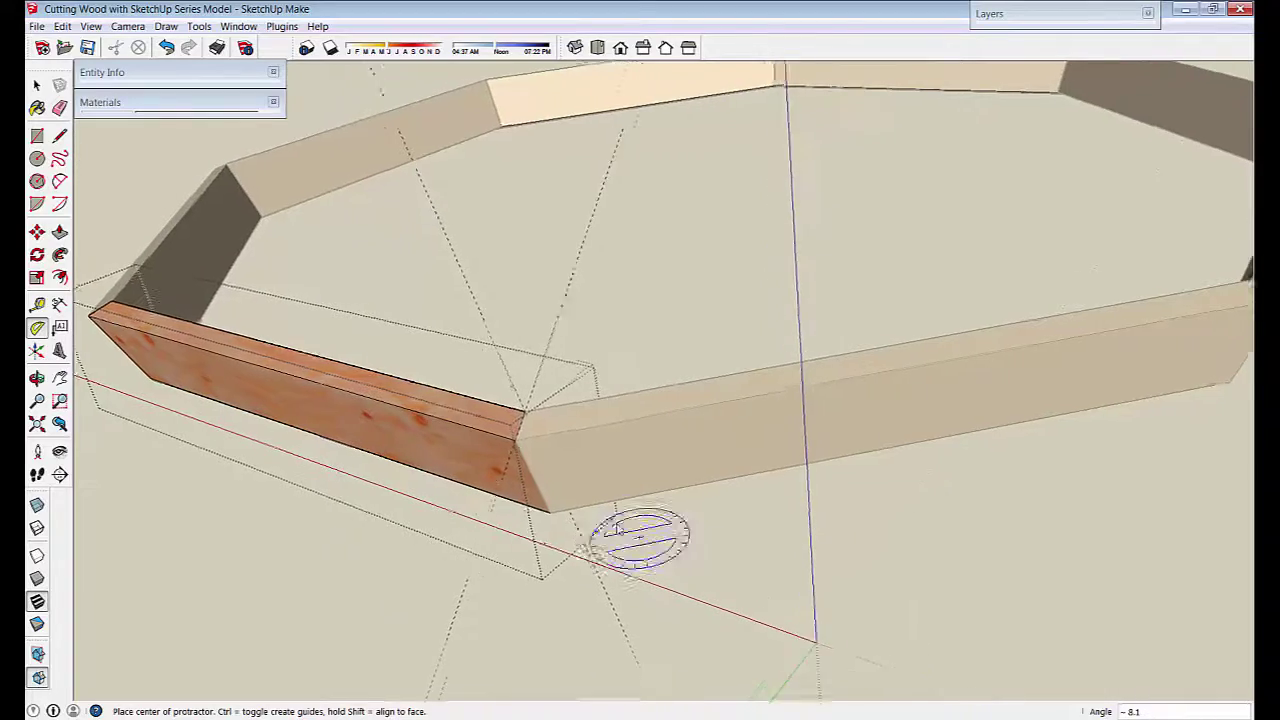
scroll(580, 470, up, 5)
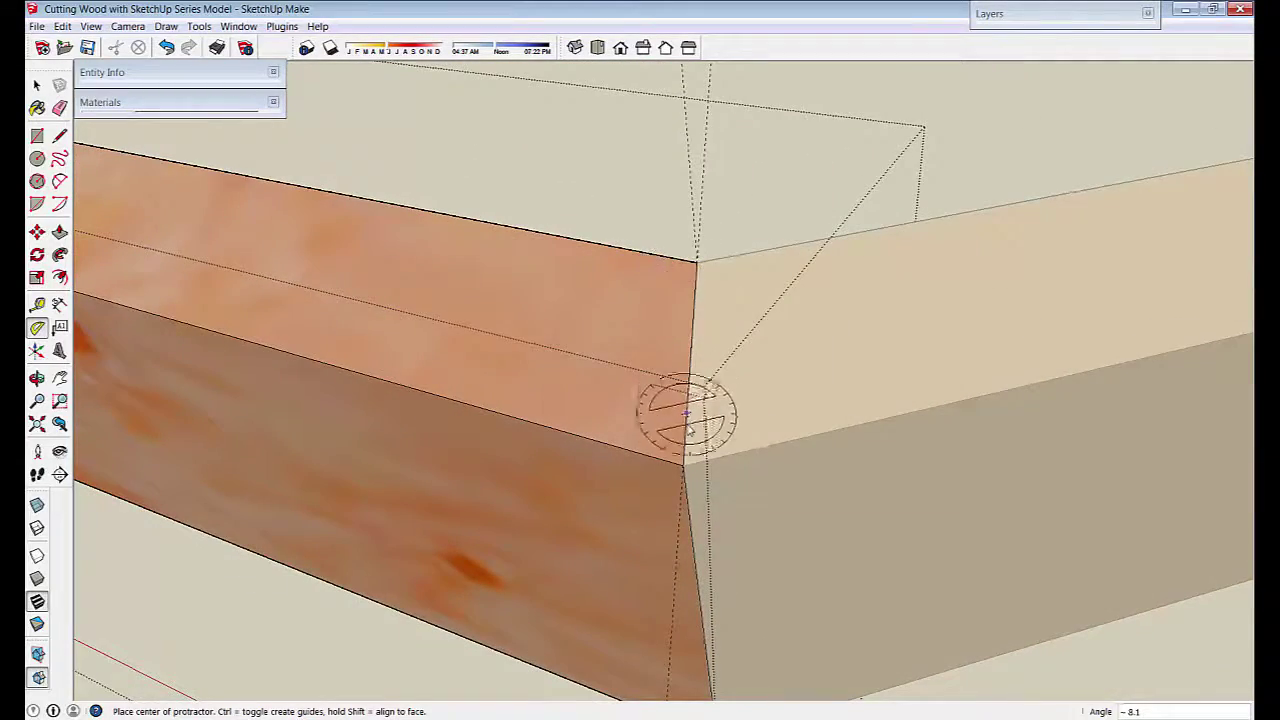
middle_drag(685, 445, 555, 535)
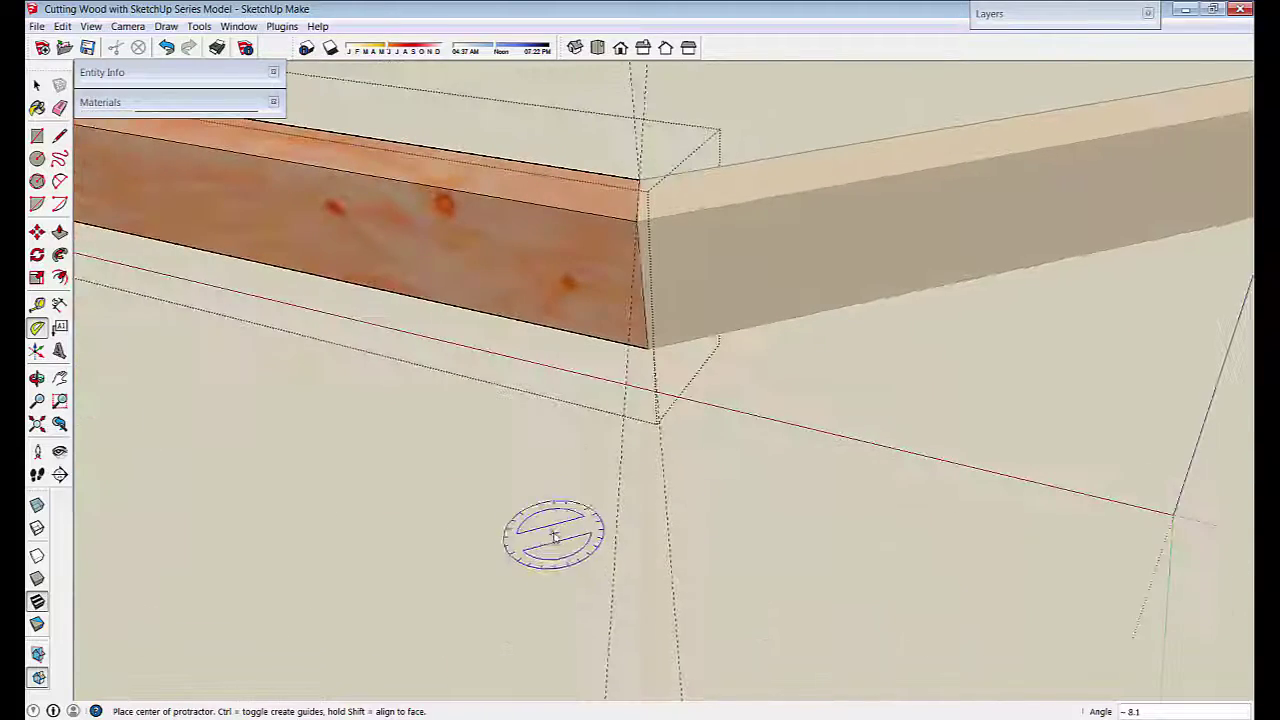
key(space)
click(560, 468)
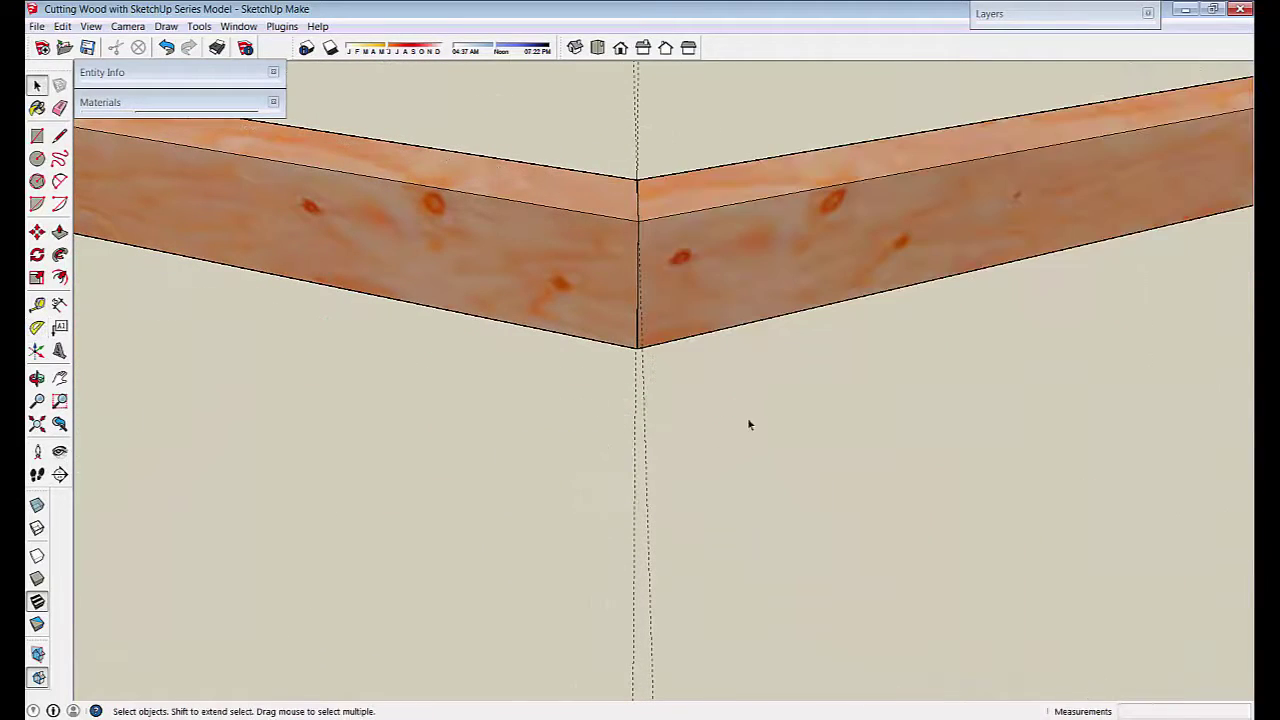
middle_drag(749, 425, 666, 553)
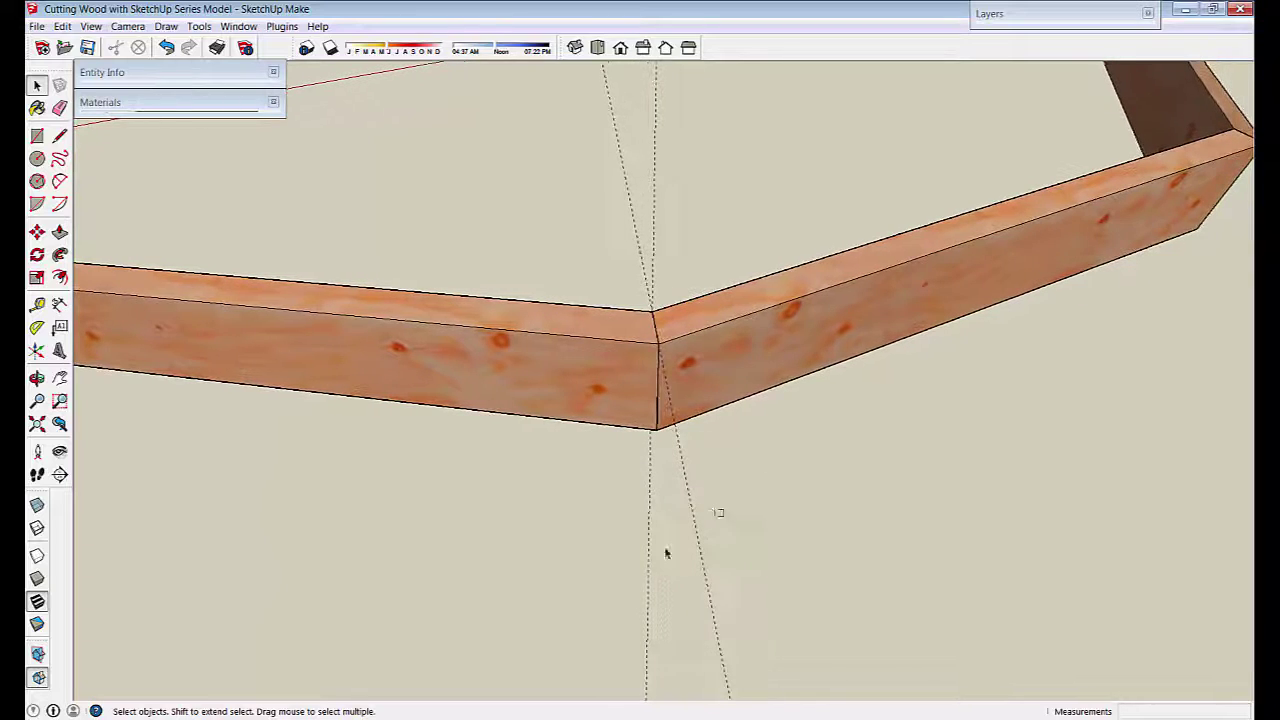
drag(666, 552, 594, 607)
double_click(607, 386)
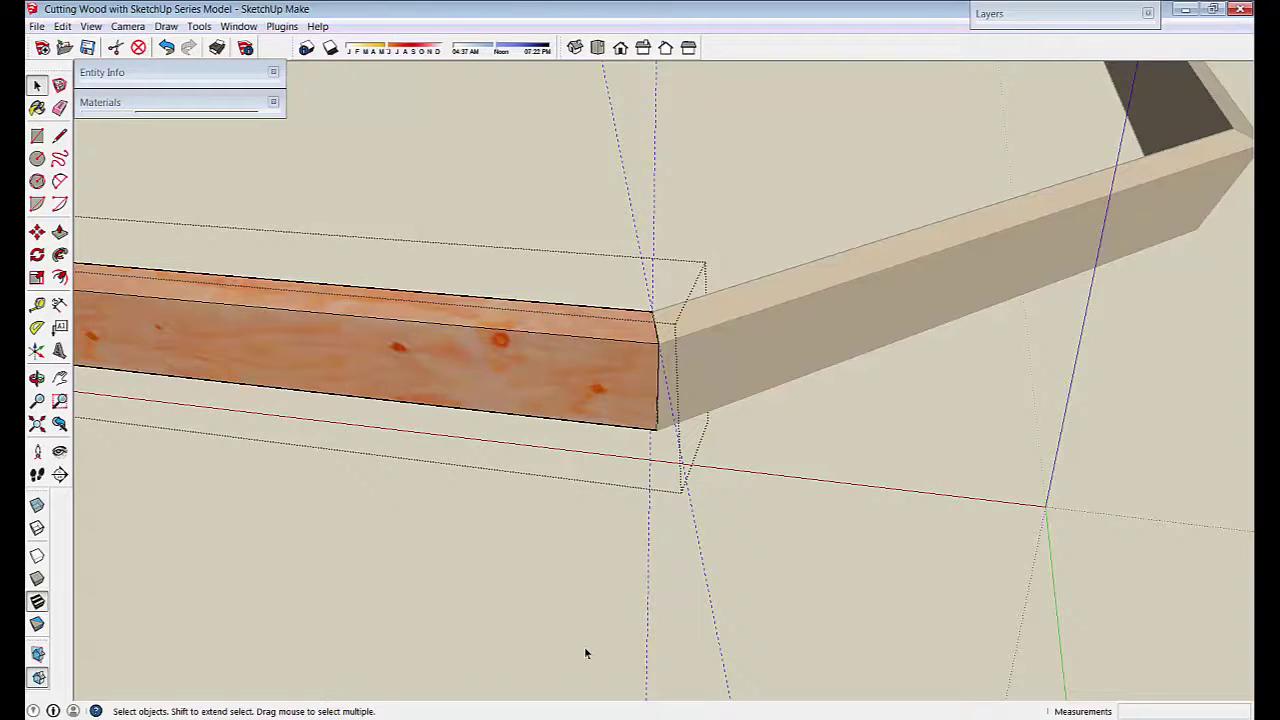
key(Delete)
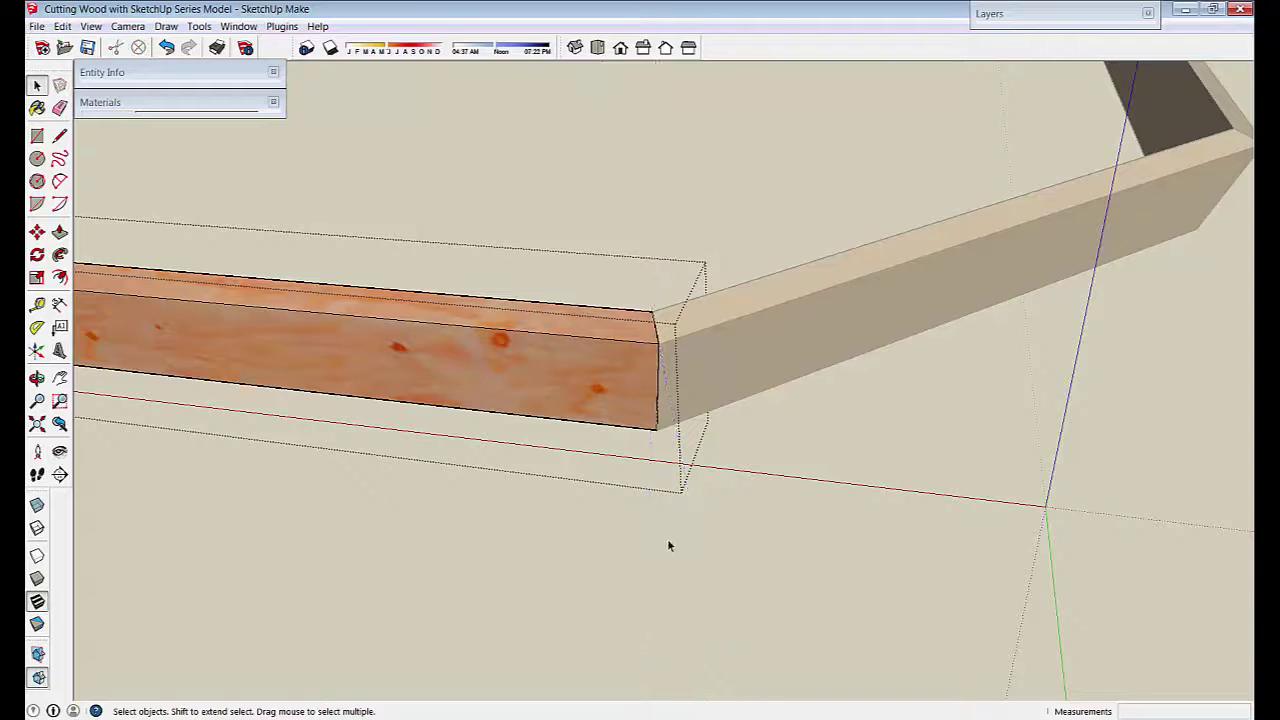
click(688, 544)
- Examine the mitered corner joint and the overall shape of the octagonal frame
middle_drag(690, 490, 608, 443)
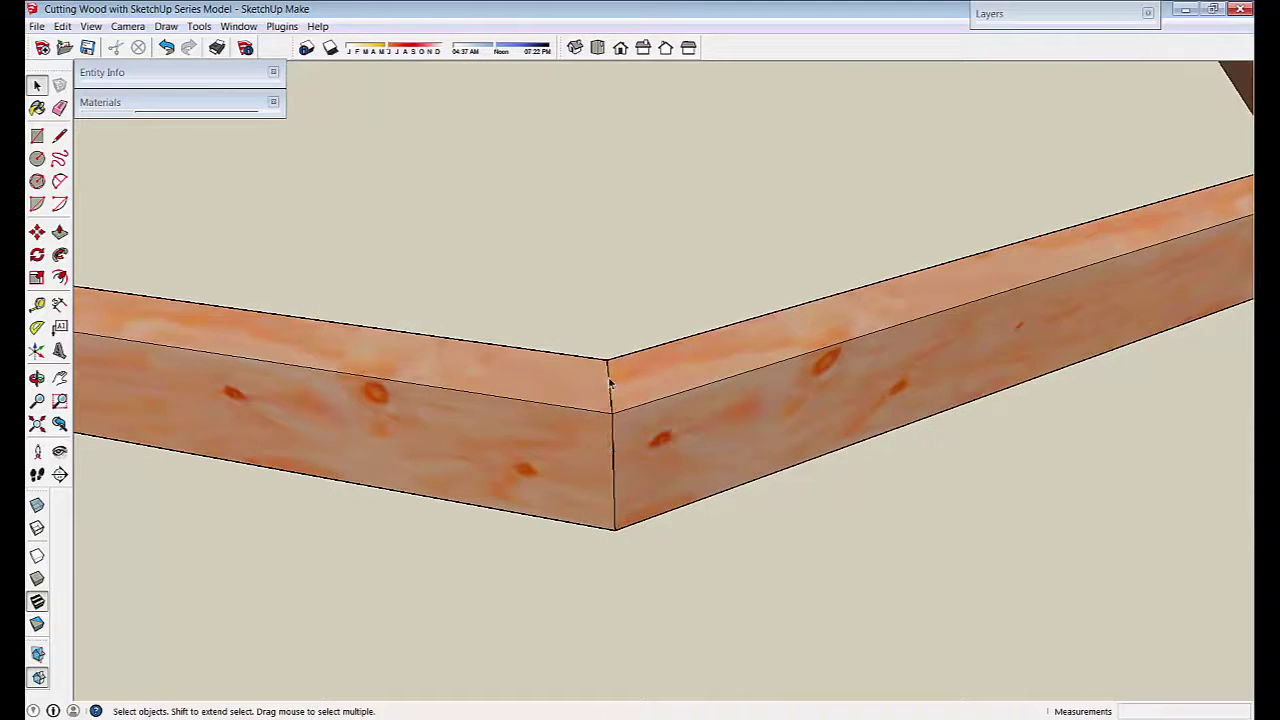
scroll(612, 374, down, 5)
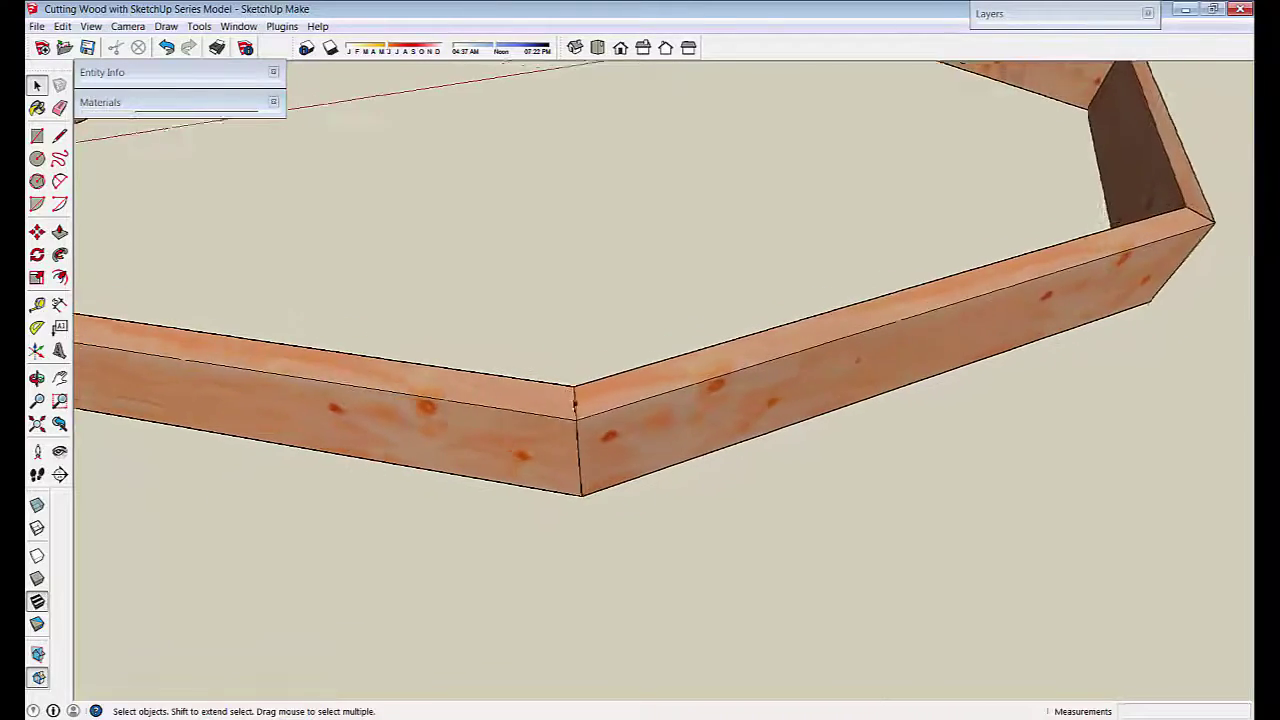
middle_drag(469, 323, 406, 521)
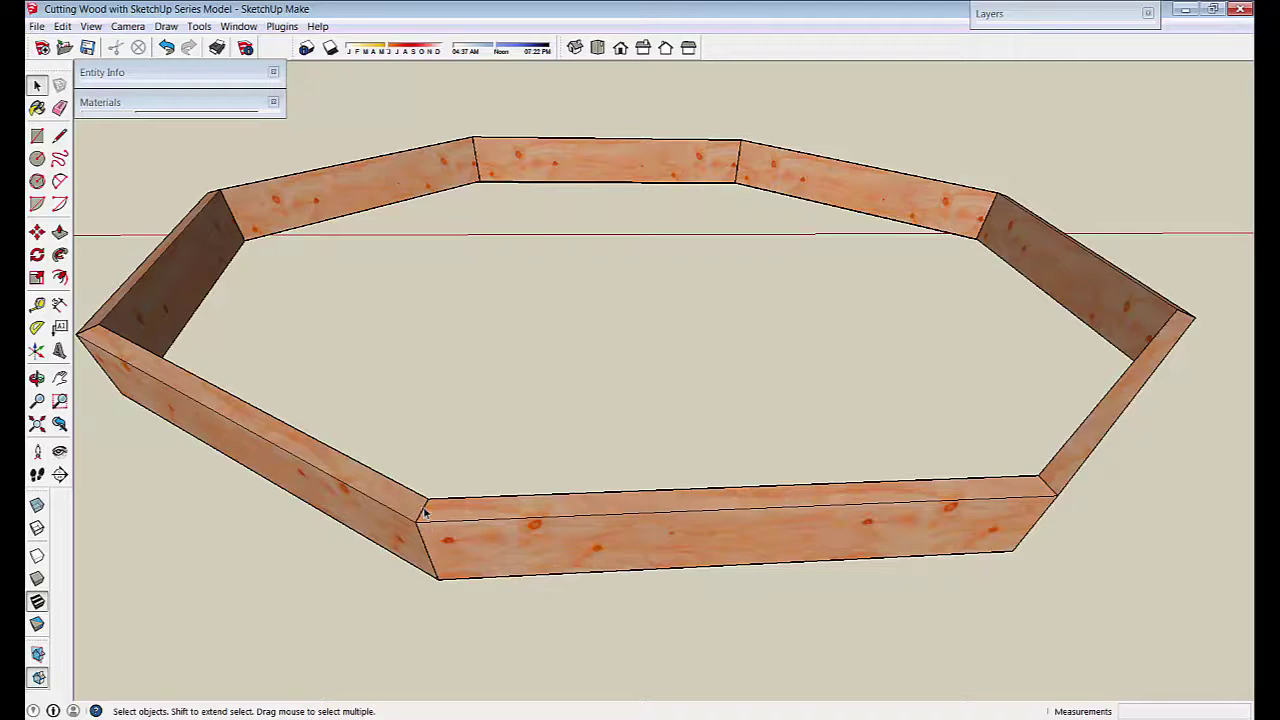
middle_drag(381, 524, 557, 571)
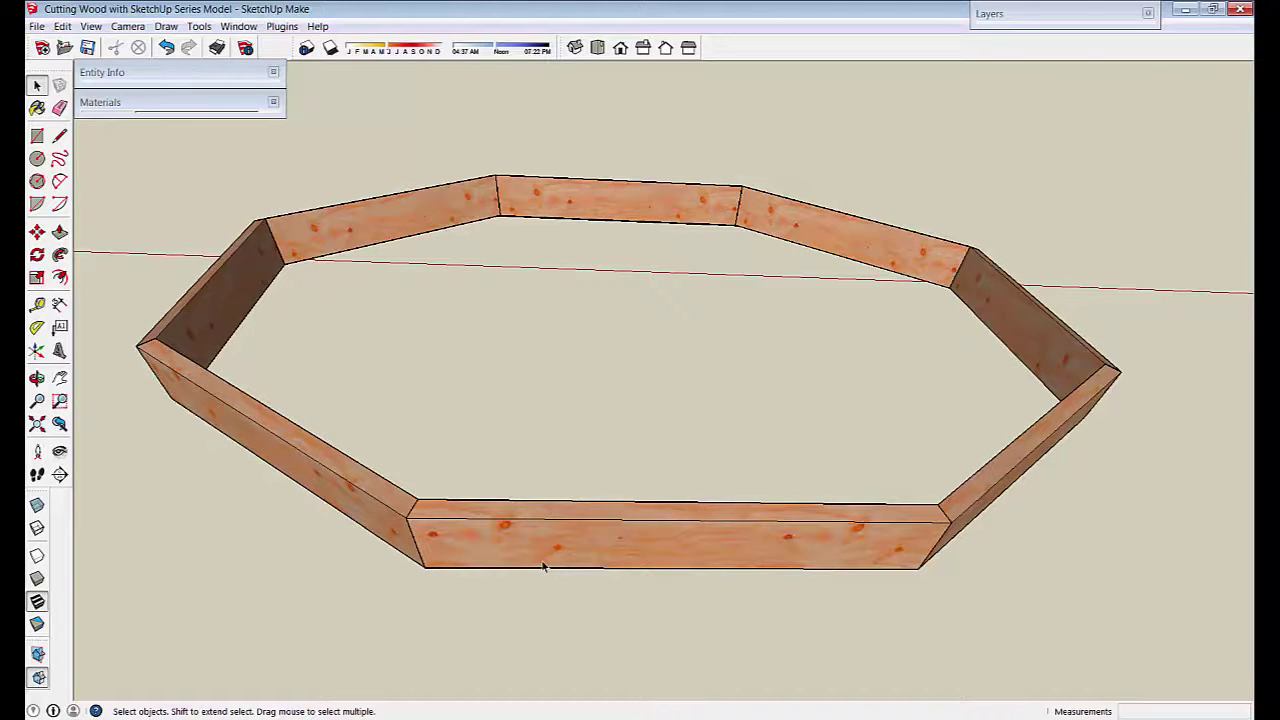
middle_drag(543, 566, 549, 278)
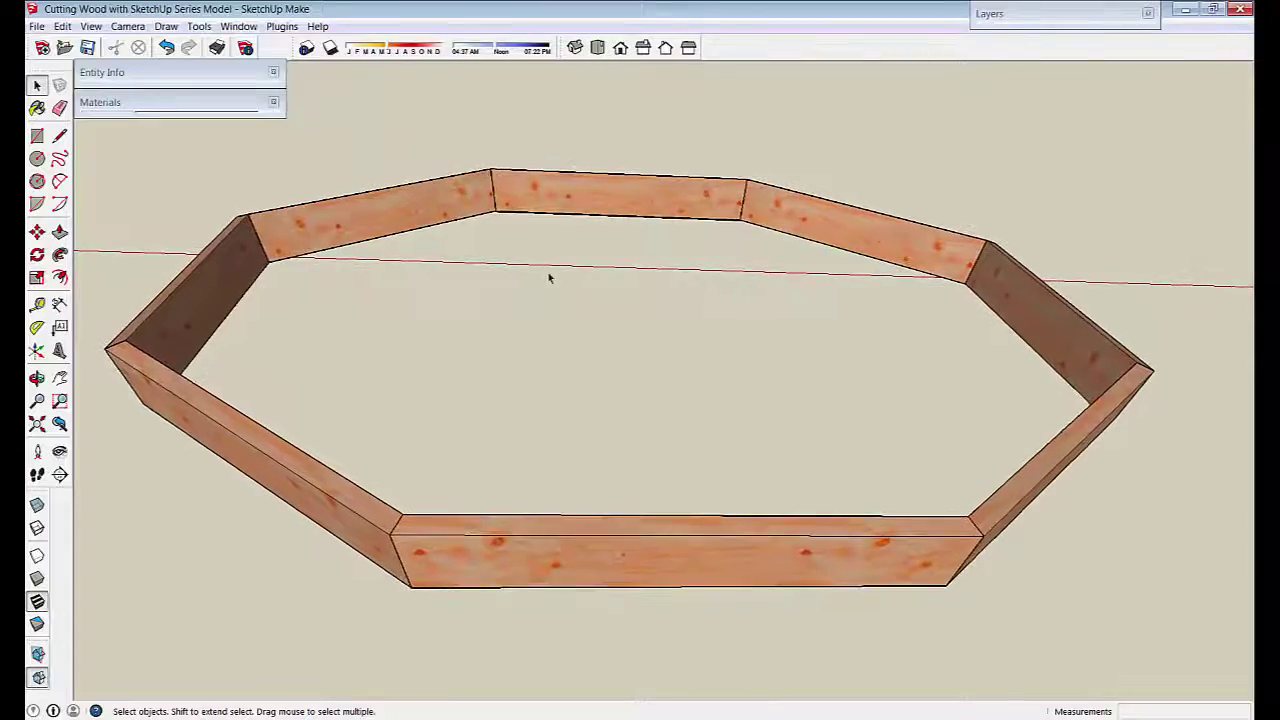
scroll(474, 360, down, 5)
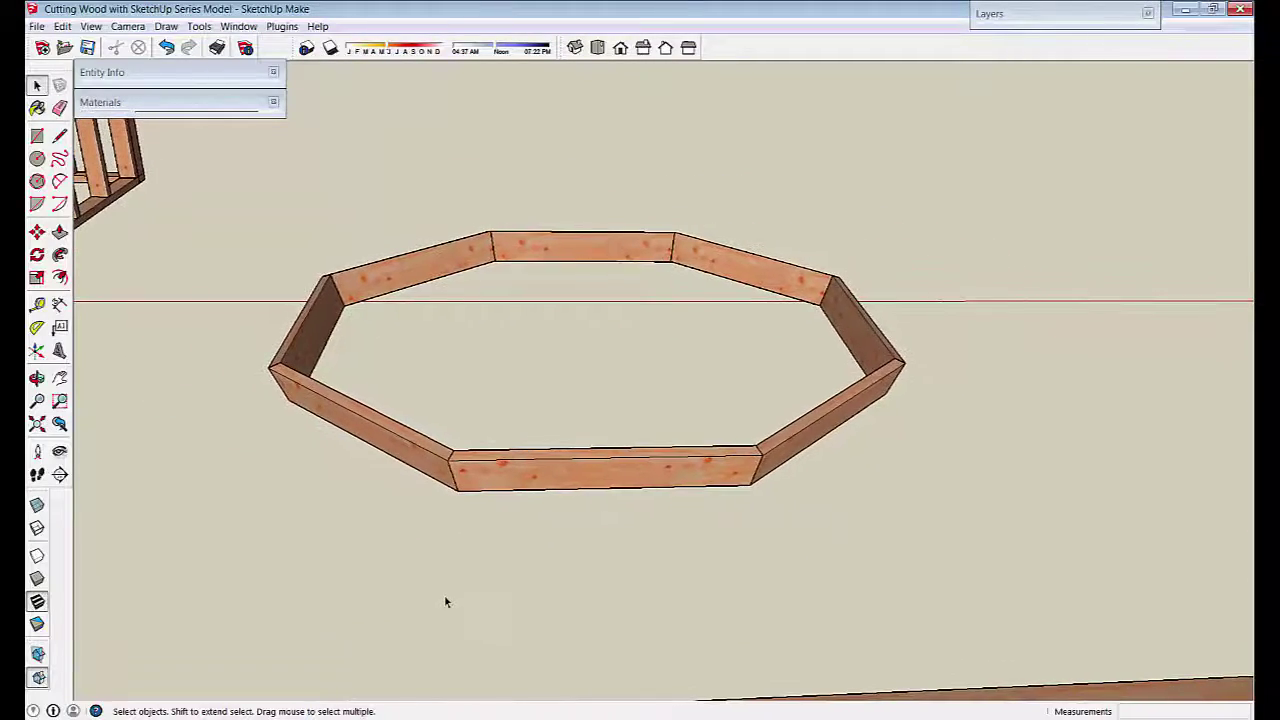
- Draw a 48 by 9.25 inch rectangle starting at the origin and extrude it 1 1/2" into a board
scroll(446, 601, down, 5)
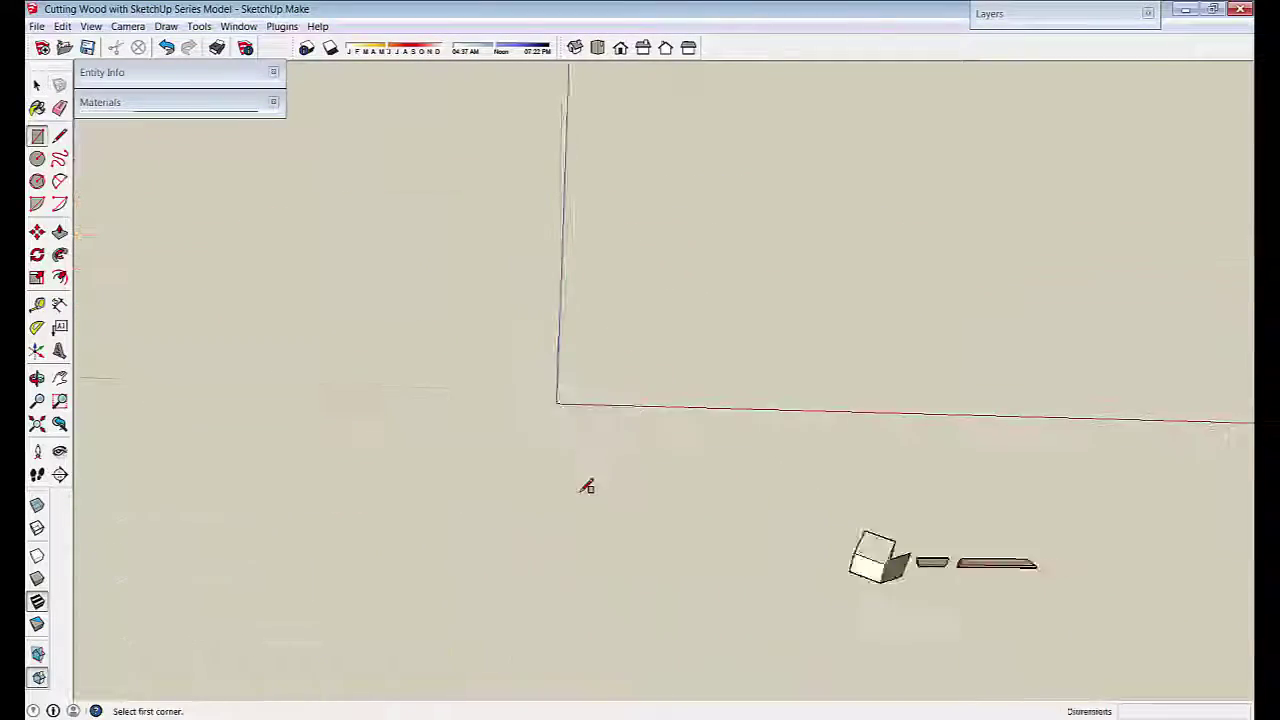
middle_drag(587, 486, 314, 463)
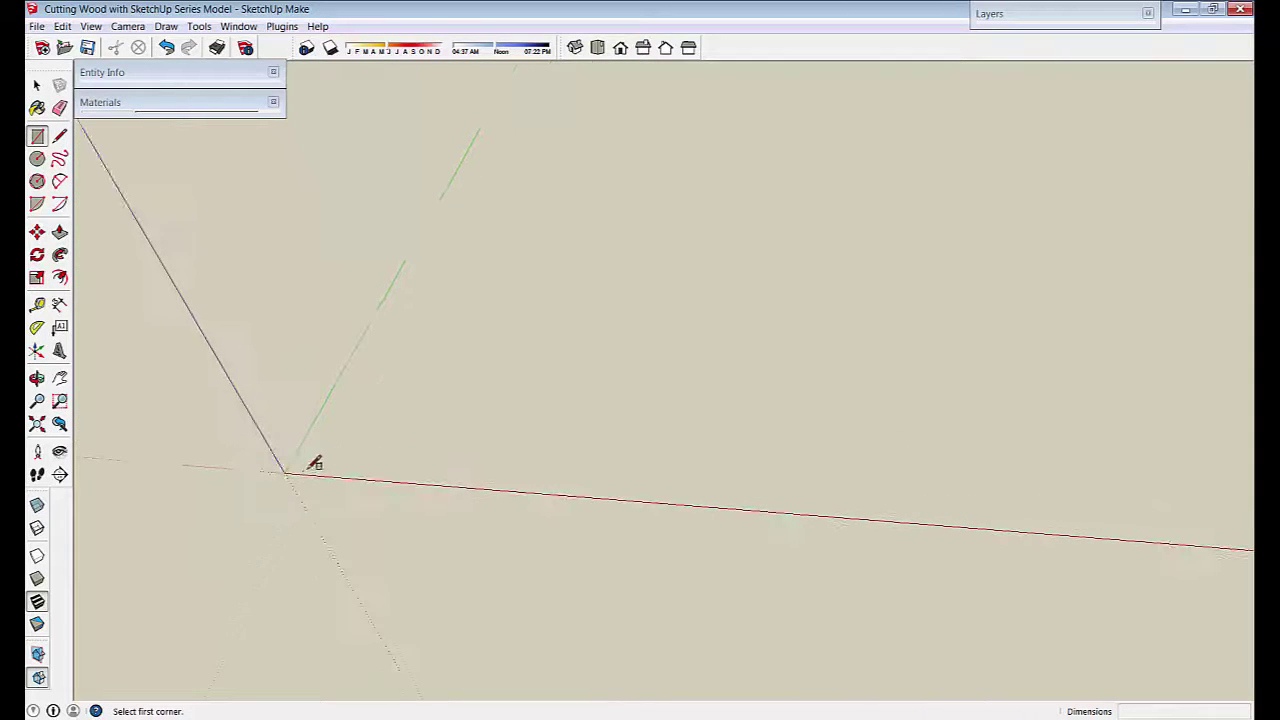
click(742, 458)
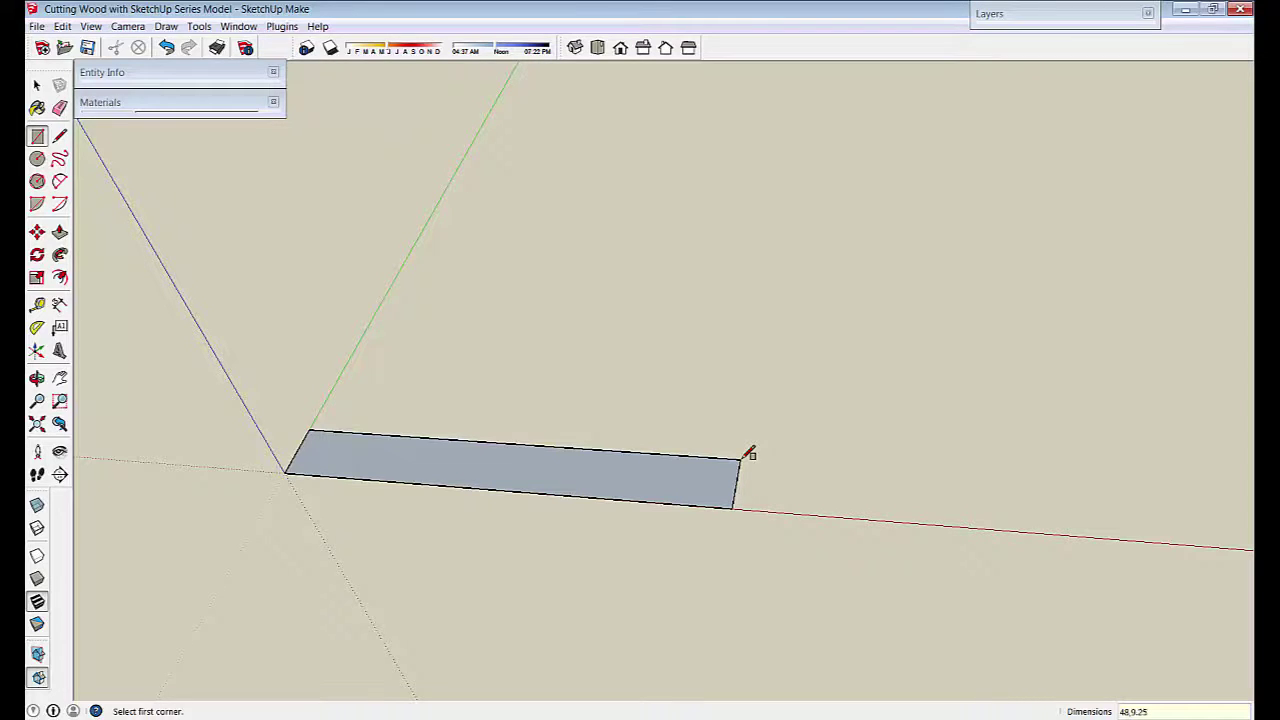
key(Return)
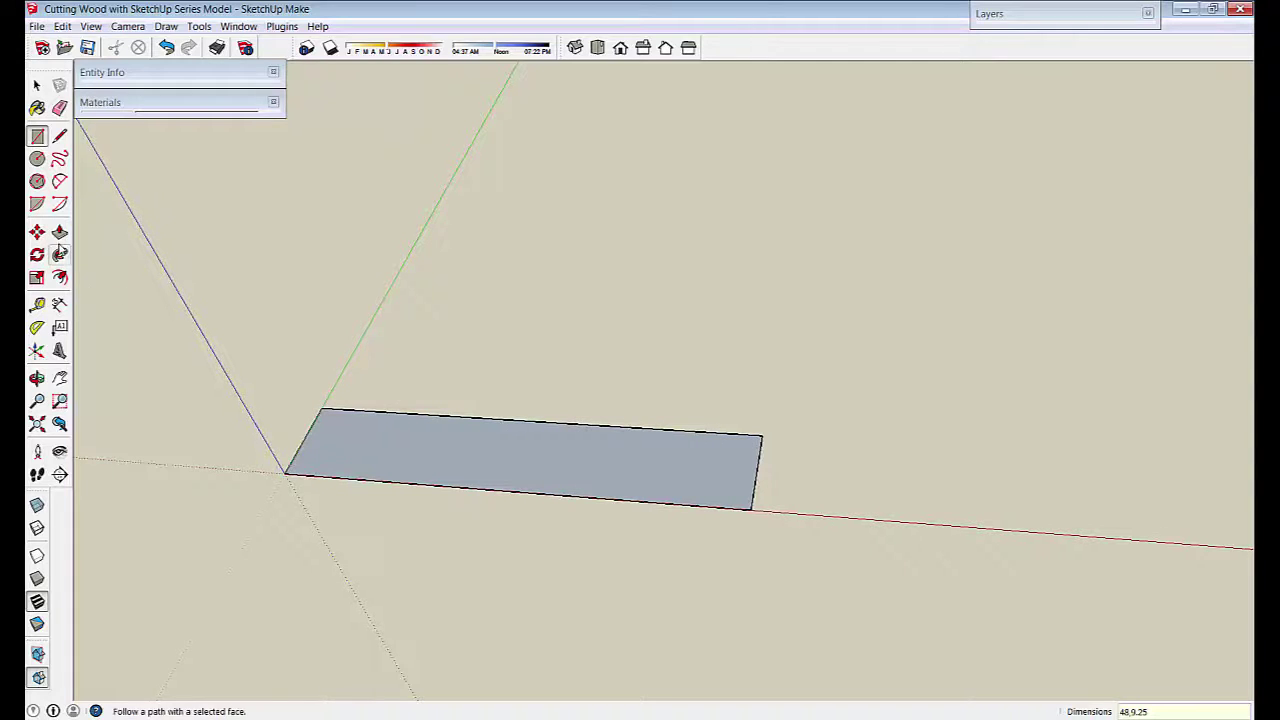
click(60, 233)
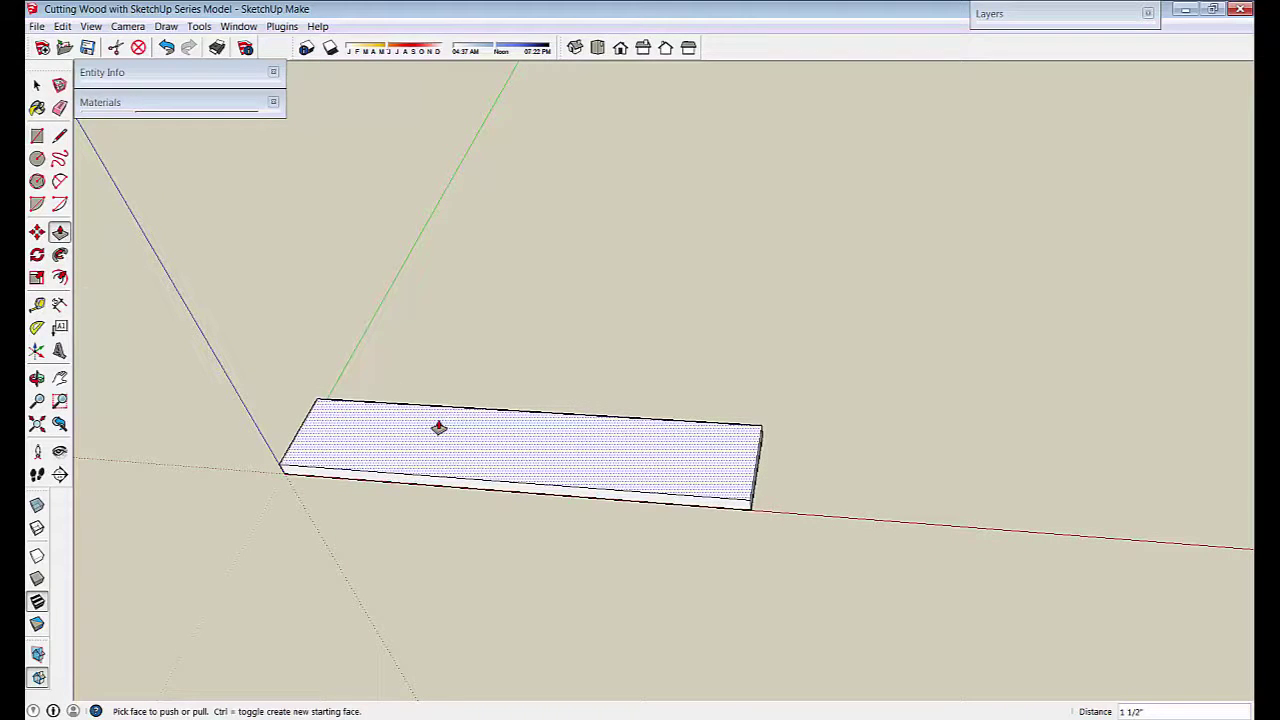
key(Return)
- Paint the entire new board with the Wood_Plywood_Knots material sampled from one of the existing boards
middle_drag(439, 428, 526, 460)
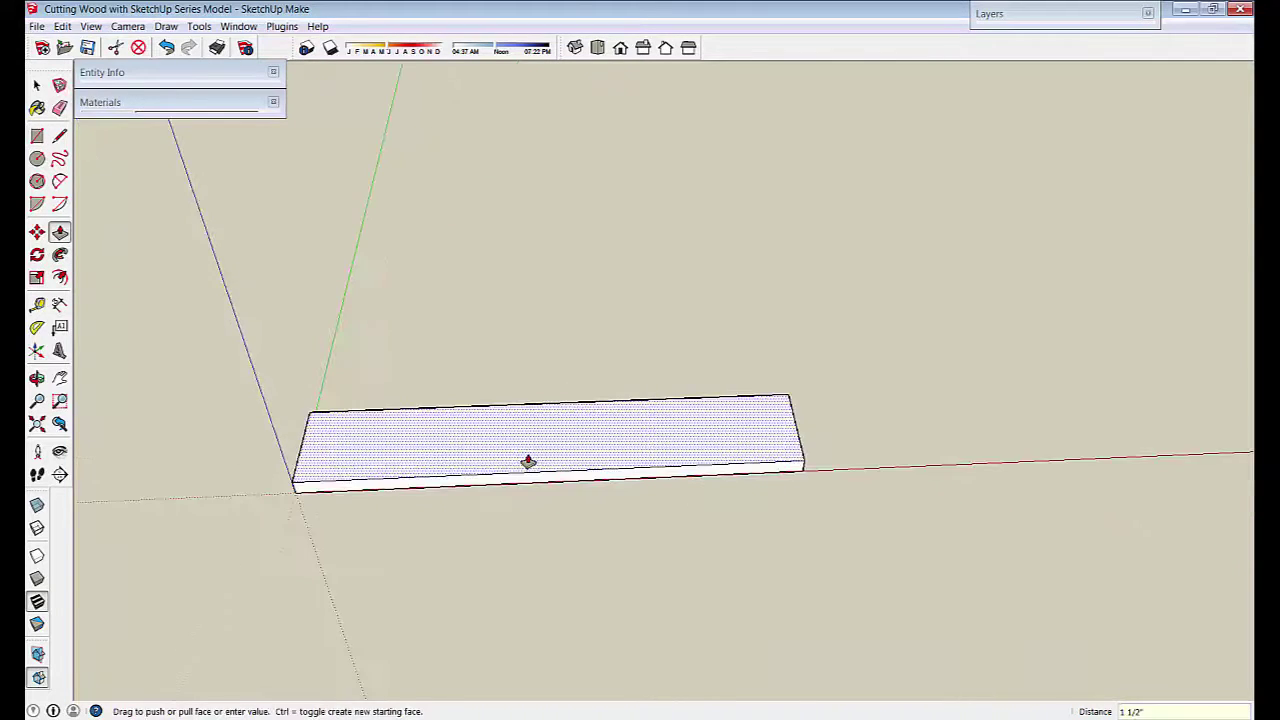
key(space)
triple_click(517, 447)
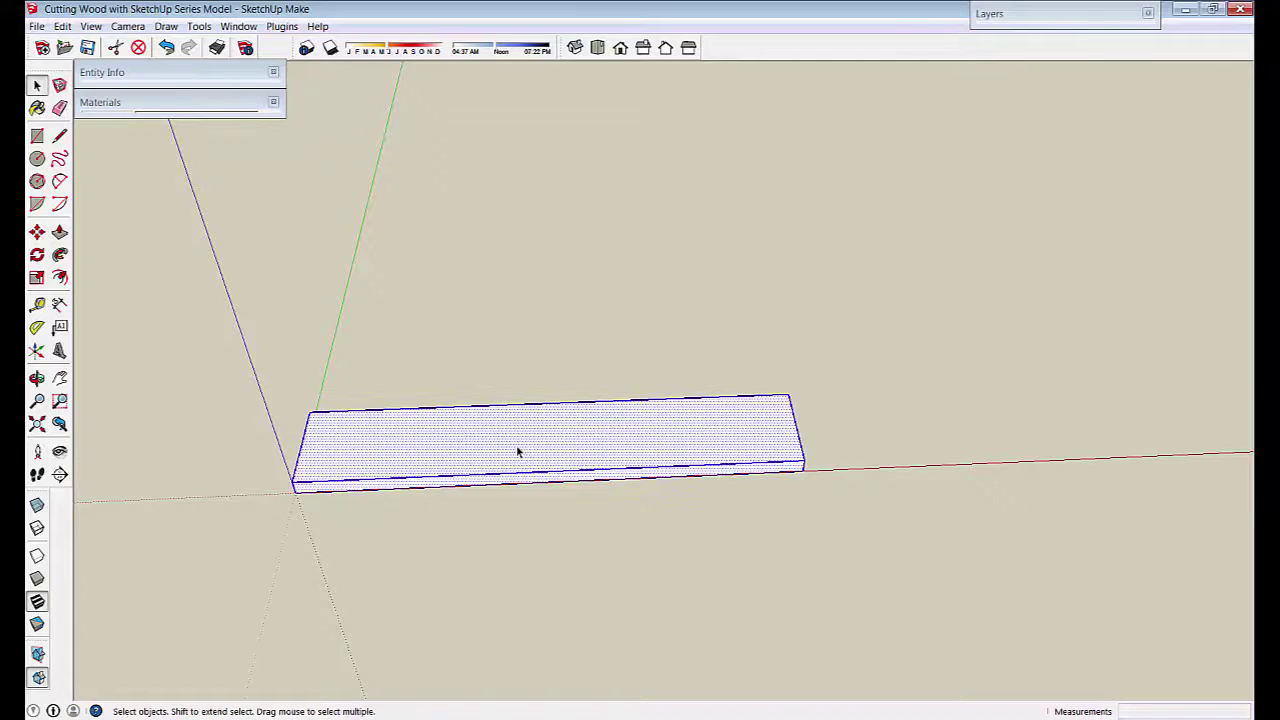
click(165, 106)
click(270, 185)
scroll(677, 437, down, 8)
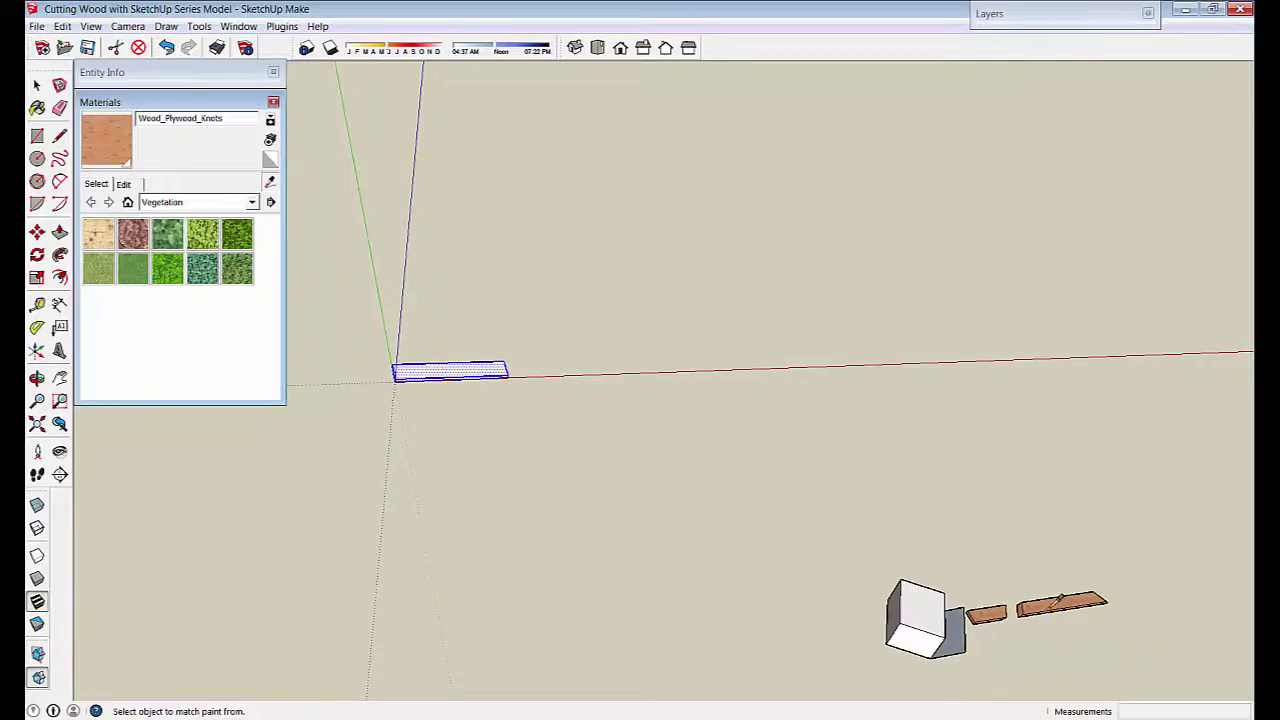
click(1051, 608)
middle_drag(580, 450, 663, 517)
scroll(574, 594, up, 6)
mouse_move(574, 594)
middle_down()
mouse_move(894, 620)
mouse_move(600, 450)
mouse_move(551, 534)
mouse_move(649, 553)
middle_up()
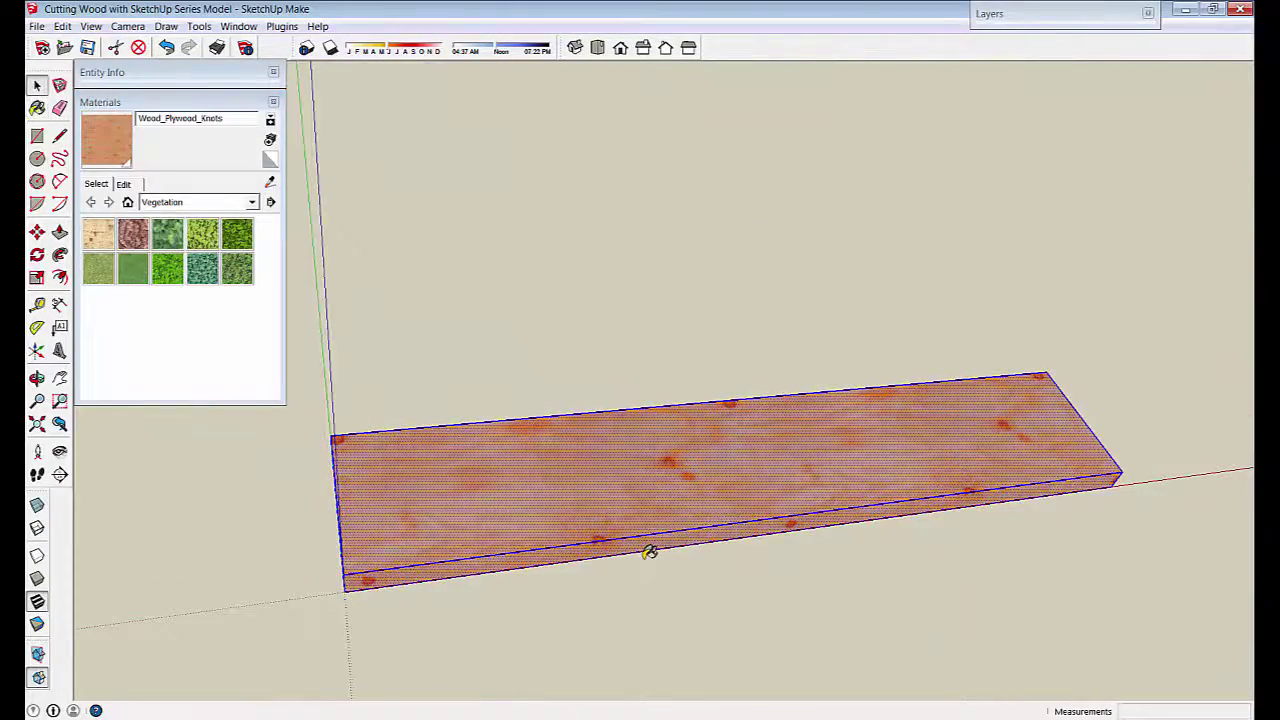
- Make the painted board a group and collapse the material settings
key(space)
scroll(562, 566, down, 5)
mouse_move(560, 568)
middle_down()
mouse_move(523, 487)
mouse_move(662, 488)
mouse_move(627, 498)
middle_up()
right_click(627, 498)
click(667, 386)
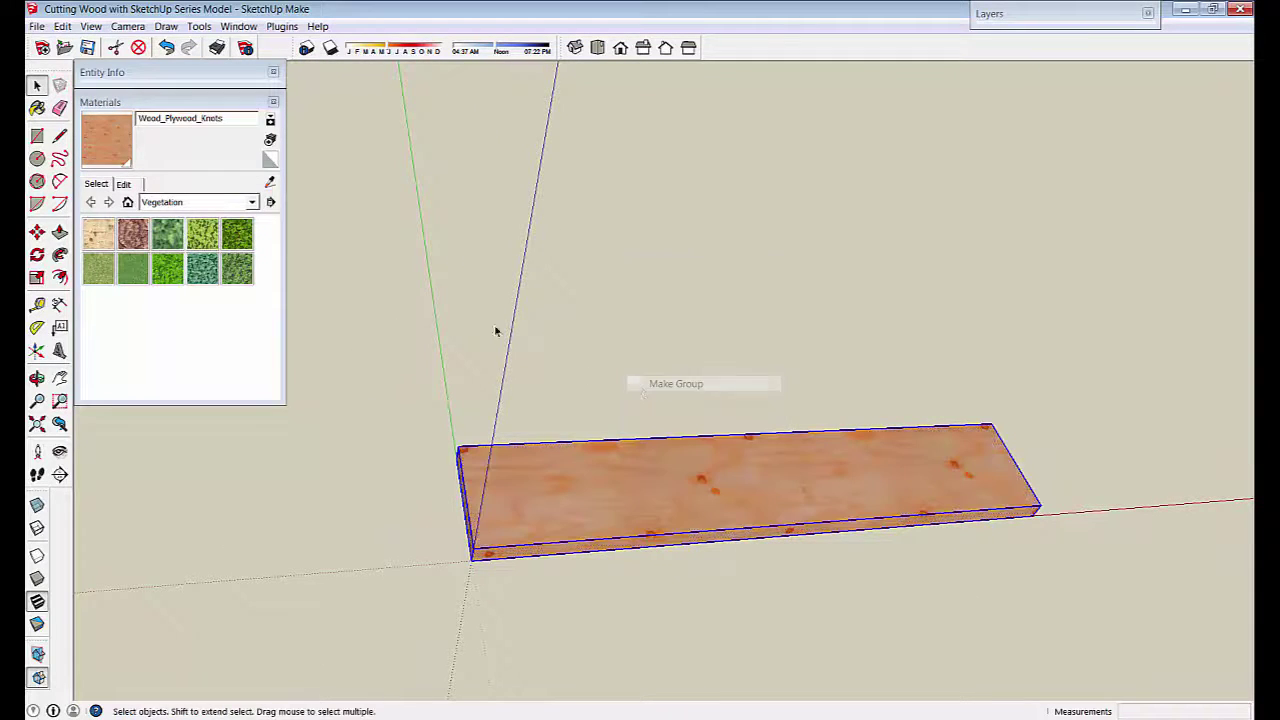
click(271, 104)
- Move the grouped board away from the origin along the green axis by about 9' 10"
middle_drag(440, 455, 74, 423)
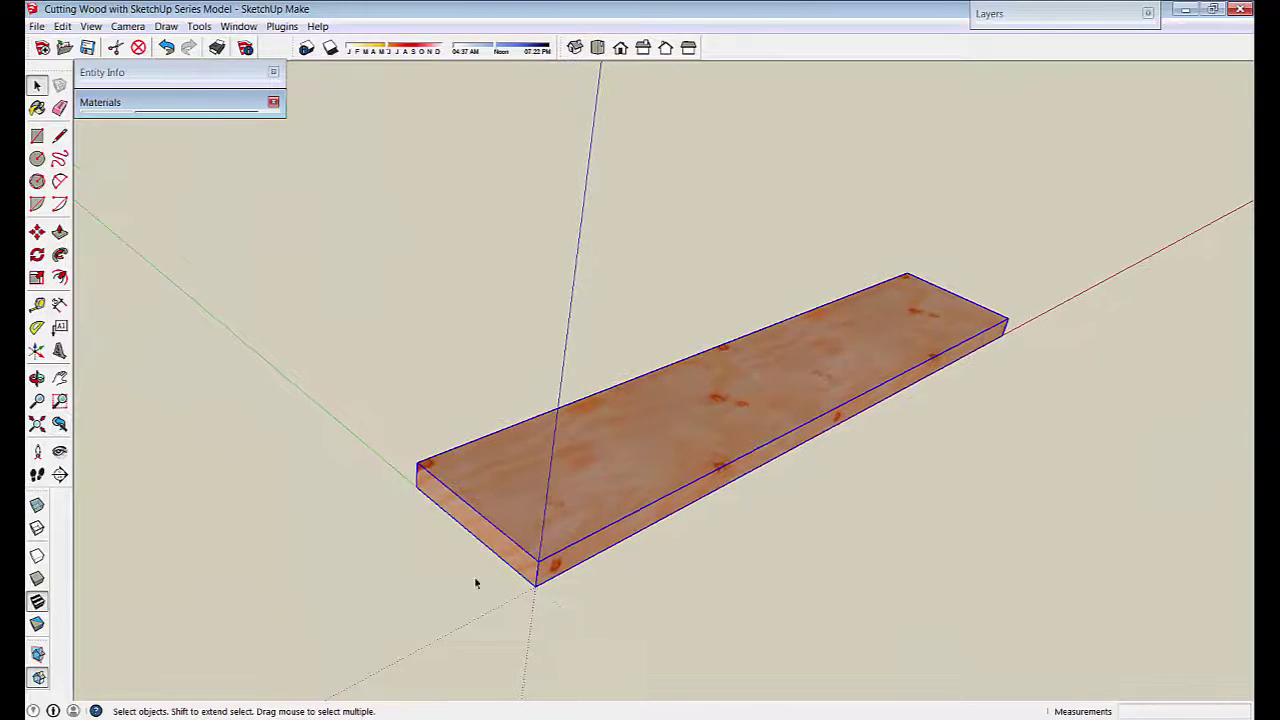
scroll(600, 503, down, 3)
middle_drag(600, 503, 491, 408)
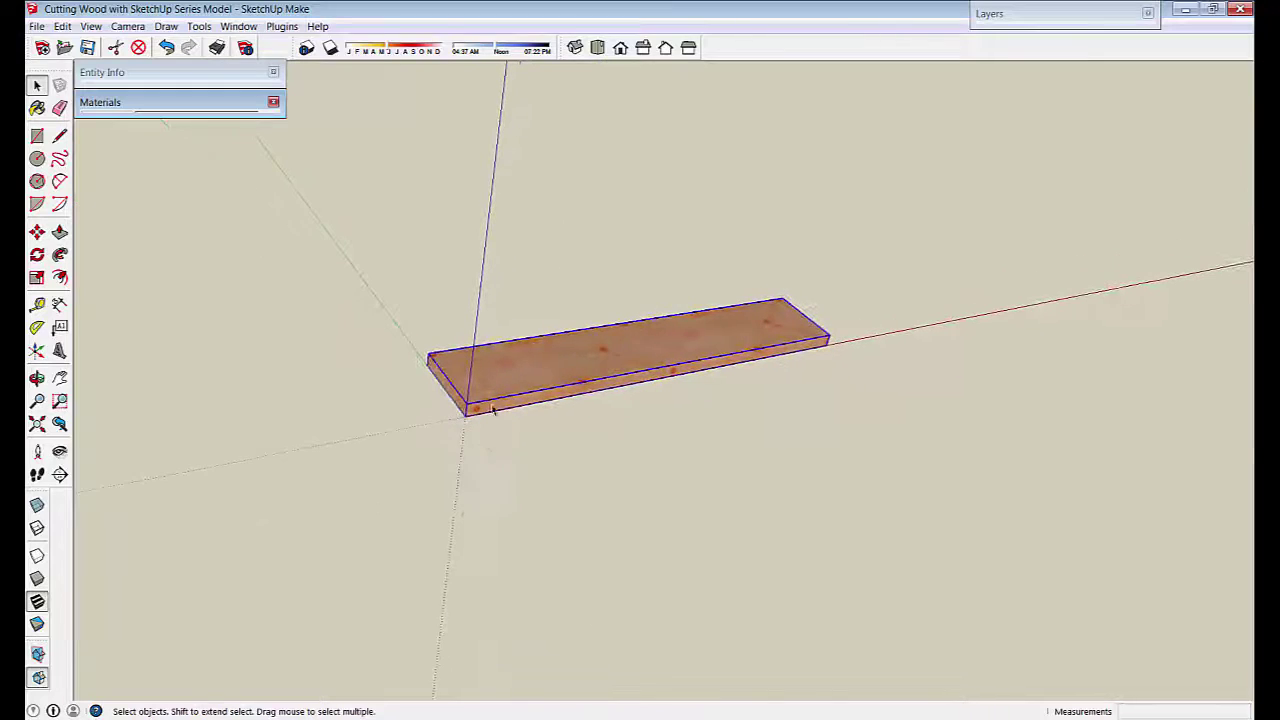
click(465, 417)
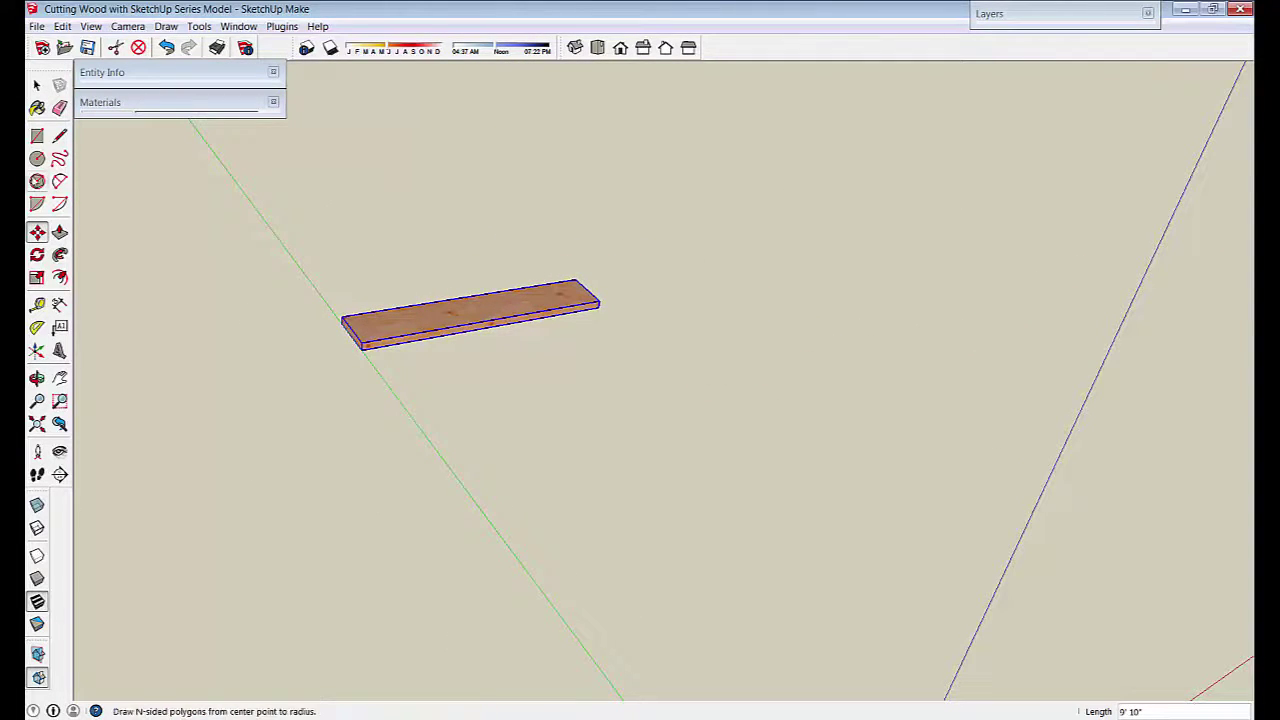
- Draw a polygon centered on the origin with a corner on the red axis, a 36-inch radius and 8 segments
click(40, 181)
middle_drag(600, 640, 396, 562)
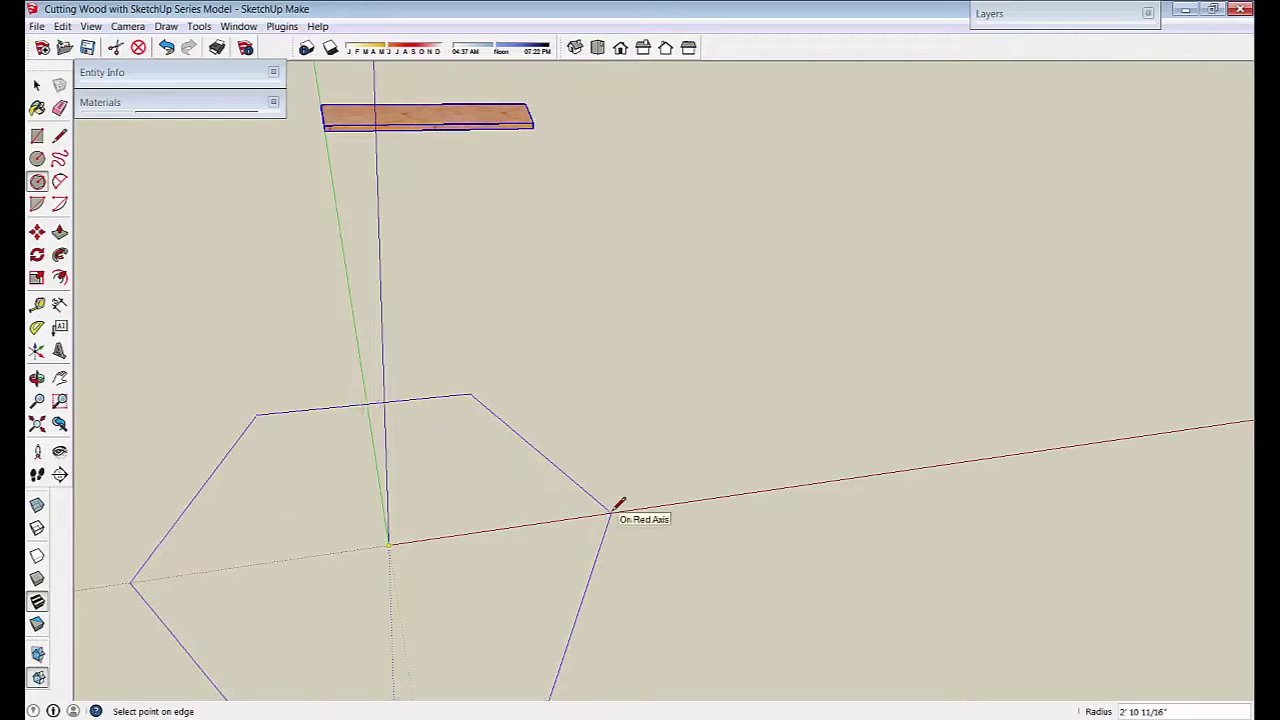
click(611, 512)
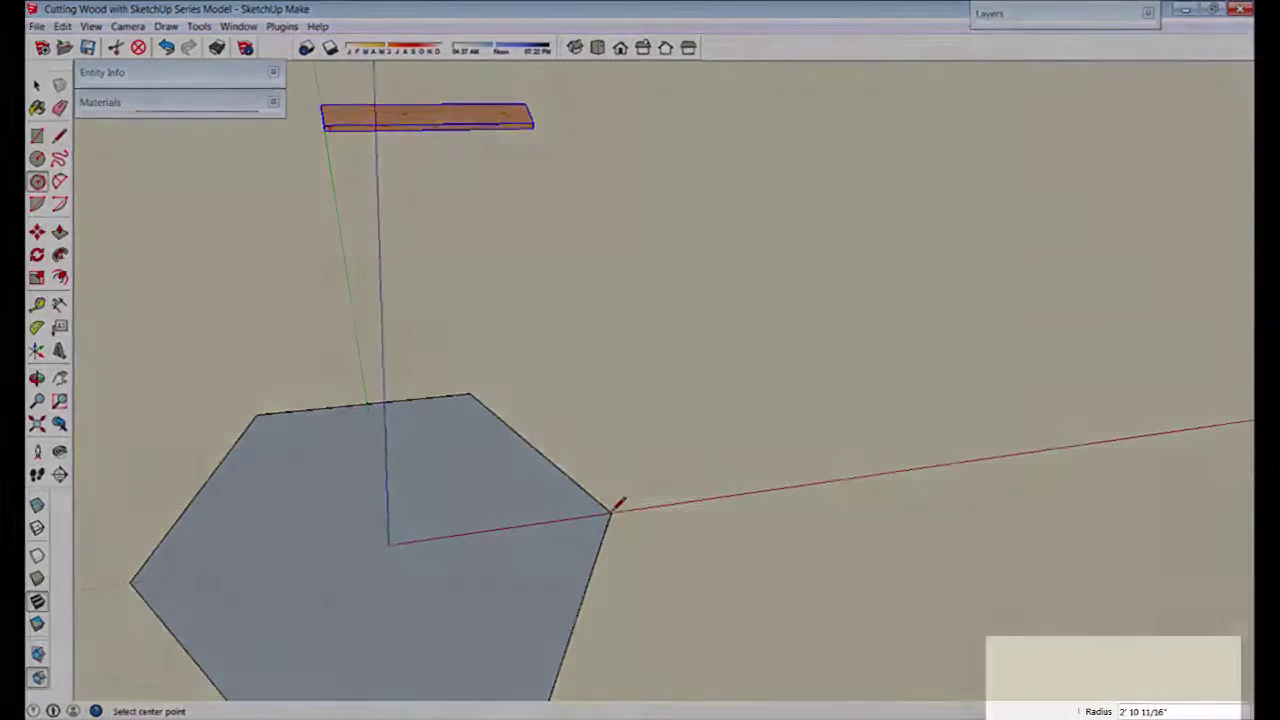
text(36)
key(Return)
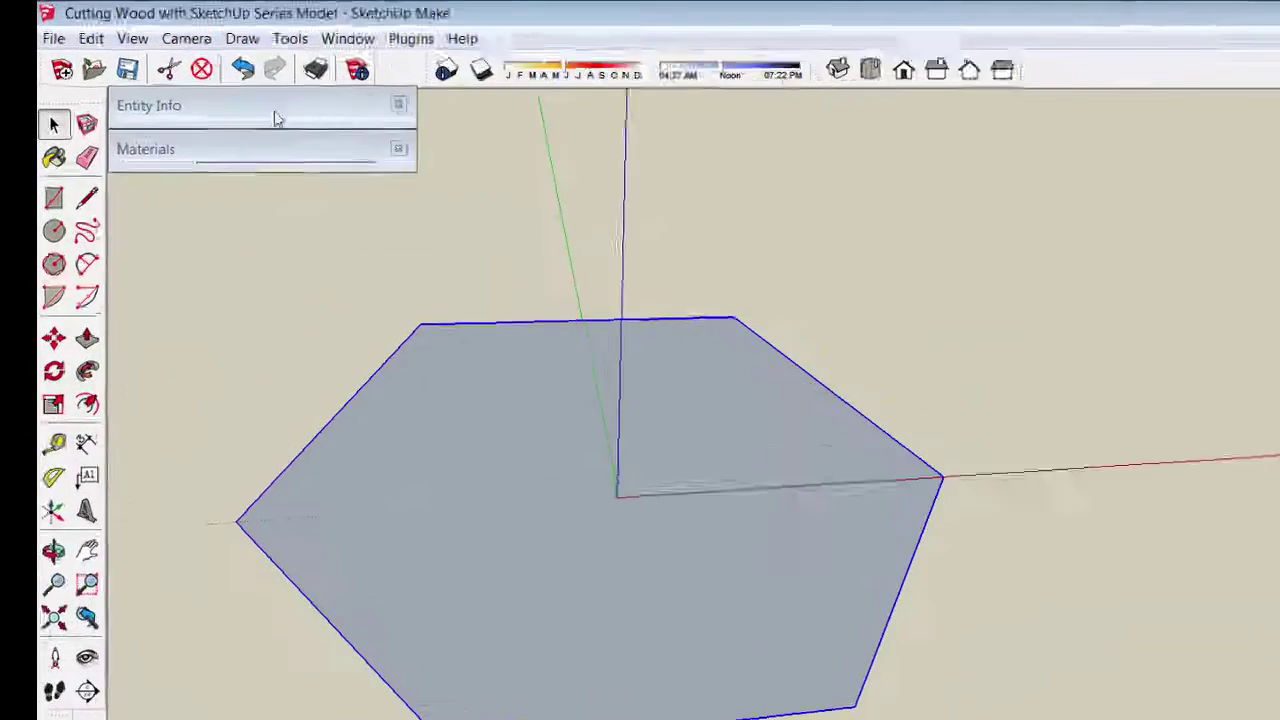
click(195, 74)
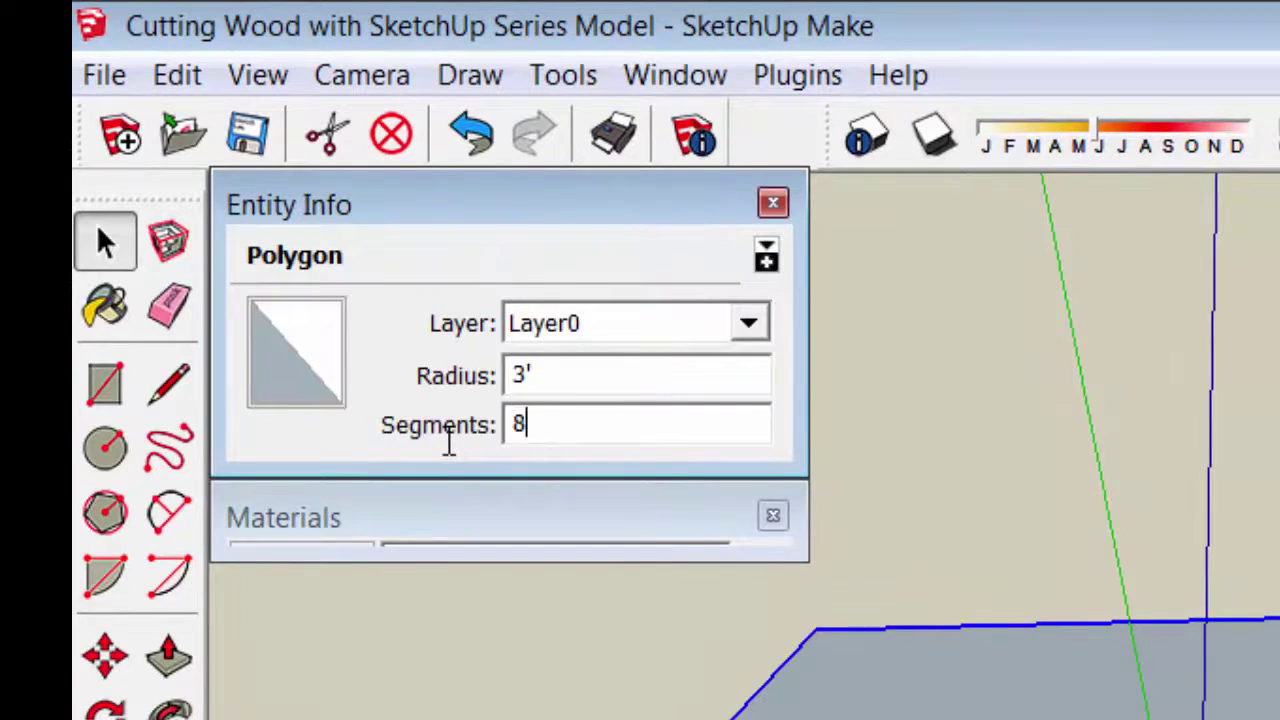
key(Return)
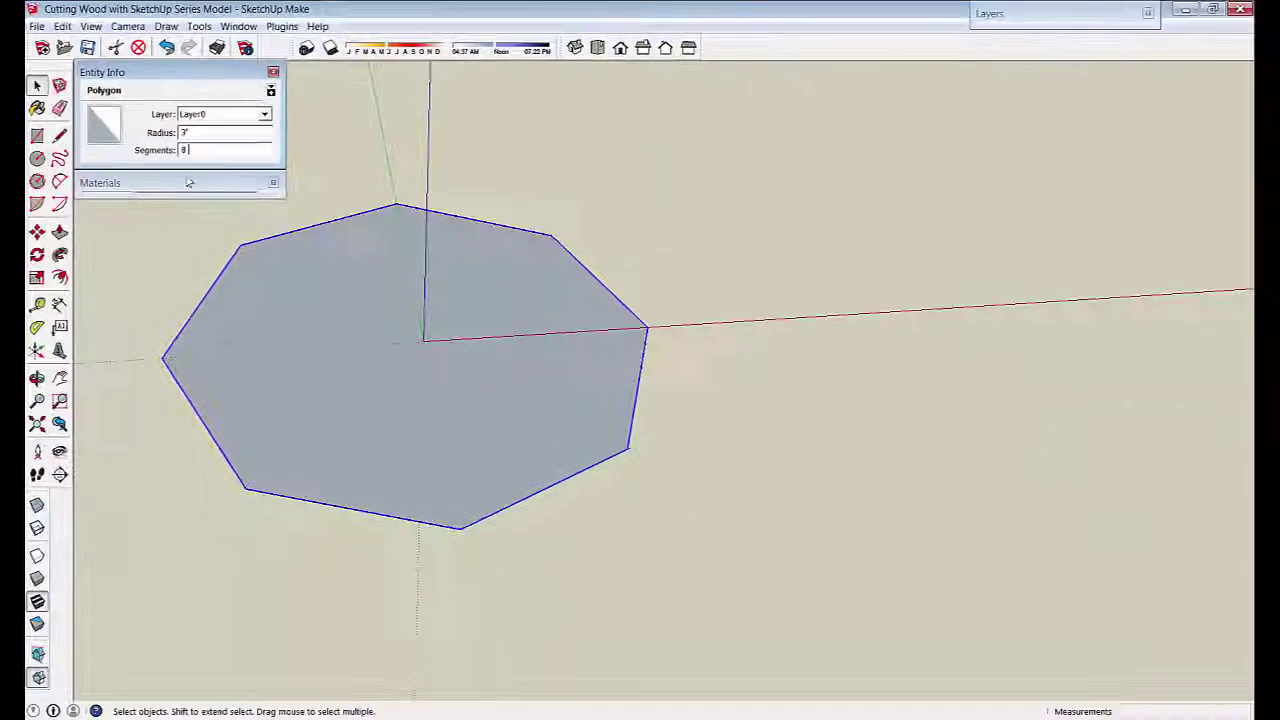
- Rotate the whole octagon about the origin so the midpoint of one side lies on the red axis
middle_drag(296, 344, 389, 484)
scroll(314, 375, down, 6)
drag(328, 282, 765, 650)
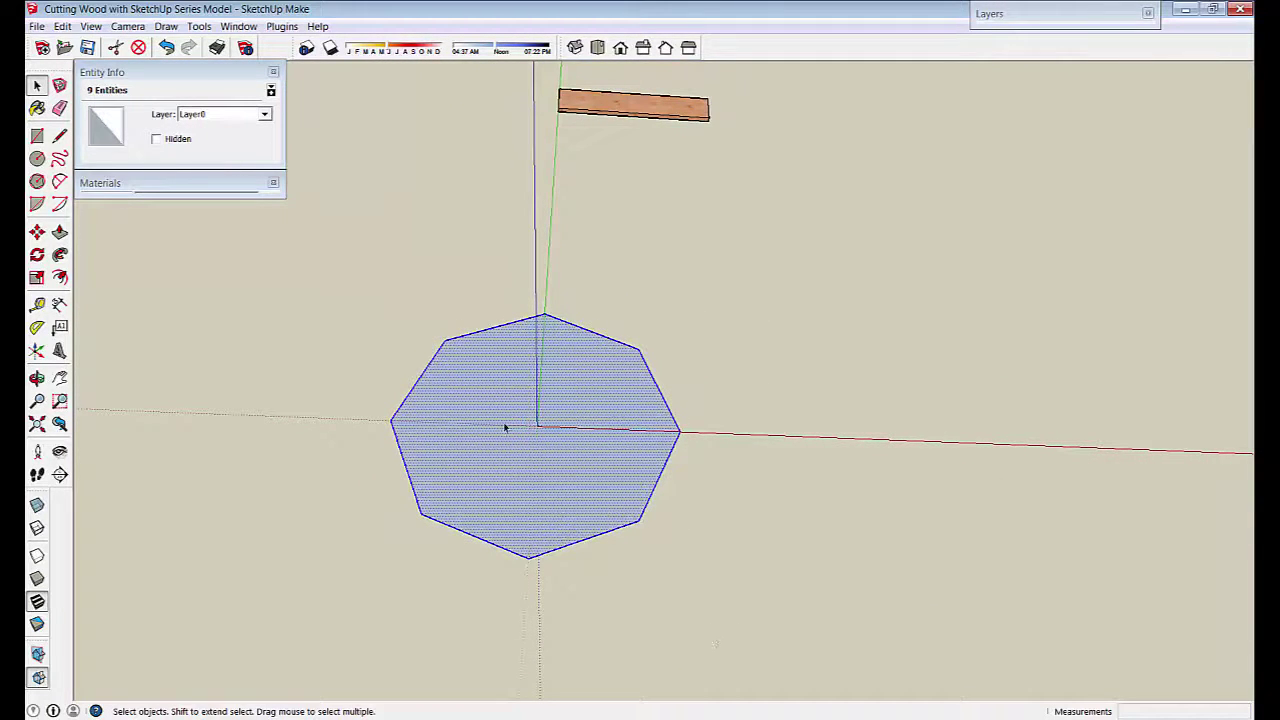
click(37, 256)
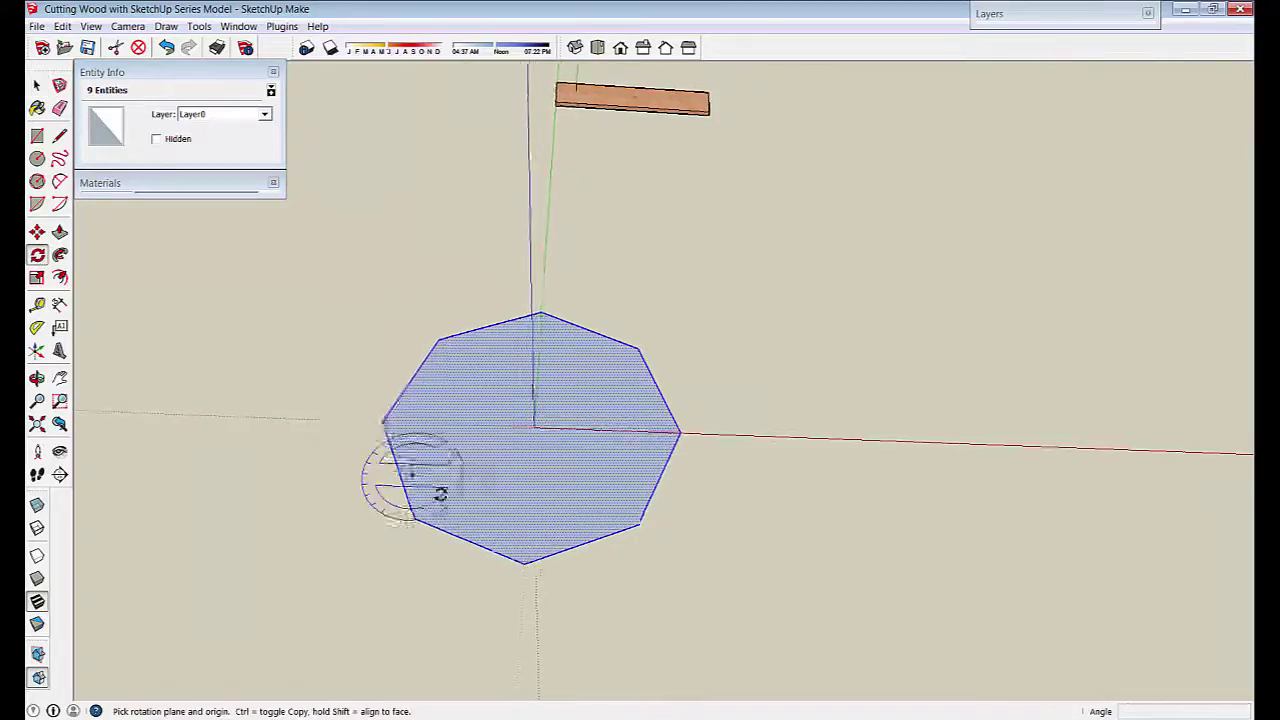
scroll(509, 463, up, 2)
click(513, 433)
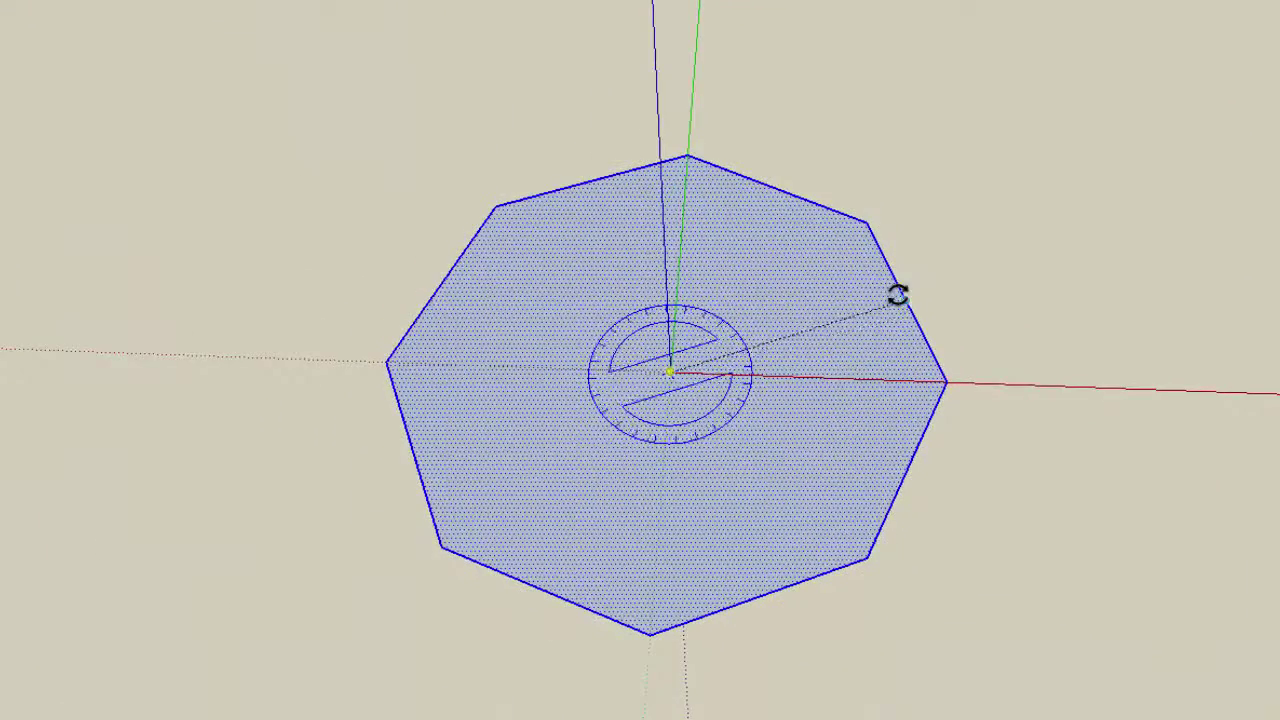
click(906, 300)
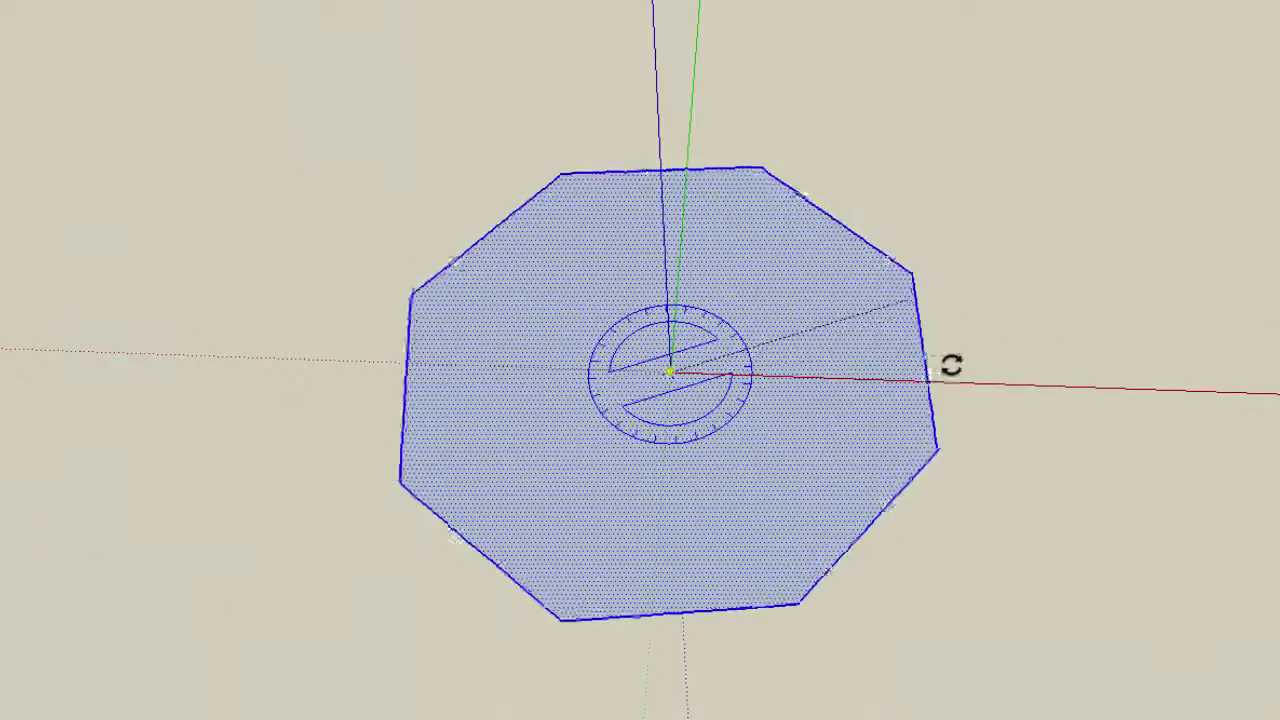
click(953, 385)
key(space)
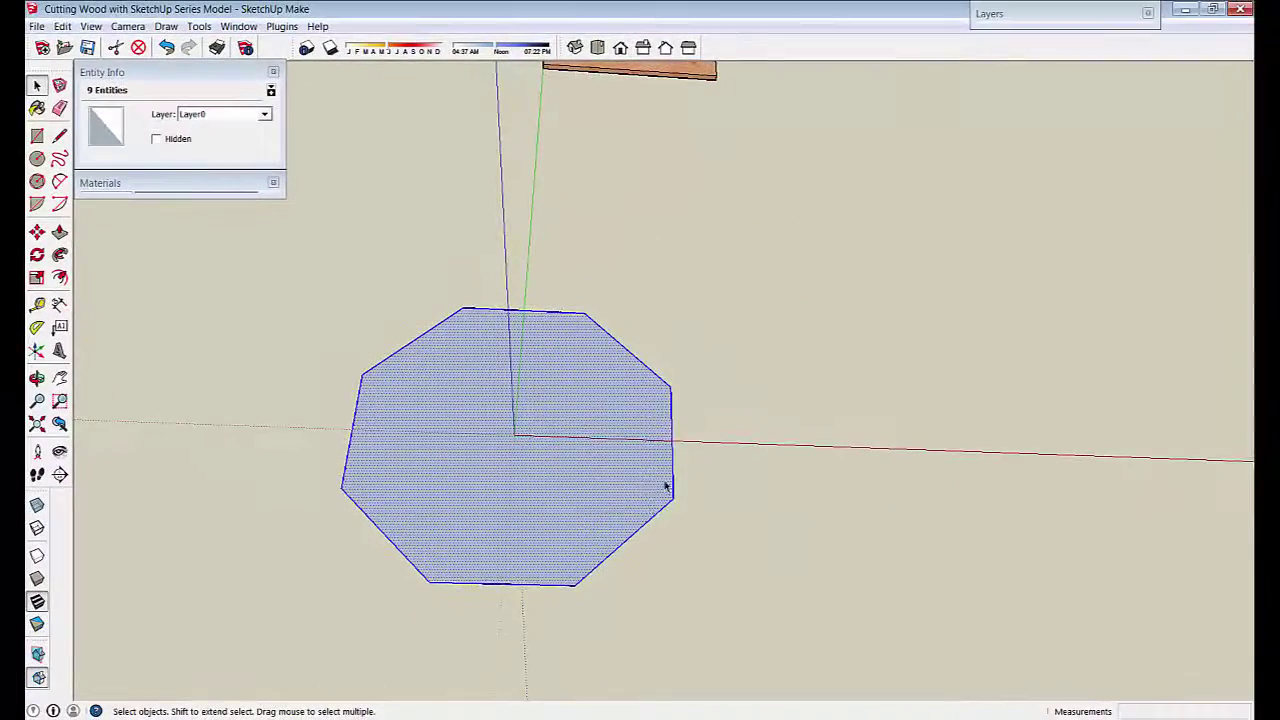
- Make the octagon's face and edges into a group
scroll(768, 546, up, 1)
middle_drag(829, 526, 780, 660)
click(778, 658)
double_click(593, 588)
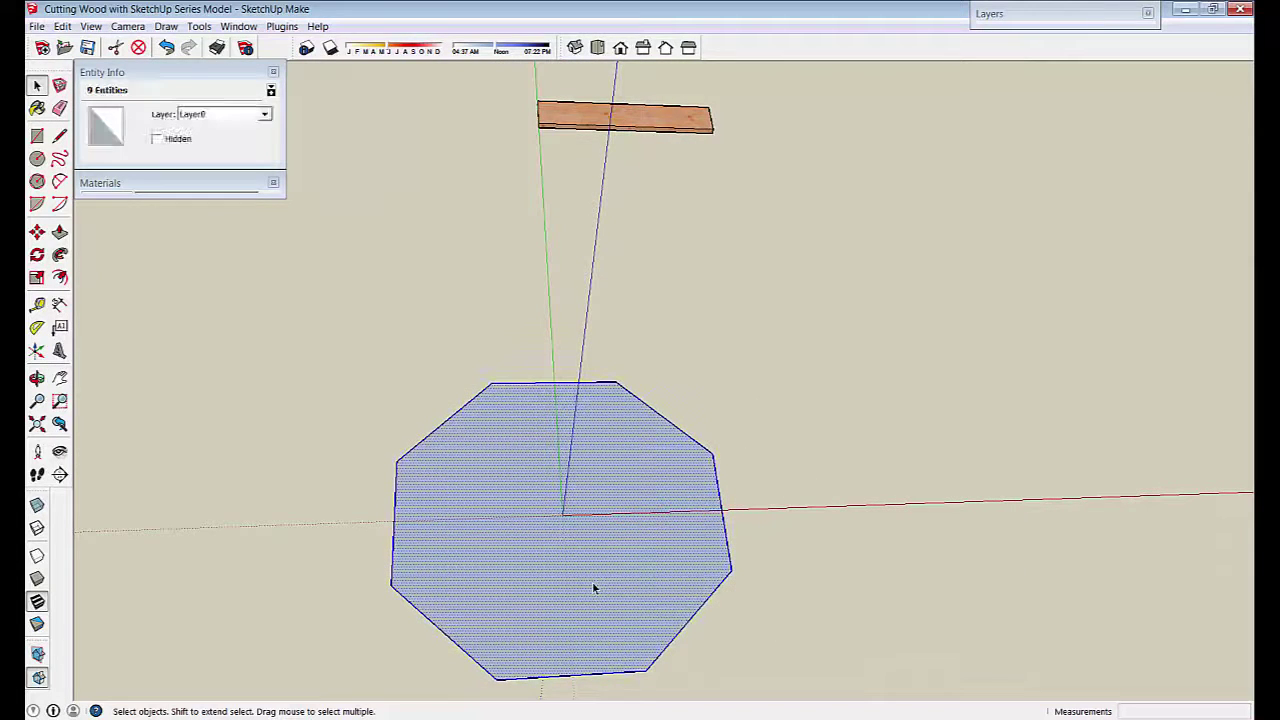
right_click(593, 588)
click(660, 471)
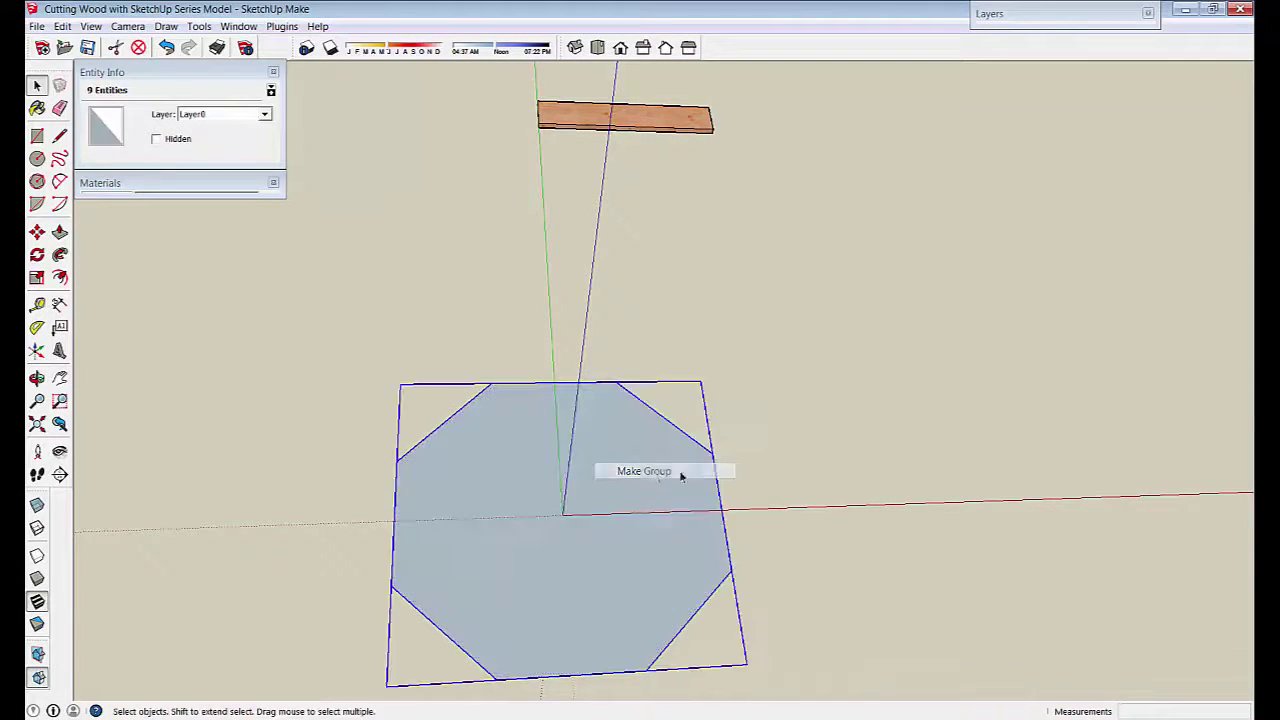
- Move the board by the midpoint of its lower front edge onto the midpoint of the octagon side crossing the green axis
middle_drag(679, 470, 545, 140)
click(763, 337)
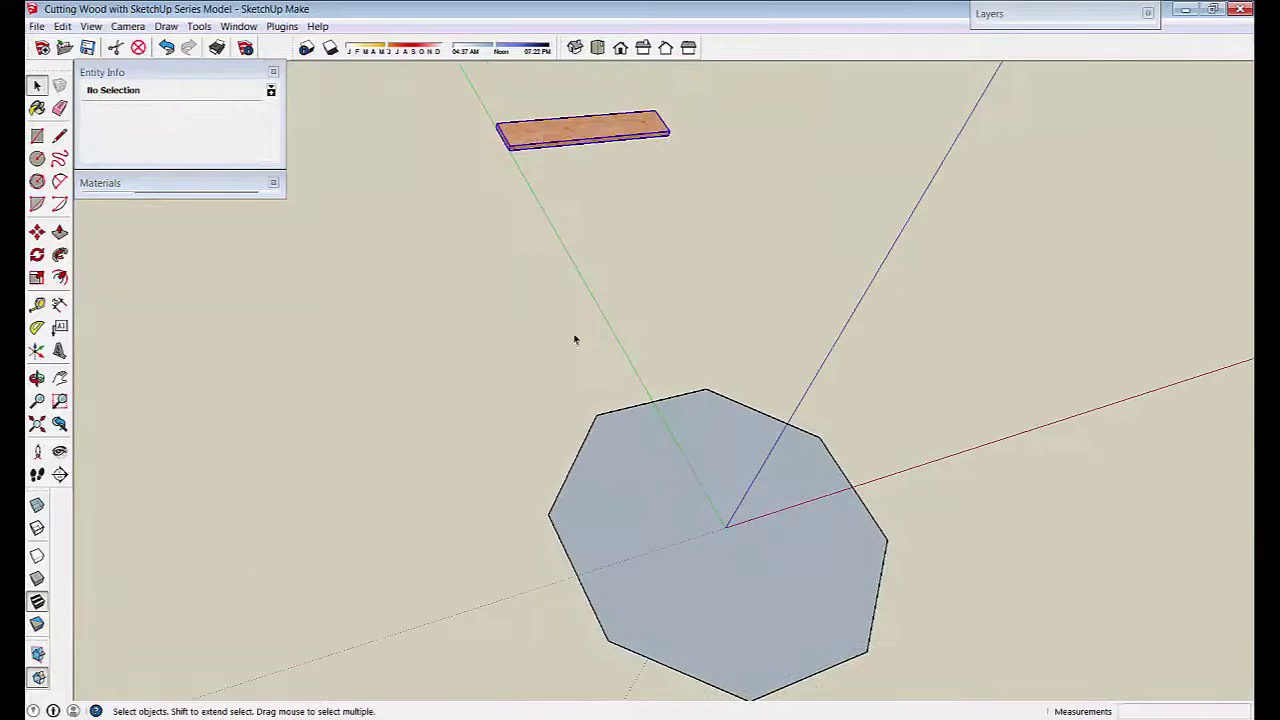
key(m)
scroll(577, 398, up, 8)
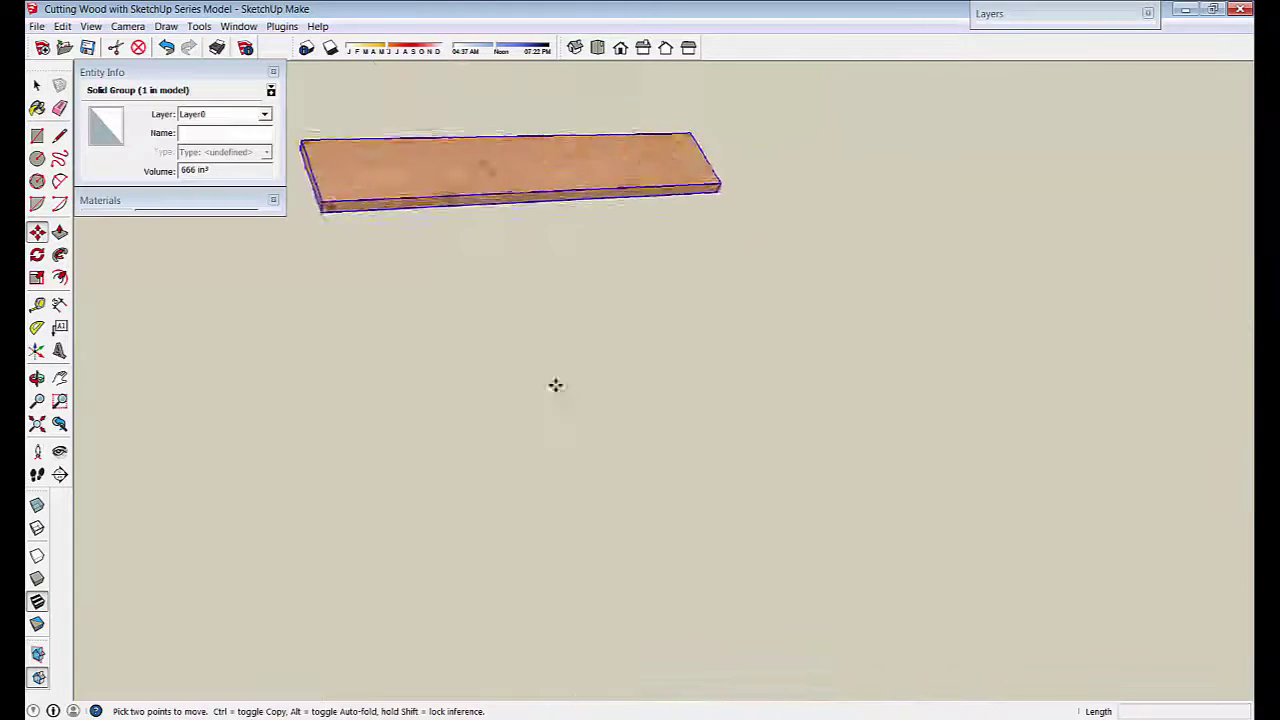
scroll(555, 385, up, 5)
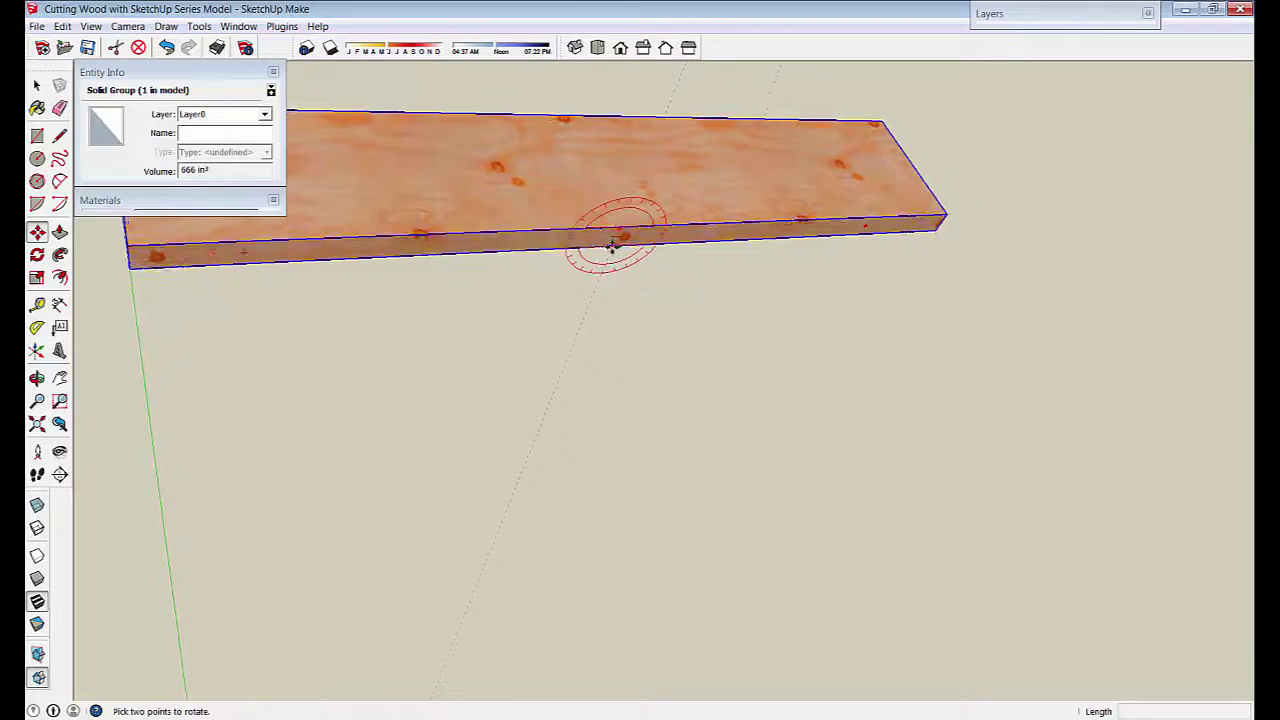
key(m)
scroll(610, 248, up, 5)
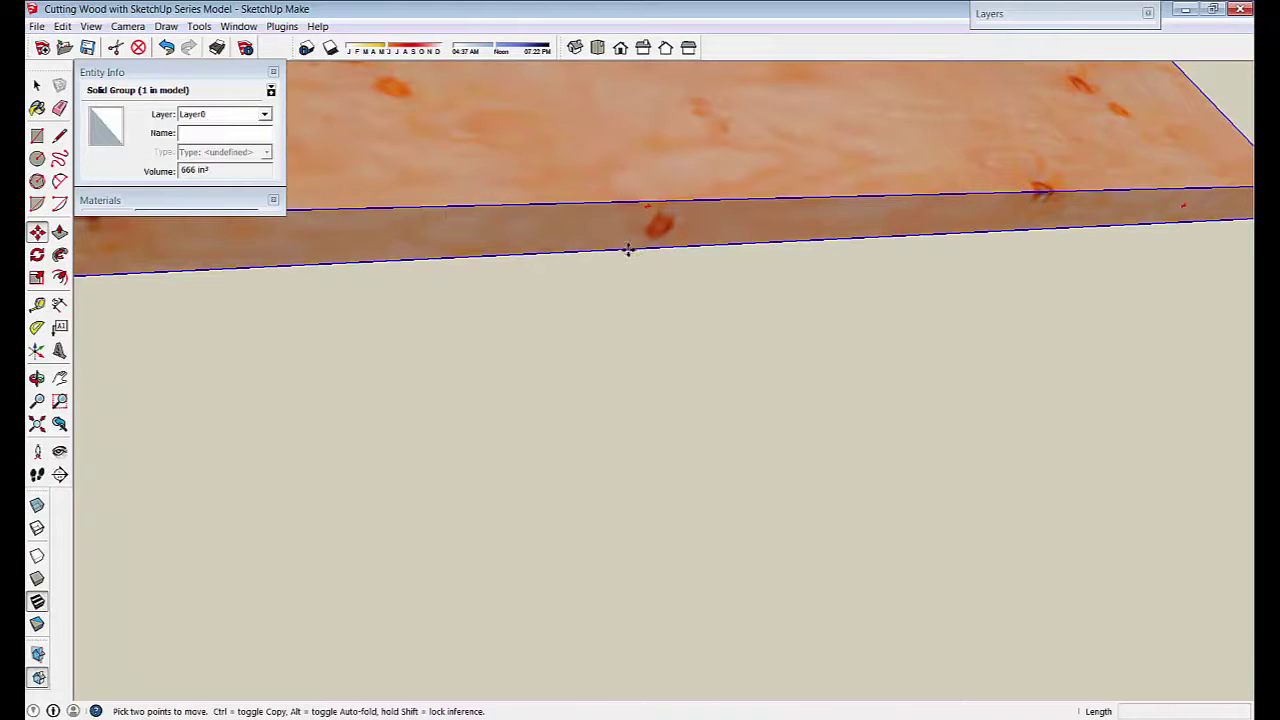
click(628, 248)
scroll(577, 297, down, 5)
scroll(580, 371, up, 3)
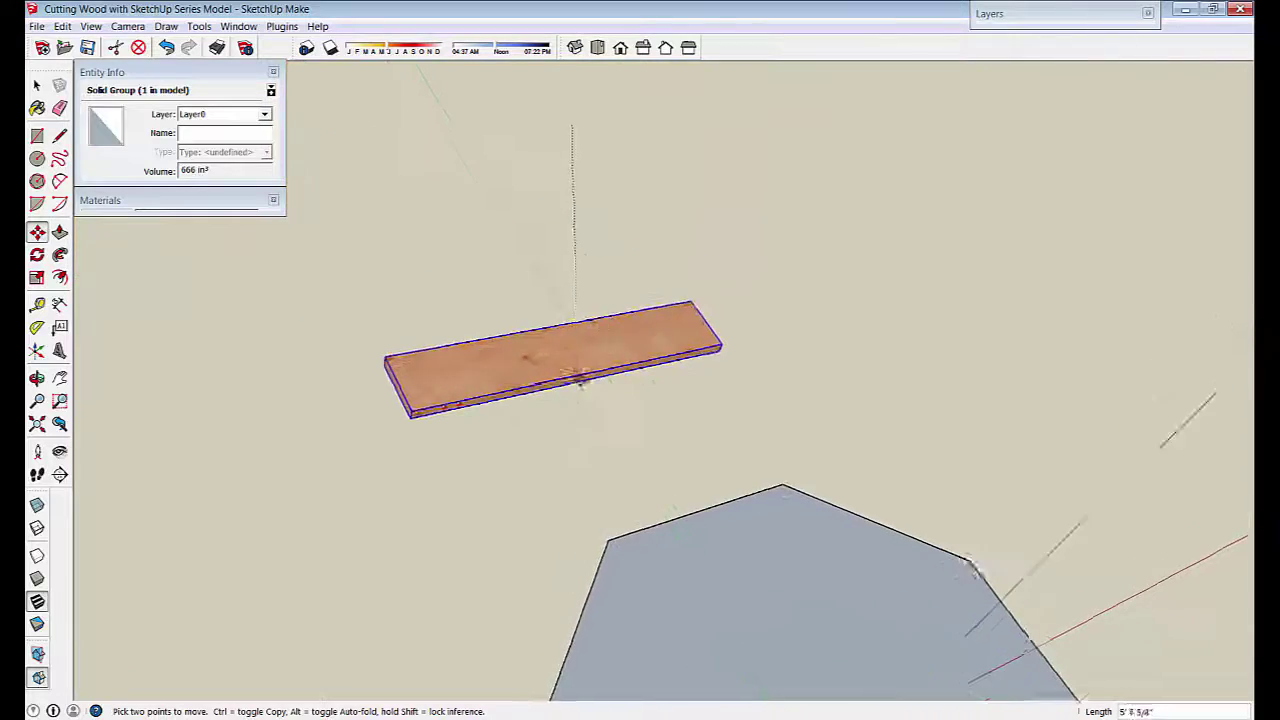
scroll(594, 371, up, 5)
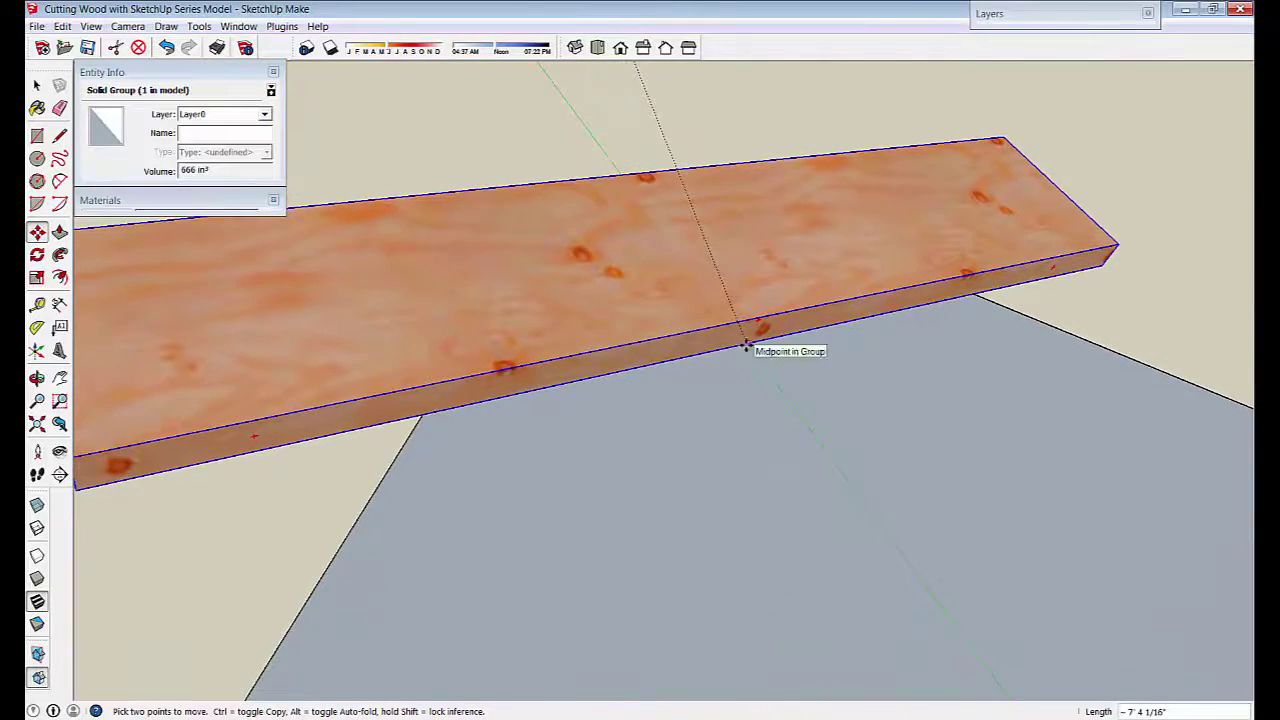
click(746, 344)
- Rotate the board upright about its lower edge that lies along the octagon side
scroll(746, 344, down, 5)
middle_drag(646, 503, 668, 450)
scroll(508, 586, up, 3)
middle_drag(508, 586, 555, 580)
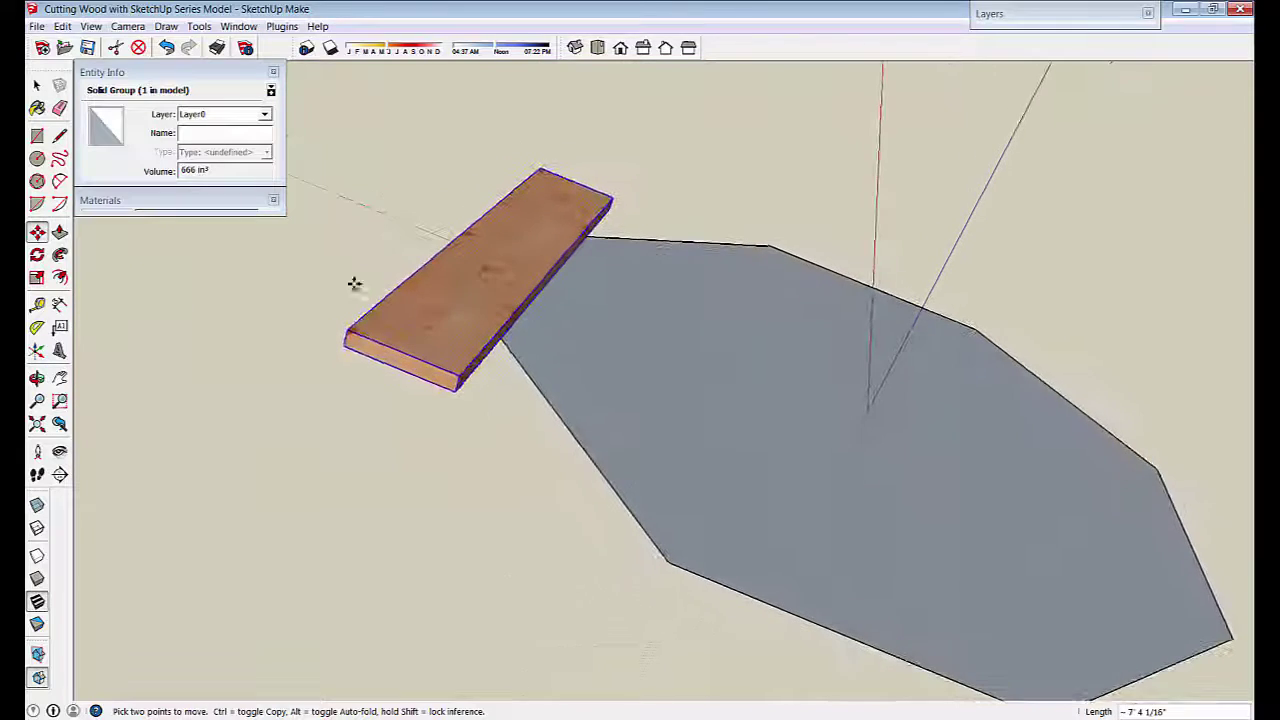
middle_drag(354, 284, 110, 270)
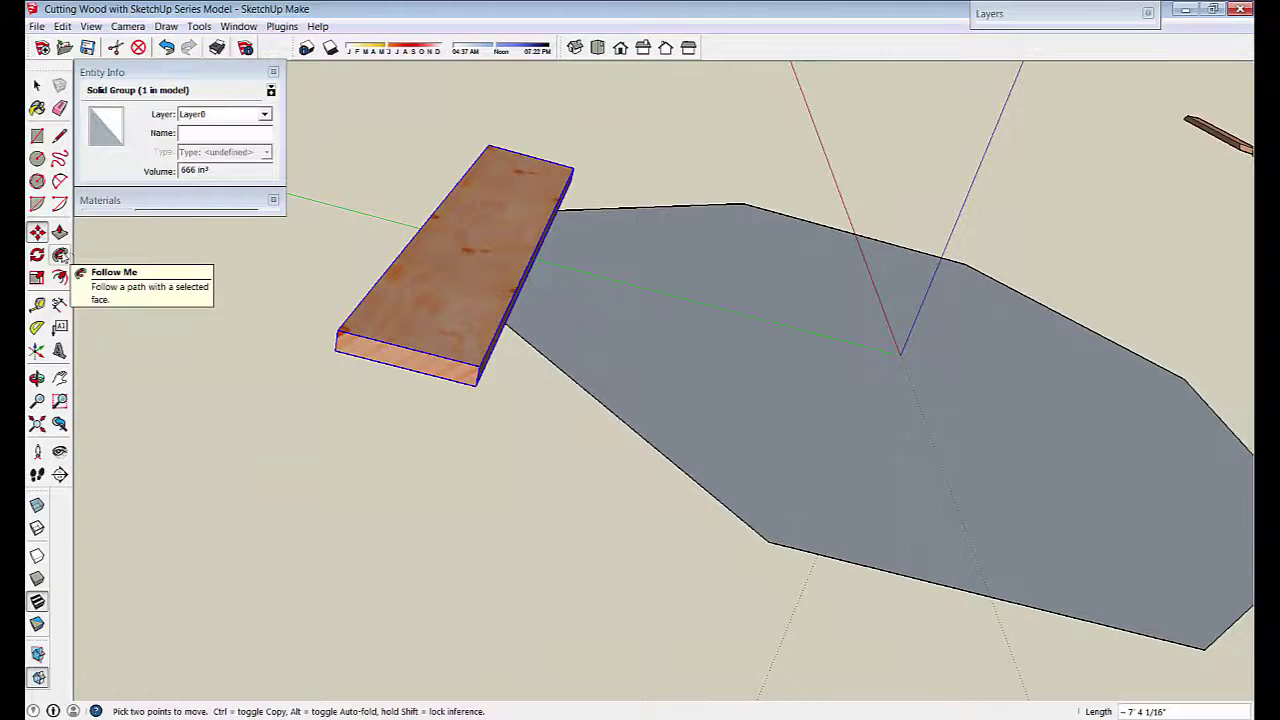
click(37, 255)
scroll(400, 430, up, 5)
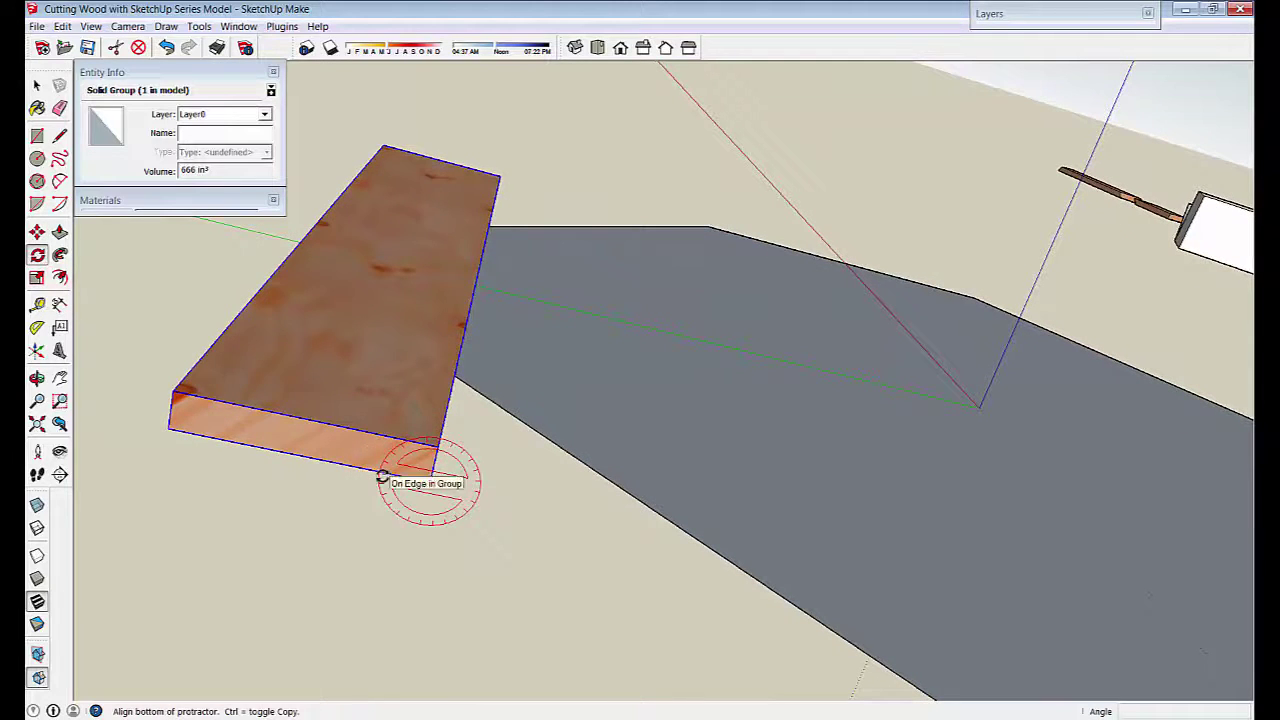
click(382, 477)
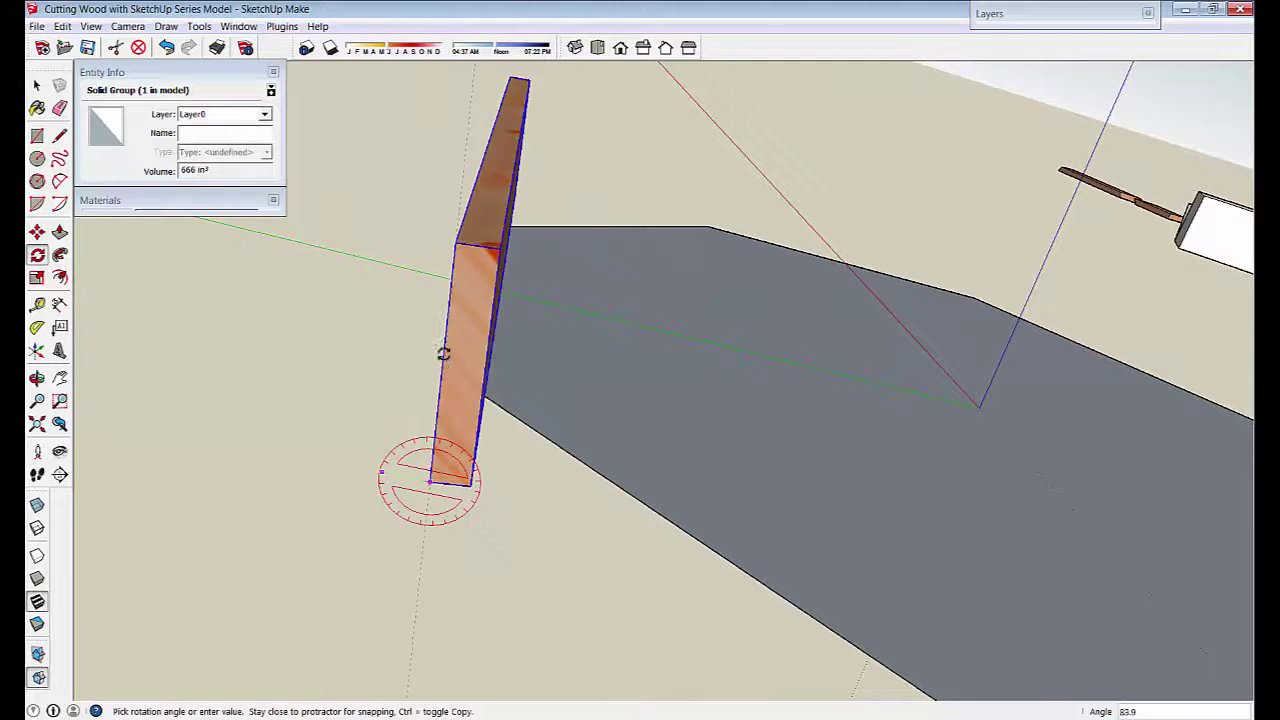
click(476, 267)
- Tilt the upright board outward by 19 degrees about its lower outer edge
middle_drag(476, 267, 462, 370)
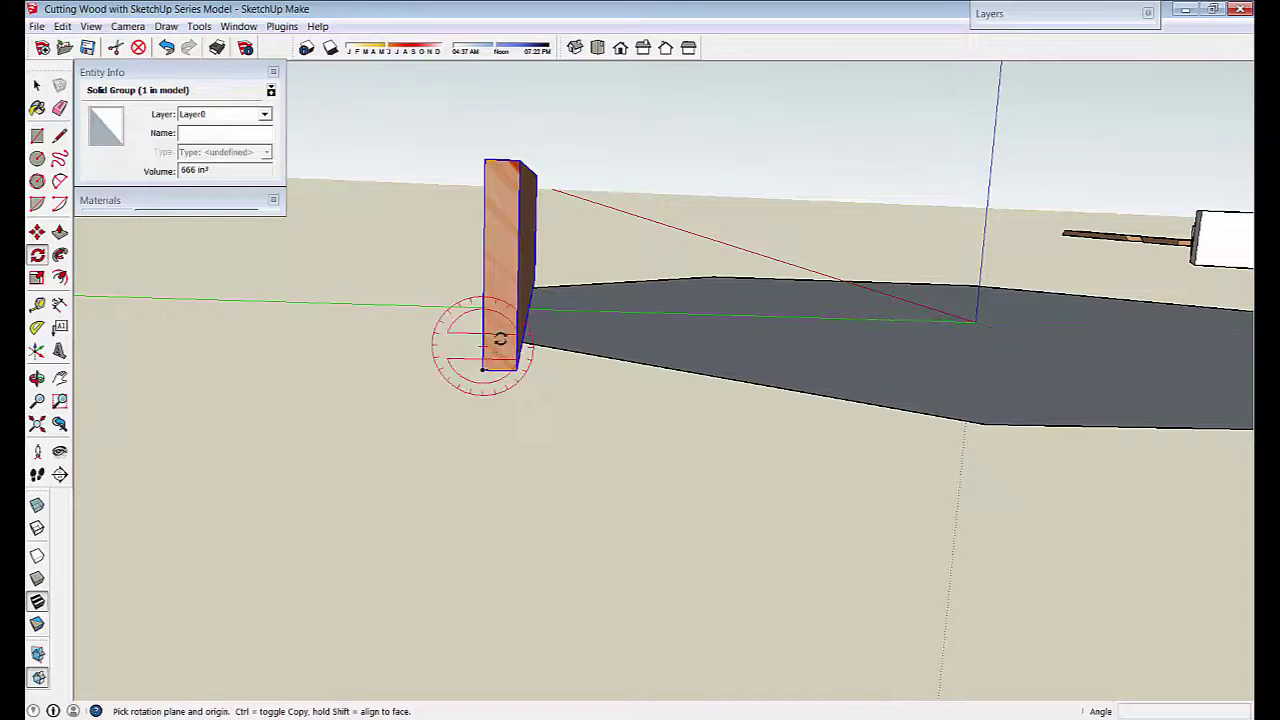
click(480, 199)
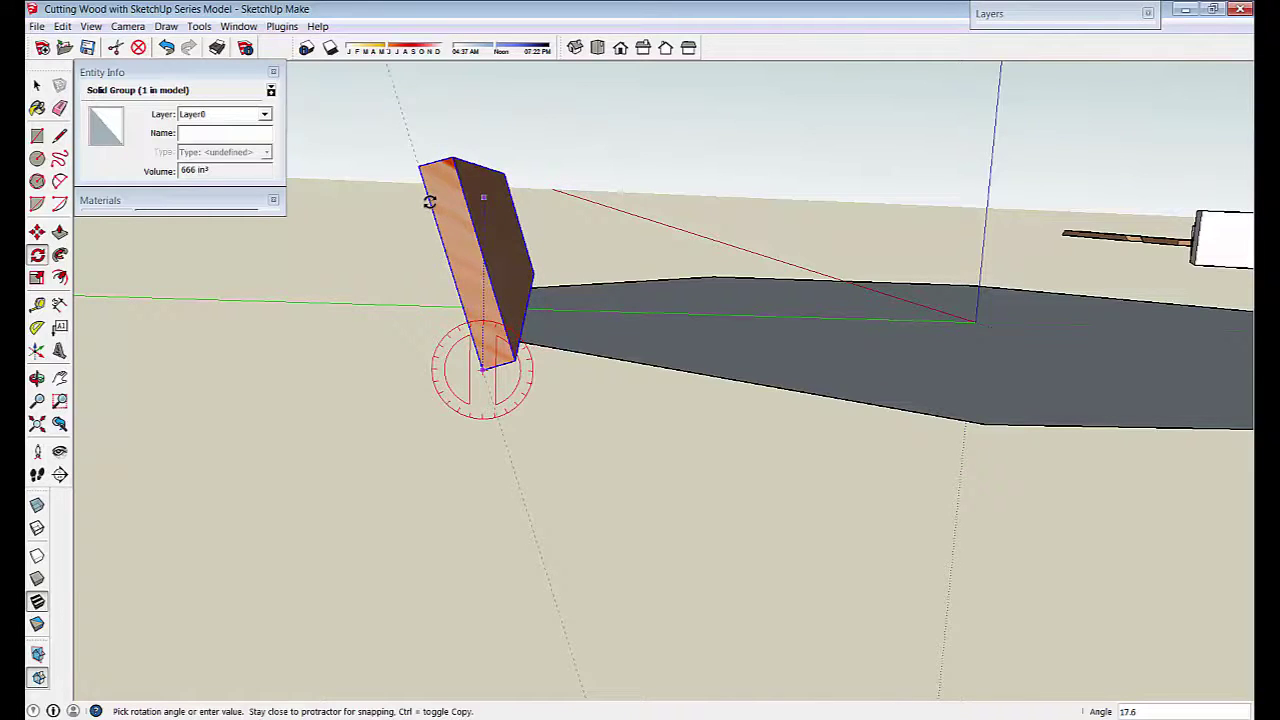
key(Return)
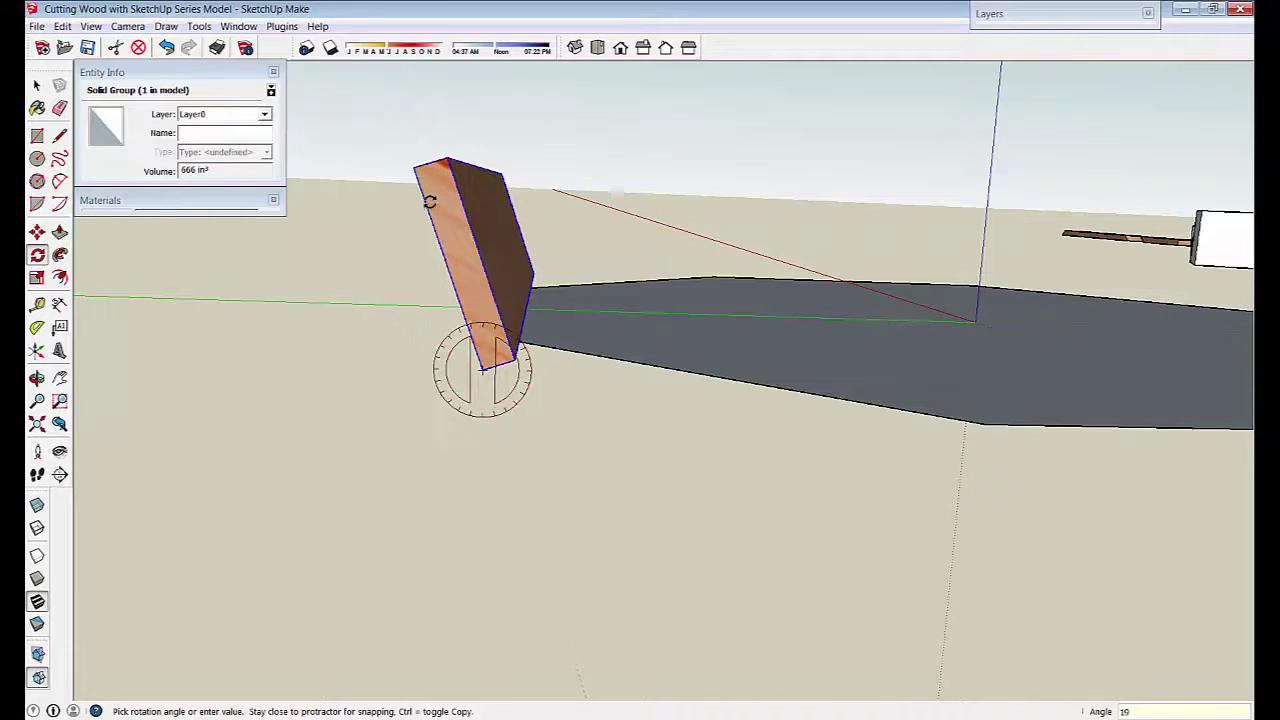
click(430, 201)
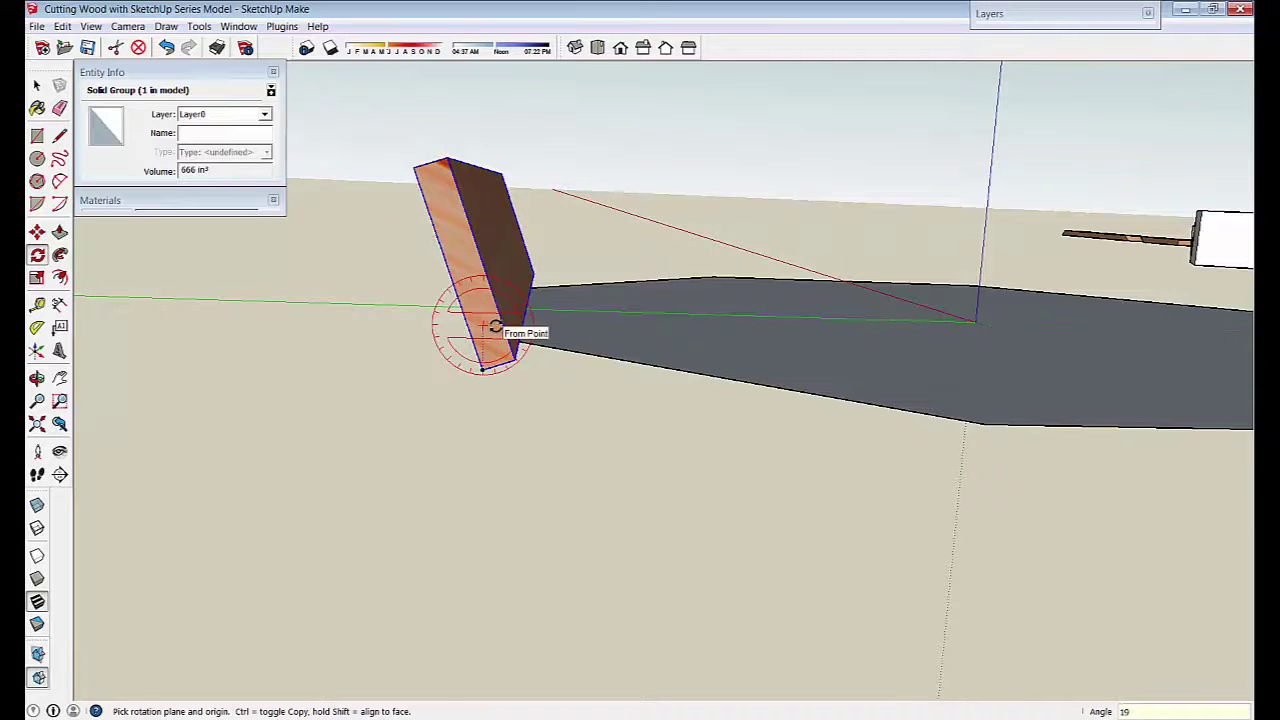
- Rotate-copy the tilted board about the origin onto the adjacent octagon side and array it as 2x
middle_drag(495, 326, 409, 429)
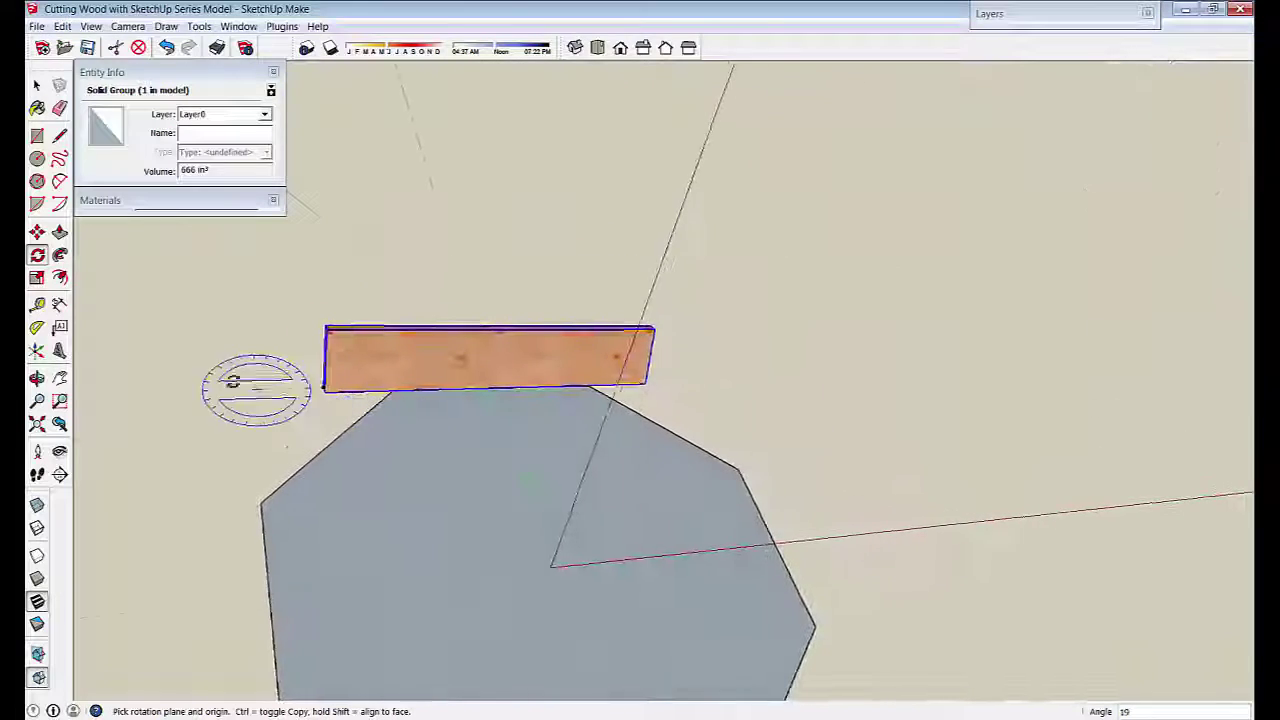
middle_drag(233, 381, 96, 346)
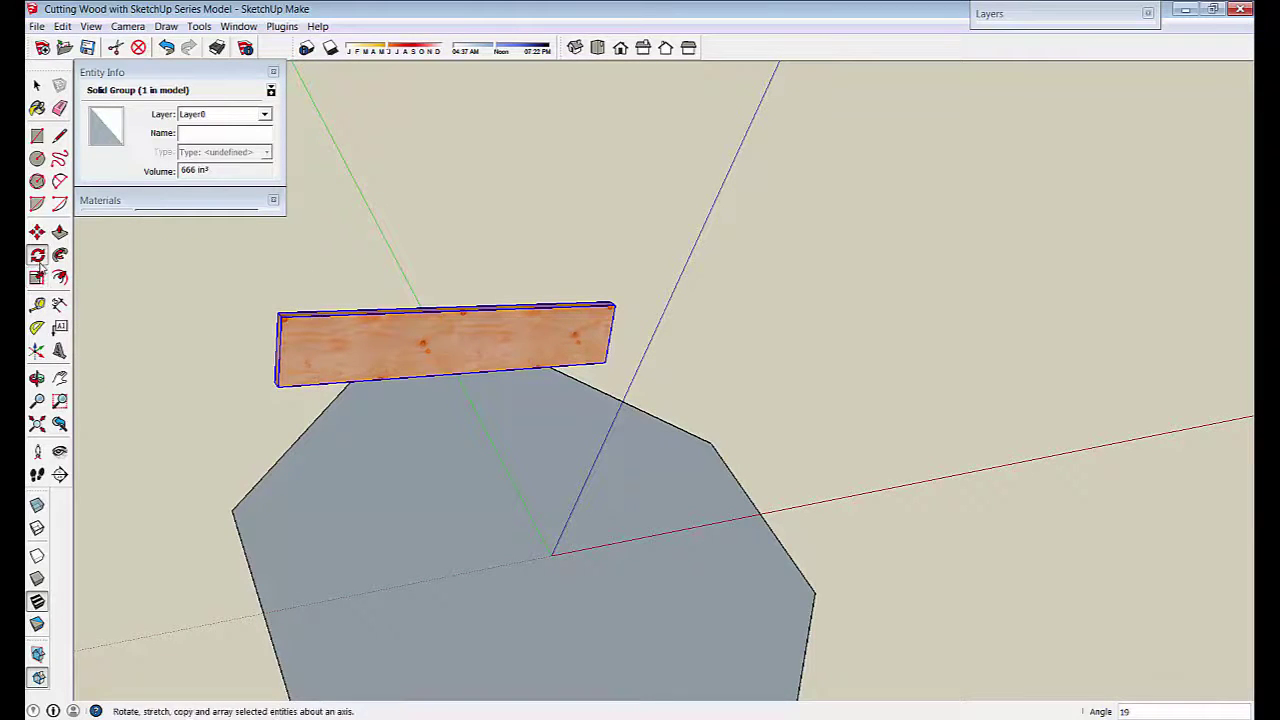
middle_drag(199, 414, 705, 480)
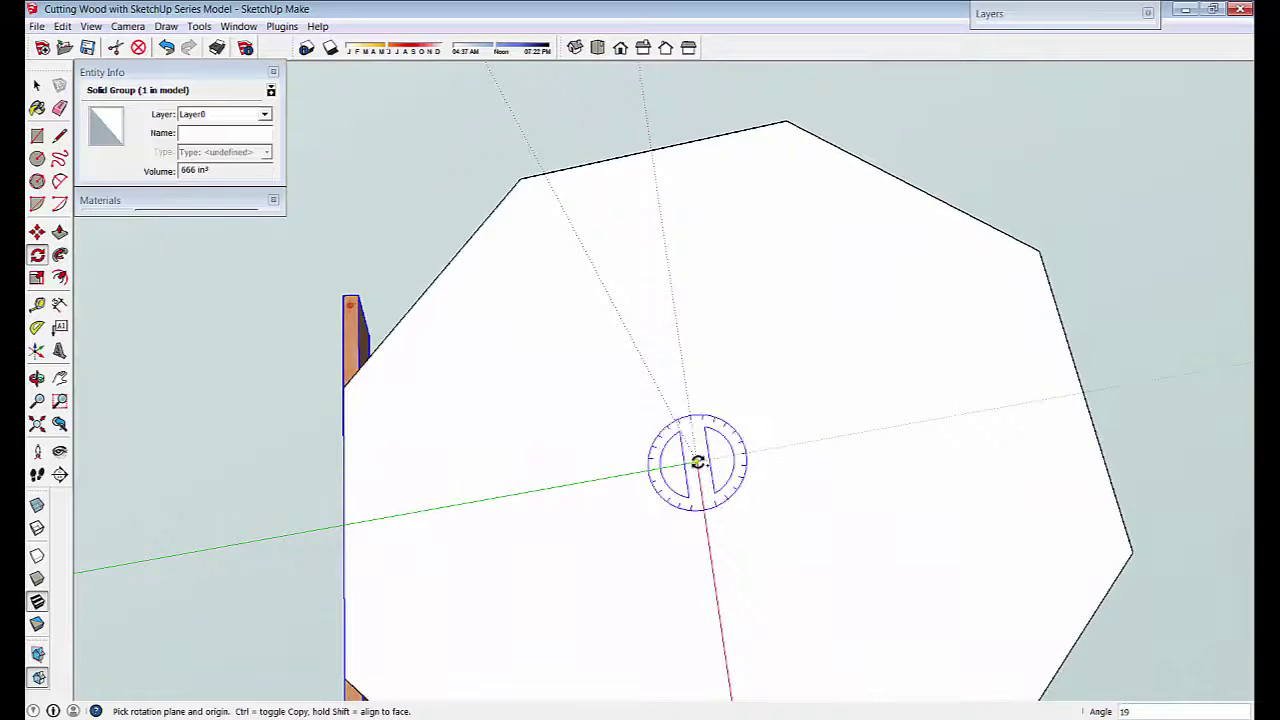
click(697, 462)
click(340, 524)
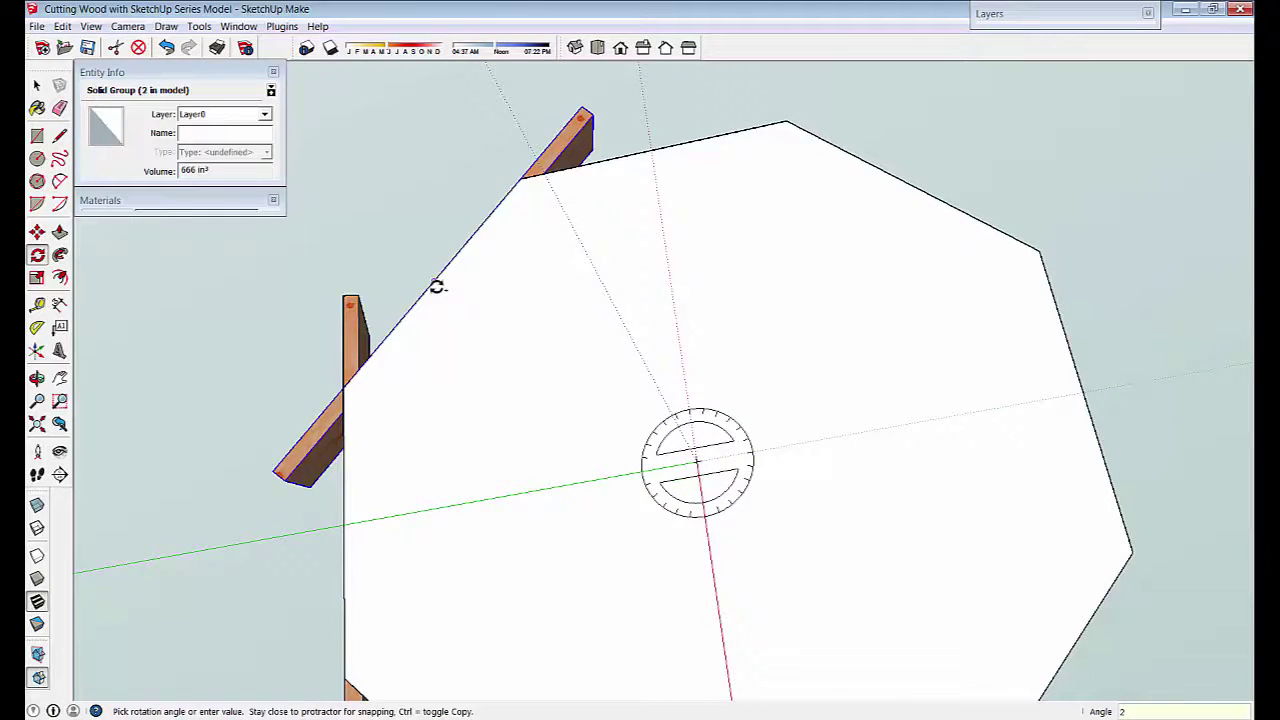
key(Return)
middle_drag(437, 286, 402, 418)
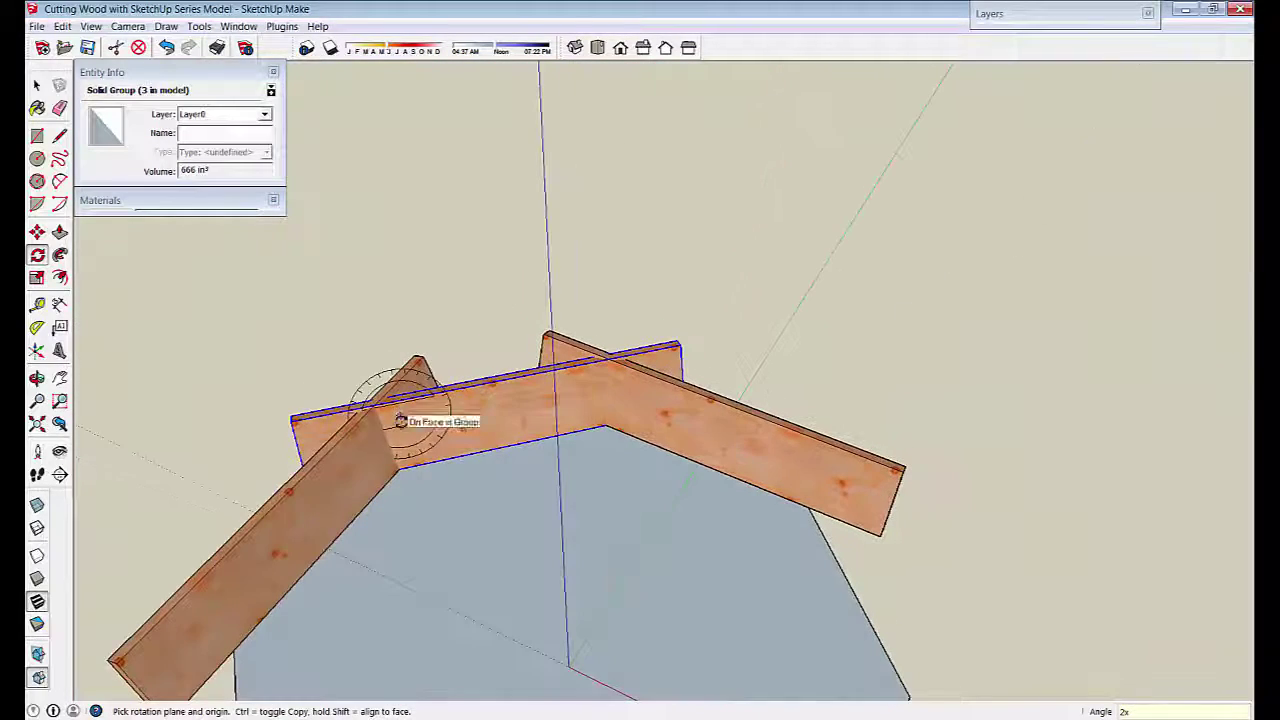
key(space)
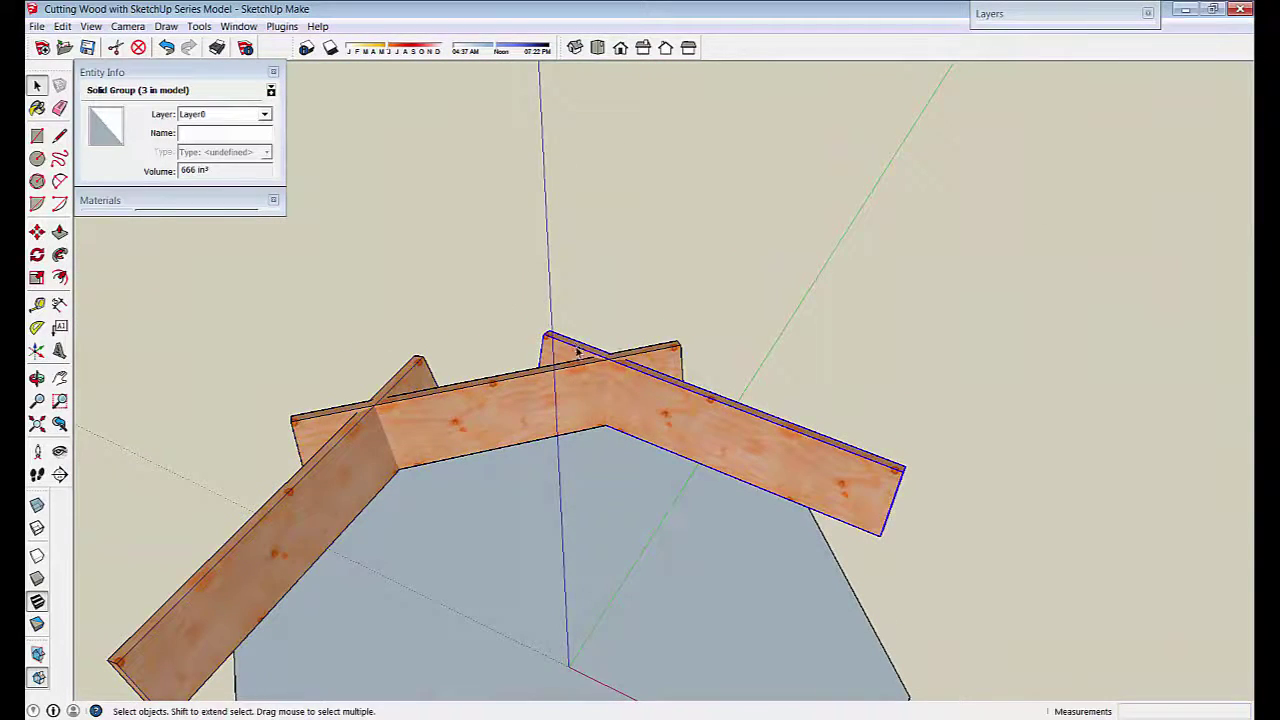
- Examine how the three tilted boards overlap at the octagon's corners from several angles
middle_drag(409, 375, 395, 378)
scroll(411, 380, up, 3)
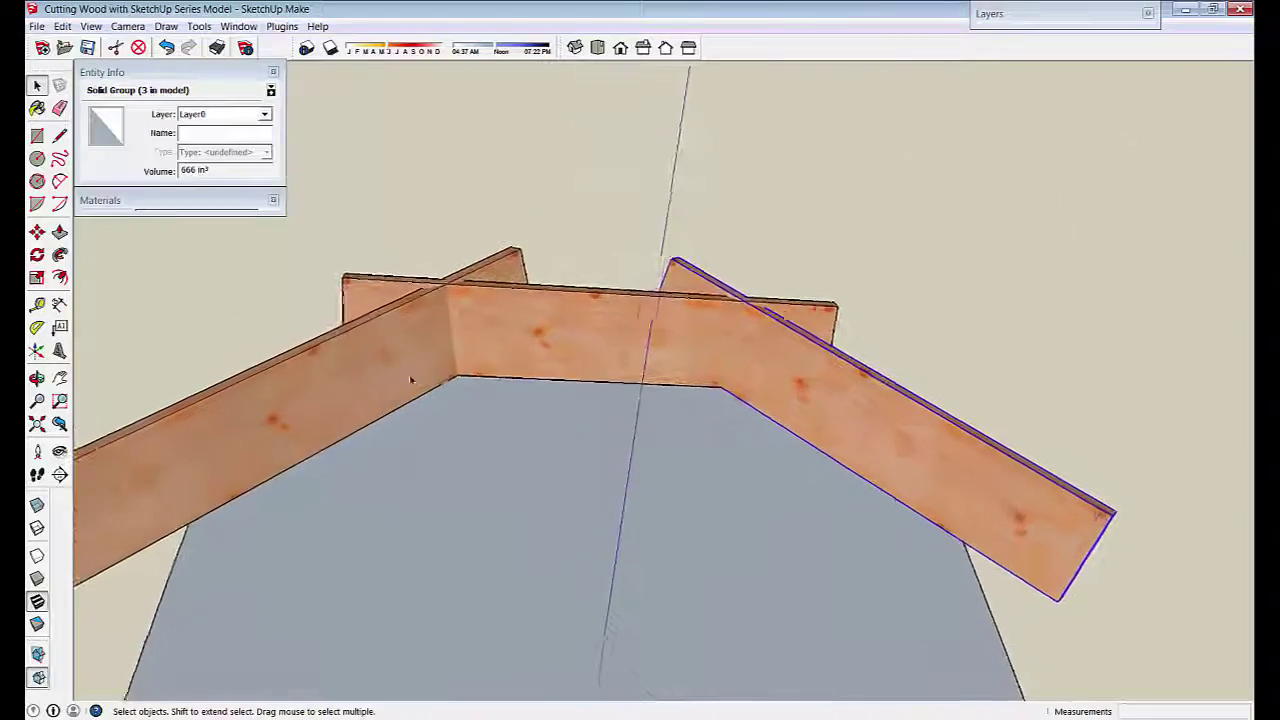
middle_drag(467, 405, 474, 420)
scroll(474, 420, down, 3)
middle_drag(397, 277, 734, 443)
scroll(649, 407, up, 1)
scroll(629, 360, up, 1)
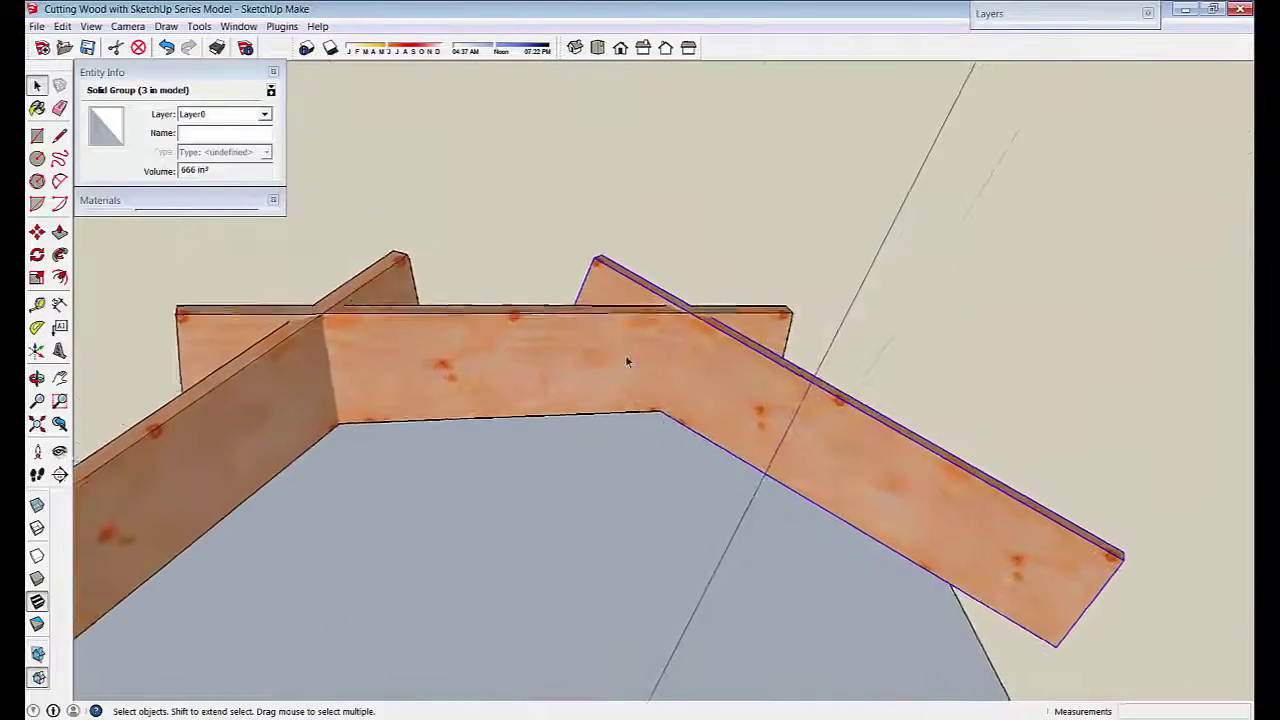
middle_drag(629, 360, 372, 405)
click(372, 405)
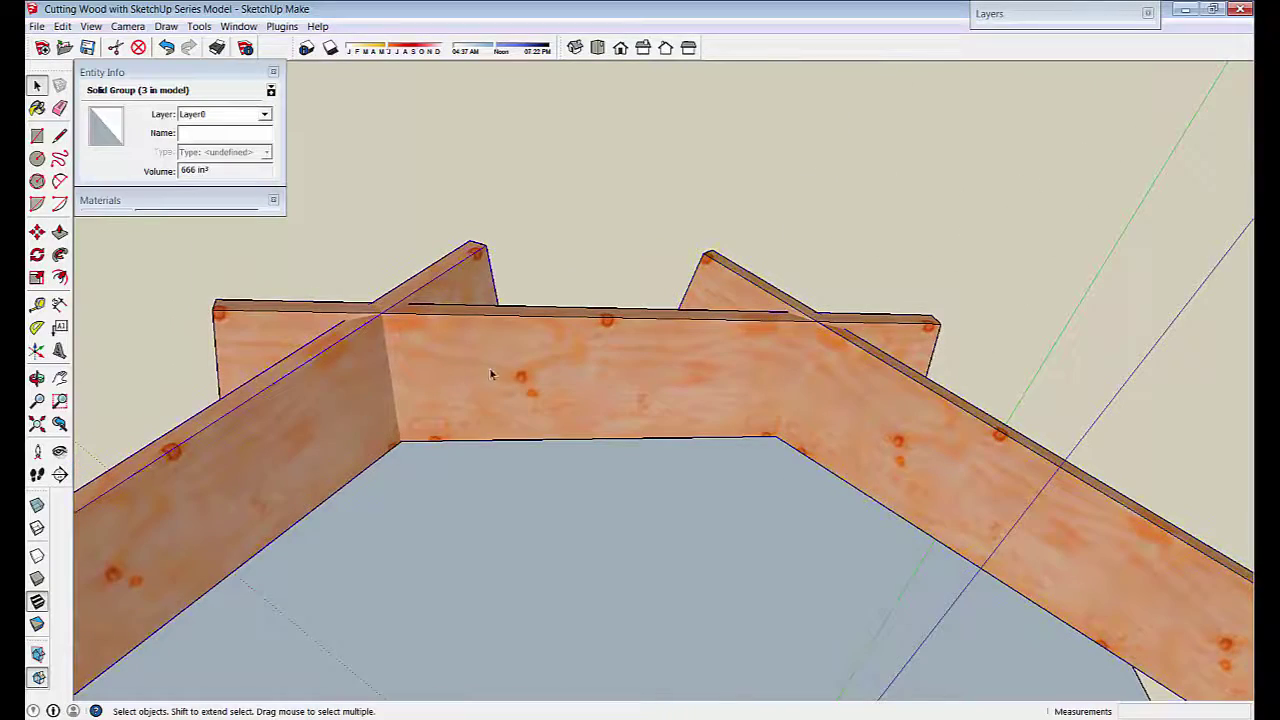
click(491, 375)
middle_drag(491, 375, 645, 398)
scroll(676, 375, down, 4)
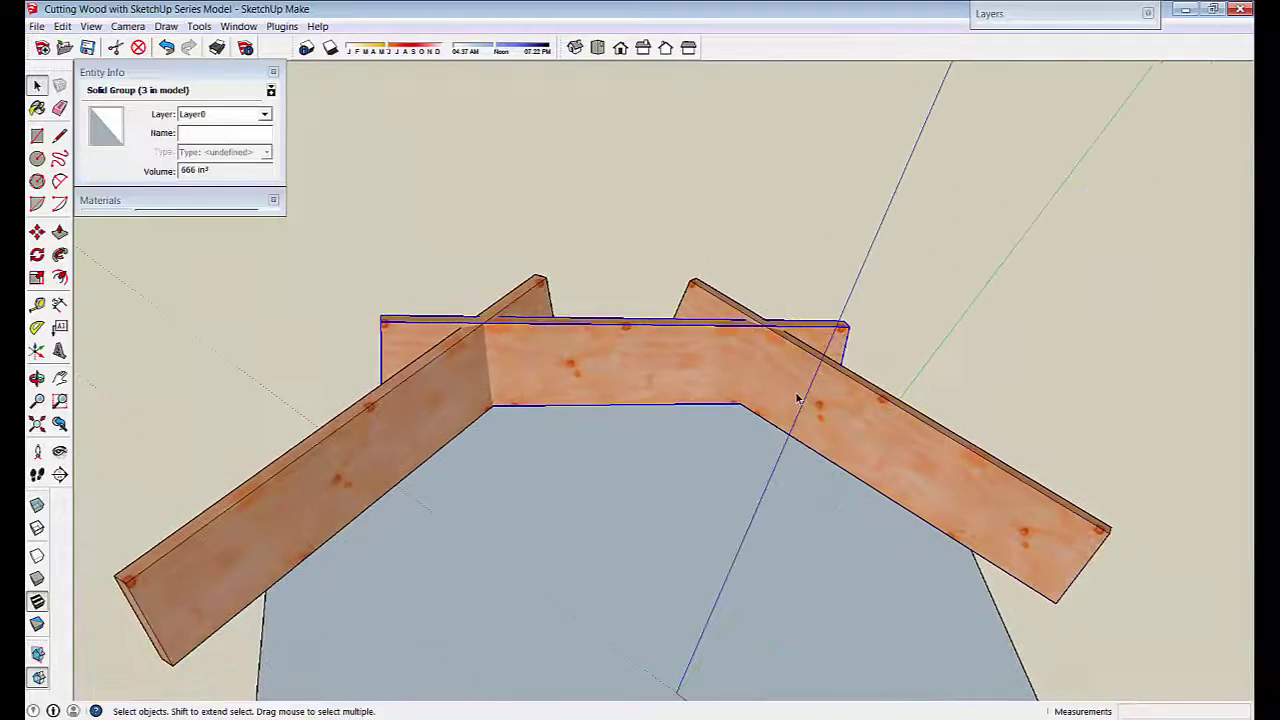
scroll(645, 377, up, 5)
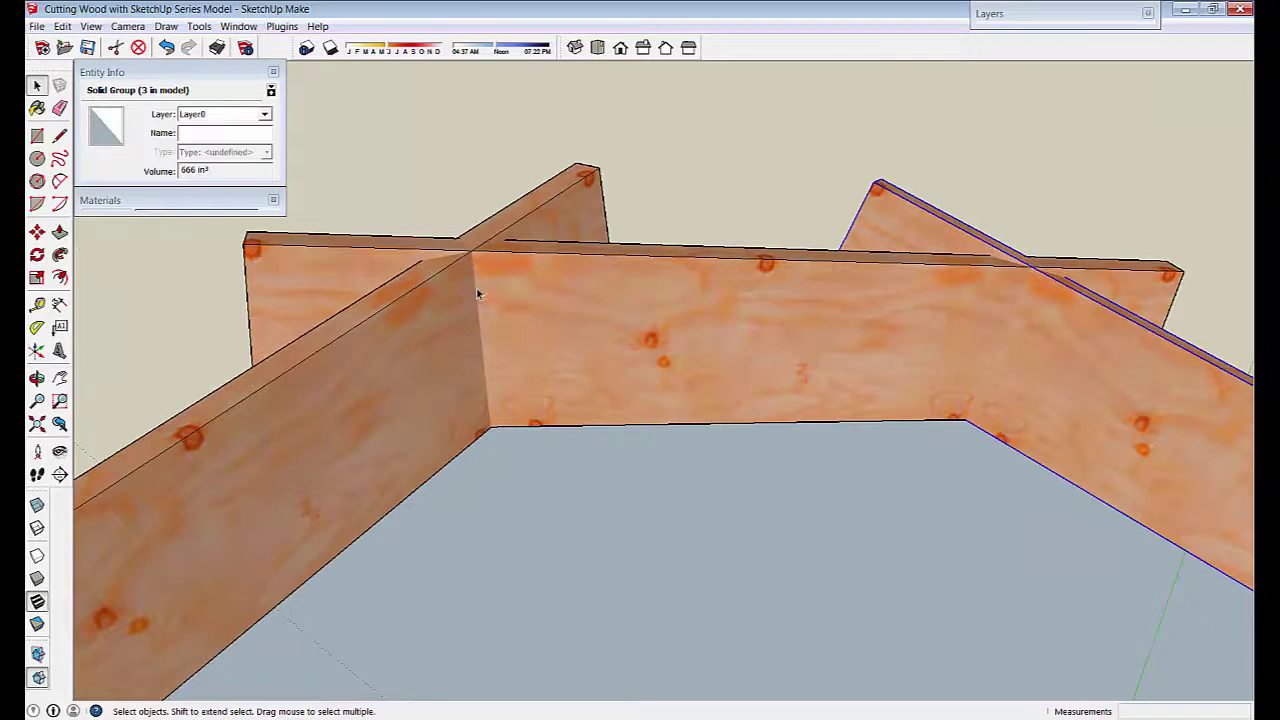
scroll(700, 297, down, 3)
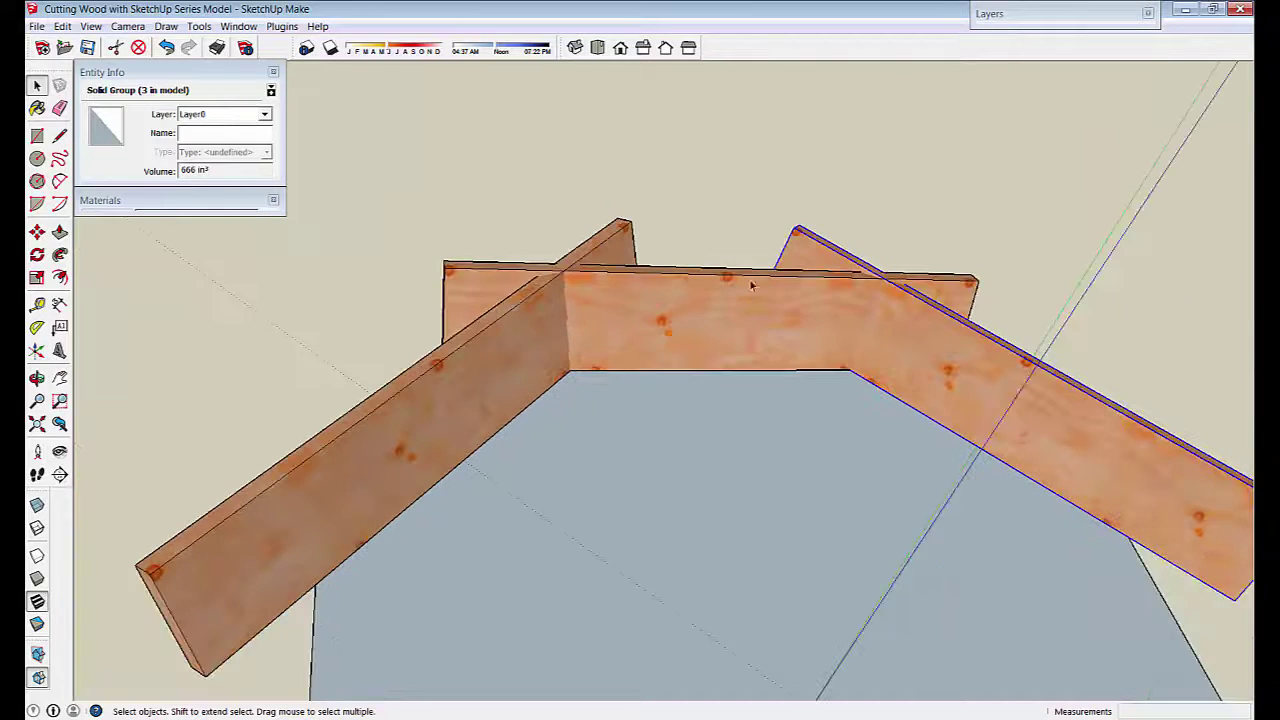
- Explode all three tilted board groups into loose geometry
key(ctrl+a)
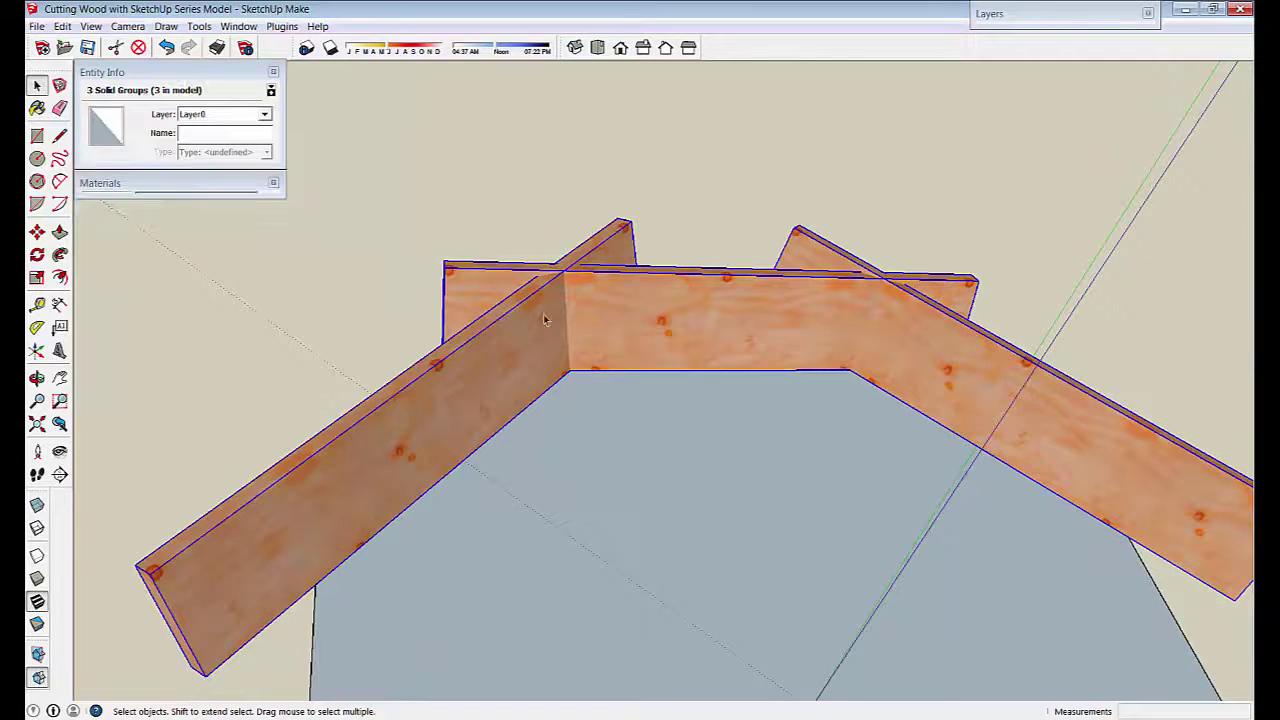
right_click(628, 314)
mouse_move(673, 429)
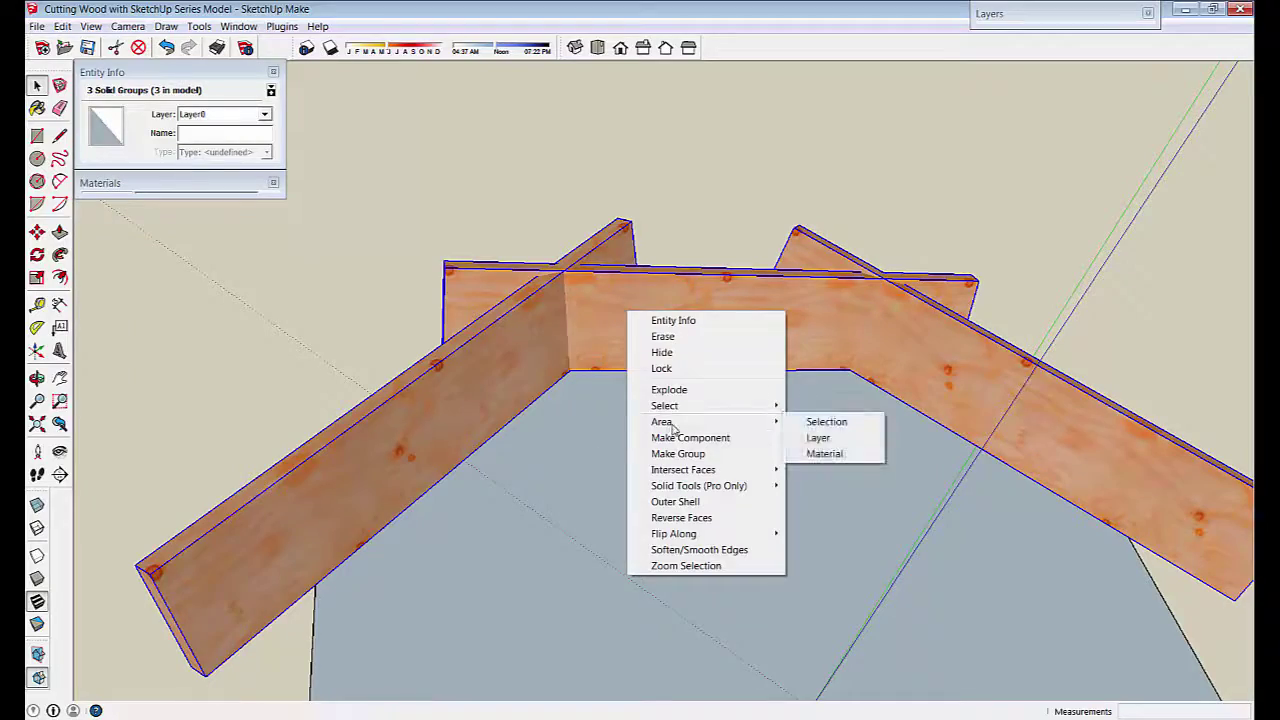
click(669, 389)
- Intersect the faces of the exploded boards with the selection only
scroll(716, 400, up, 2)
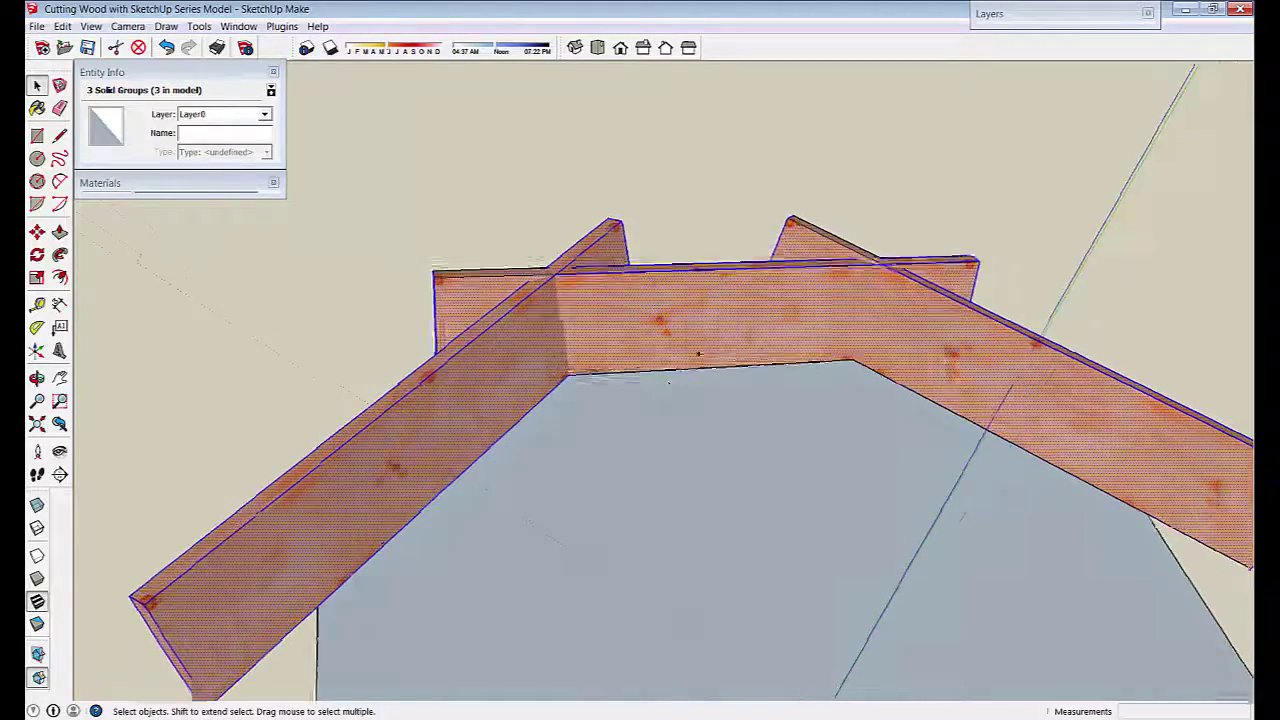
scroll(535, 285, up, 5)
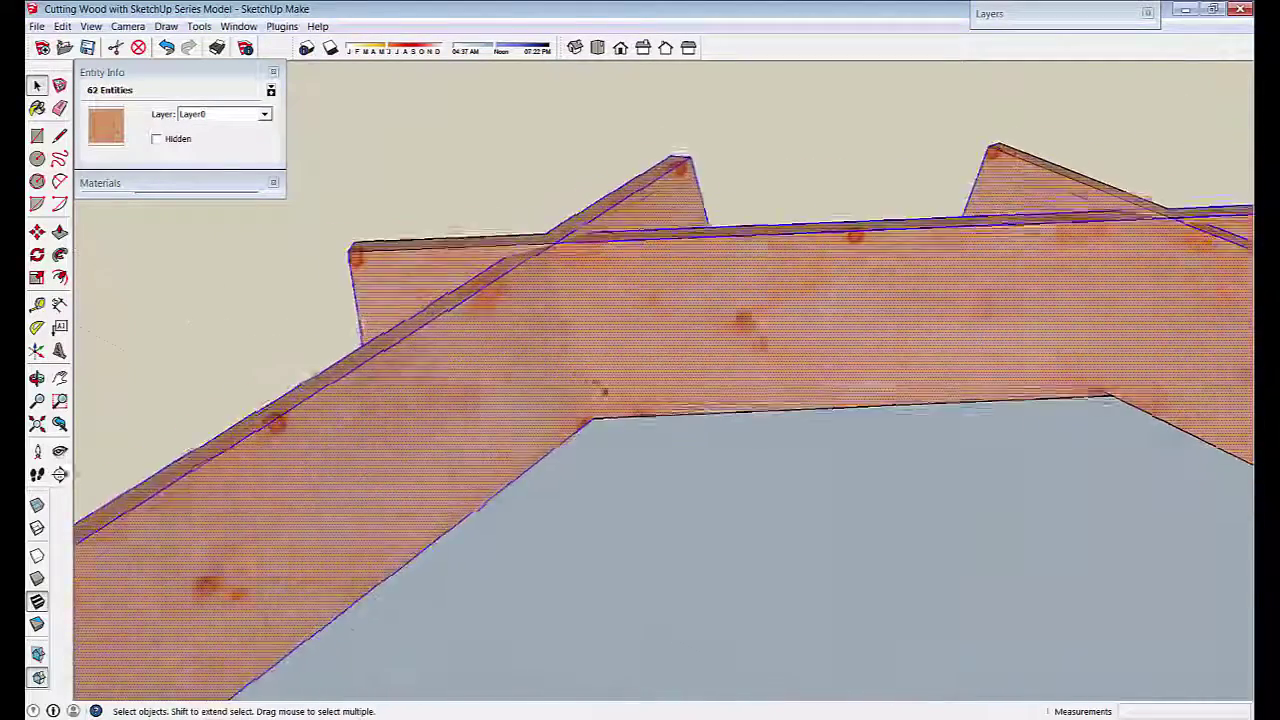
scroll(529, 268, down, 6)
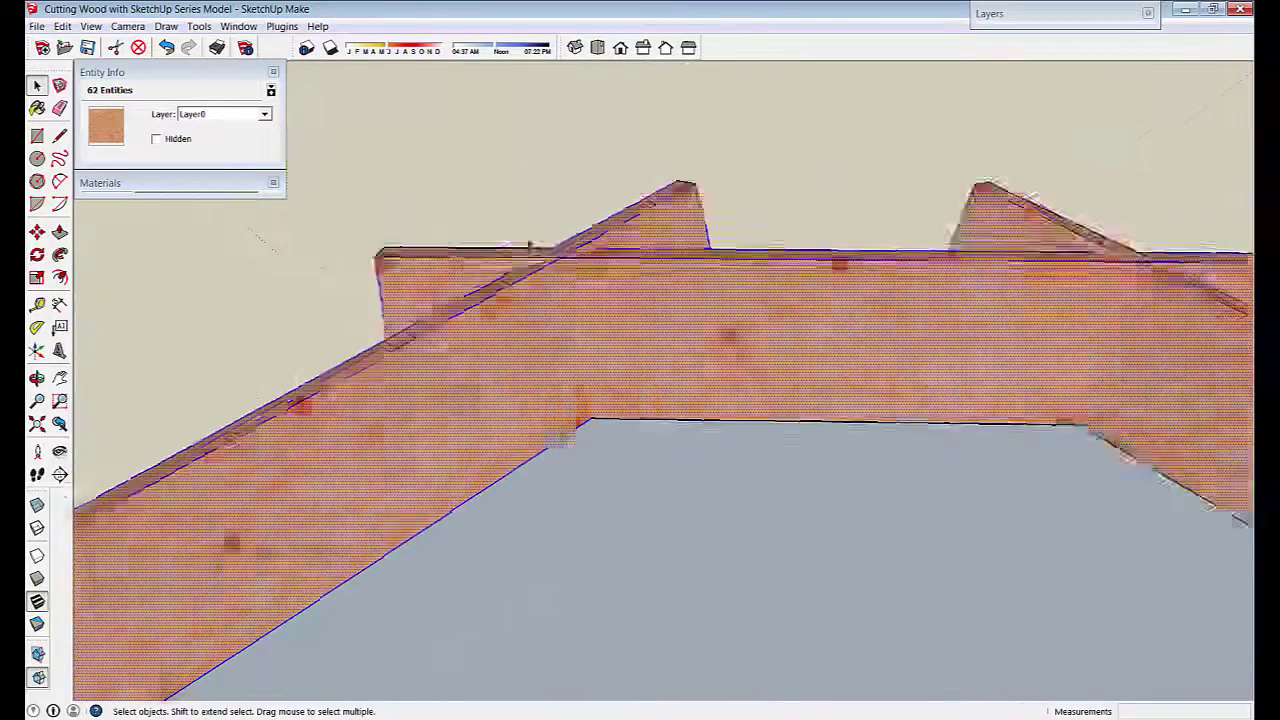
right_click(629, 340)
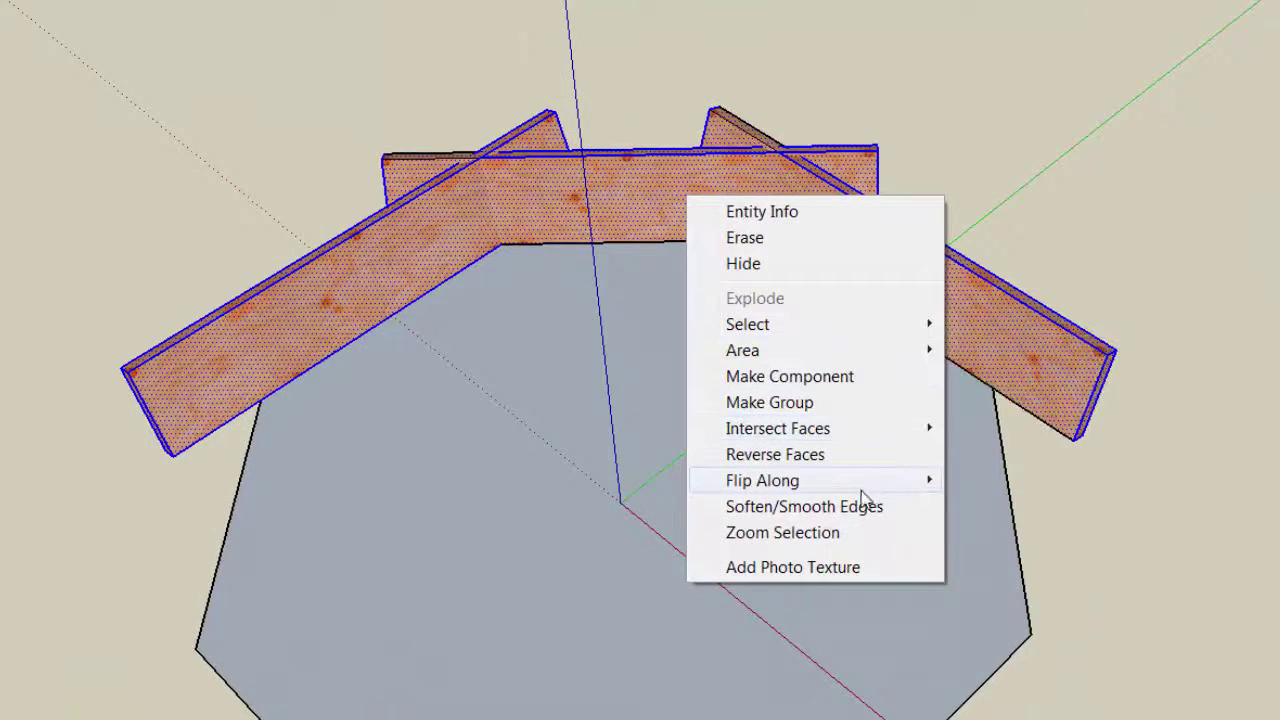
mouse_move(828, 437)
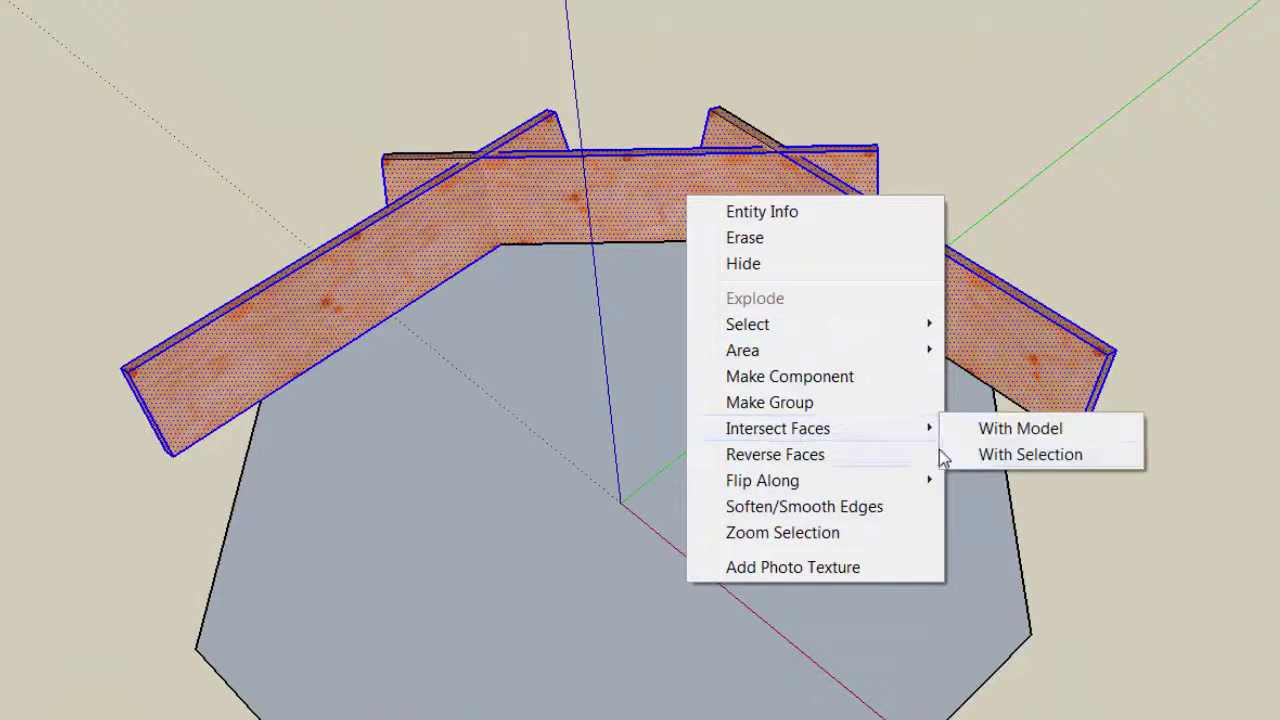
click(1002, 458)
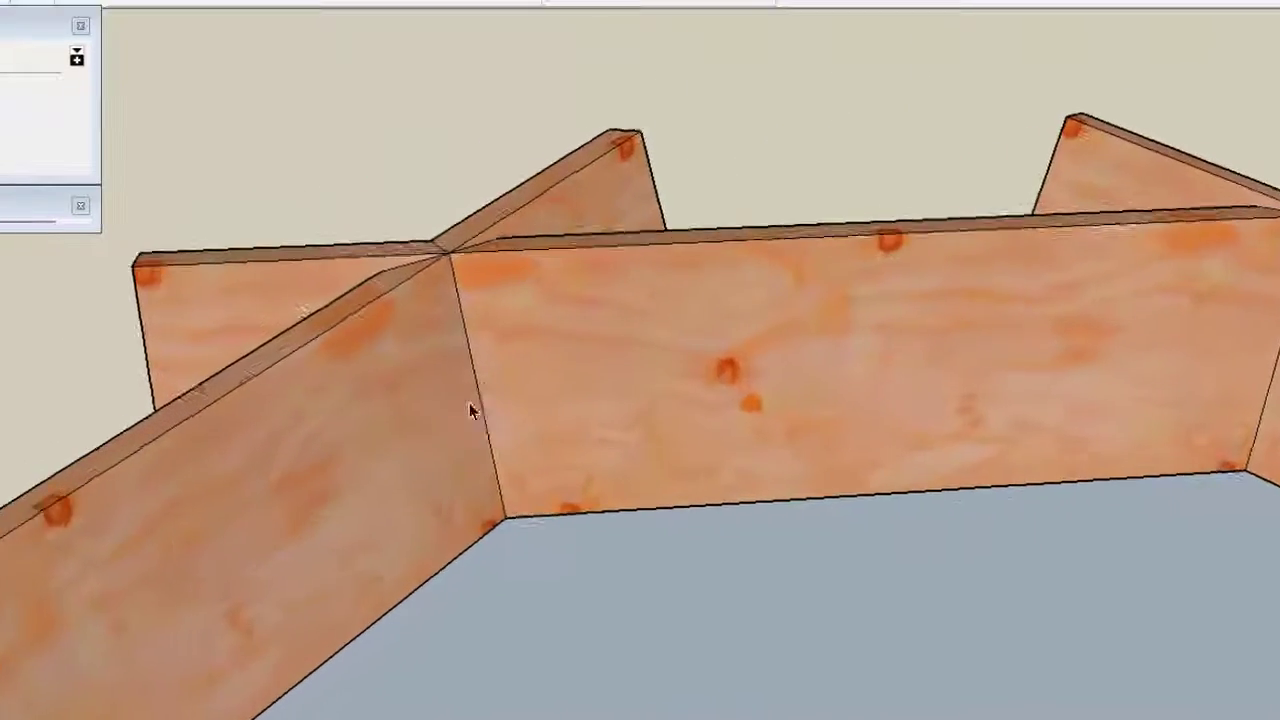
- Examine the intersection edges where the boards cross, using X-ray display to see inside the corners
middle_drag(449, 456, 457, 341)
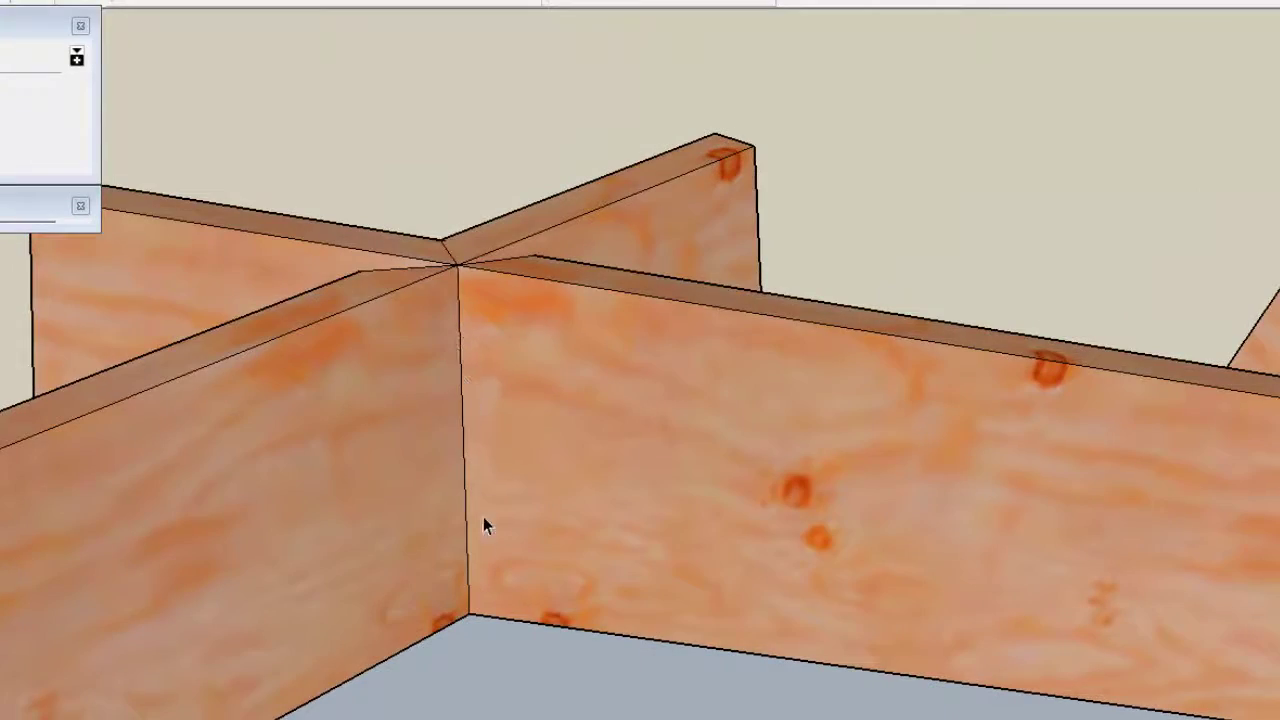
middle_drag(483, 518, 0, 653)
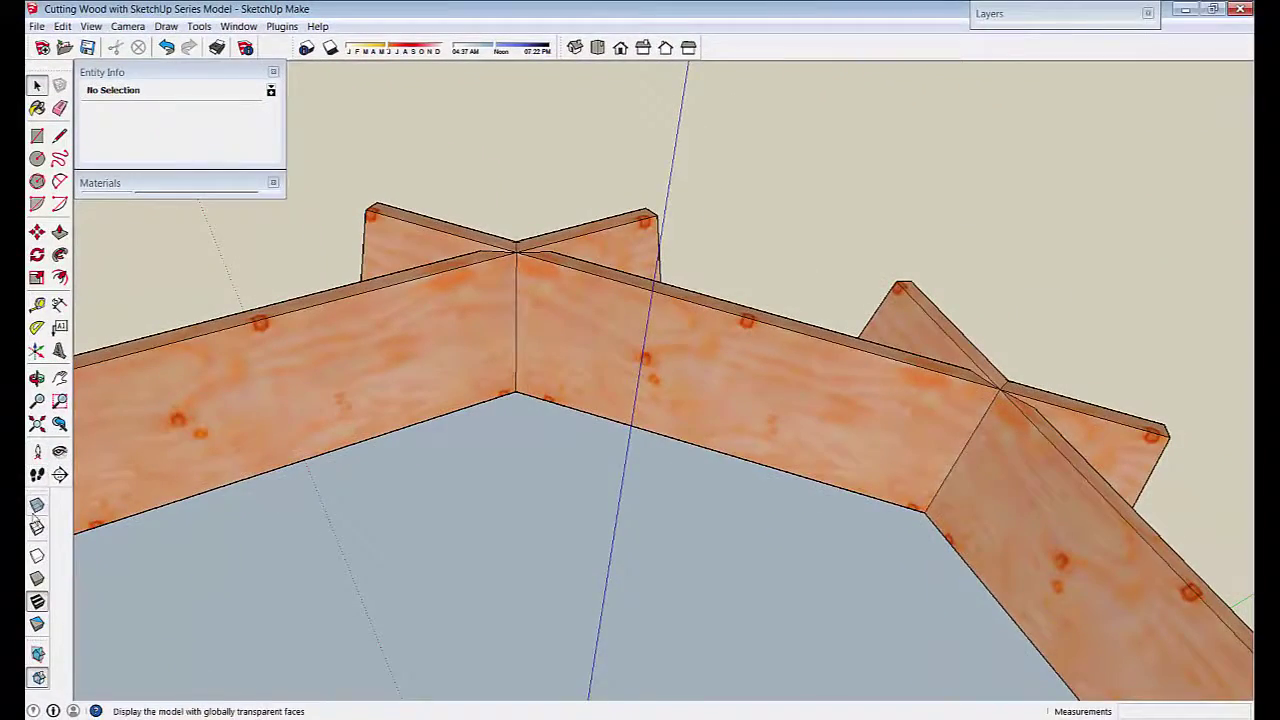
click(37, 505)
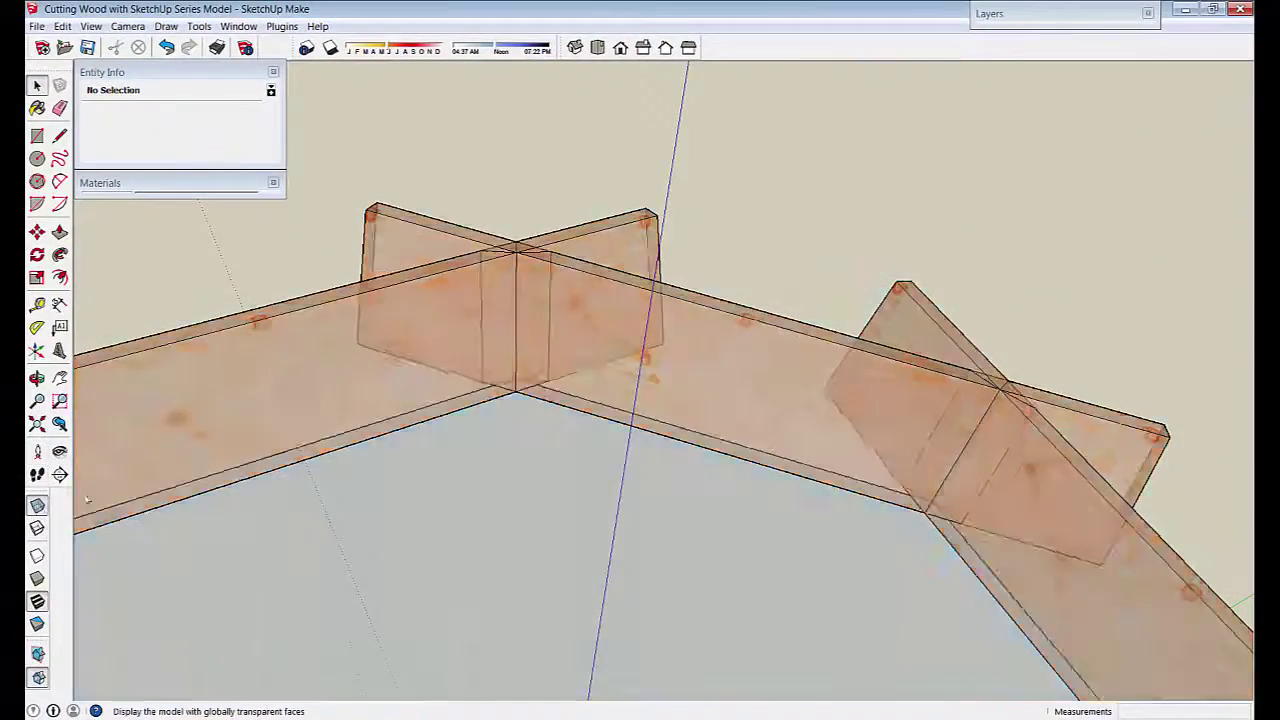
middle_drag(560, 300, 567, 397)
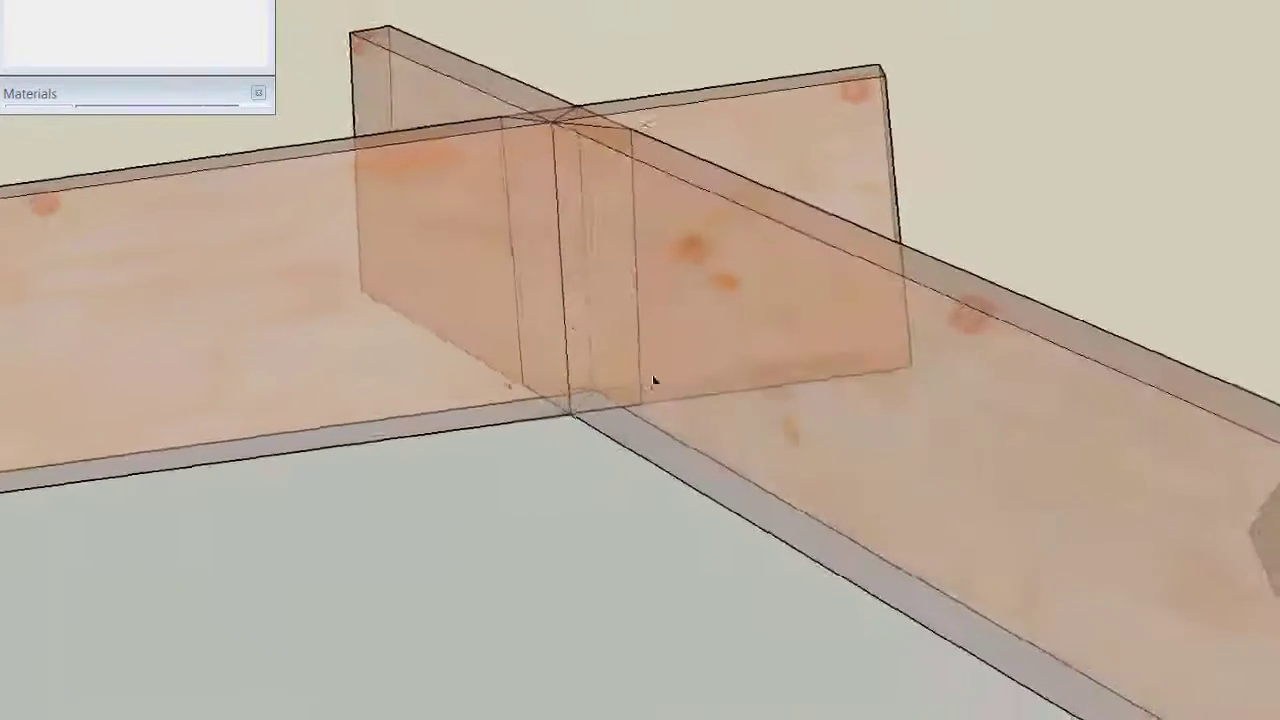
middle_drag(654, 381, 825, 385)
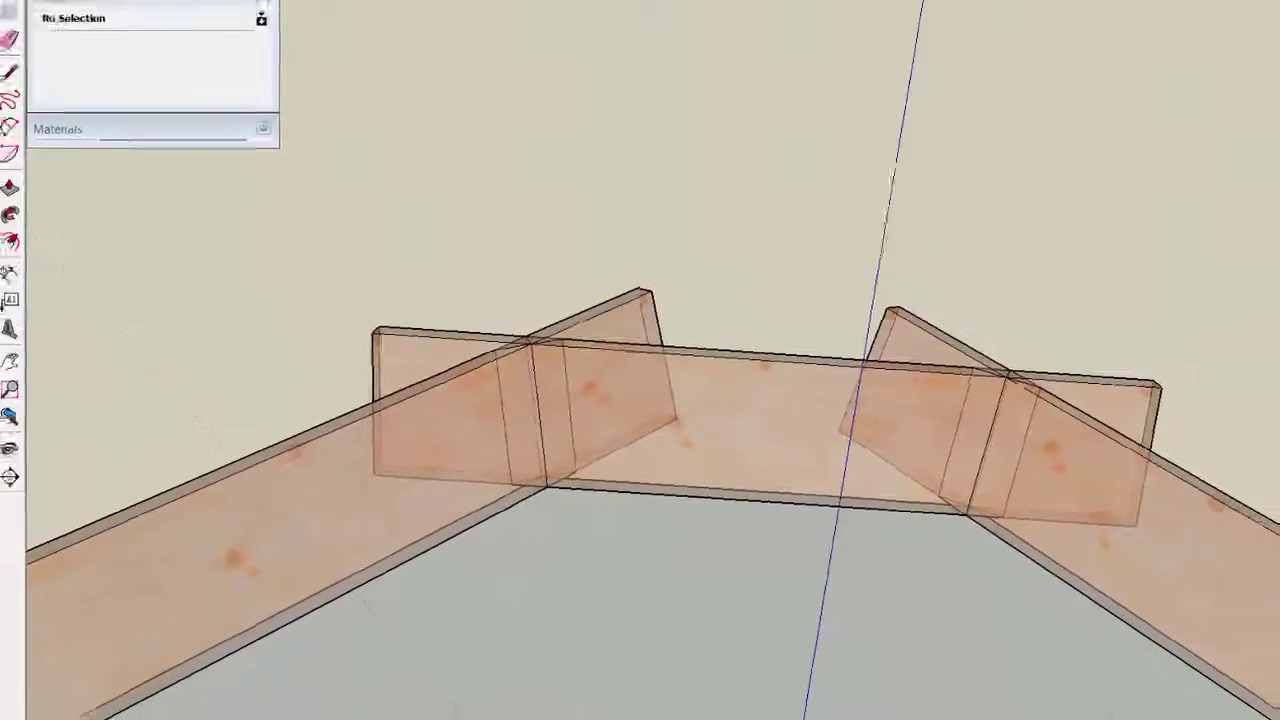
click(37, 506)
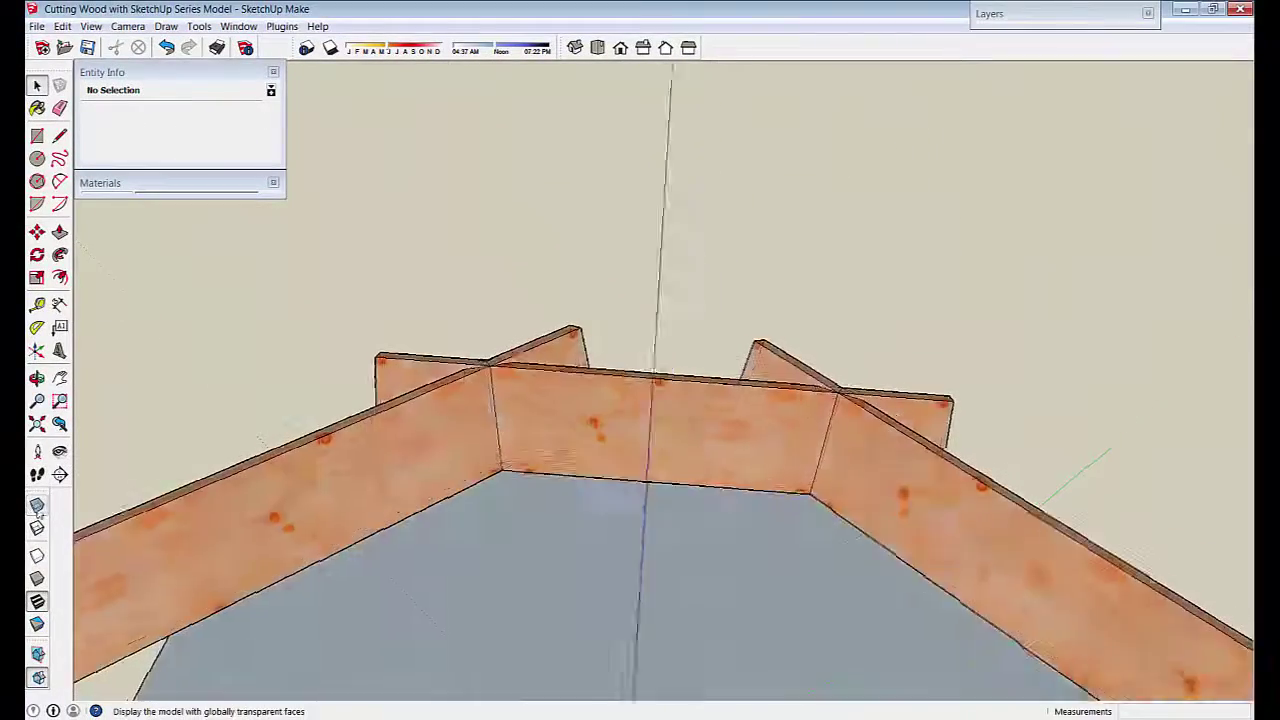
- Copy the four edges of the miter seam at one end of the middle board 6 inches along that board
middle_drag(480, 390, 335, 355)
mouse_move(630, 480)
middle_down()
mouse_move(706, 474)
mouse_move(517, 480)
mouse_move(519, 465)
mouse_move(534, 560)
mouse_move(551, 443)
mouse_move(506, 314)
mouse_move(541, 492)
mouse_move(522, 538)
middle_up()
click(523, 425)
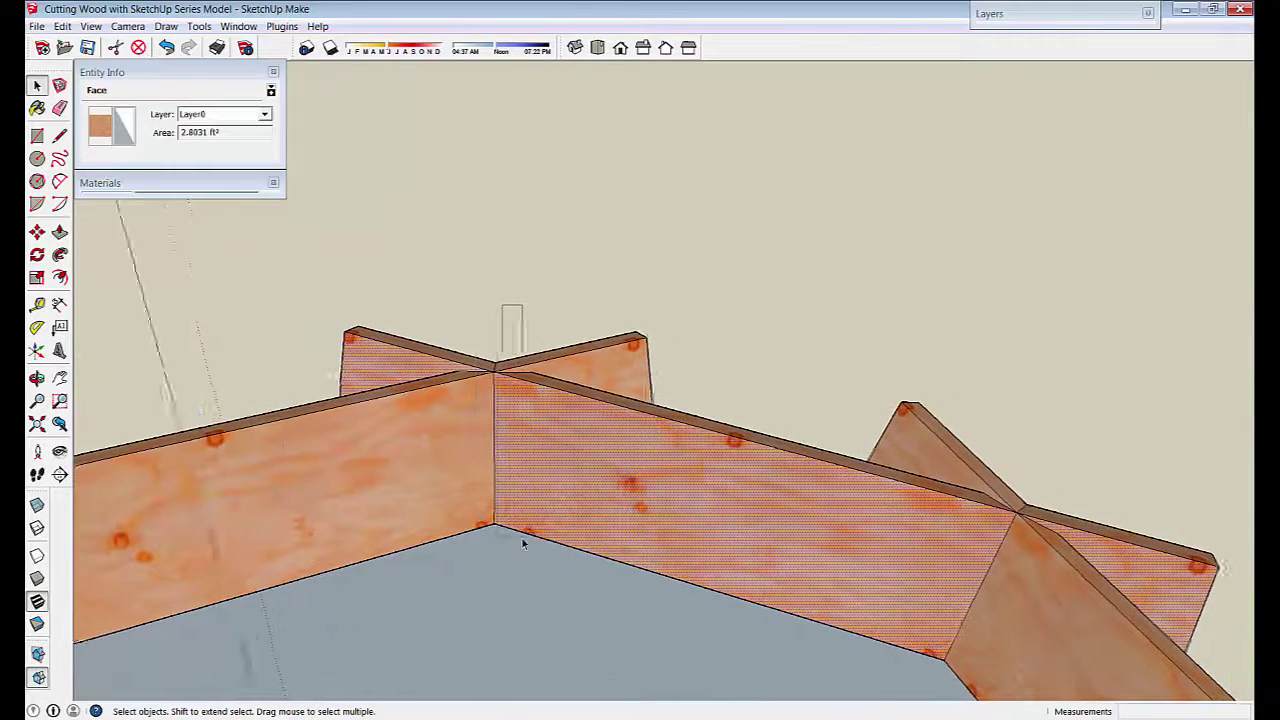
drag(522, 538, 503, 559)
drag(480, 333, 502, 546)
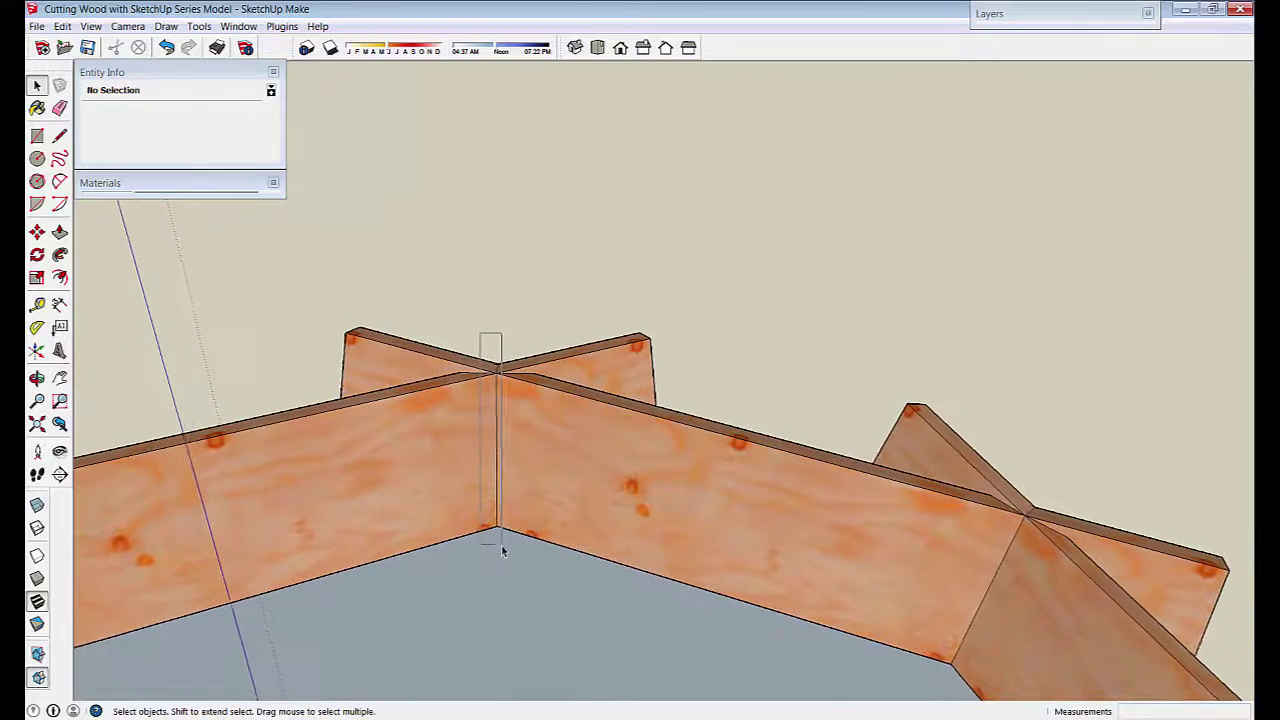
middle_drag(502, 550, 502, 569)
click(501, 569)
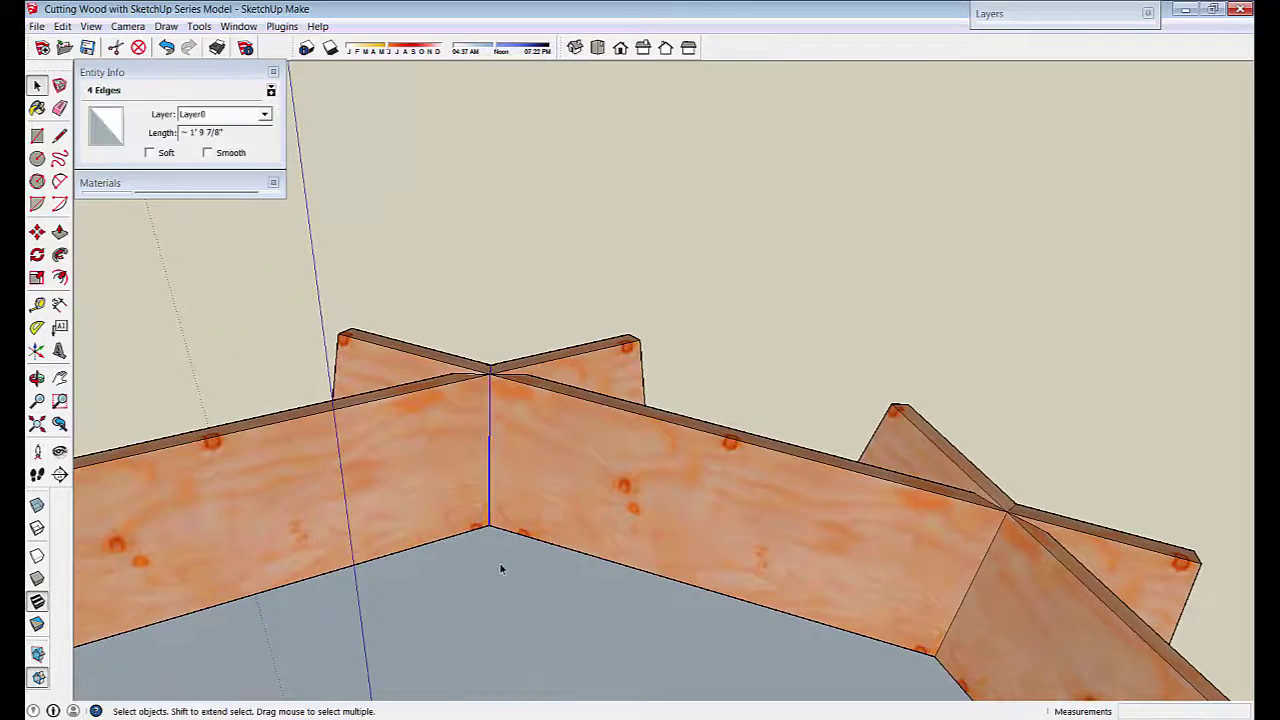
key(m)
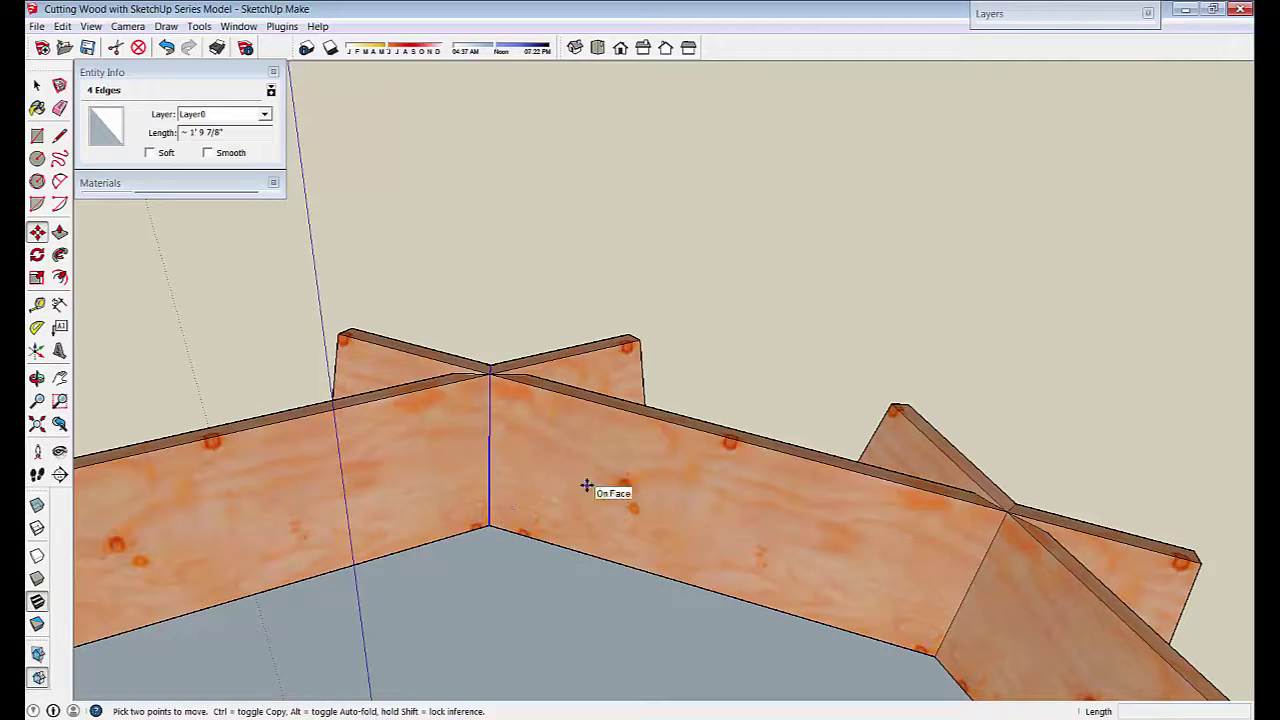
key(ctrl)
click(490, 375)
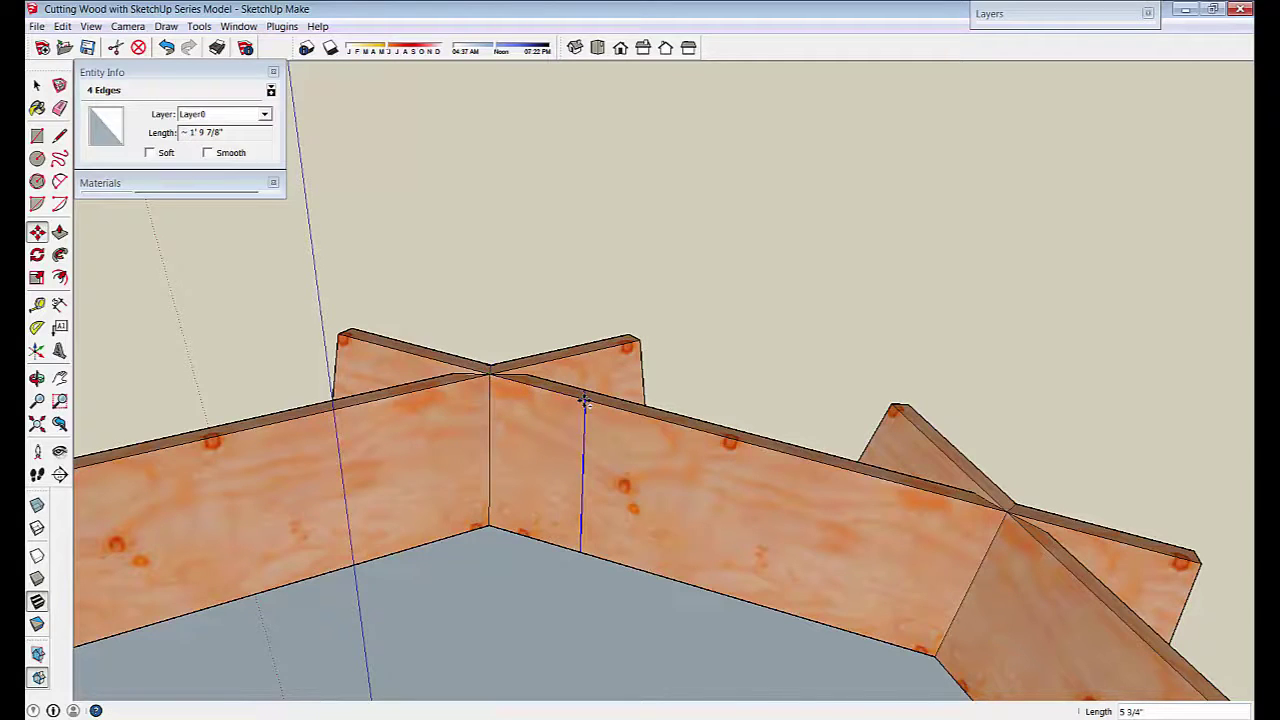
text(6)
key(Return)
key(space)
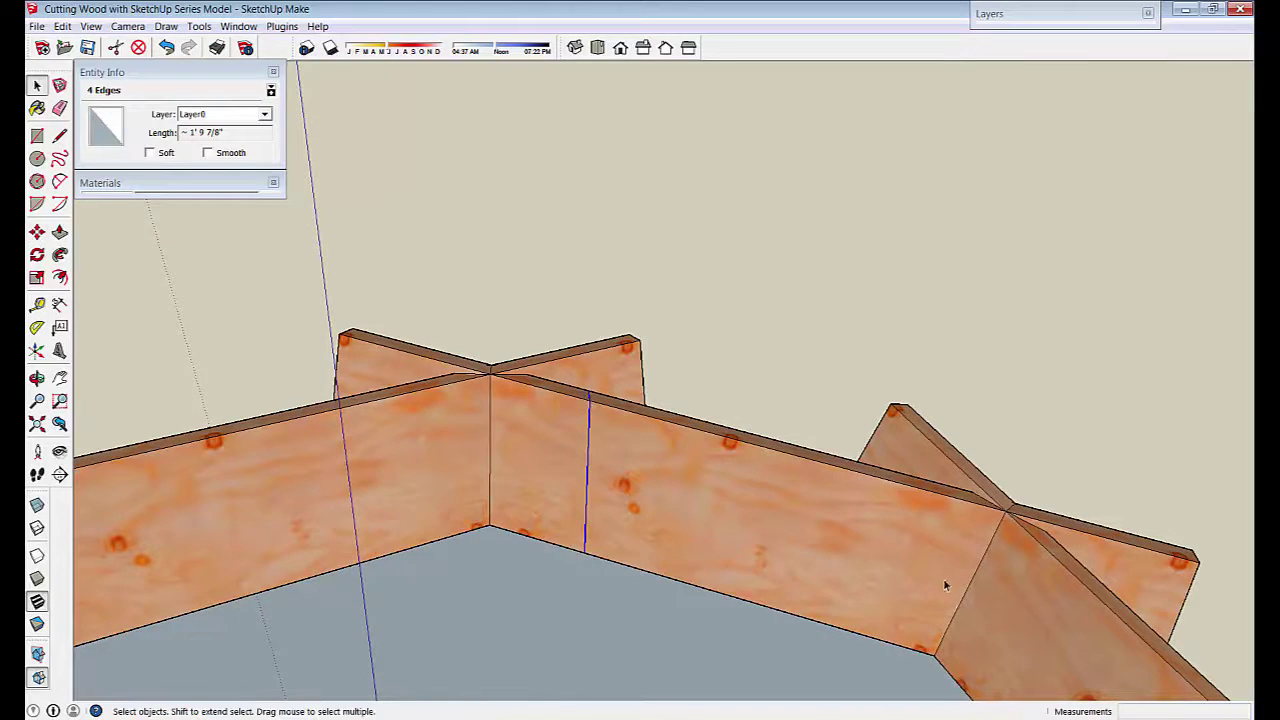
- Copy the four miter seam edges at the middle board's other end 6 inches inward along the board
middle_drag(943, 578, 767, 657)
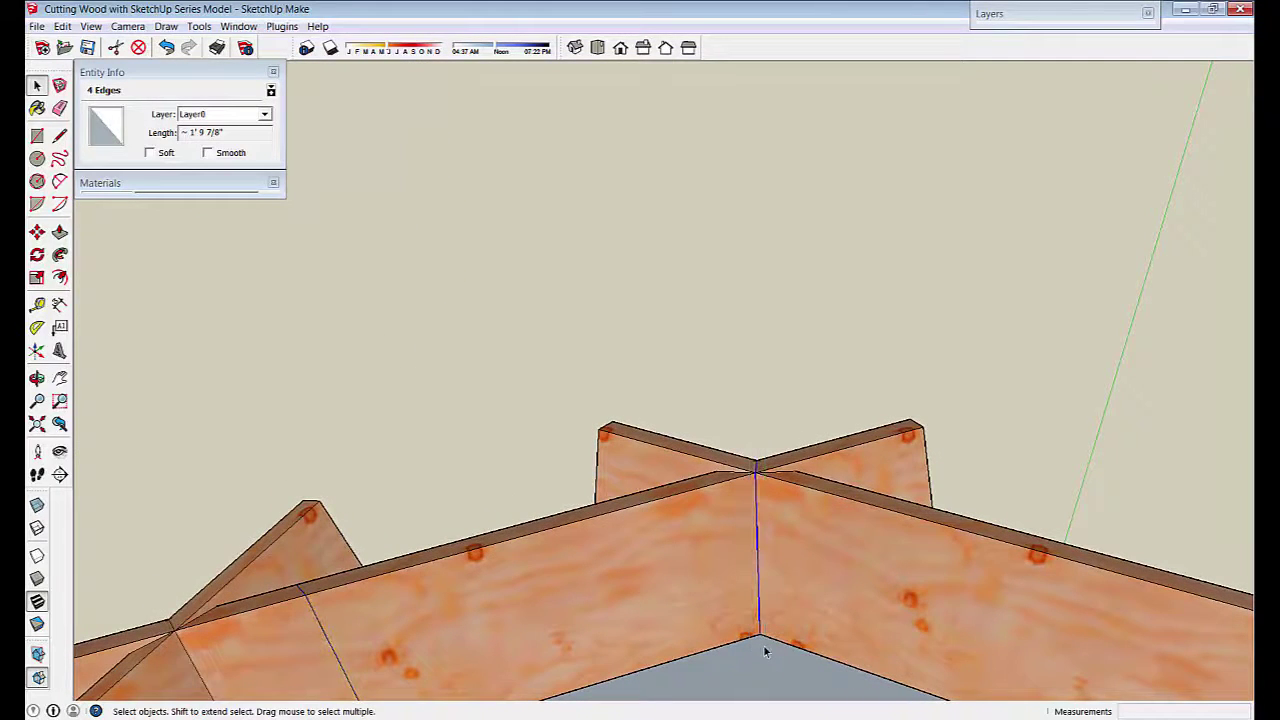
key(m)
middle_drag(752, 484, 760, 483)
click(766, 482)
key(ctrl)
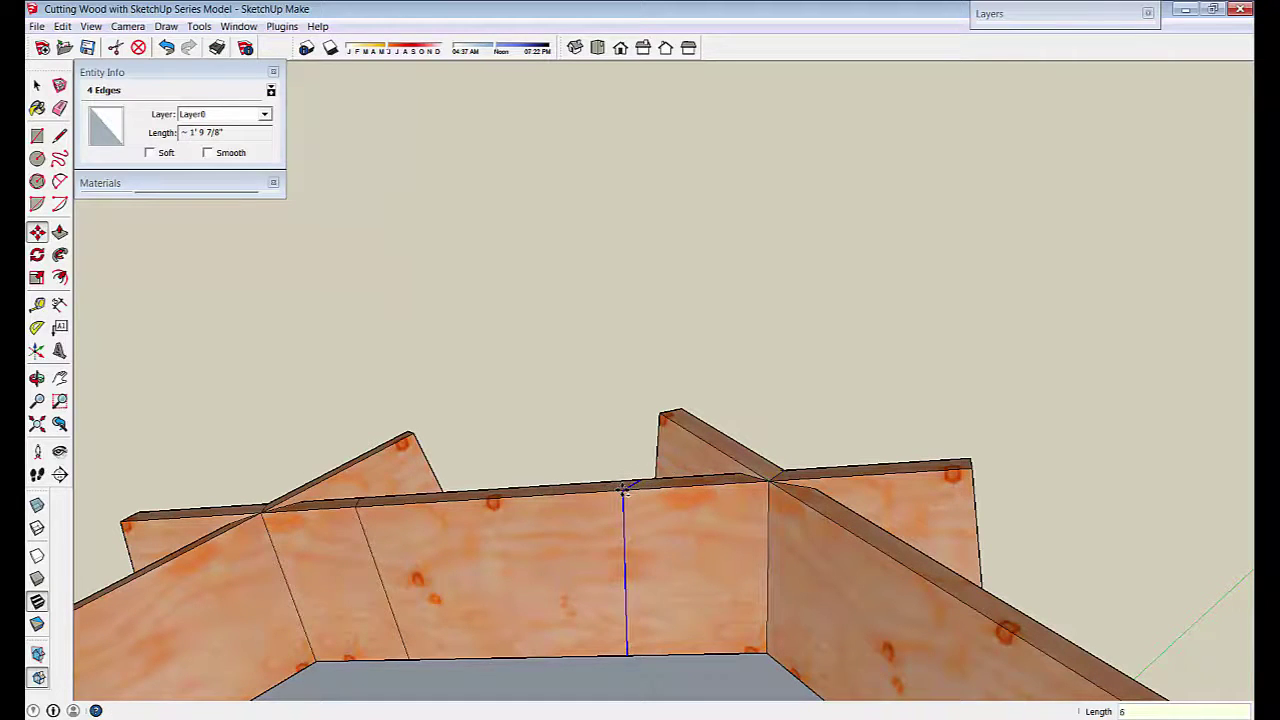
key(Return)
scroll(623, 490, down, 1)
key(space)
- Delete all board geometry except the middle board's short section between the two copied seams
scroll(843, 378, down, 4)
middle_drag(843, 378, 512, 690)
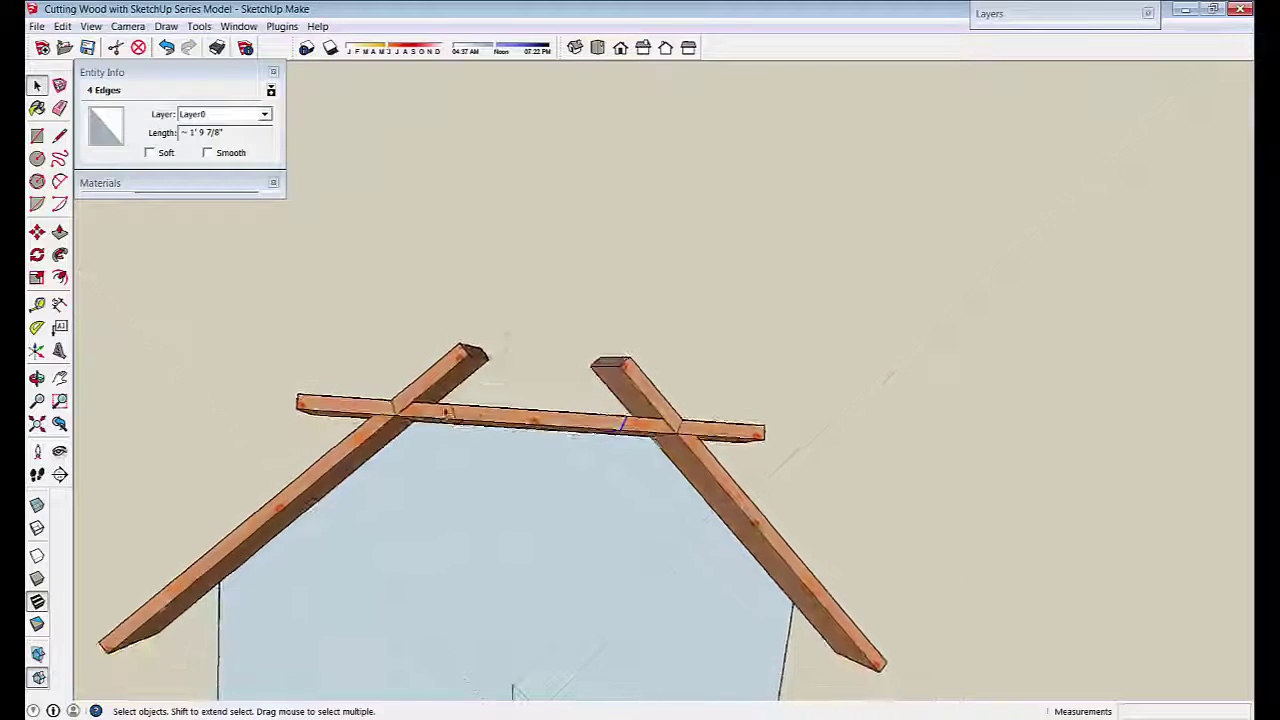
drag(445, 398, 640, 496)
mouse_move(614, 534)
middle_down()
mouse_move(531, 523)
mouse_move(555, 422)
mouse_move(463, 443)
mouse_move(303, 277)
middle_up()
drag(265, 265, 918, 527)
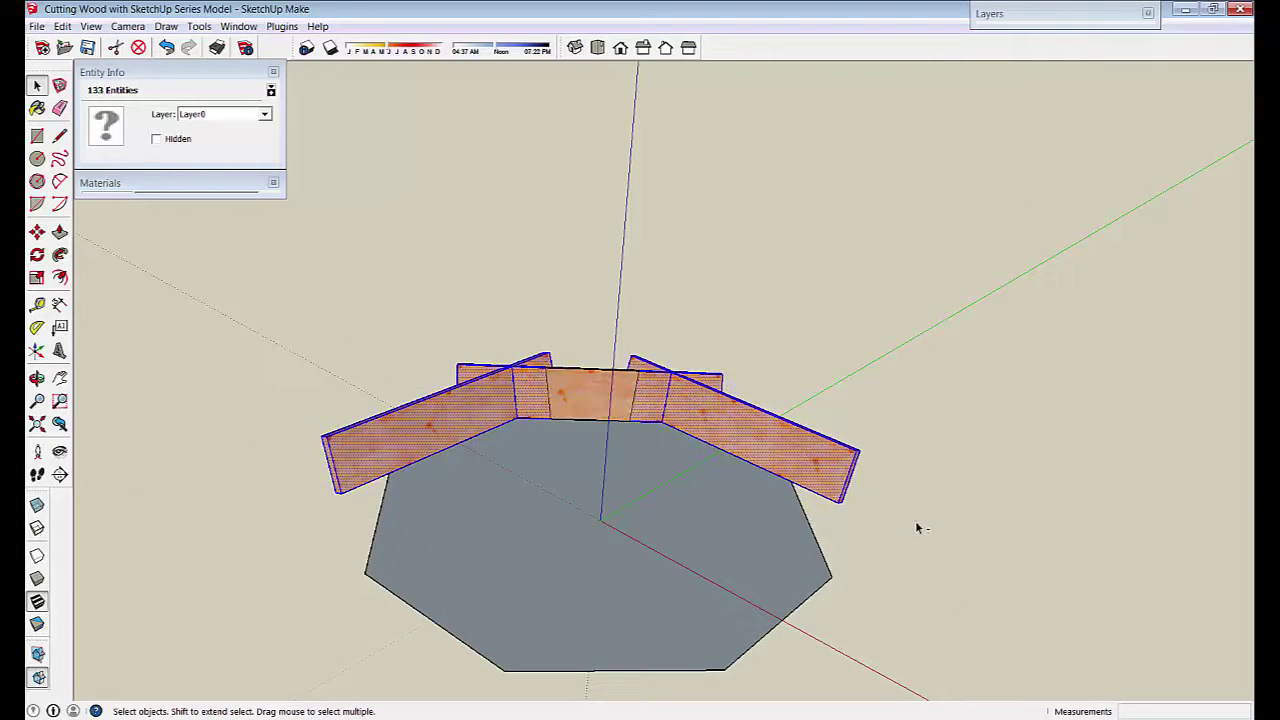
key(Delete)
- Make the remaining board section a component named Bevel Side
middle_drag(608, 400, 563, 417)
click(574, 437)
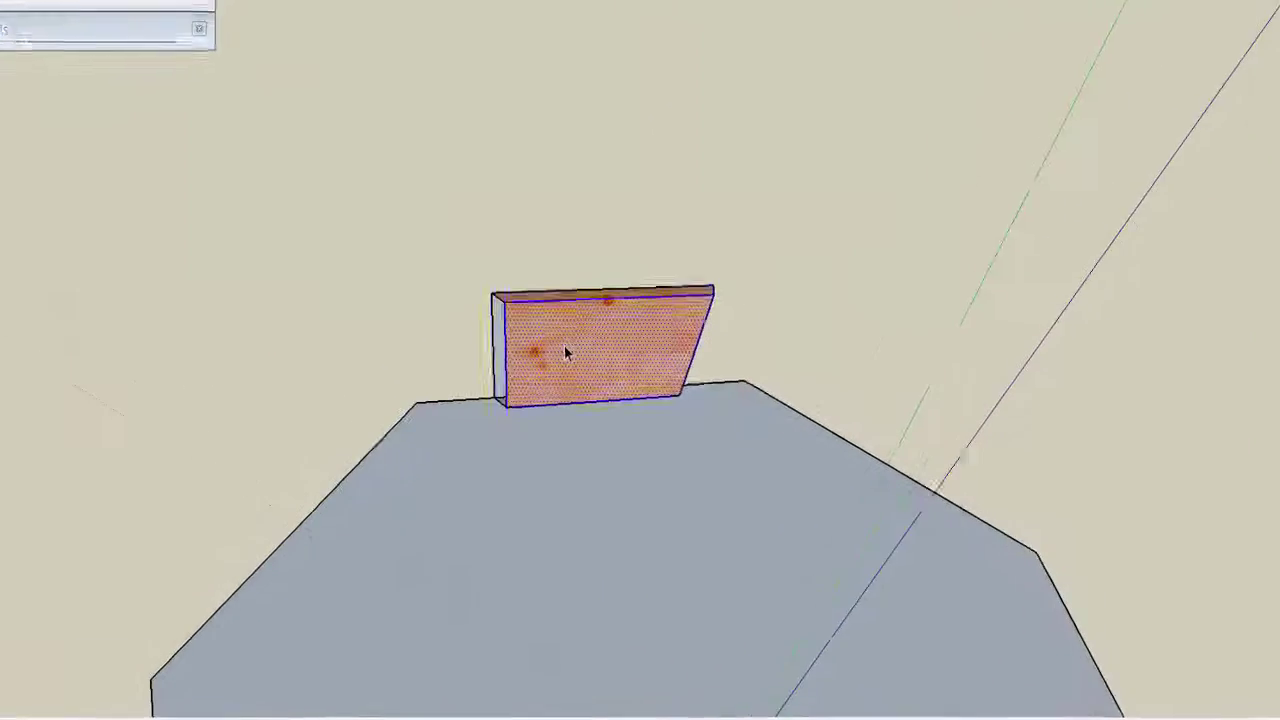
right_click(564, 346)
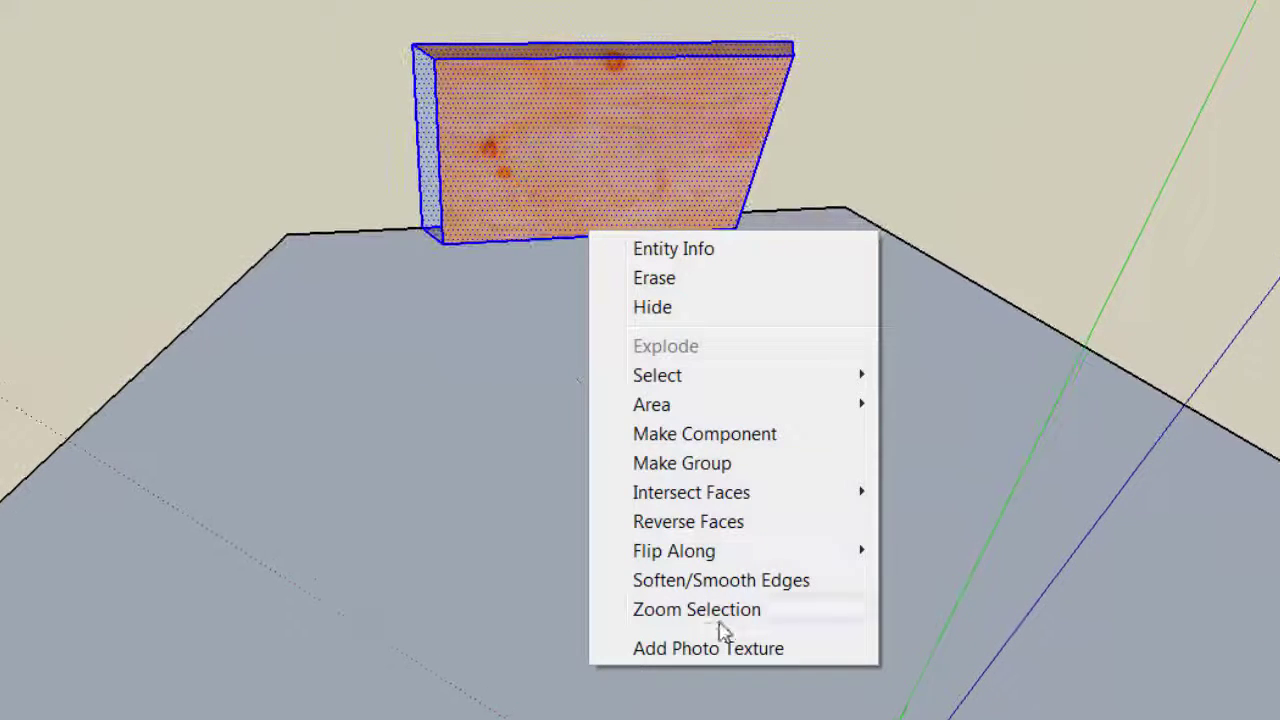
click(697, 440)
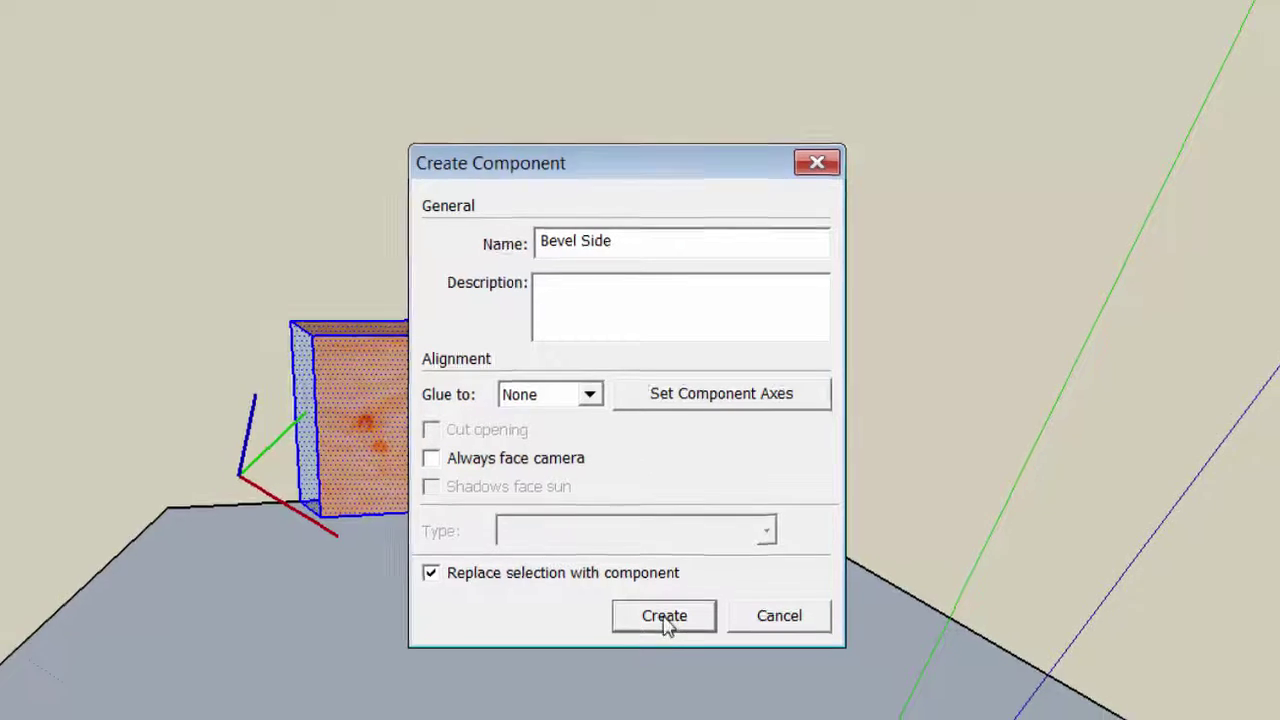
click(663, 622)
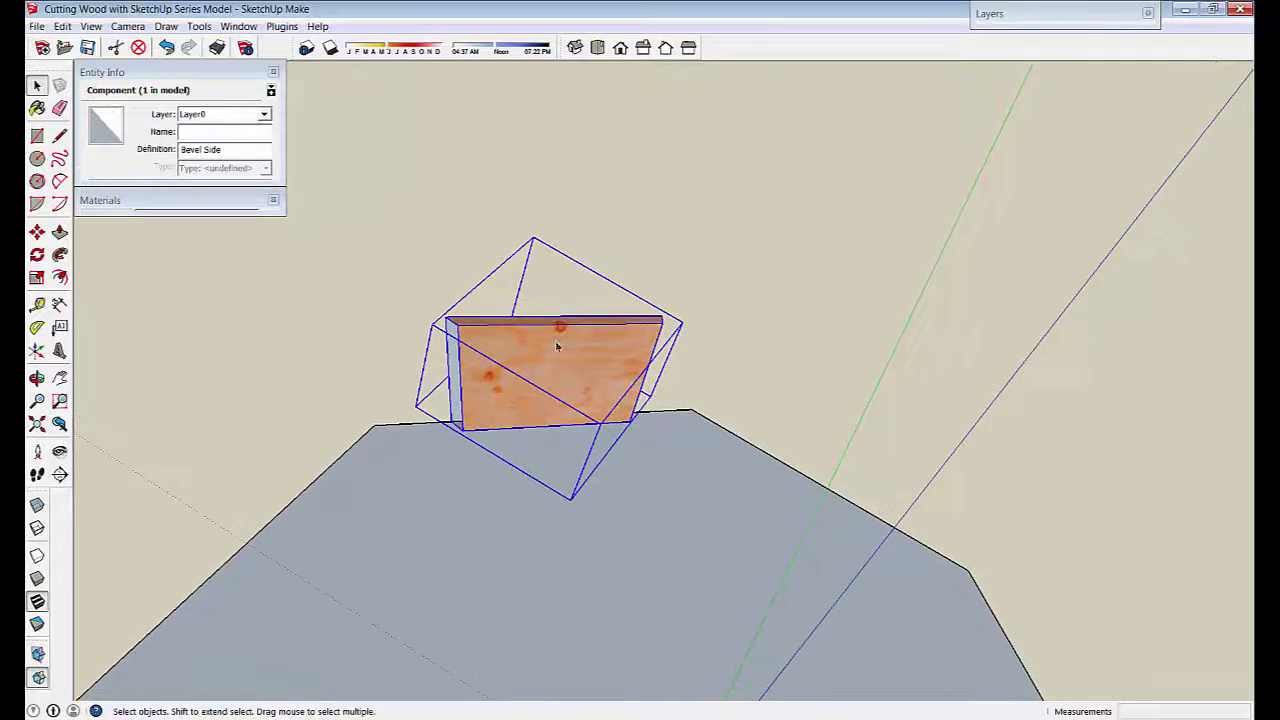
- Edit the Bevel Side component and close its open end faces by tracing lines over their upper edges
double_click(557, 346)
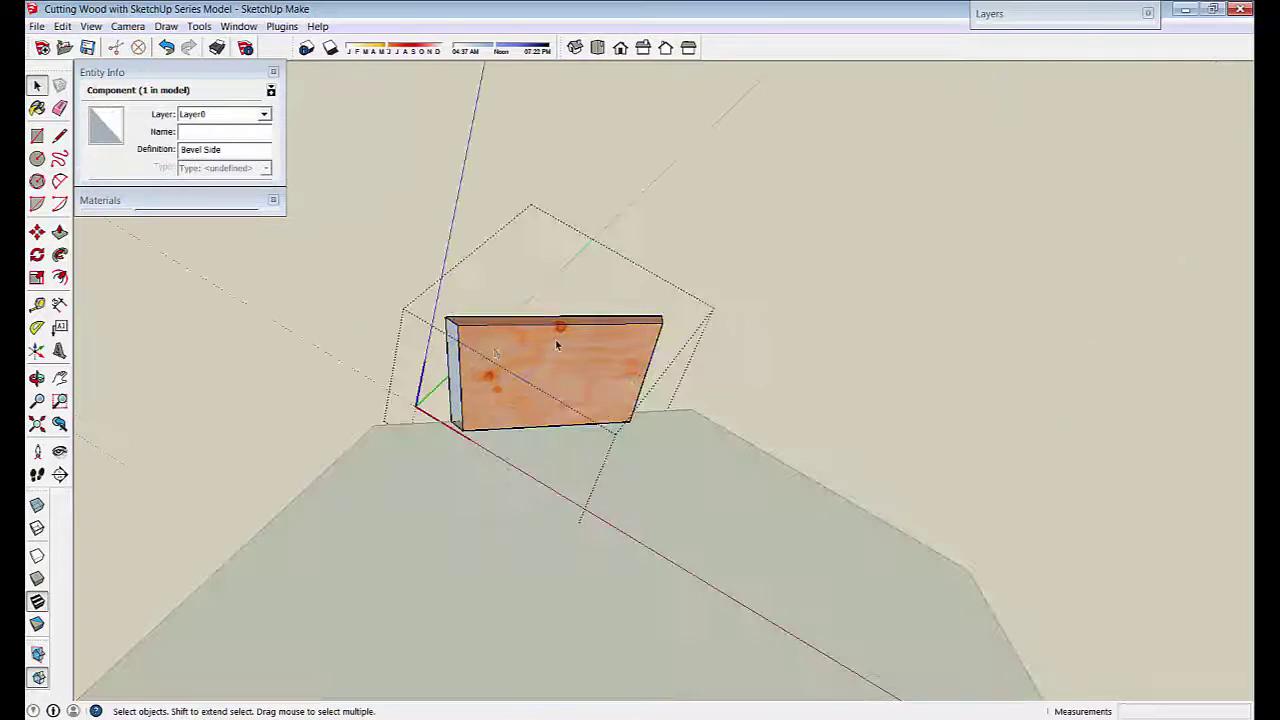
click(59, 135)
scroll(553, 263, up, 3)
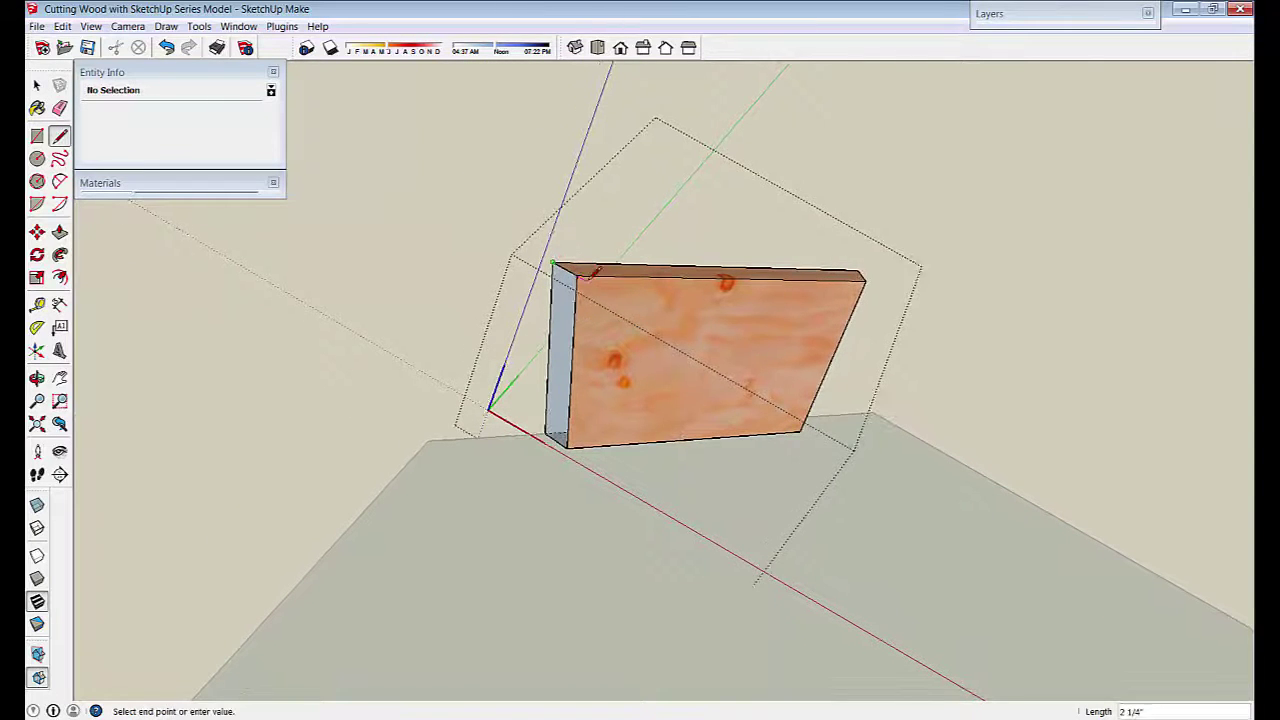
mouse_move(557, 262)
middle_down()
mouse_move(717, 420)
mouse_move(757, 355)
middle_up()
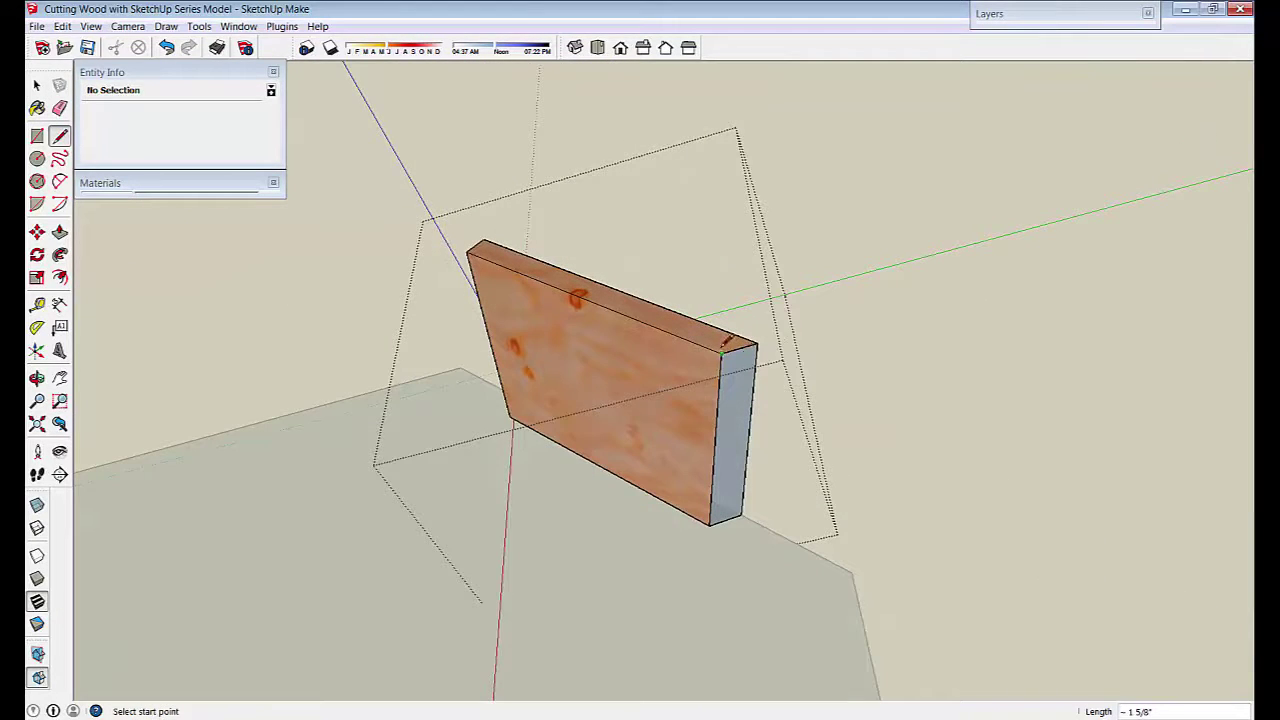
scroll(760, 346, up, 5)
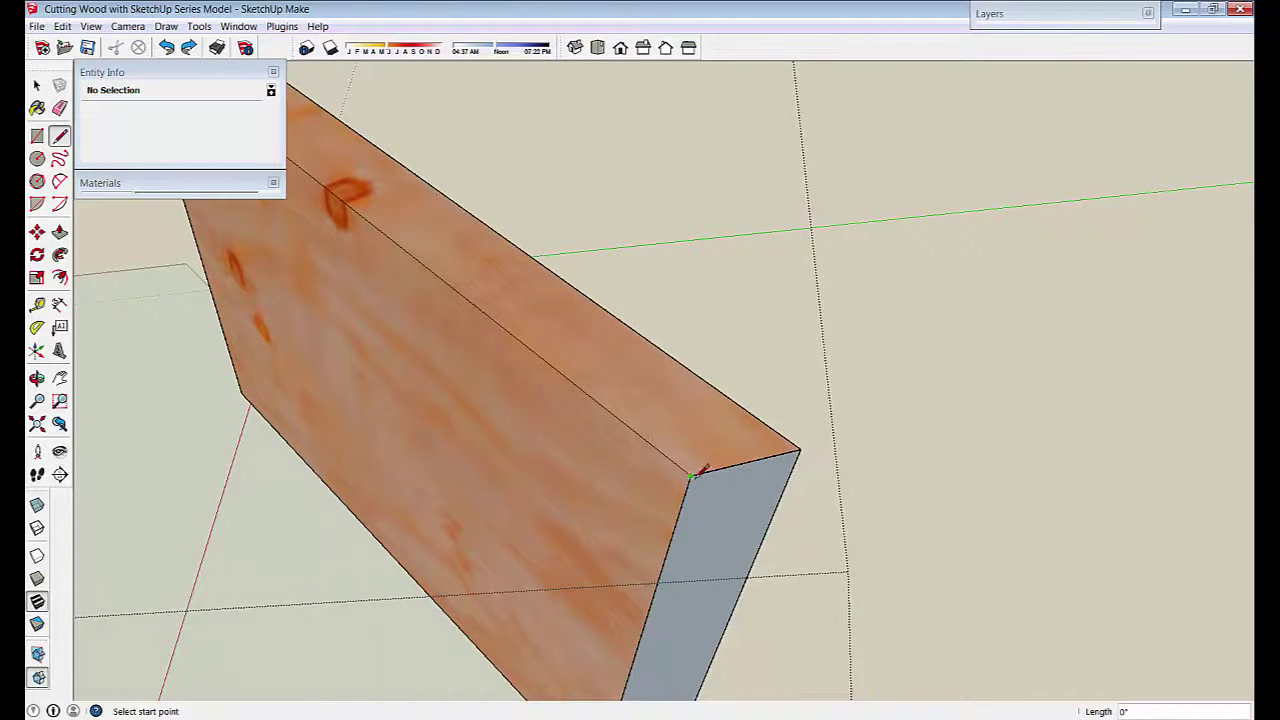
click(800, 450)
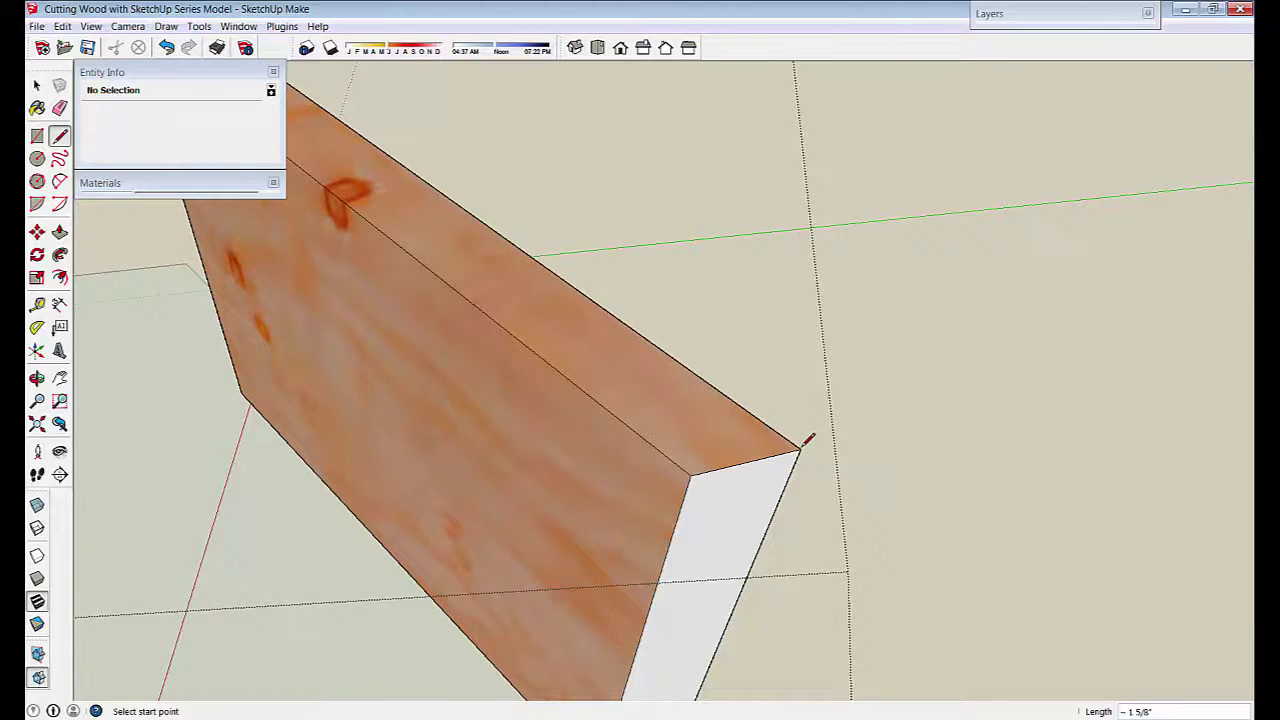
key(space)
- Sample the Wood_Plywood_Knots material from the board and paint the blank end face with it
click(140, 185)
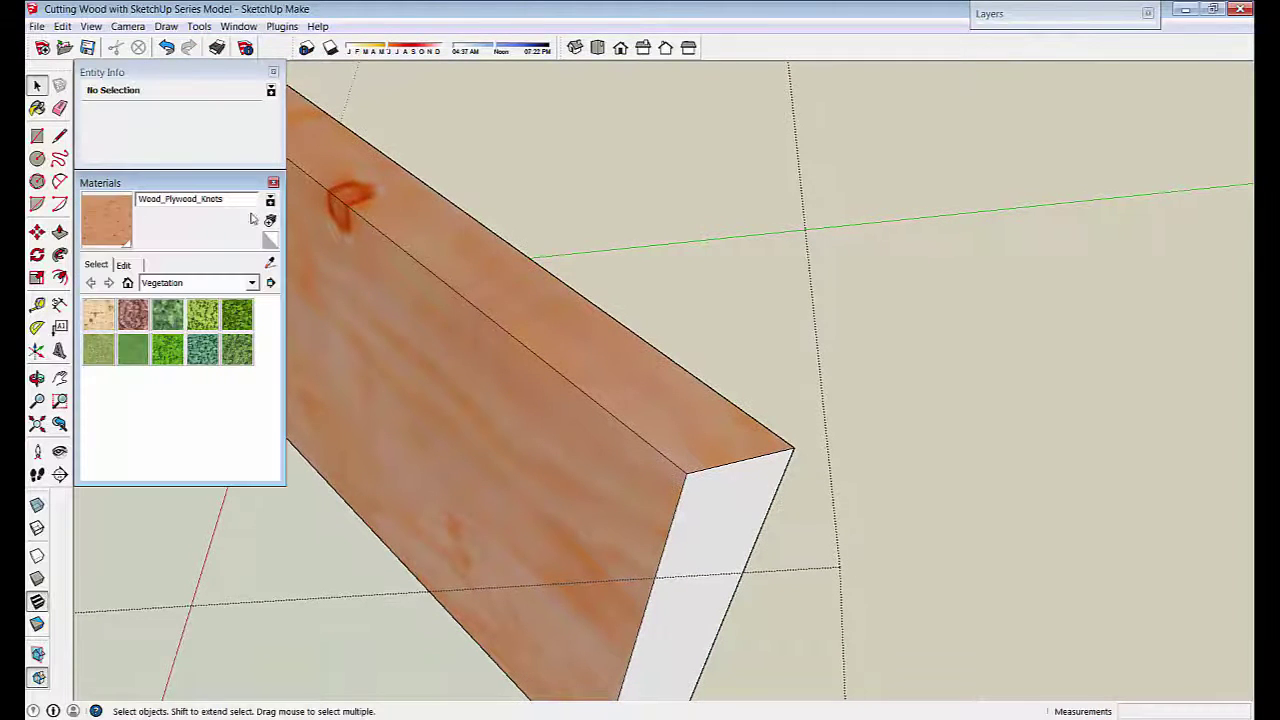
click(271, 262)
middle_drag(680, 485, 674, 391)
click(600, 375)
click(704, 411)
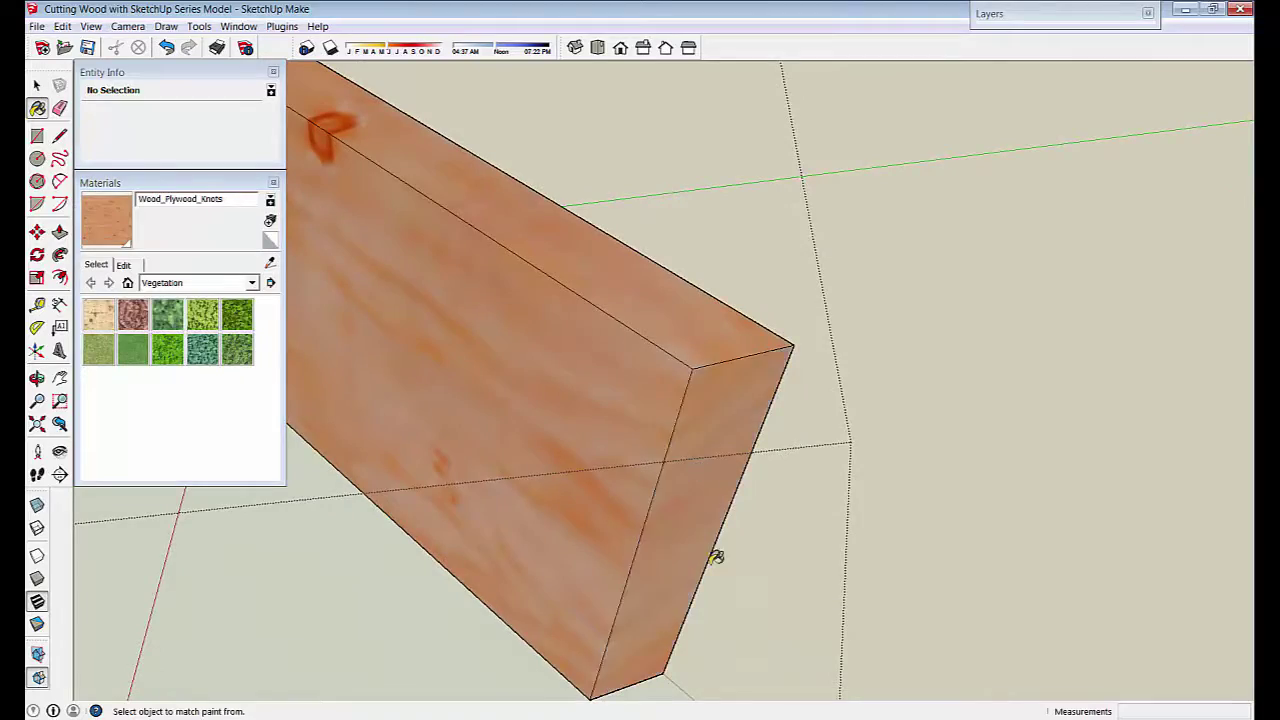
- Select the geometry of one board end and move it 6 inches outward along the long upper edge
scroll(717, 557, down, 4)
mouse_move(560, 545)
middle_down()
mouse_move(687, 533)
mouse_move(1023, 391)
mouse_move(751, 423)
mouse_move(518, 336)
middle_up()
key(space)
scroll(643, 442, down, 3)
middle_drag(643, 442, 590, 318)
drag(514, 235, 623, 646)
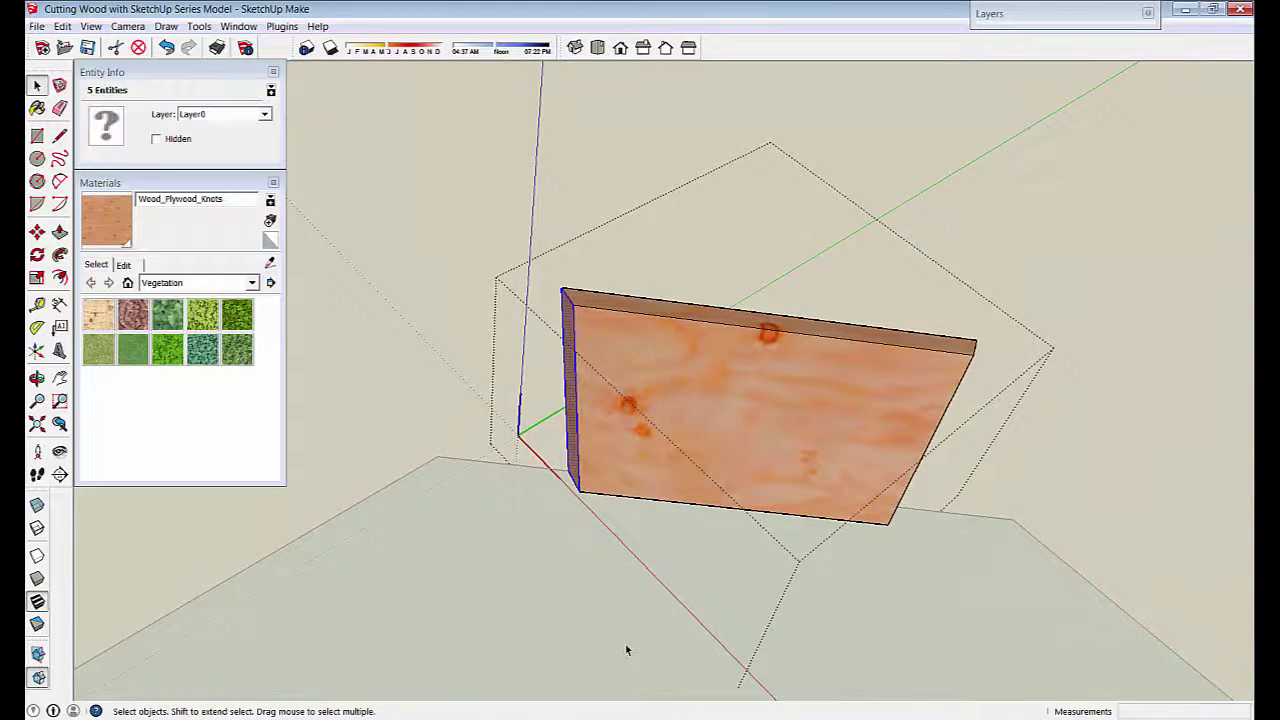
key(m)
scroll(756, 310, up, 2)
shift+middle_drag(755, 300, 747, 405)
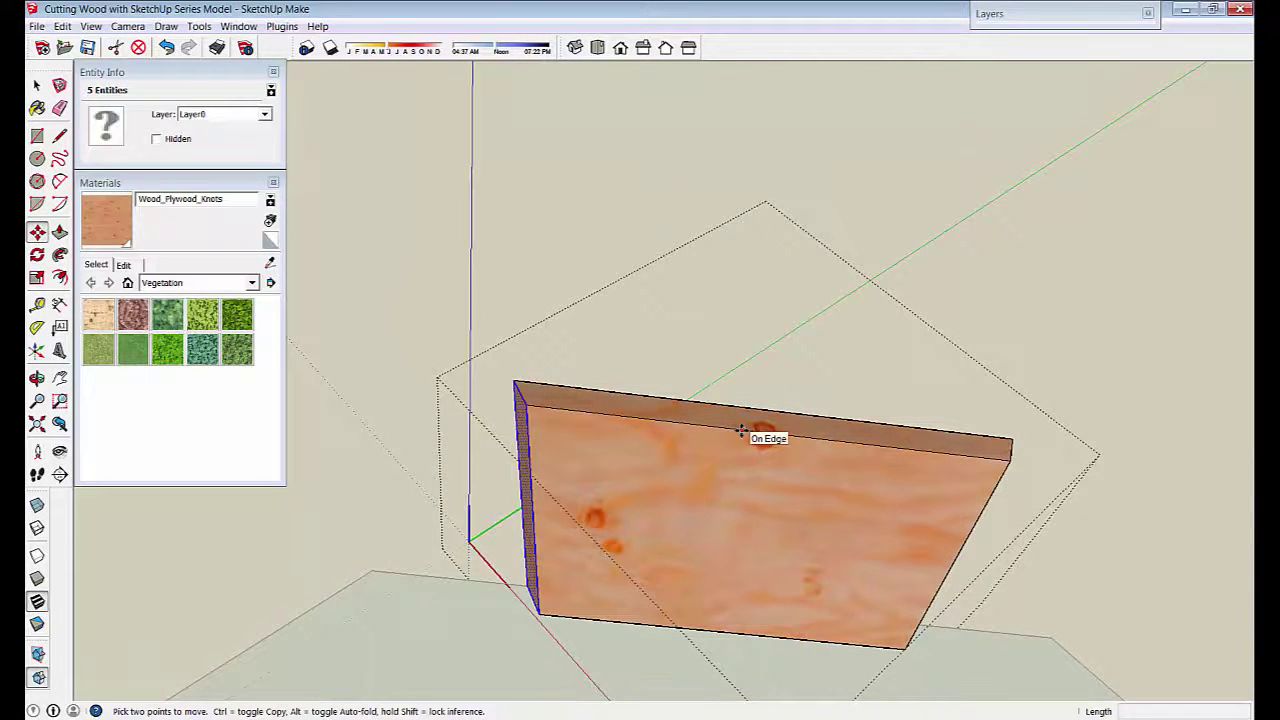
click(741, 431)
click(703, 426)
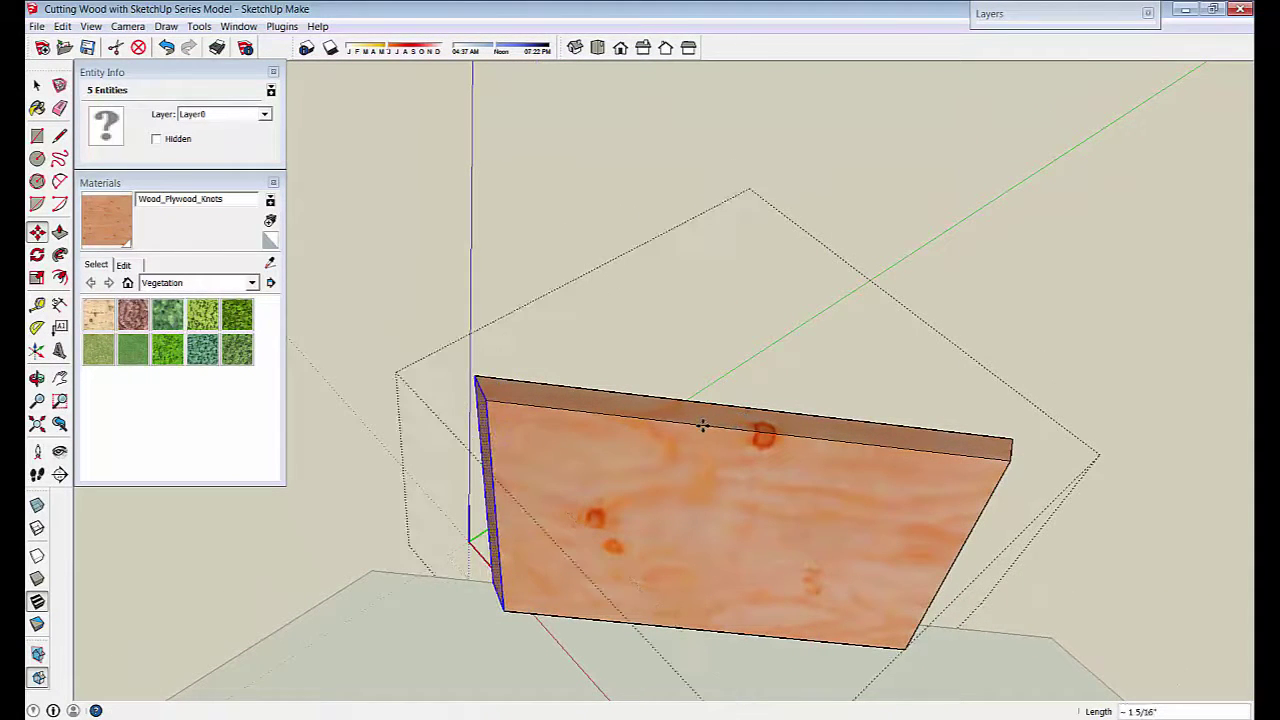
text(6)
key(Return)
key(space)
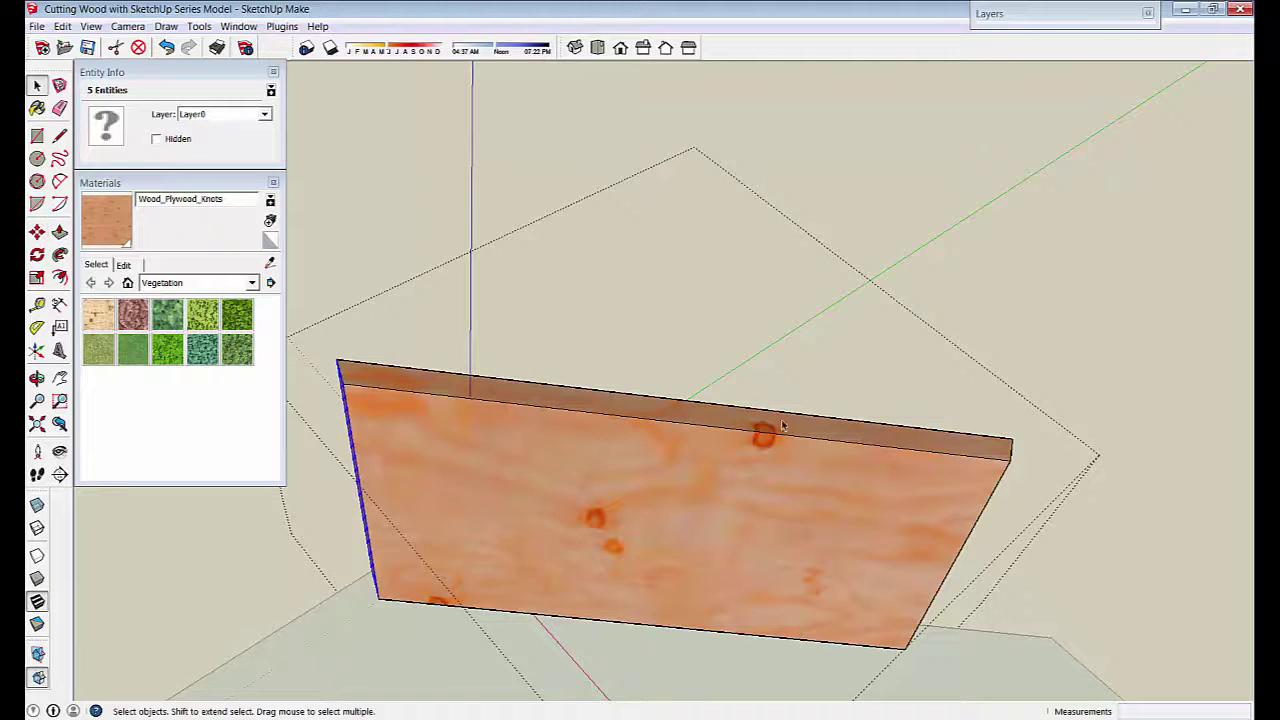
- Move the board's opposite end geometry 6 inches outward along the upper edge and leave the component
middle_drag(905, 372, 823, 349)
drag(829, 289, 1024, 692)
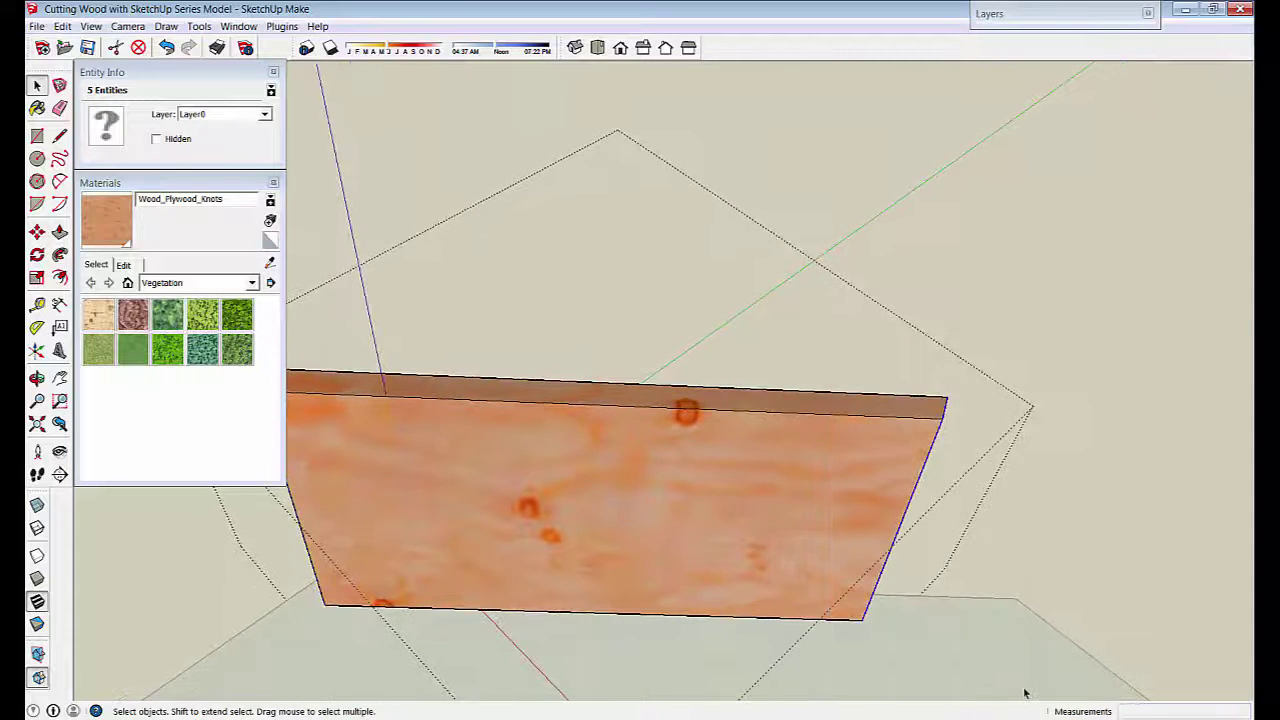
key(m)
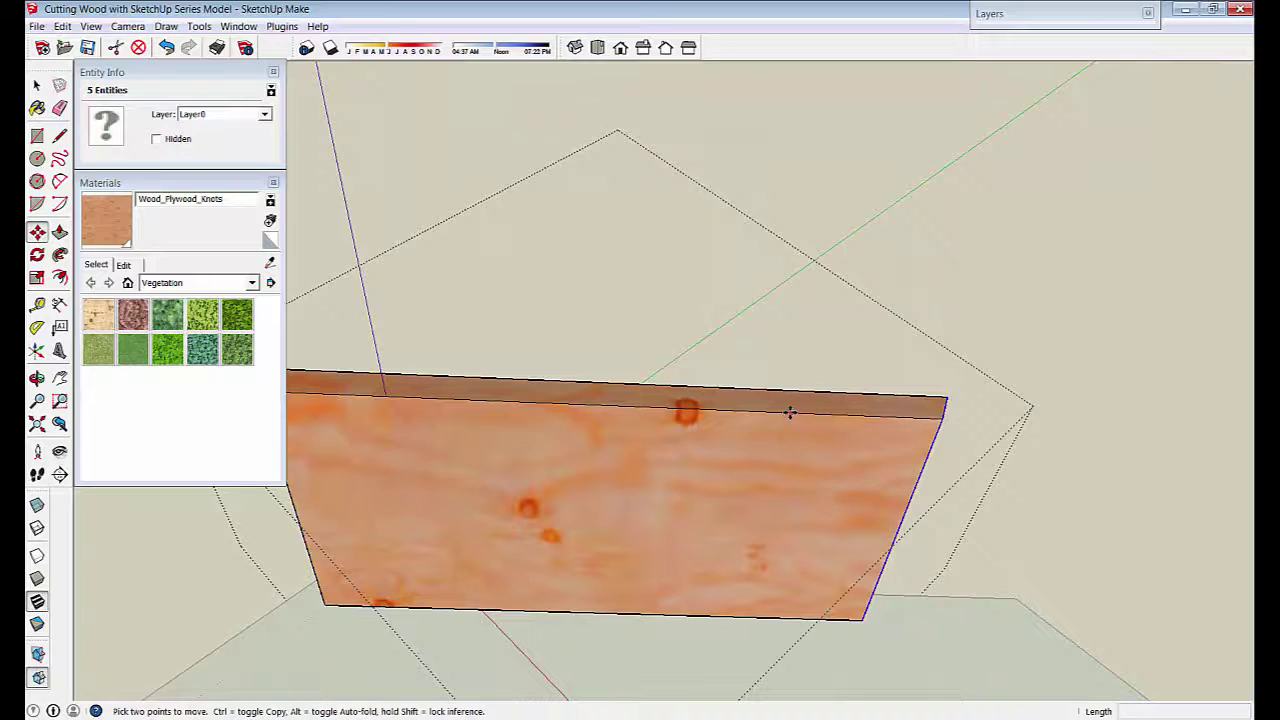
click(790, 413)
text(6)
key(Return)
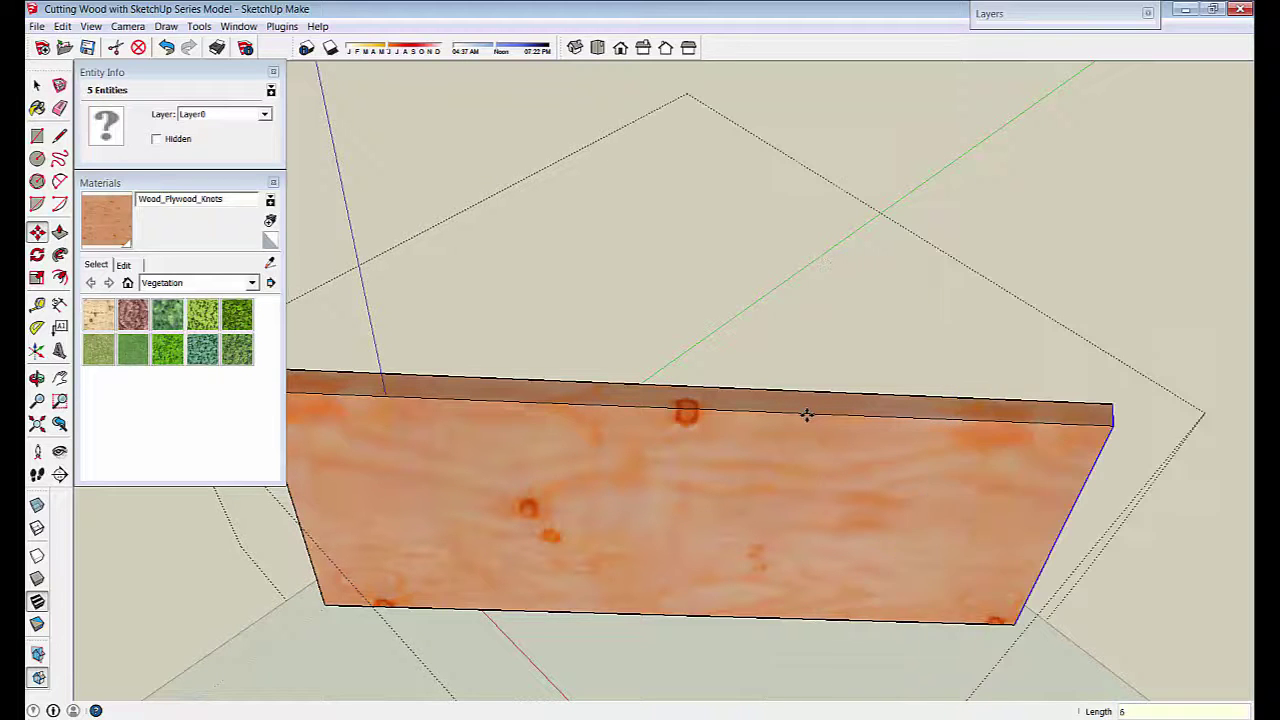
key(space)
click(994, 142)
- Select the Bevel Side component and collapse the Materials and Entity Info windows
middle_drag(800, 485, 230, 218)
click(500, 520)
click(230, 218)
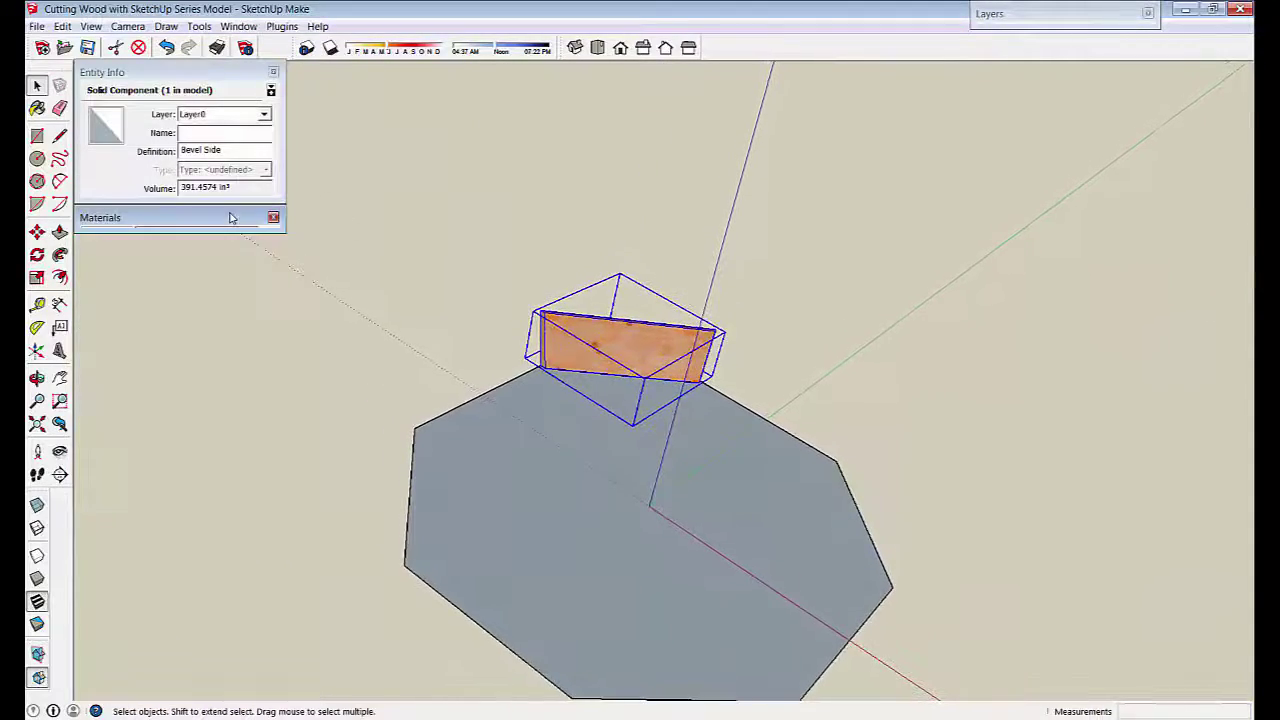
click(195, 72)
middle_drag(184, 335, 188, 424)
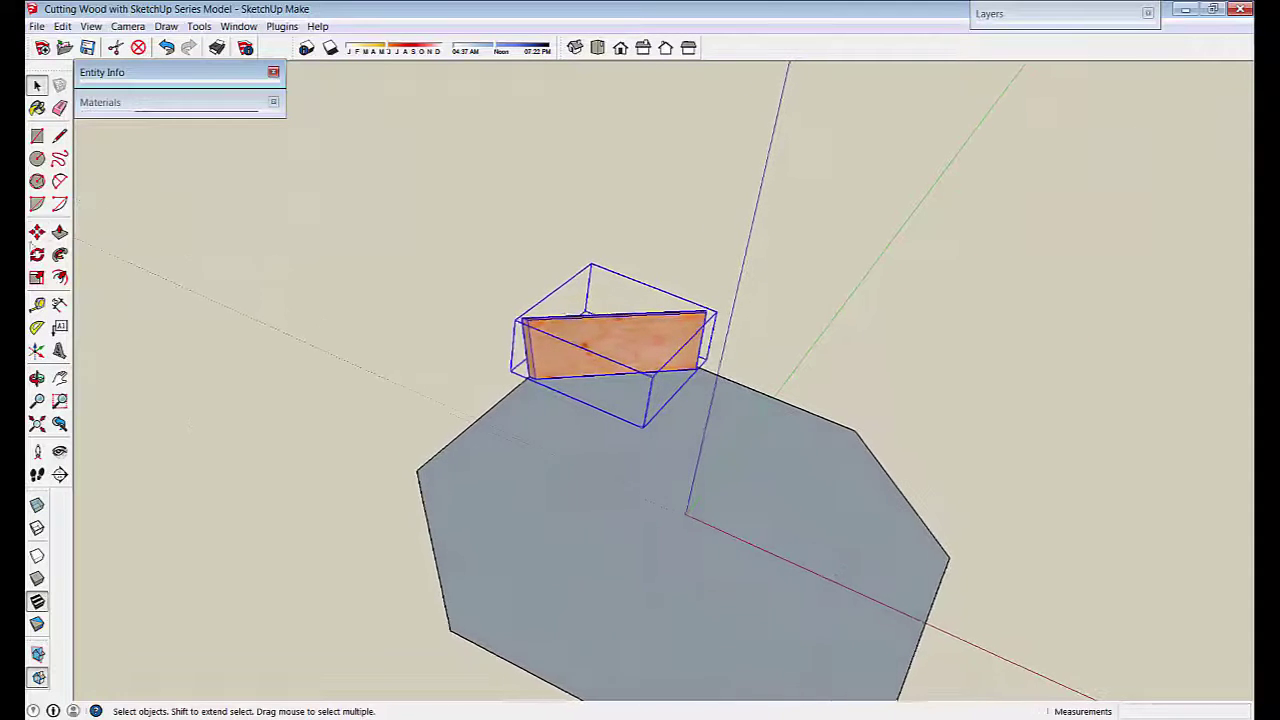
- Rotate-copy the Bevel Side around the octagon's centre to the adjacent side and array it 7x to complete the frame
click(37, 255)
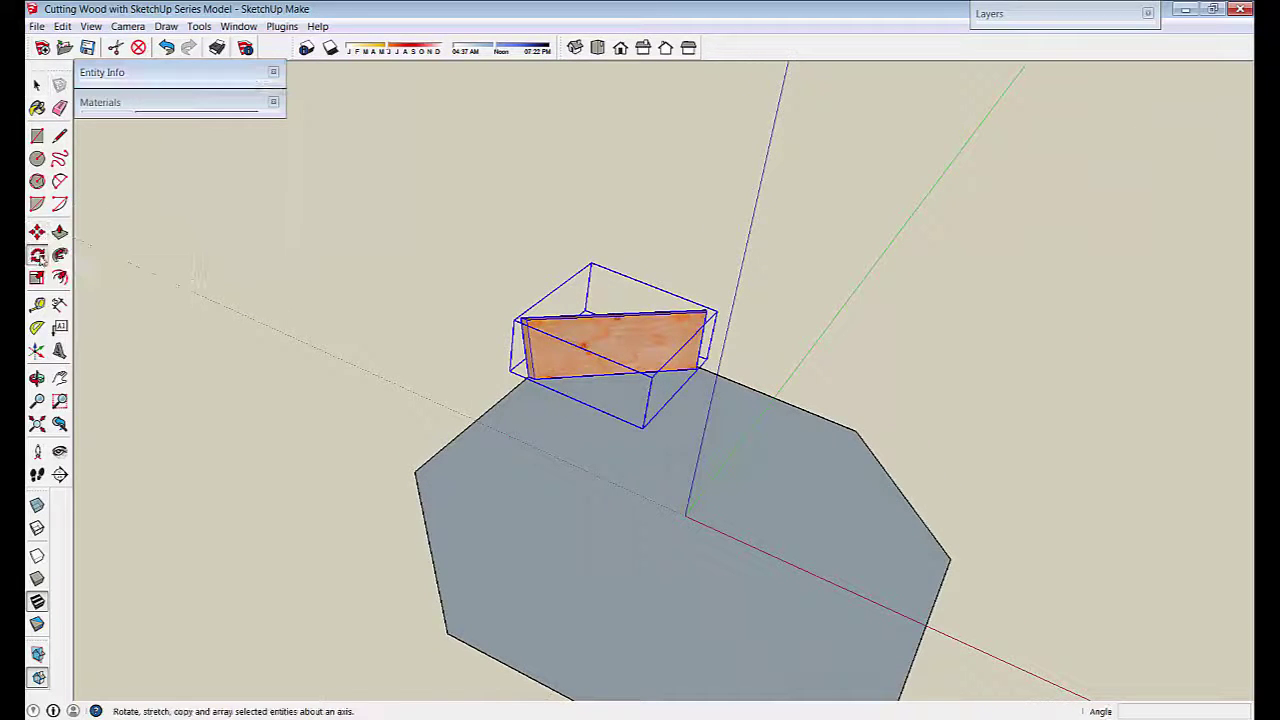
scroll(409, 486, up, 5)
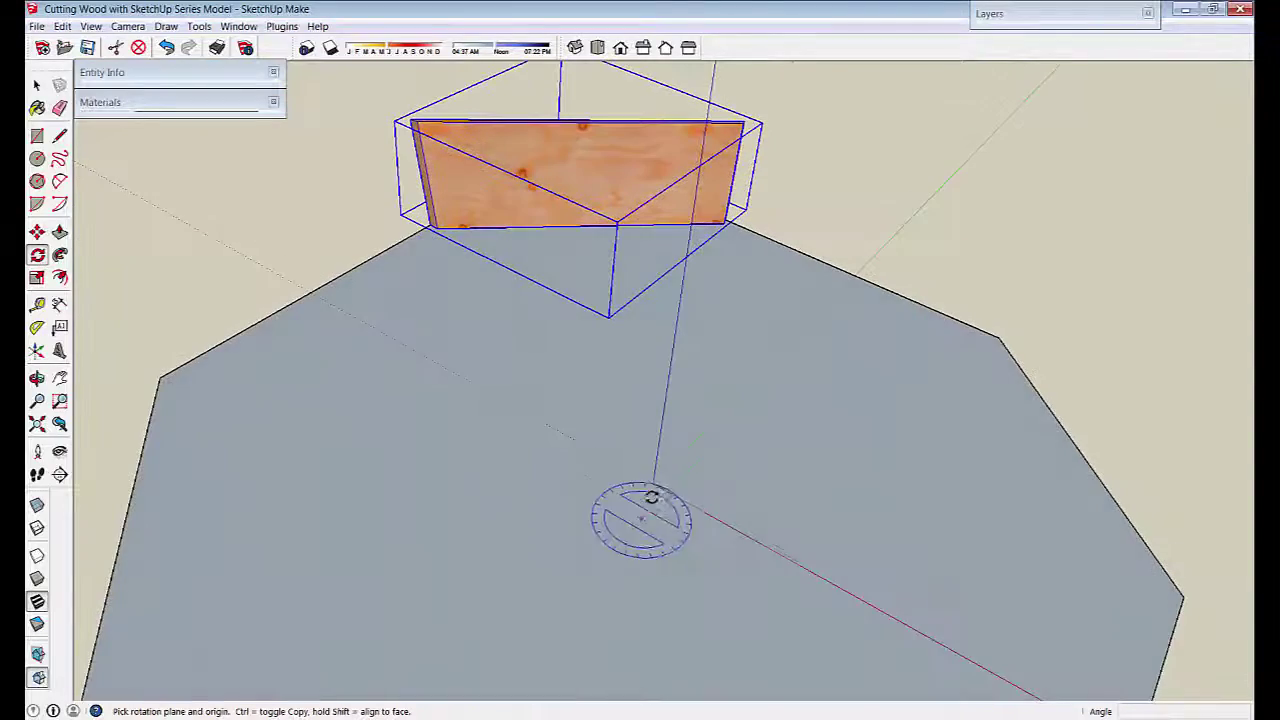
drag(650, 485, 638, 403)
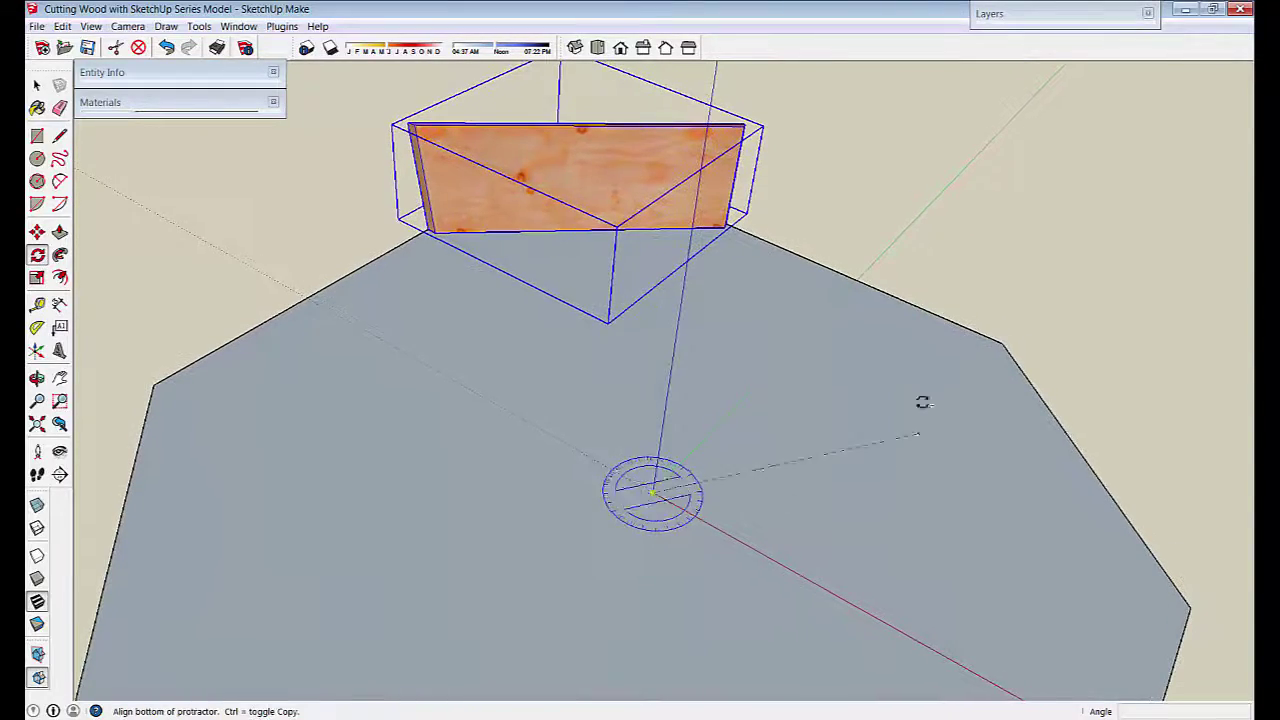
mouse_move(652, 490)
middle_down()
mouse_move(594, 371)
mouse_move(594, 429)
mouse_move(620, 503)
mouse_move(654, 474)
middle_up()
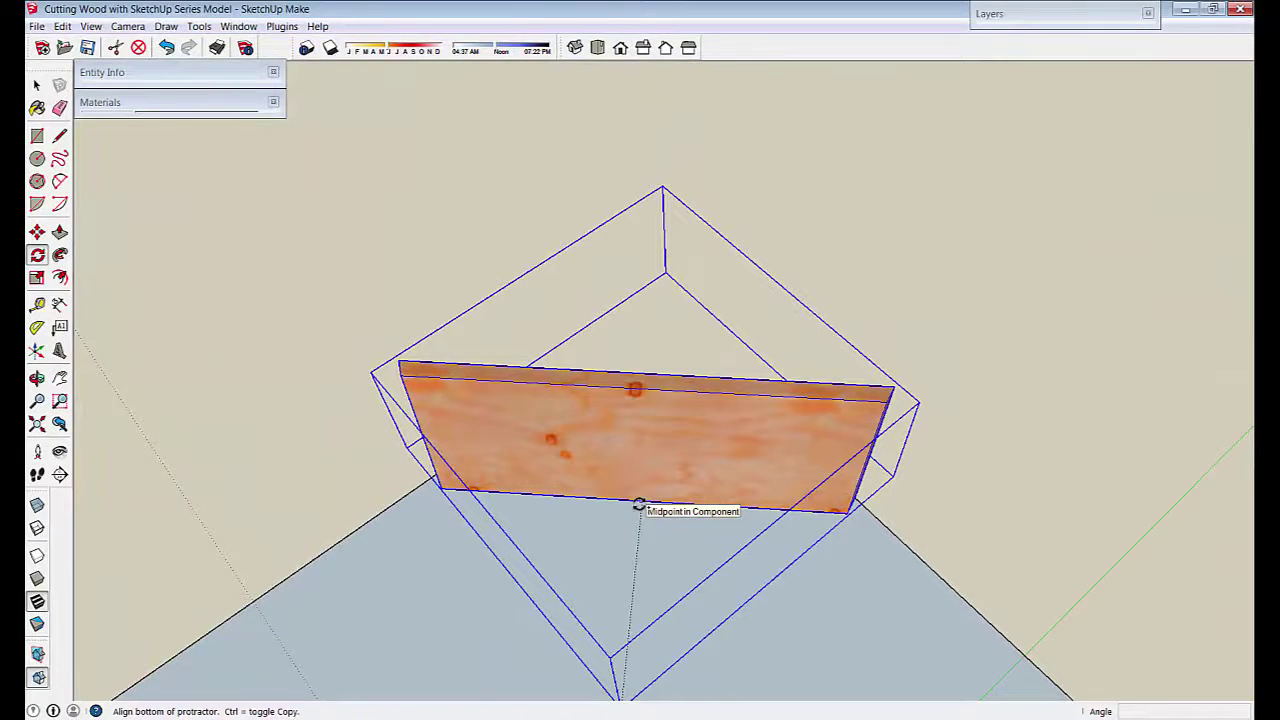
click(640, 505)
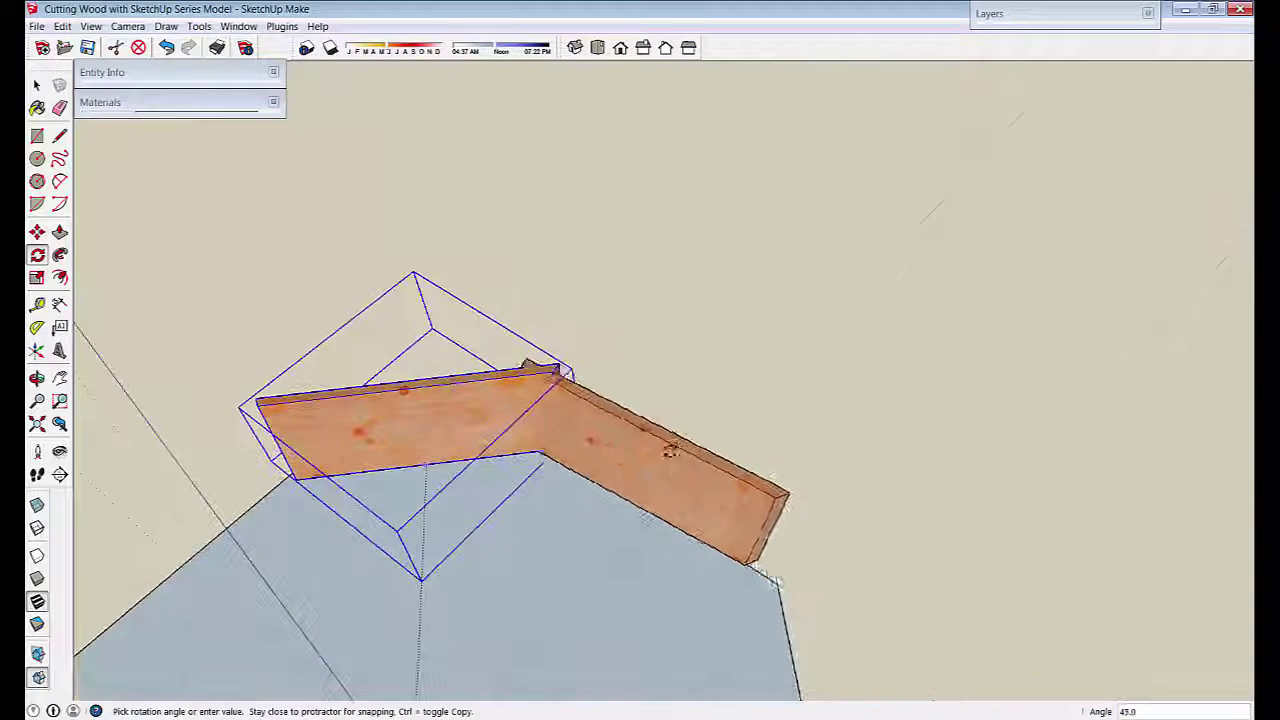
click(692, 483)
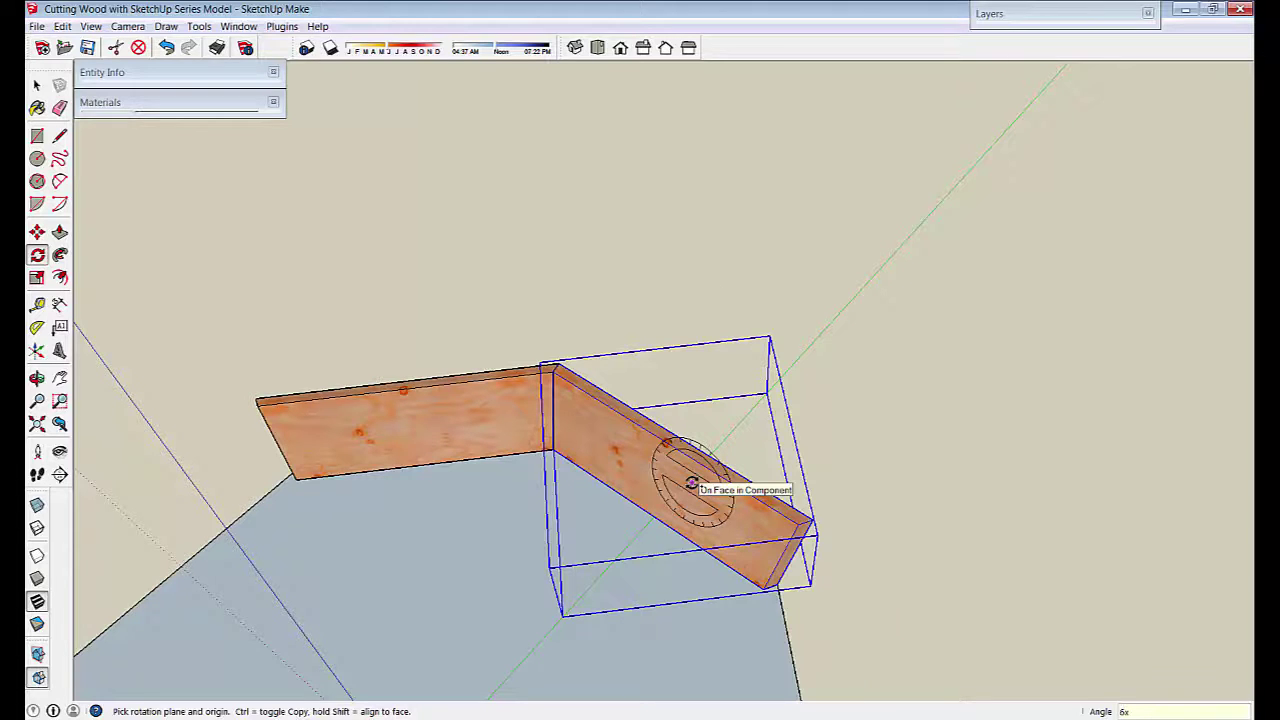
key(Return)
scroll(692, 483, down, 4)
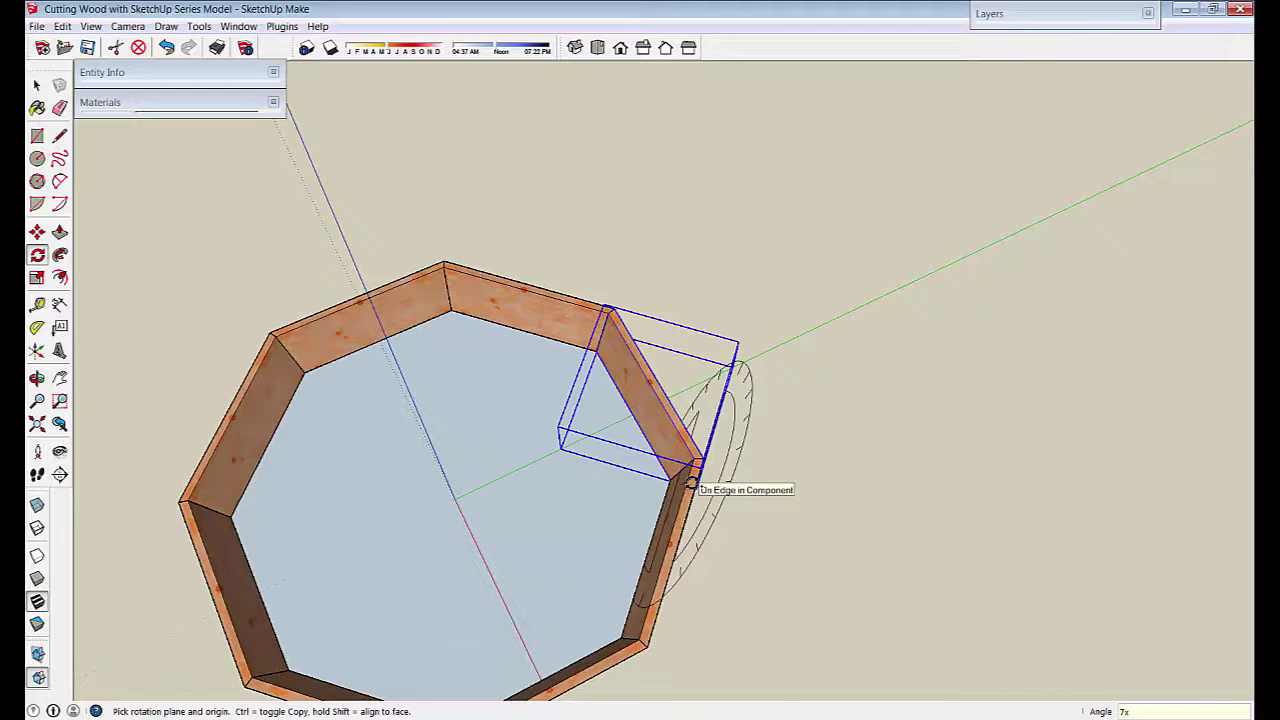
key(space)
click(865, 530)
- Copy the front Bevel Side out of the frame by about 6' 4 13/16" along the green axis
middle_drag(464, 398, 304, 561)
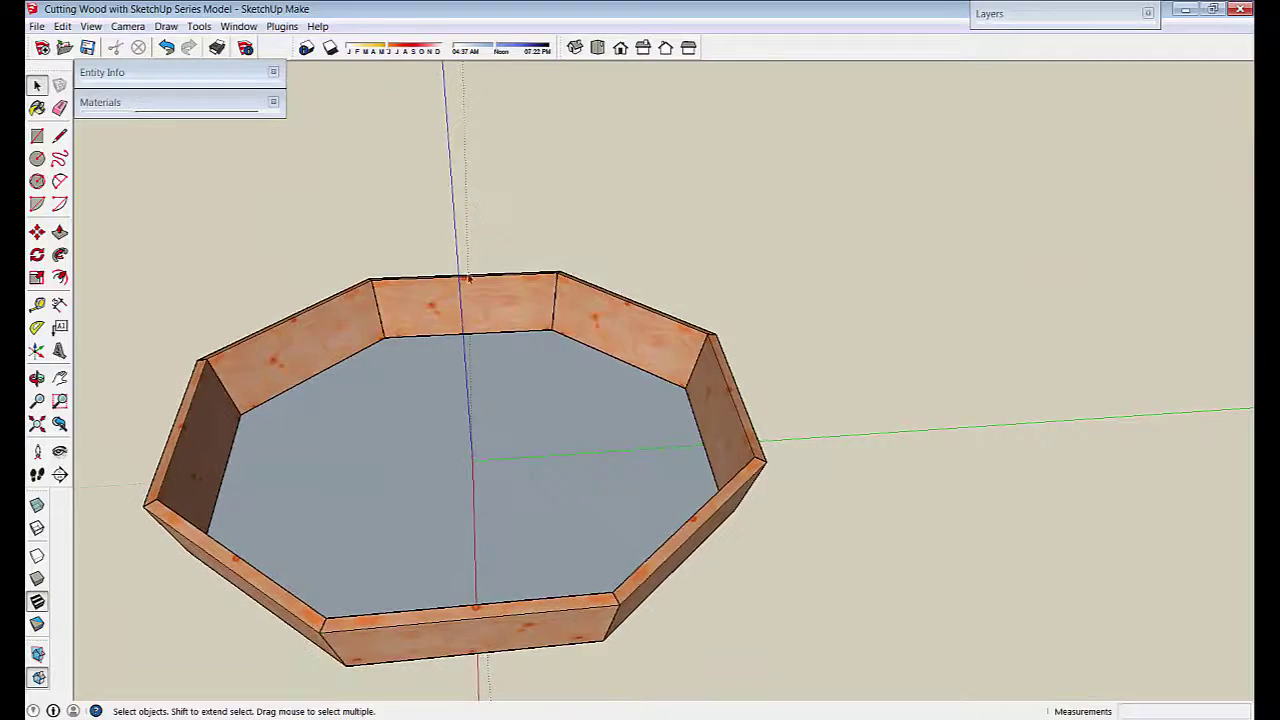
scroll(471, 590, up, 1)
middle_drag(354, 688, 455, 300)
scroll(392, 690, up, 4)
scroll(455, 300, down, 3)
shift+middle_drag(691, 613, 666, 491)
scroll(486, 540, up, 1)
click(515, 494)
scroll(515, 494, down, 3)
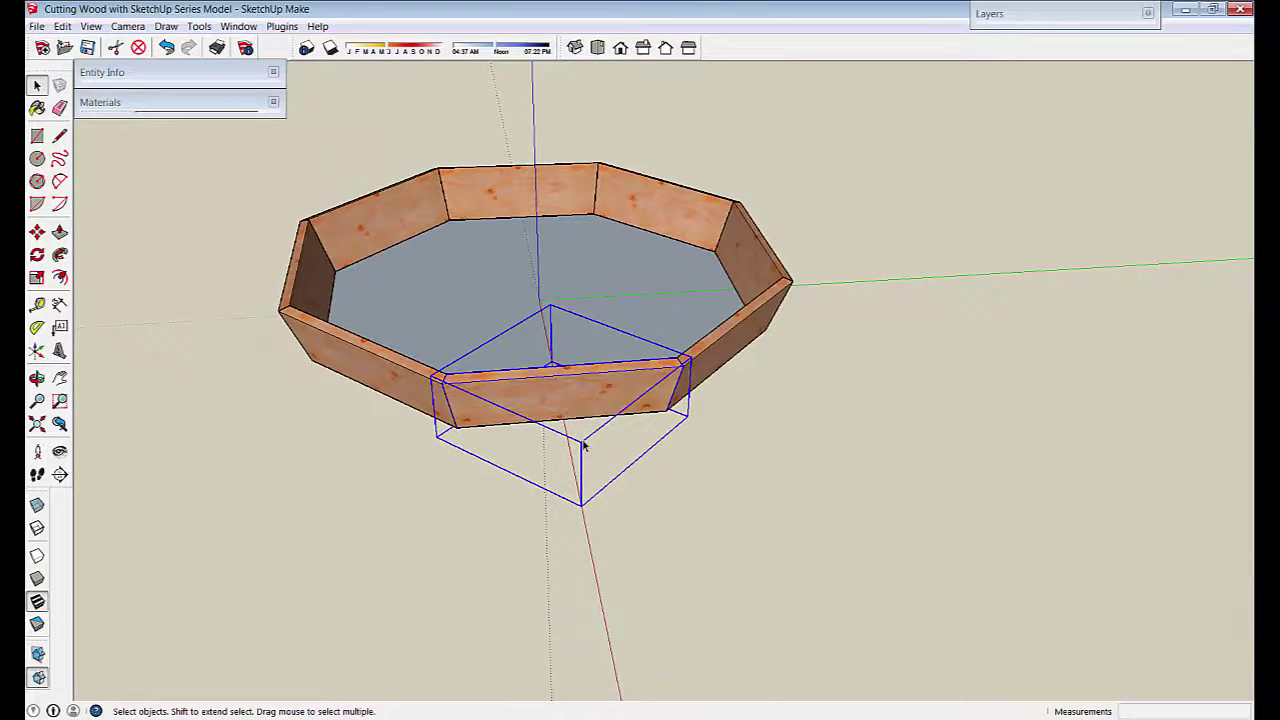
key(m)
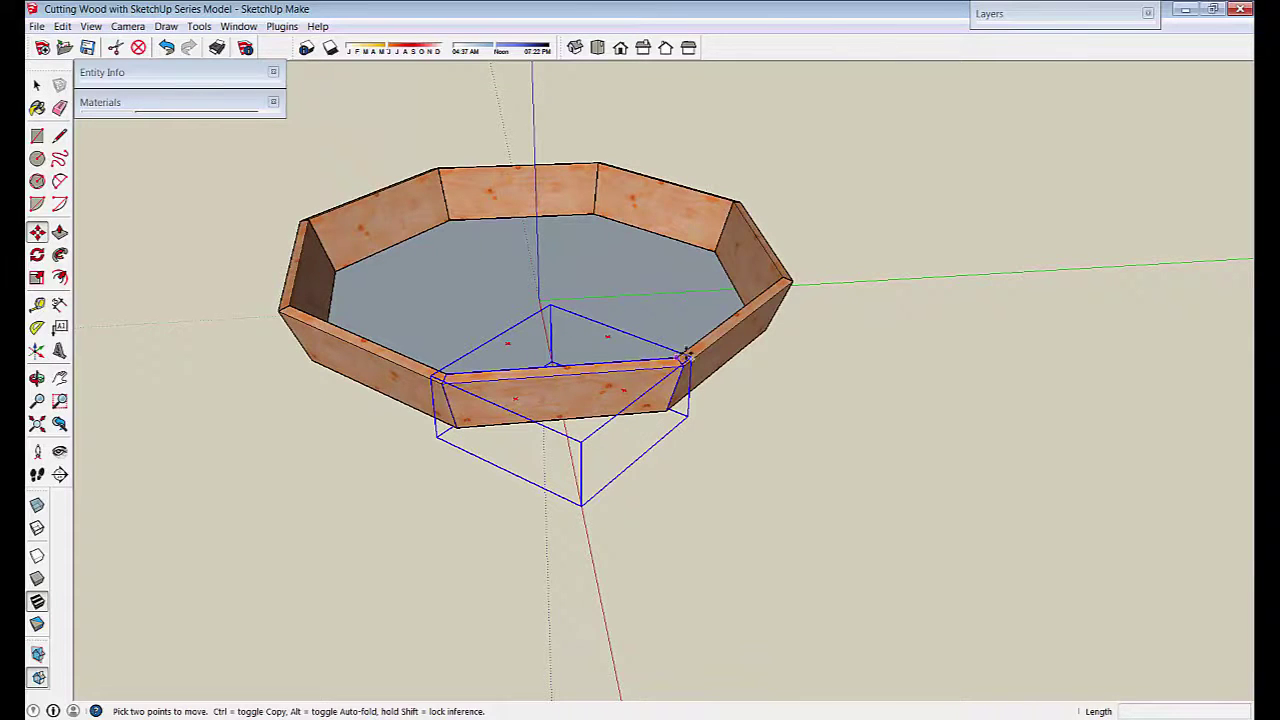
click(682, 361)
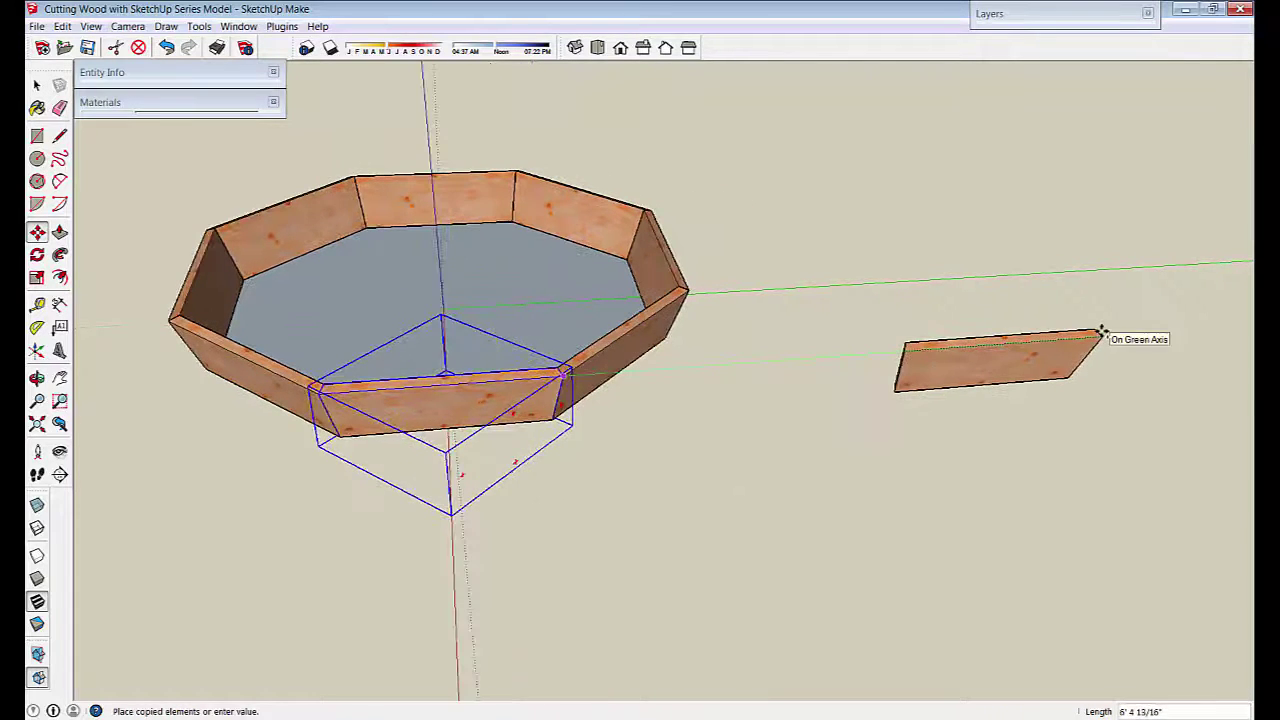
- Explode the copied board beside the frame and make its geometry a group
scroll(1103, 337, up, 3)
right_click(629, 428)
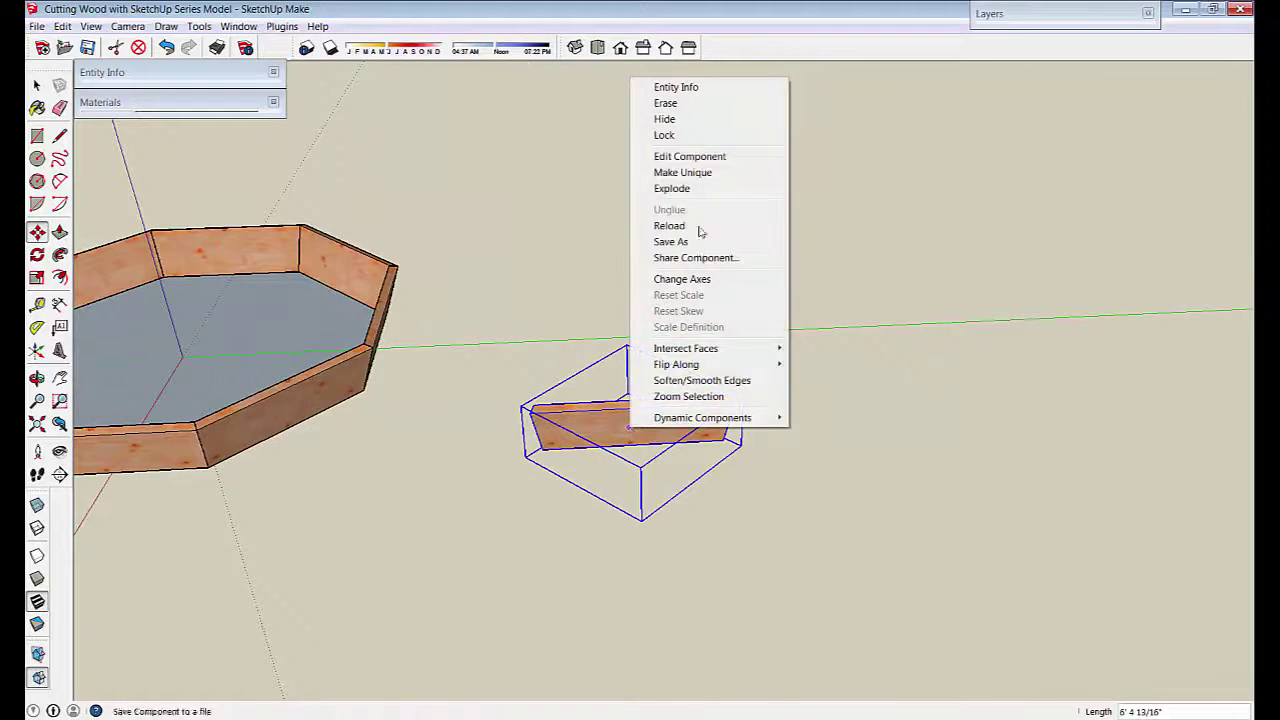
click(676, 189)
right_click(656, 431)
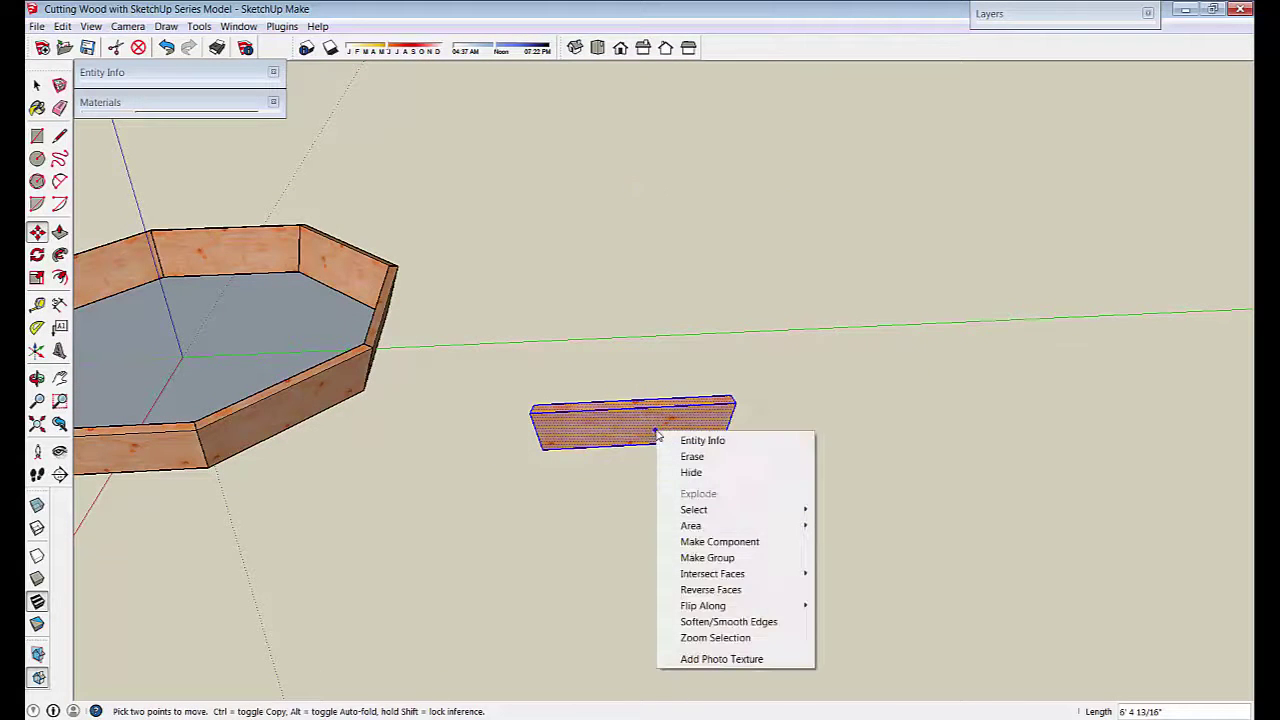
click(705, 558)
- Edit the separate board and place a 90° Protractor guide from its corner, perpendicular to the long edge
middle_drag(705, 563, 517, 591)
scroll(251, 426, down, 7)
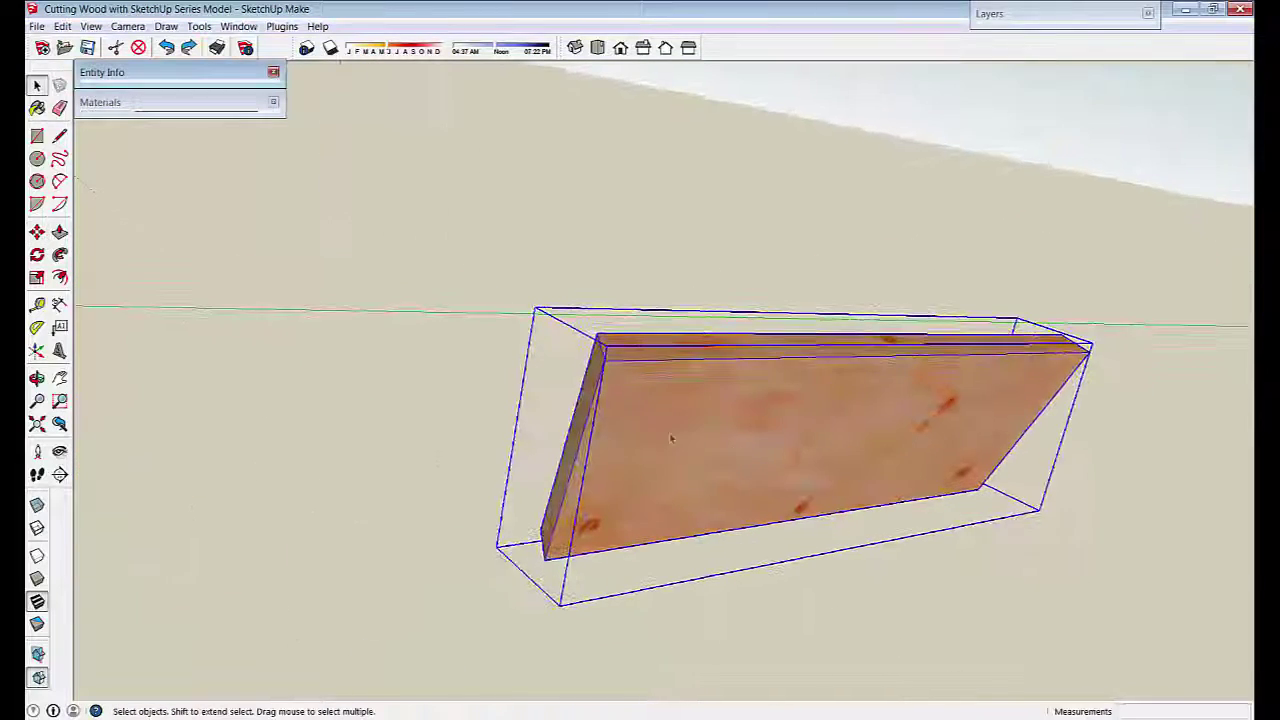
double_click(670, 433)
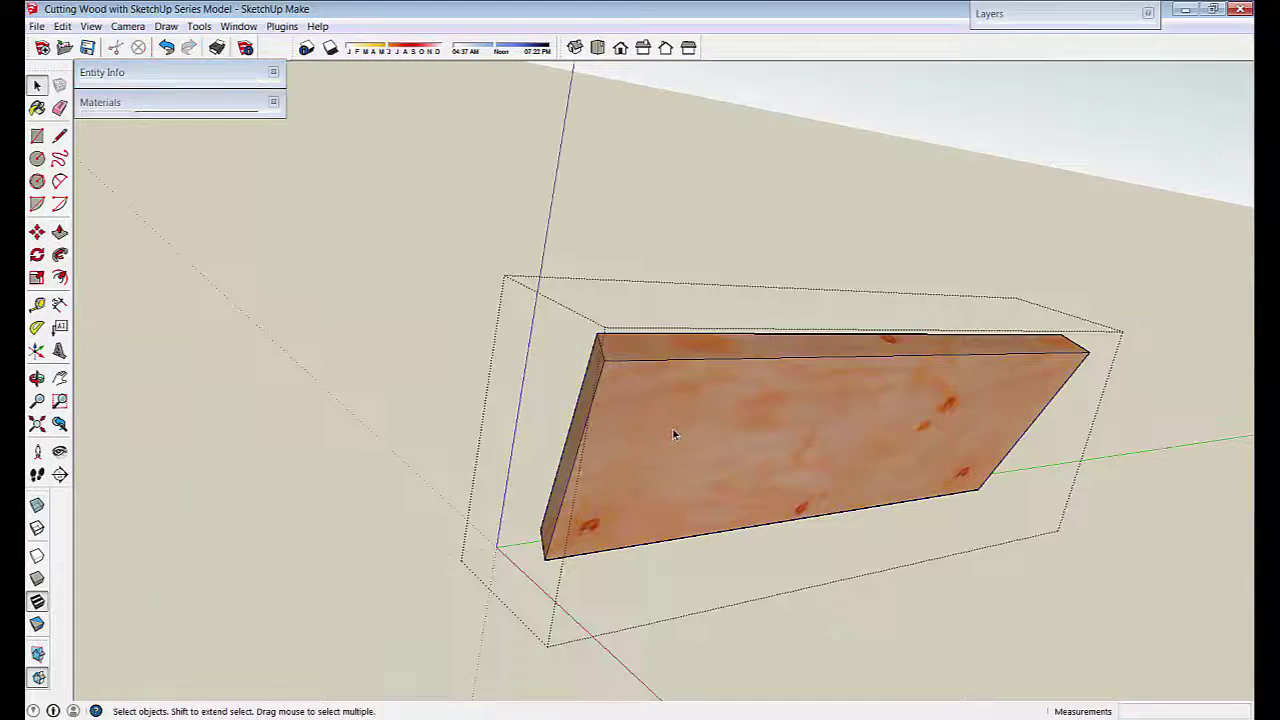
middle_drag(778, 437, 200, 237)
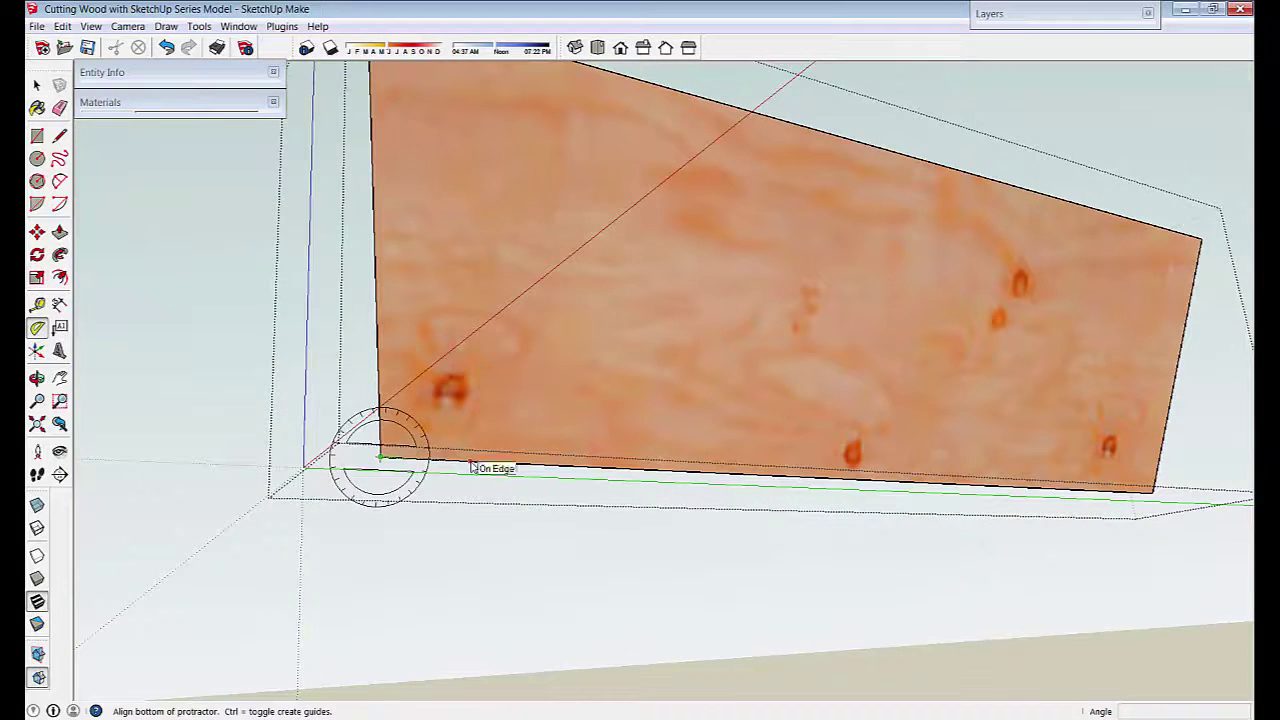
click(470, 462)
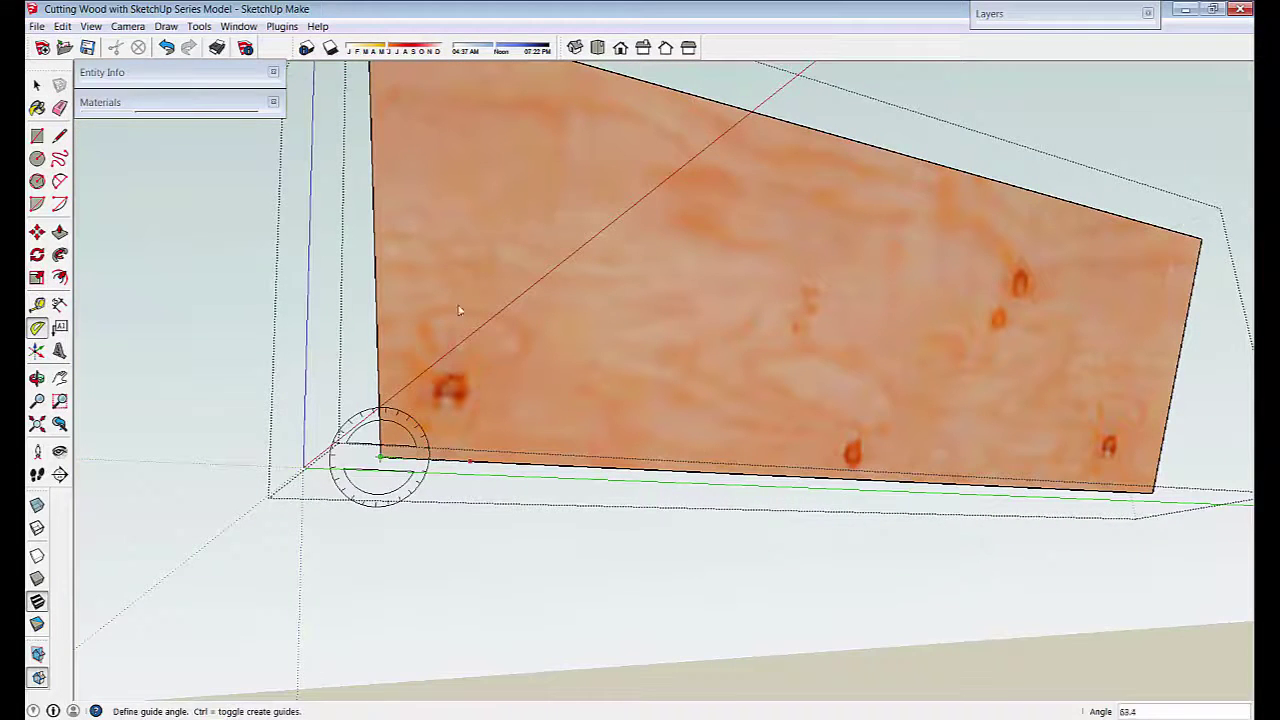
click(395, 325)
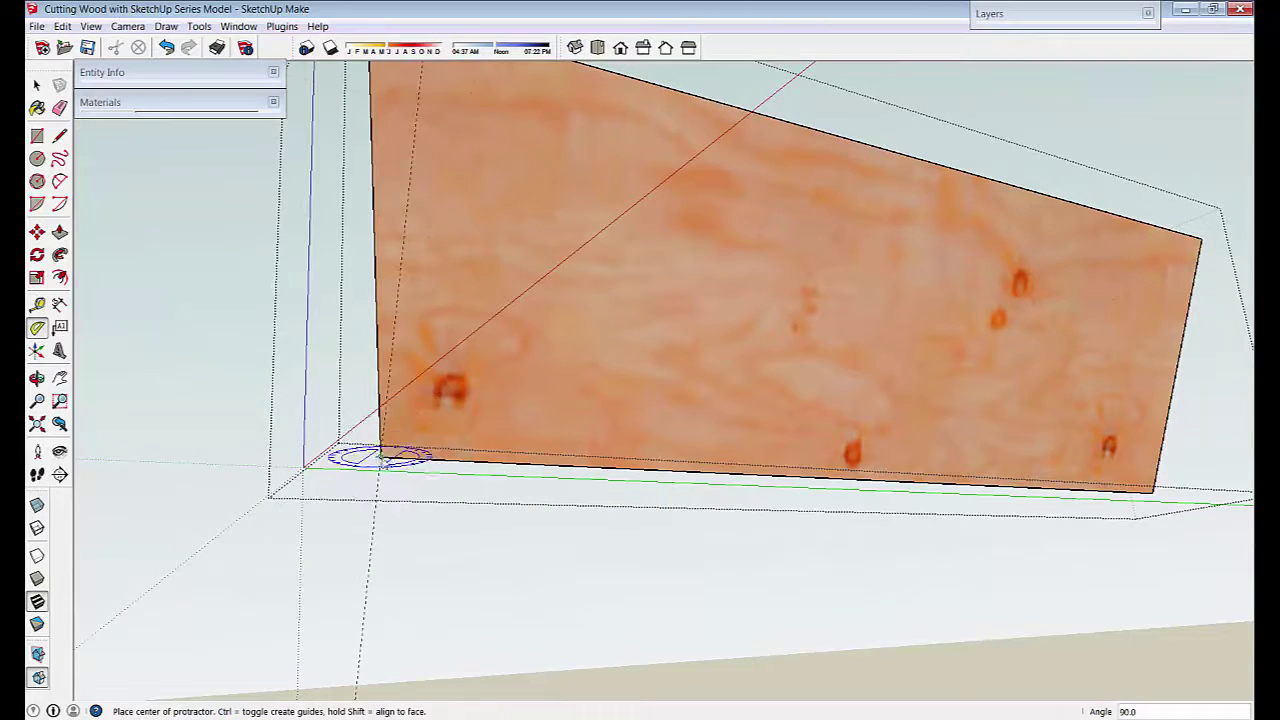
- Measure the slanted end edge's angle from the perpendicular guide with the Protractor
click(381, 460)
middle_drag(381, 460, 437, 252)
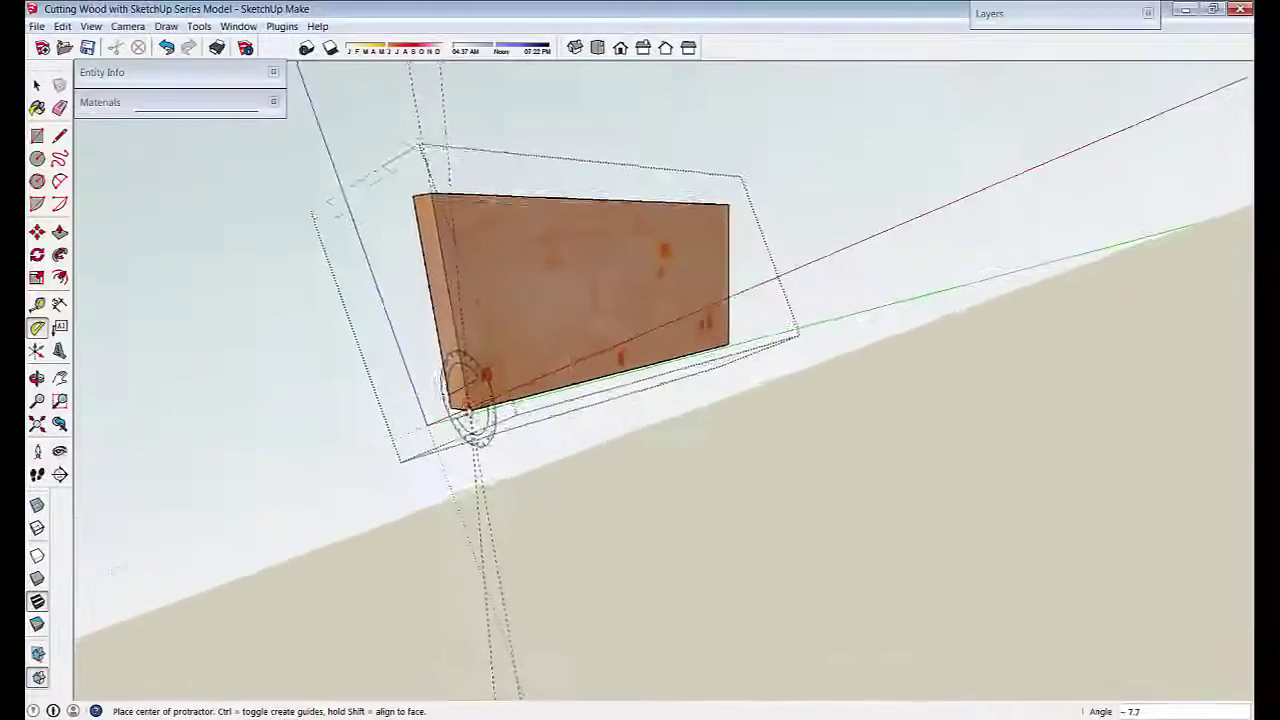
middle_drag(470, 390, 530, 265)
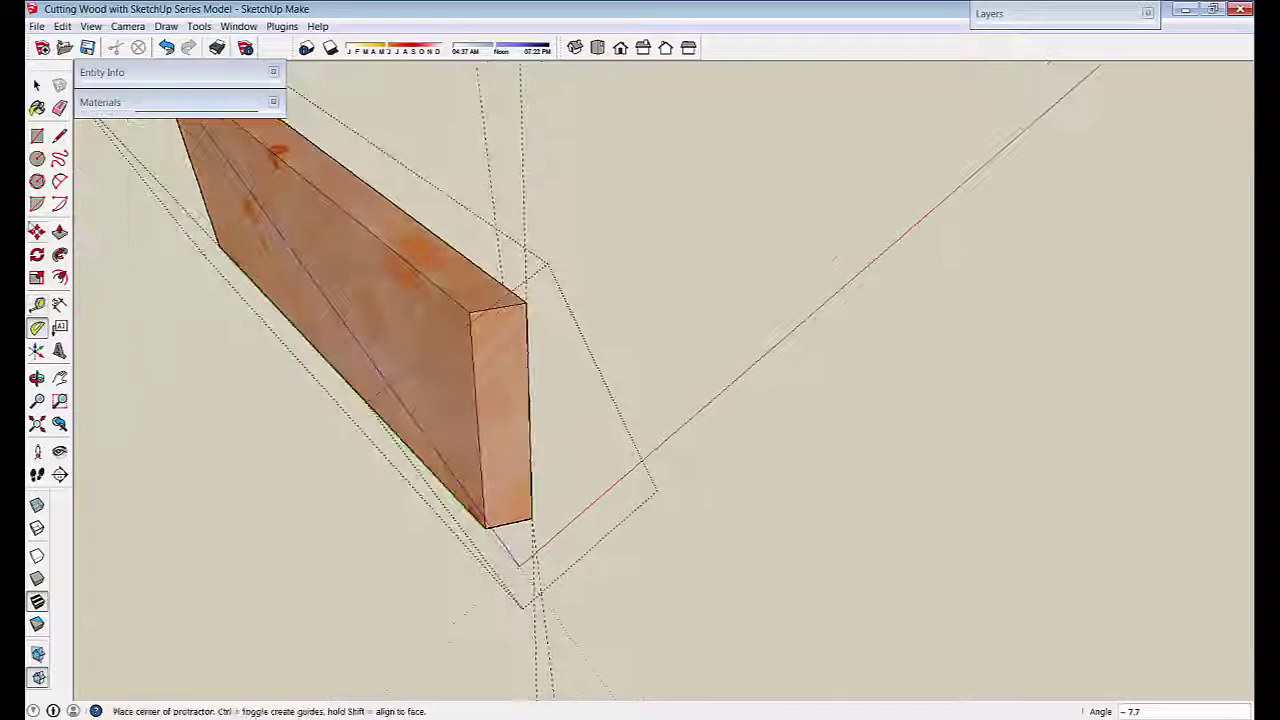
- Draw a rectangle about 1 5/16" by 1 7/8" on the board's wide face against the end edge and Push/Pull it outward into a block
click(37, 137)
mouse_move(290, 380)
middle_down()
mouse_move(343, 400)
mouse_move(511, 352)
mouse_move(548, 290)
middle_up()
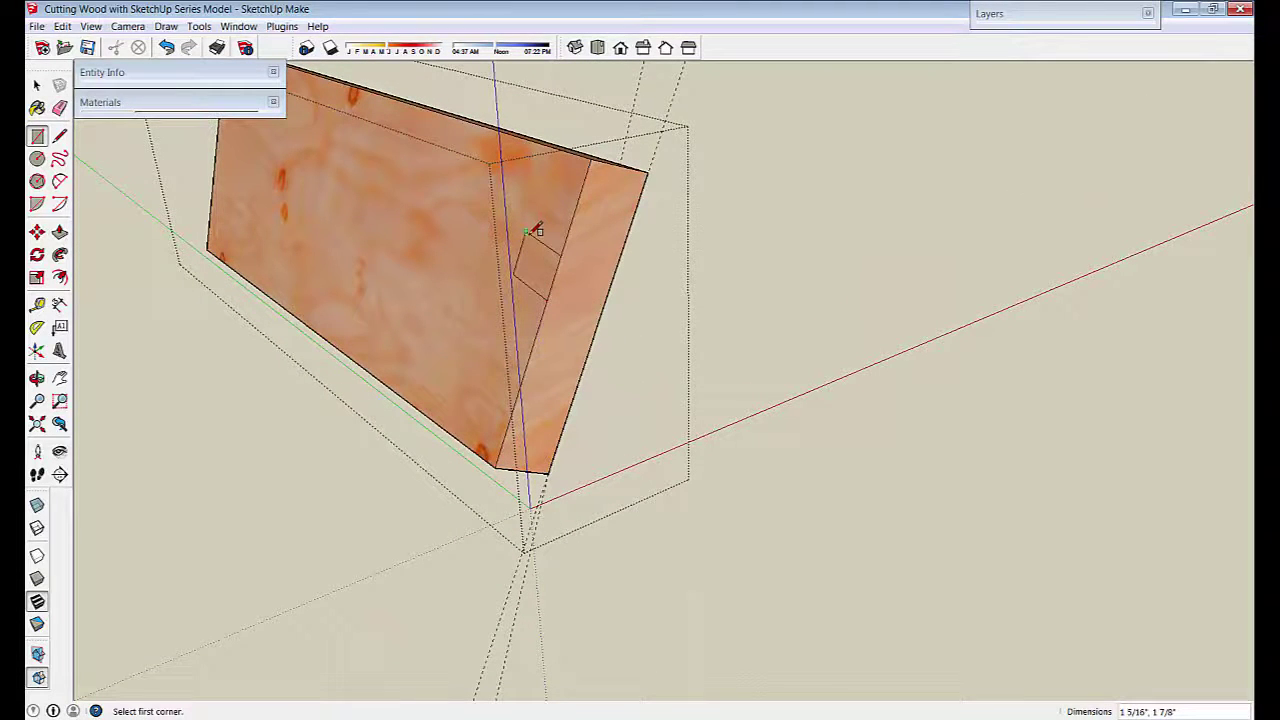
click(63, 236)
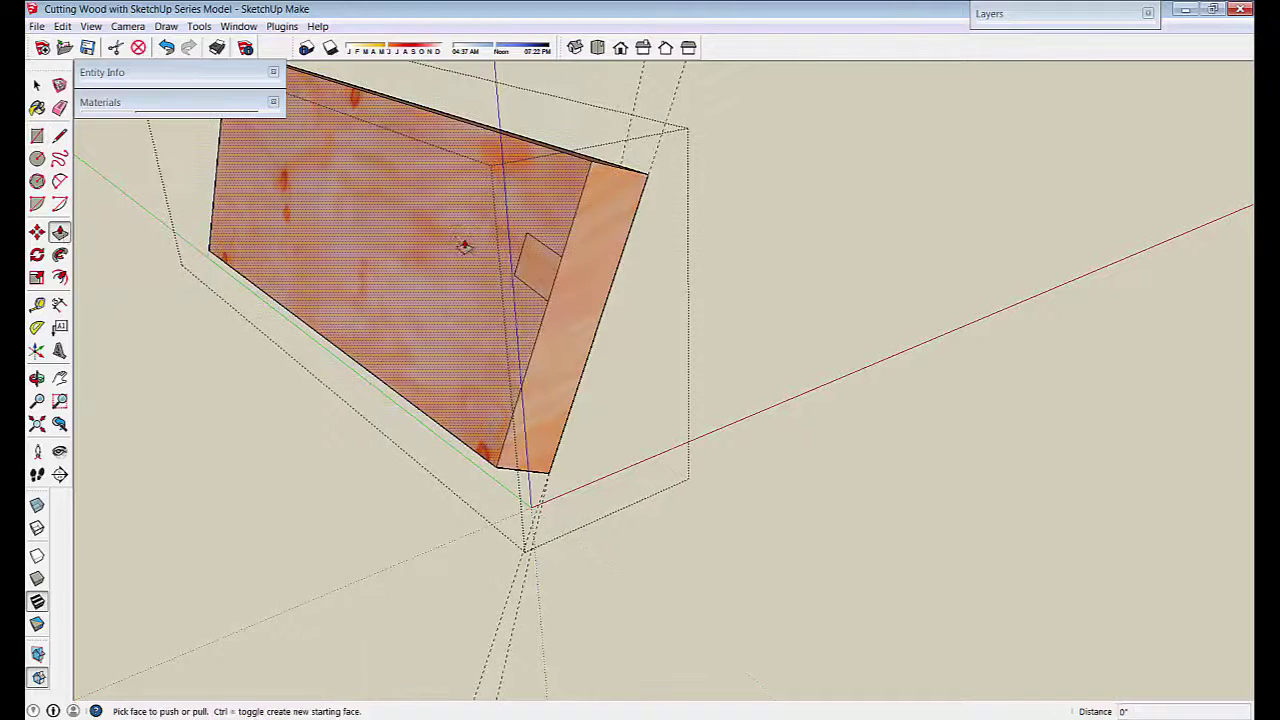
drag(546, 283, 426, 297)
middle_drag(426, 297, 290, 285)
click(60, 232)
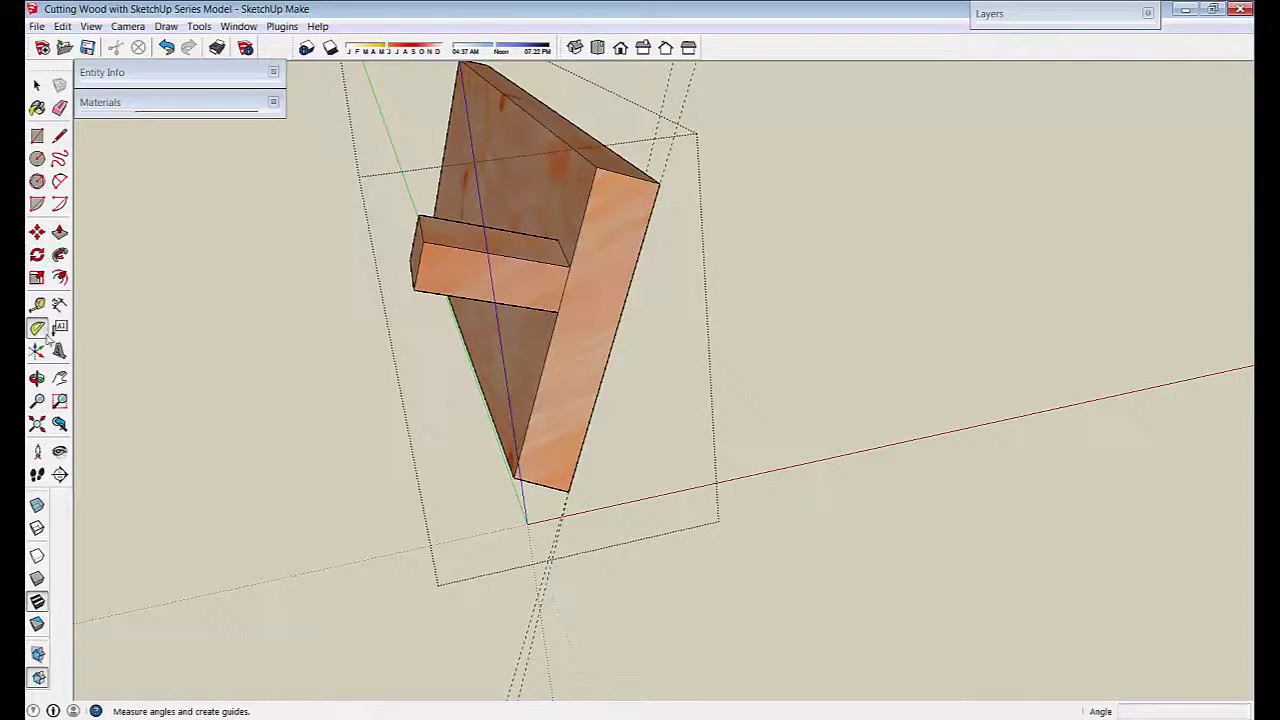
- Place a Protractor guide at 180° from the block's corner, extending the block's long edge straight through the board
middle_drag(464, 290, 483, 386)
scroll(473, 382, up, 3)
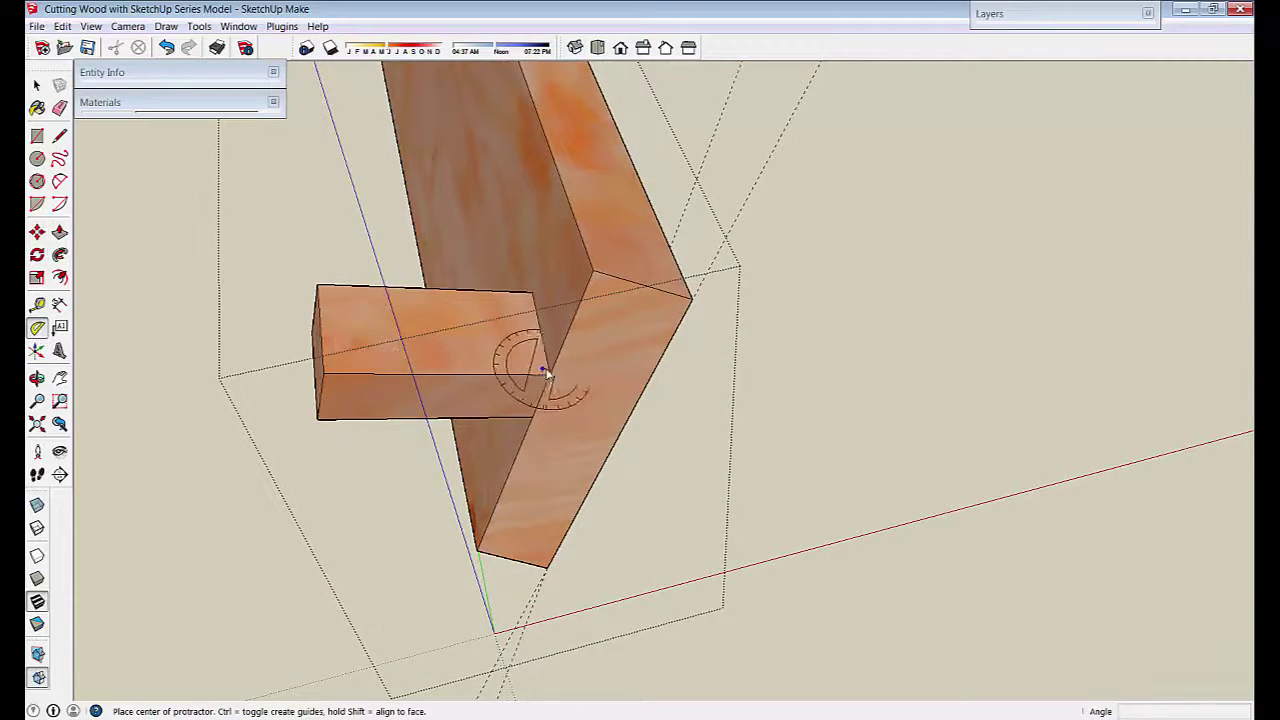
click(429, 373)
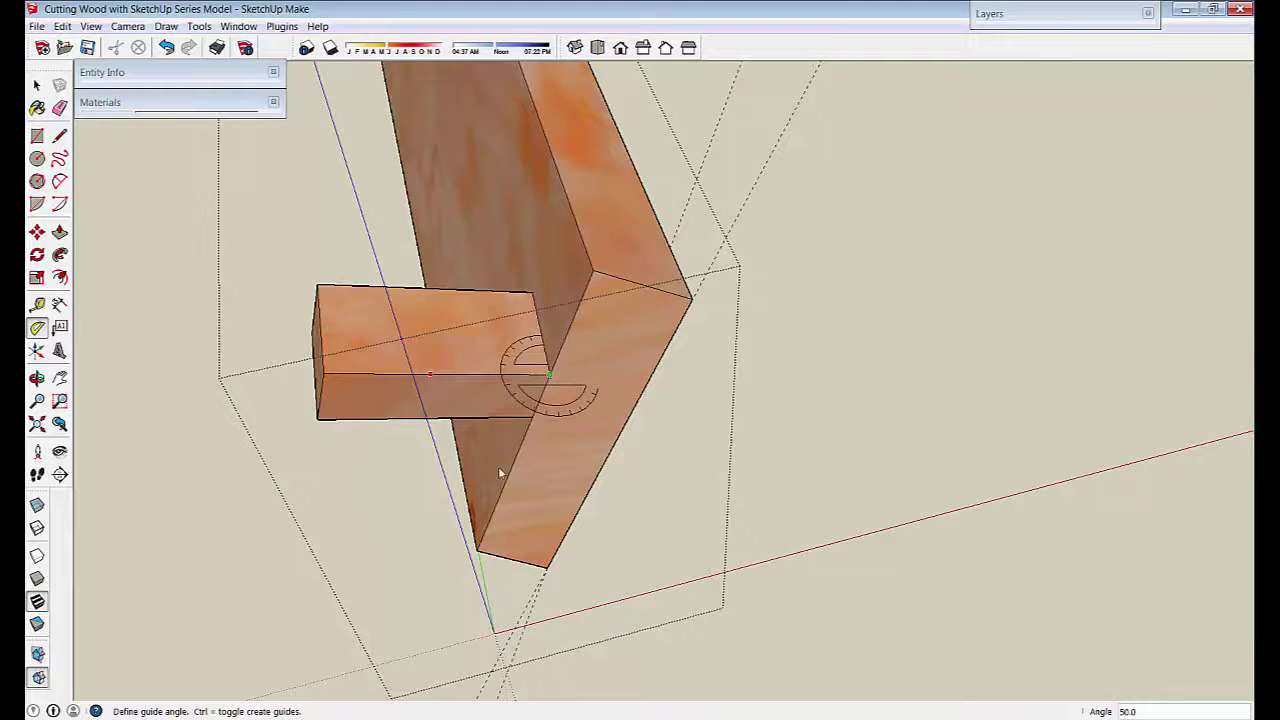
middle_drag(688, 402, 680, 380)
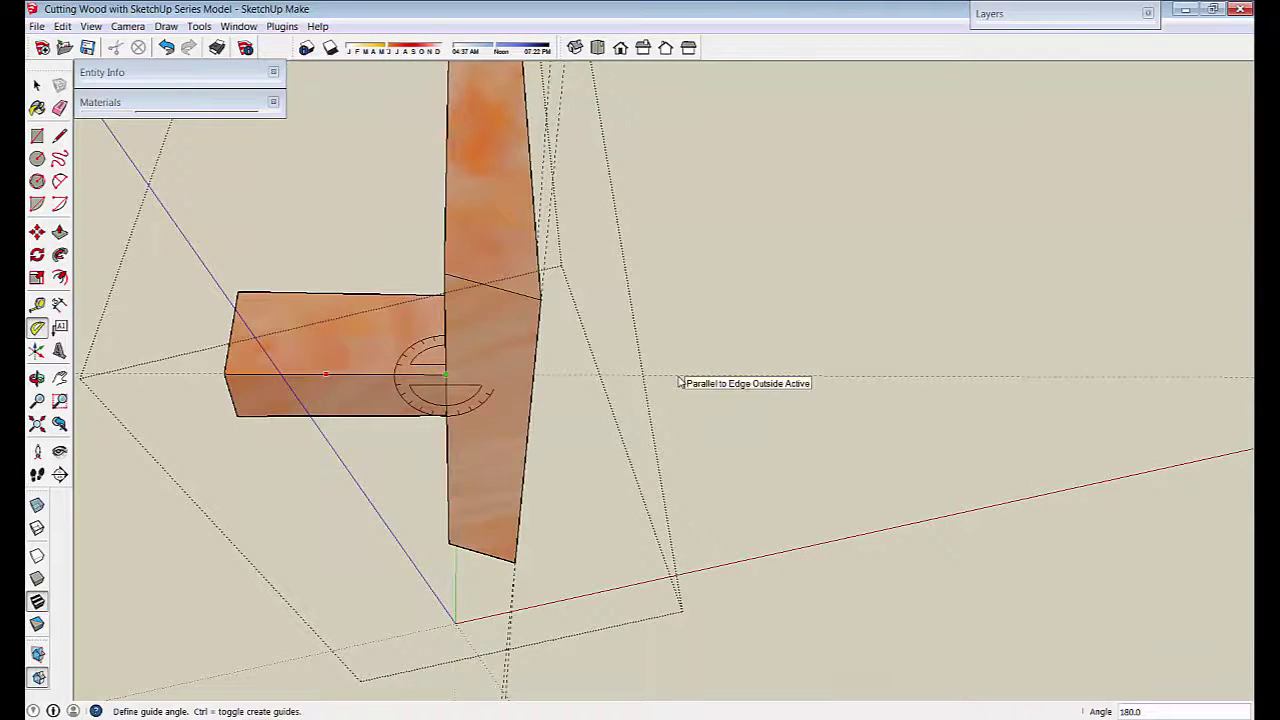
click(663, 397)
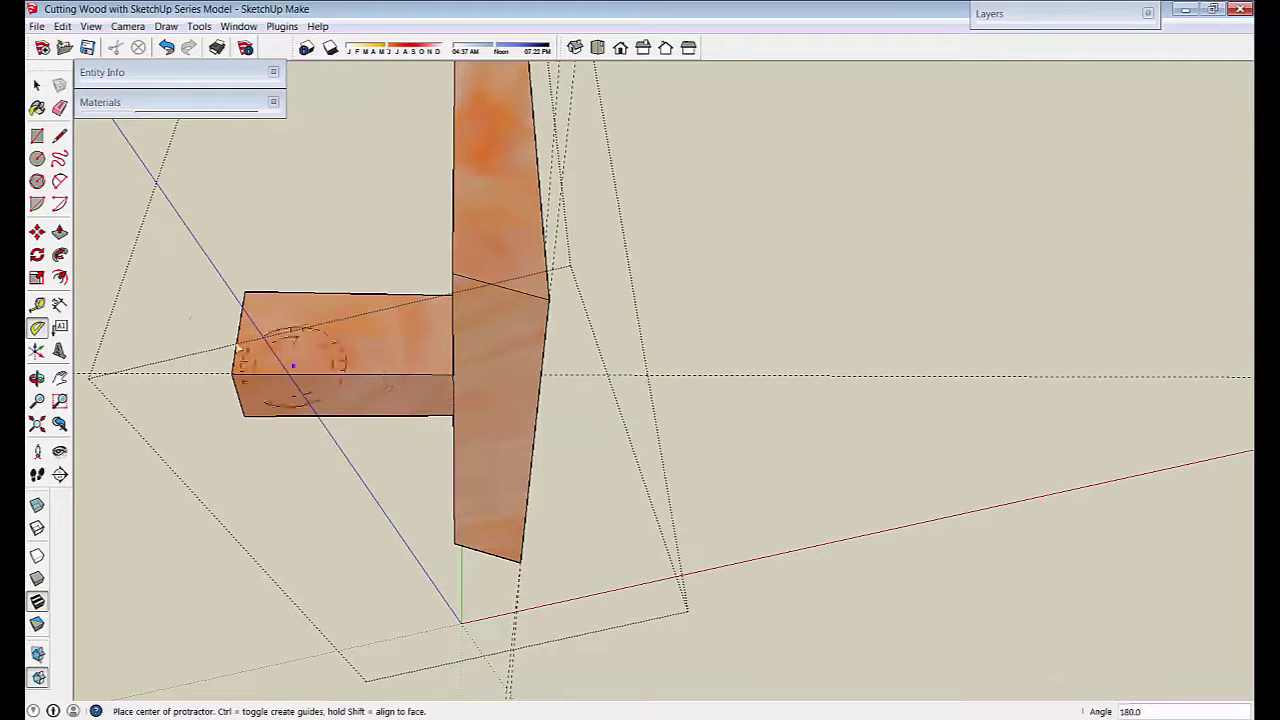
- Measure the bevel angle between the extended guide and the board's end face with the Protractor
middle_drag(293, 366, 598, 405)
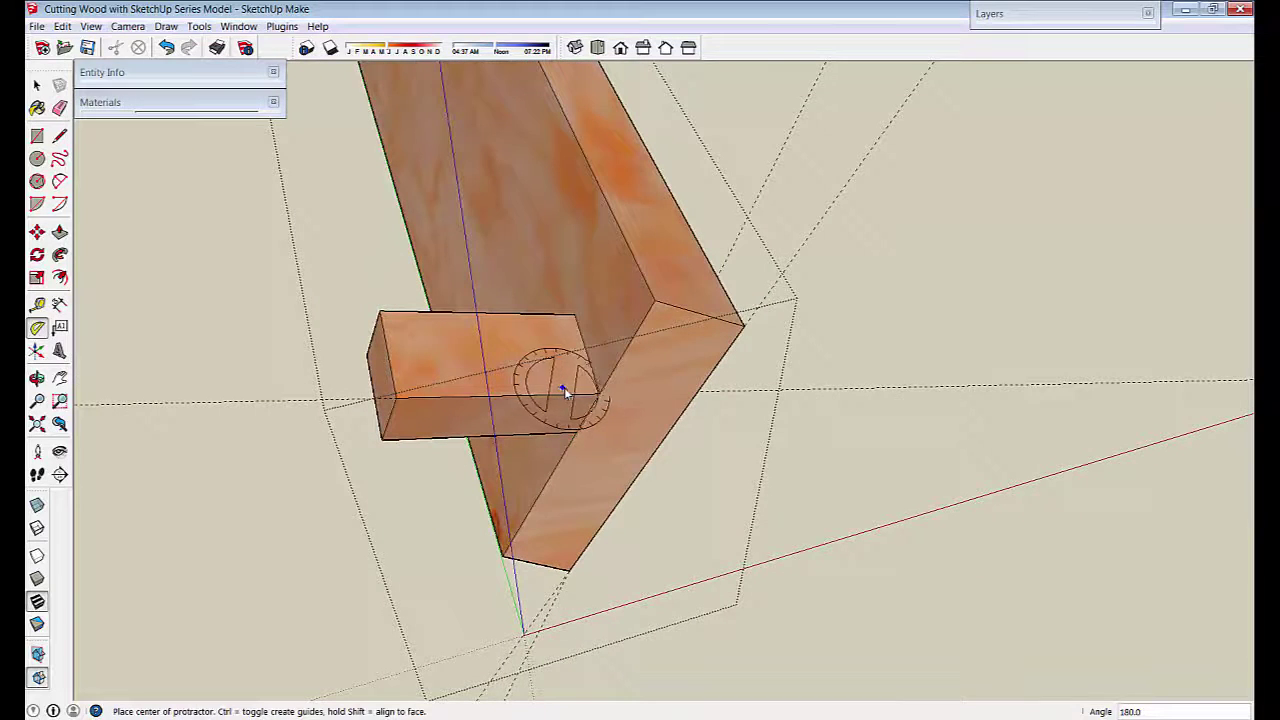
click(596, 398)
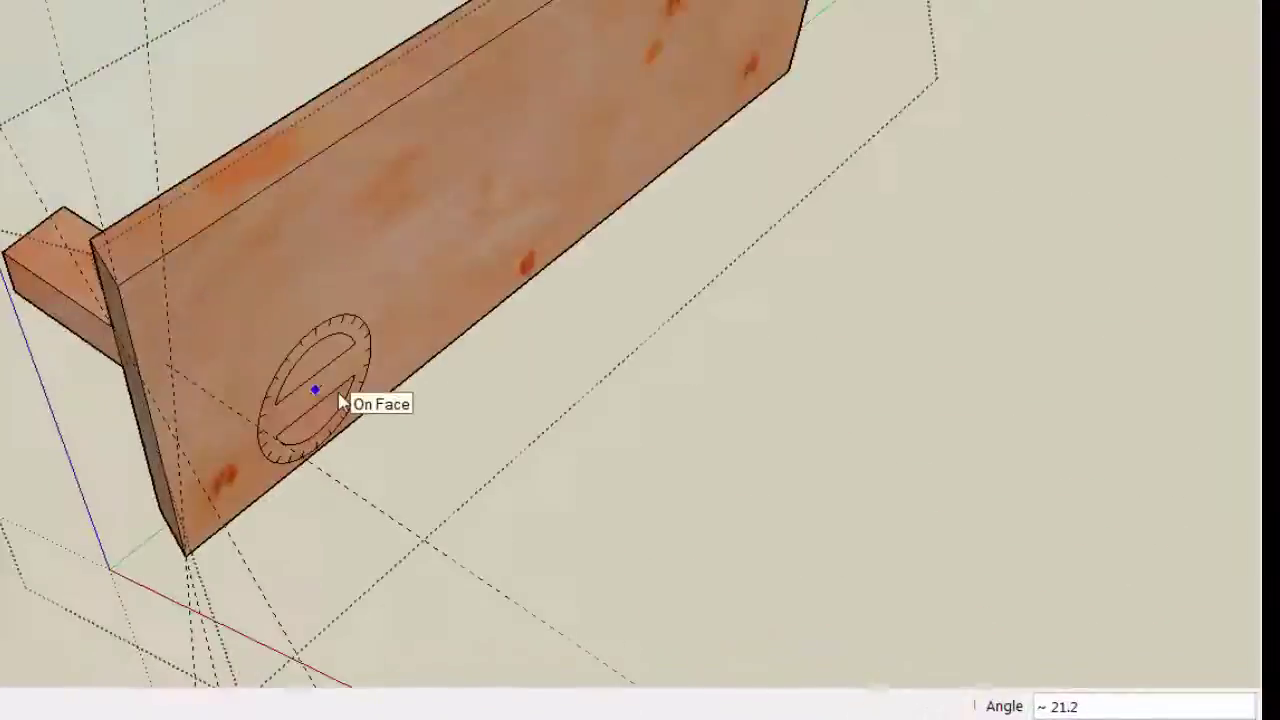
mouse_move(338, 402)
middle_down()
mouse_move(318, 394)
mouse_move(302, 478)
middle_up()
scroll(324, 481, up, 3)
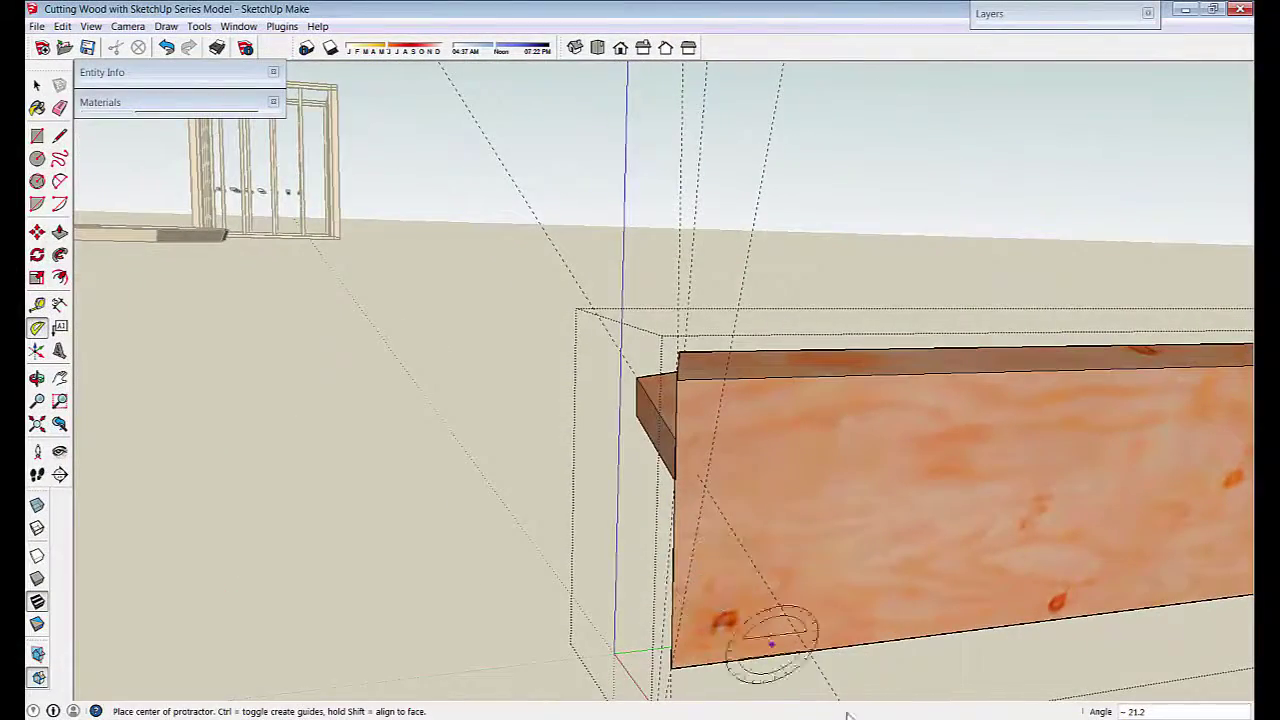
- Close the board's group and examine the octagonal frame's mitered corners alongside the separate board
key(space)
middle_drag(820, 663, 662, 409)
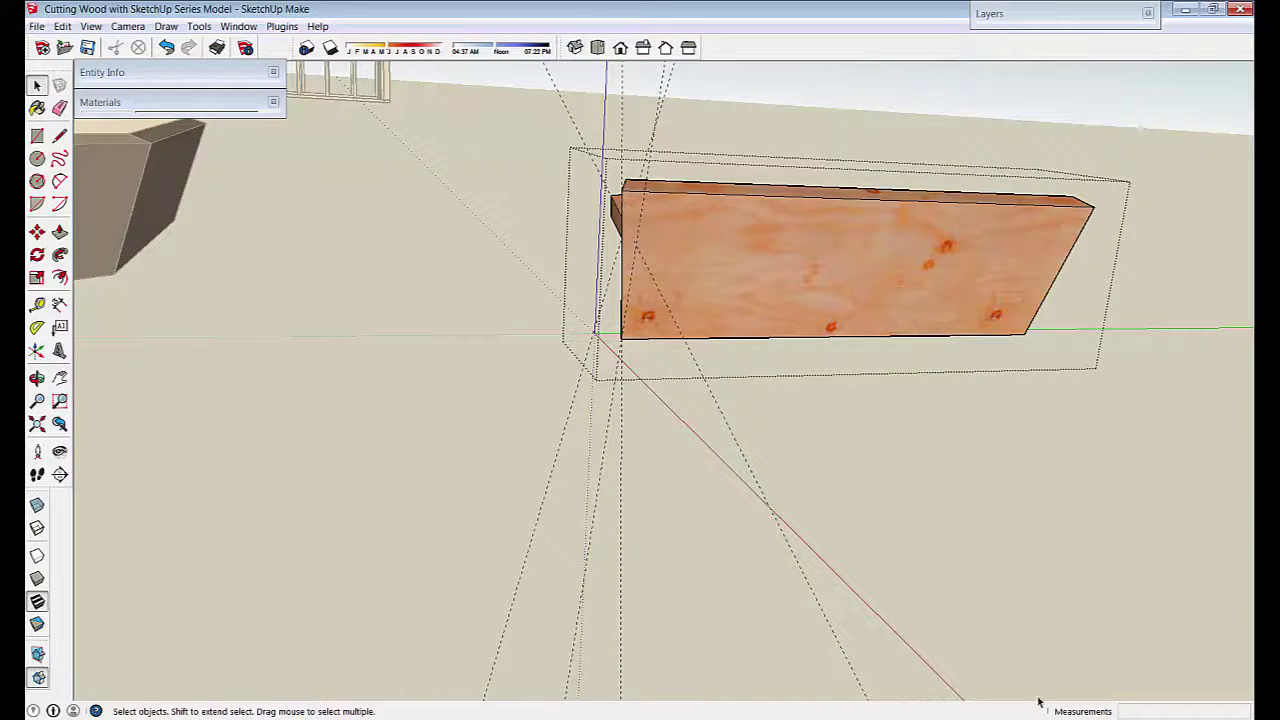
middle_drag(510, 340, 808, 457)
scroll(808, 457, down, 3)
middle_drag(517, 346, 428, 343)
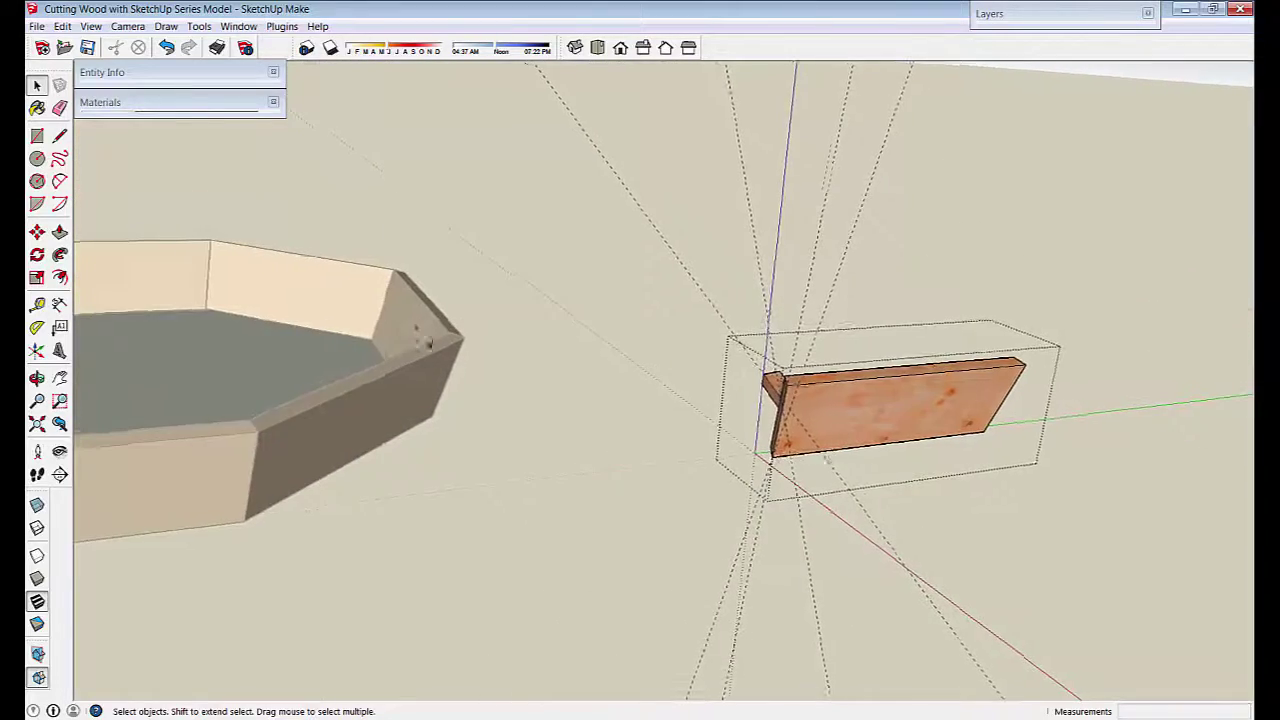
middle_drag(880, 510, 986, 545)
middle_drag(864, 512, 430, 568)
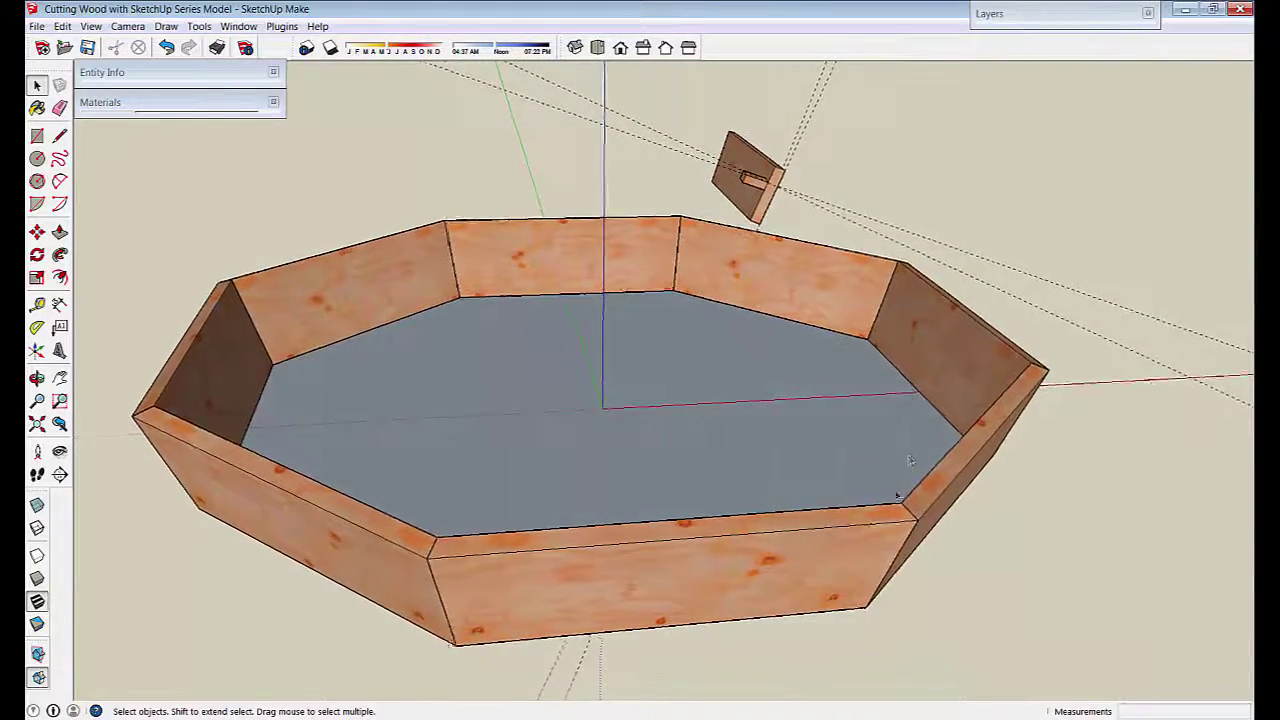
middle_drag(910, 460, 893, 504)
middle_drag(764, 502, 562, 493)
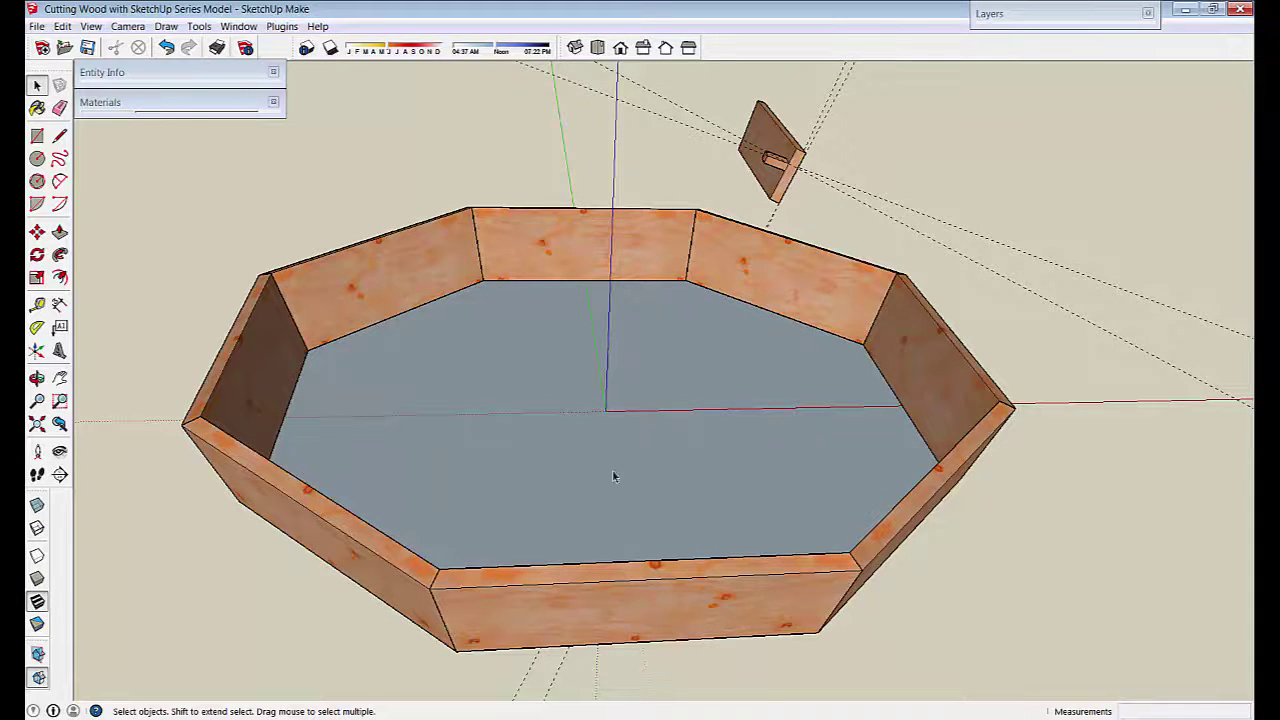
- Delete the separate board with its block and the construction guides, leaving the octagonal frame
middle_drag(689, 443, 891, 170)
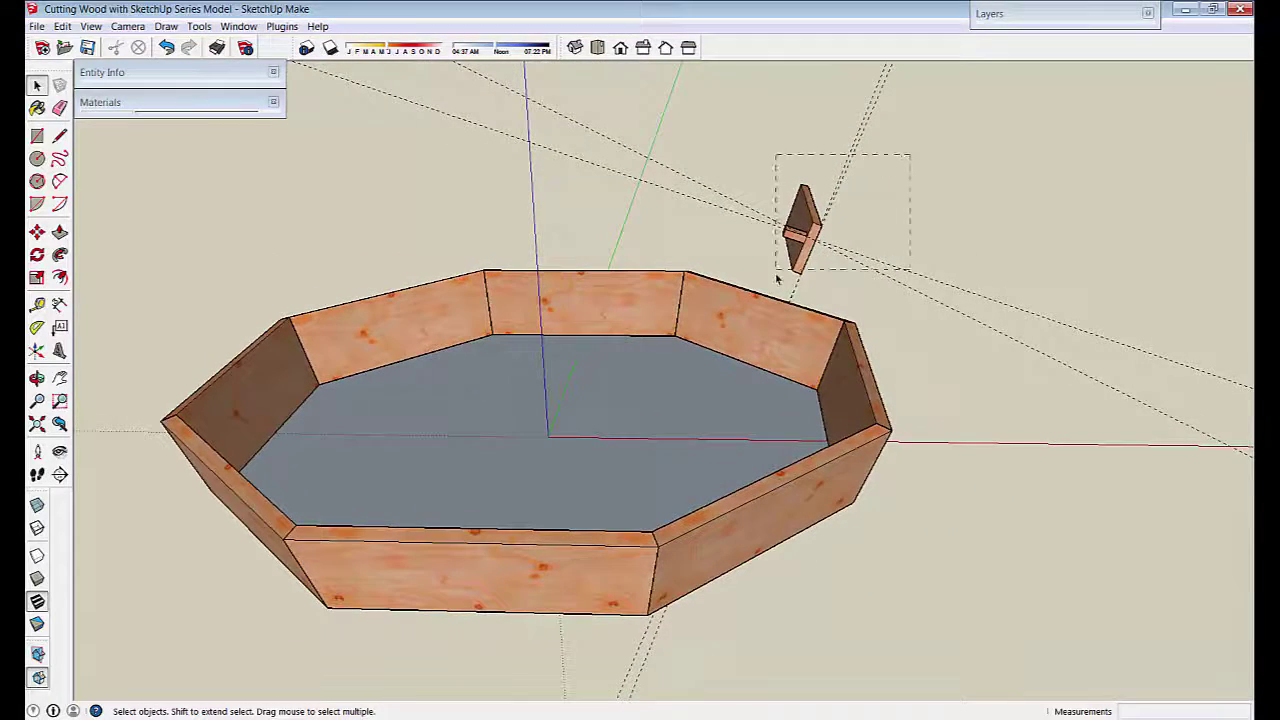
key(Delete)
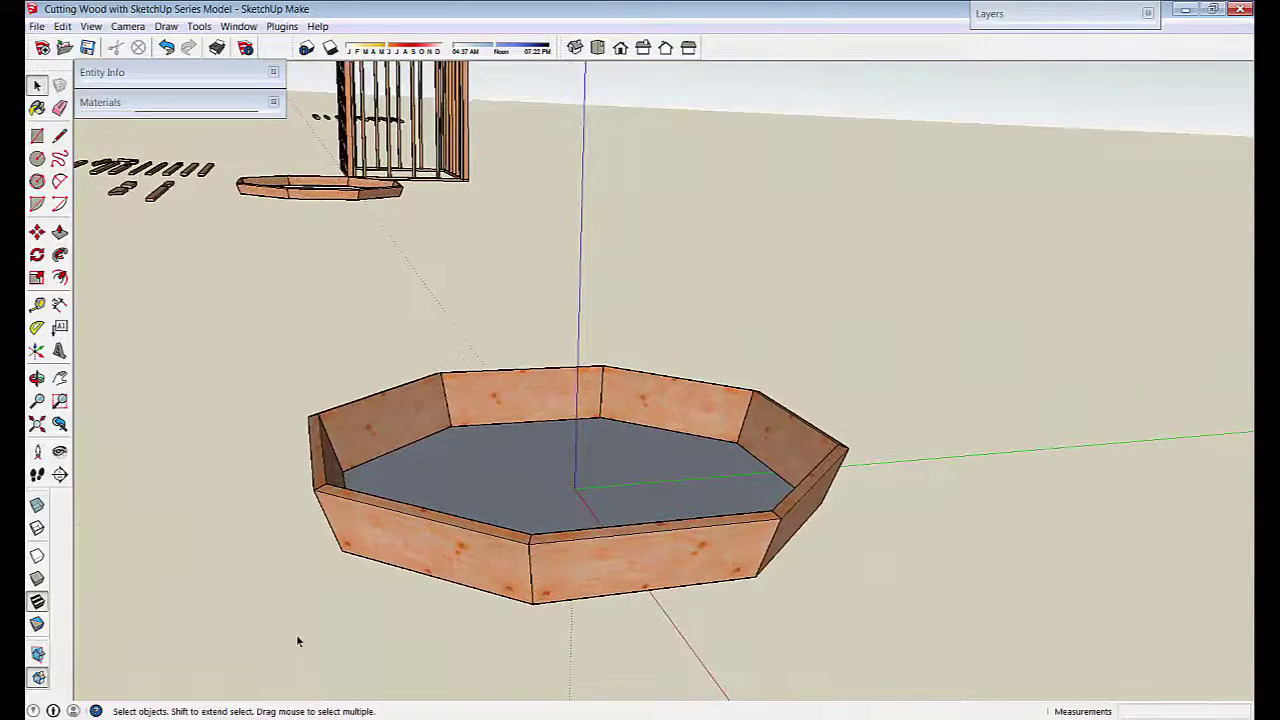
middle_drag(297, 641, 431, 638)
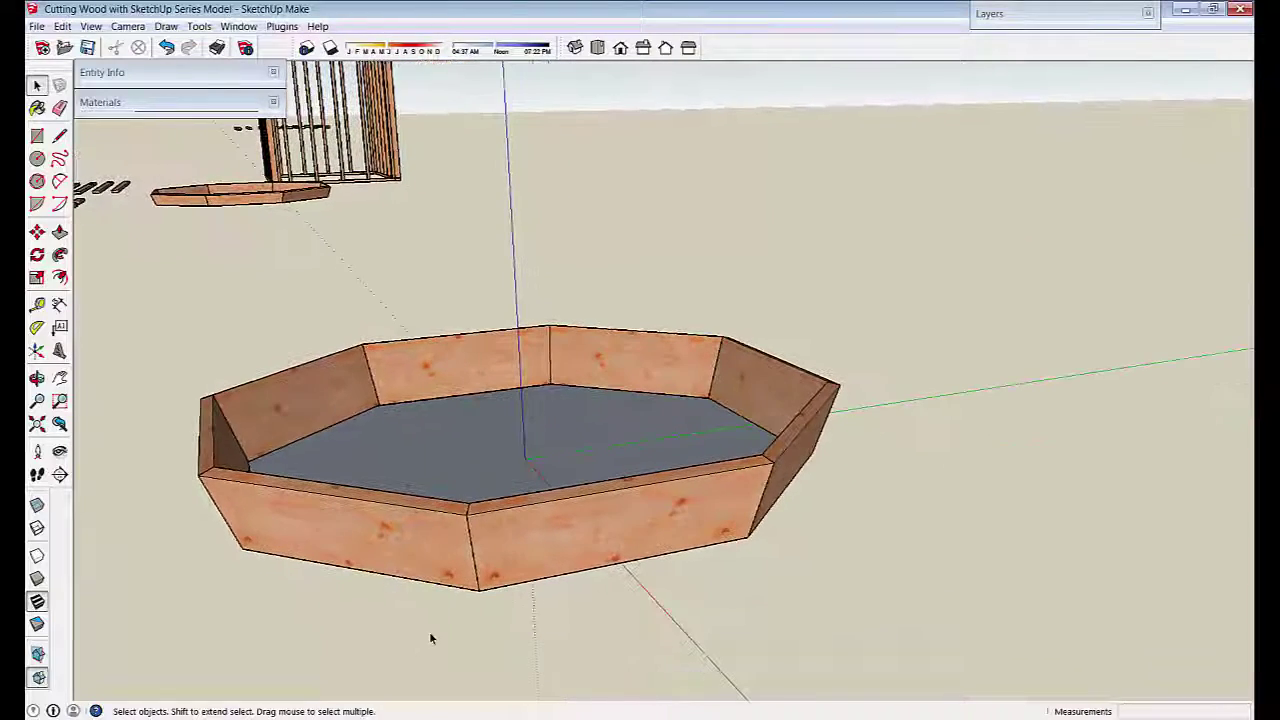